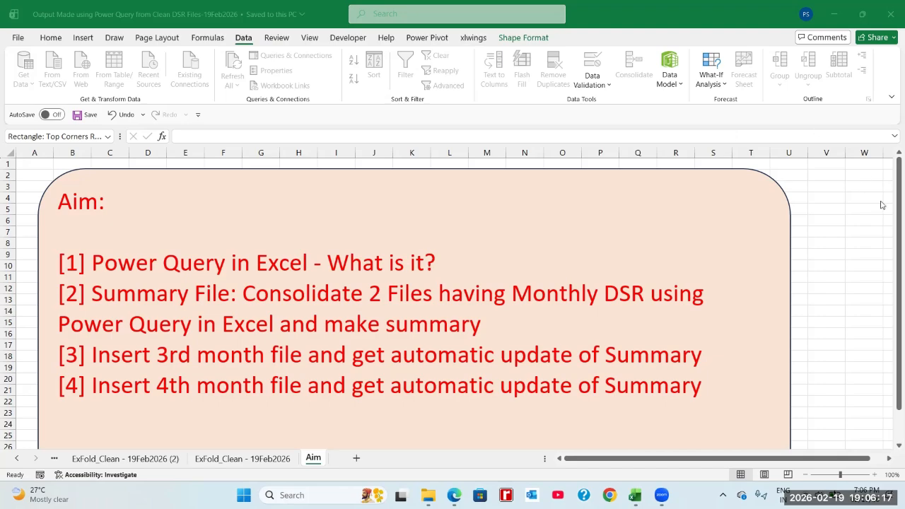
{"action": "left_click_drag", "start_coordinate": [606, 293], "coordinate": [641, 294]}
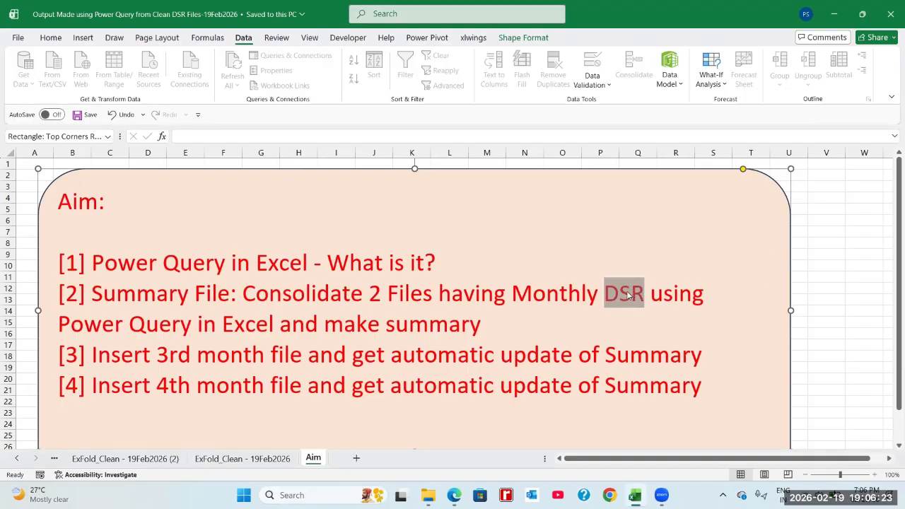
{"action": "left_click", "coordinate": [630, 292]}
{"action": "left_click_drag", "start_coordinate": [605, 294], "coordinate": [641, 297]}
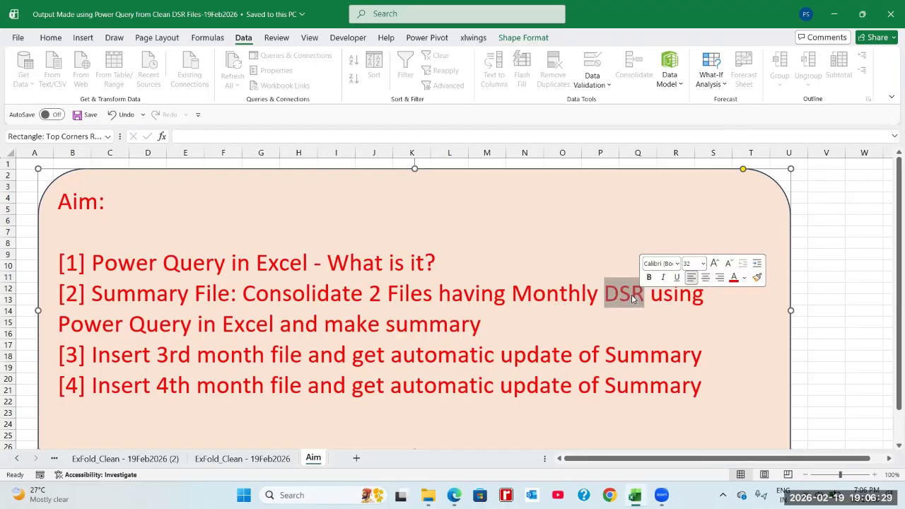
{"action": "left_click", "coordinate": [628, 294]}
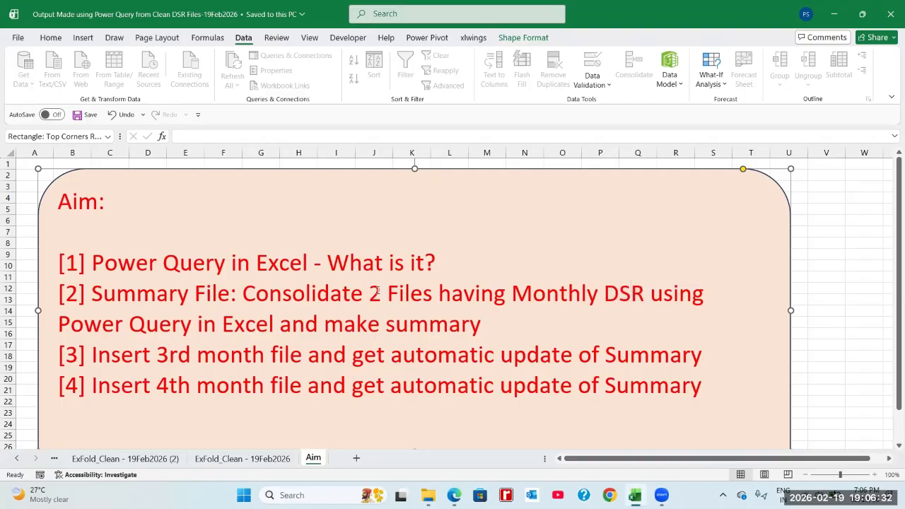
{"action": "left_click", "coordinate": [609, 293]}
{"action": "left_click_drag", "start_coordinate": [611, 292], "coordinate": [643, 294]}
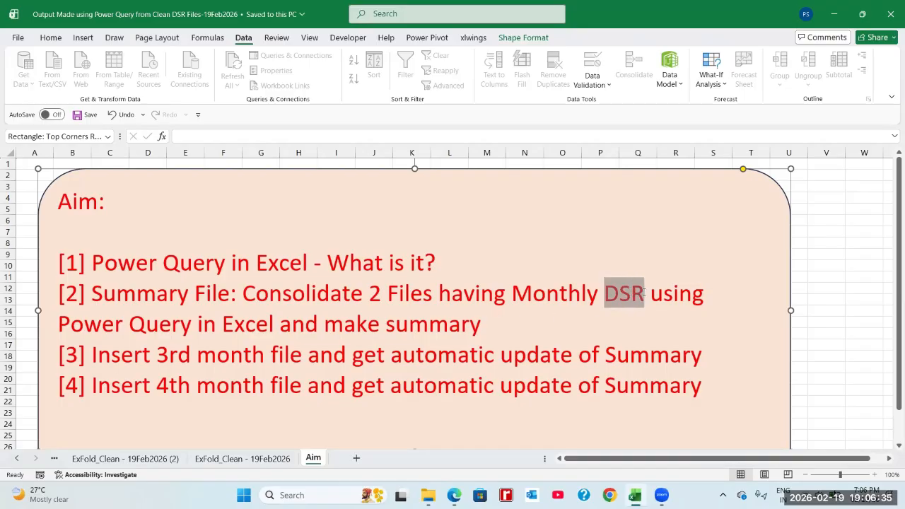
{"action": "left_click", "coordinate": [624, 296]}
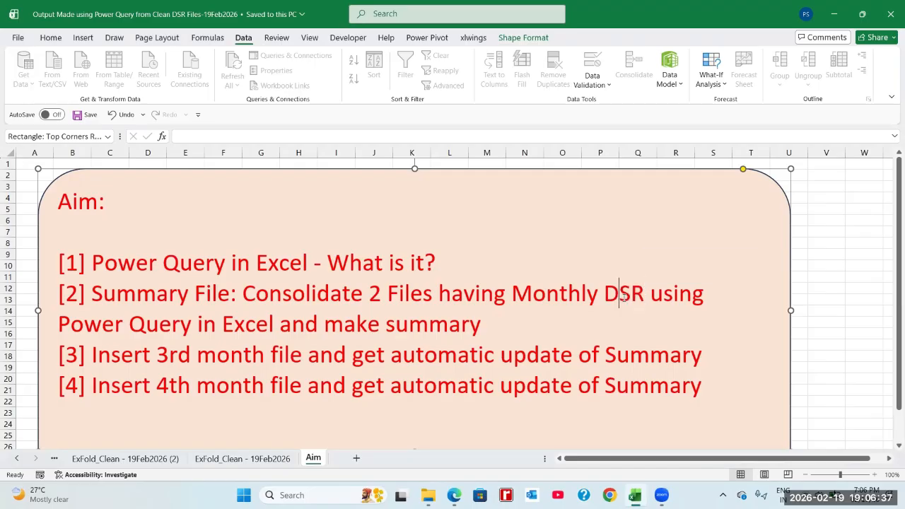
{"action": "left_click", "coordinate": [479, 325]}
Step: Replace "month" with "Day" in item [3] of the Aim text box, so it reads "Insert 3rd Day file"
{"action": "left_click", "coordinate": [265, 355]}
{"action": "key", "text": "BackSpace"}
{"action": "key", "text": "BackSpace"}
{"action": "key", "text": "BackSpace"}
{"action": "key", "text": "BackSpace"}
{"action": "key", "text": "BackSpace"}
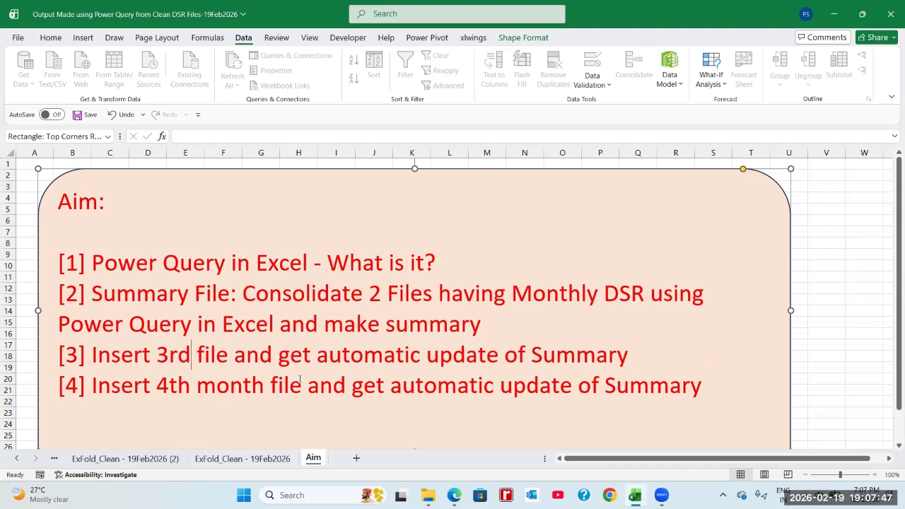
{"action": "type", "text": "Day"}
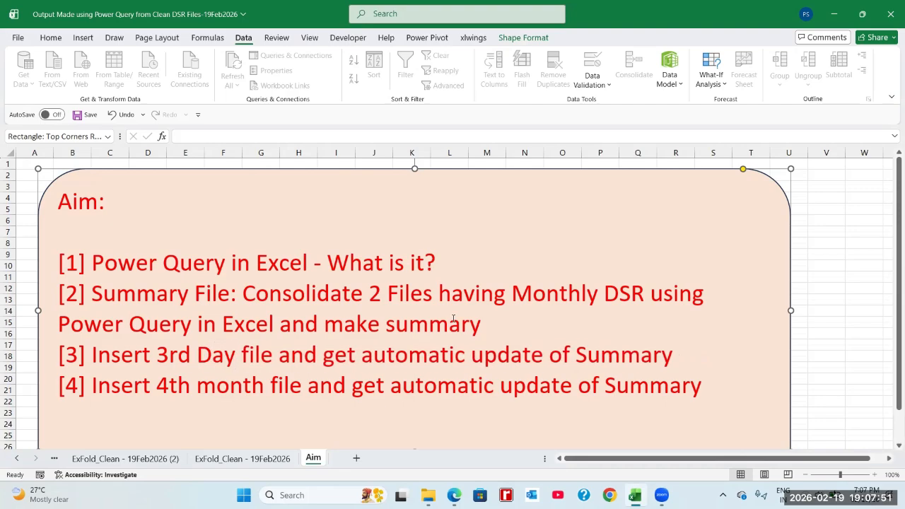
Step: Replace "Monthly" with "daily" before "DSR" in item [2] of the Aim text
{"action": "left_click", "coordinate": [488, 293]}
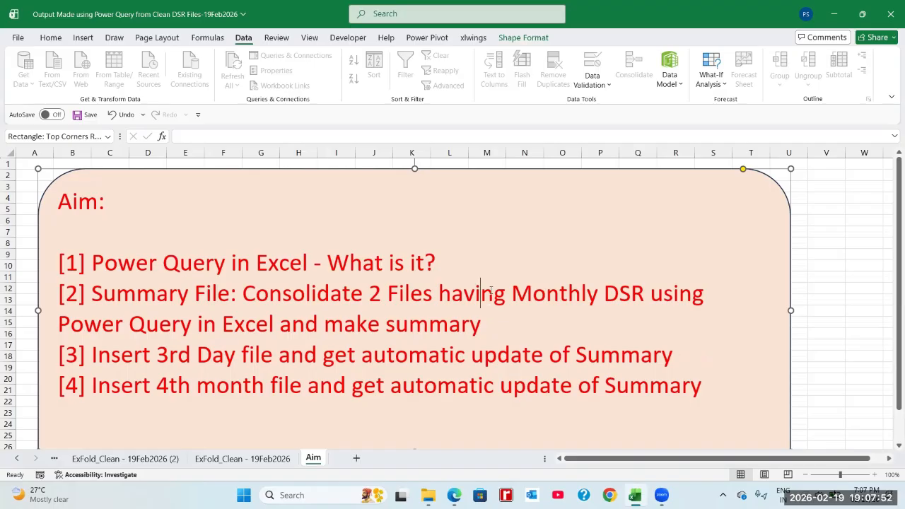
{"action": "left_click", "coordinate": [602, 305]}
{"action": "key", "text": "BackSpace"}
{"action": "key", "text": "BackSpace"}
{"action": "key", "text": "BackSpace"}
{"action": "key", "text": "BackSpace"}
{"action": "key", "text": "BackSpace"}
{"action": "key", "text": "BackSpace"}
{"action": "key", "text": "BackSpace"}
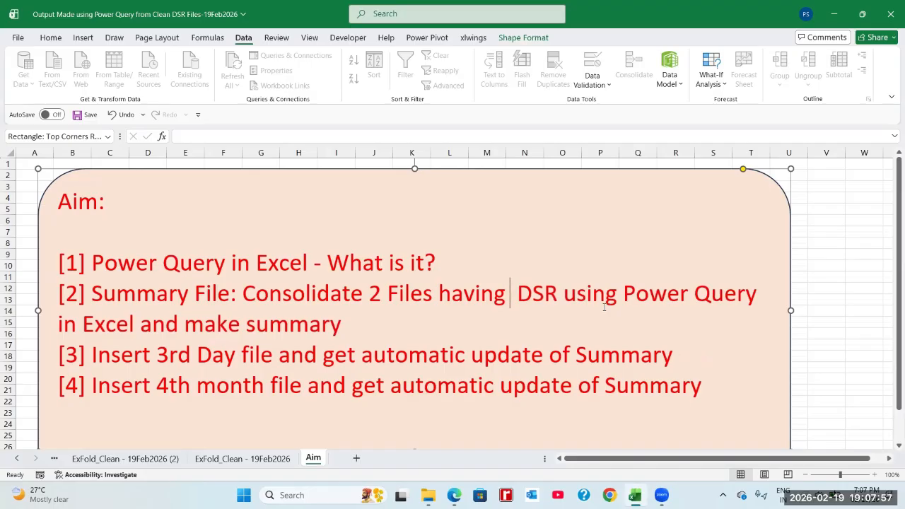
{"action": "type", "text": "daily"}
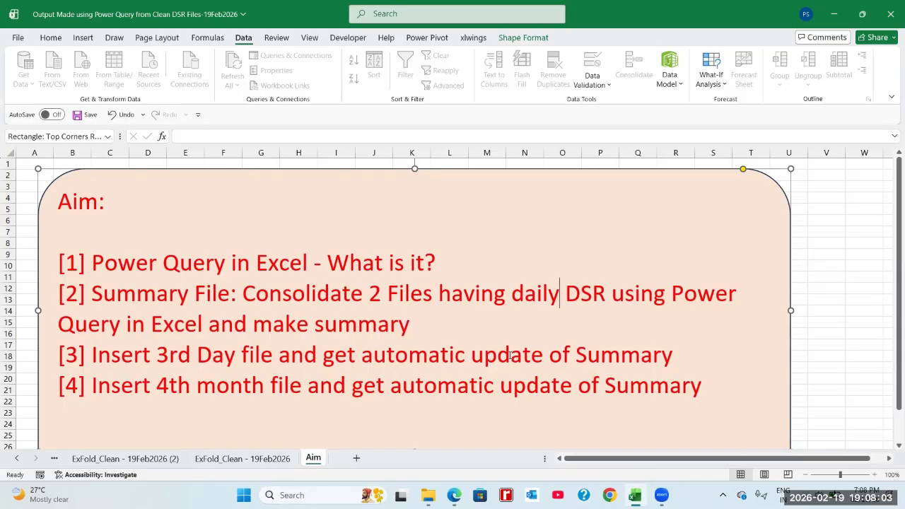
Step: Review the wording of Aim items [2] and [3] on consolidating the daily DSR files and inserting the 3rd Day file
{"action": "left_click_drag", "start_coordinate": [577, 353], "coordinate": [671, 355]}
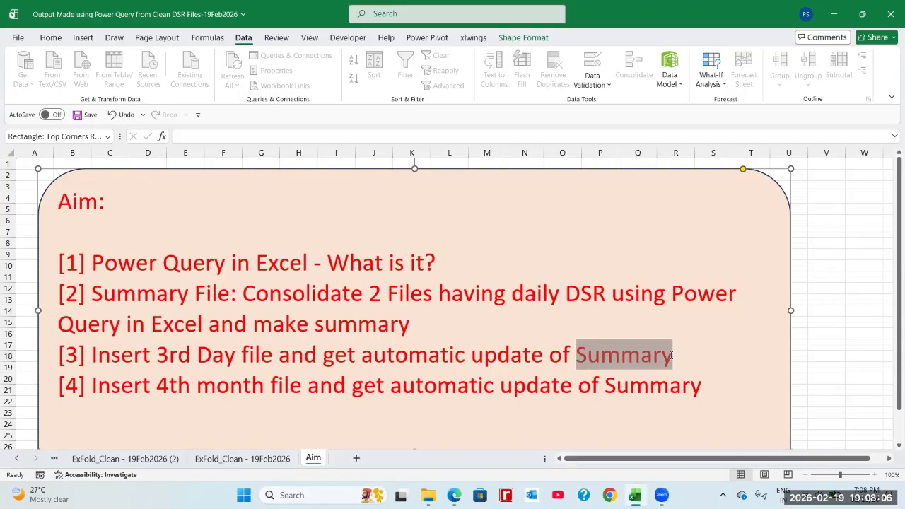
{"action": "left_click", "coordinate": [624, 292]}
{"action": "left_click_drag", "start_coordinate": [511, 293], "coordinate": [604, 295]}
{"action": "left_click", "coordinate": [529, 335]}
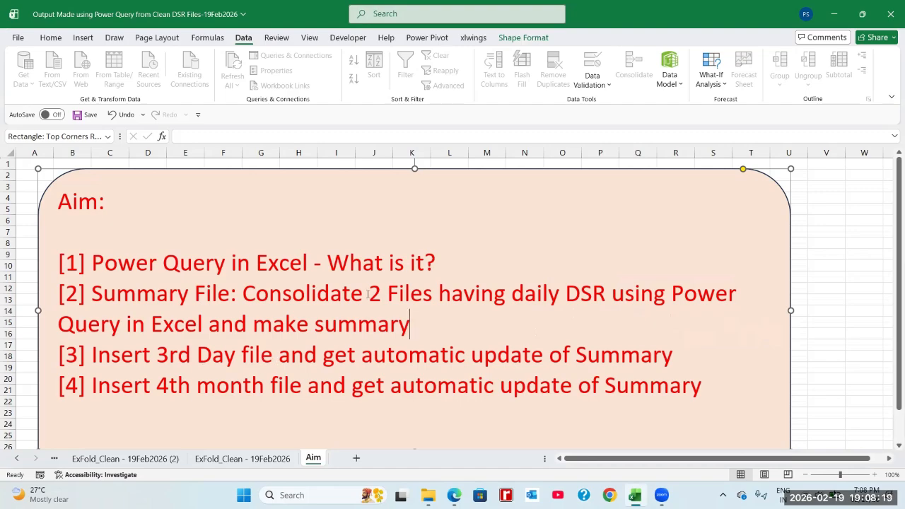
{"action": "left_click_drag", "start_coordinate": [242, 293], "coordinate": [409, 317]}
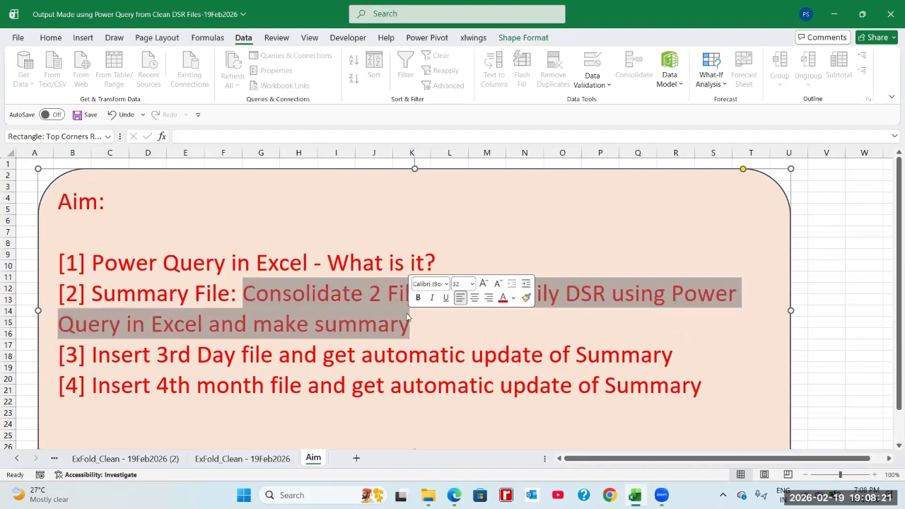
{"action": "left_click", "coordinate": [387, 294]}
{"action": "left_click_drag", "start_coordinate": [370, 293], "coordinate": [403, 324]}
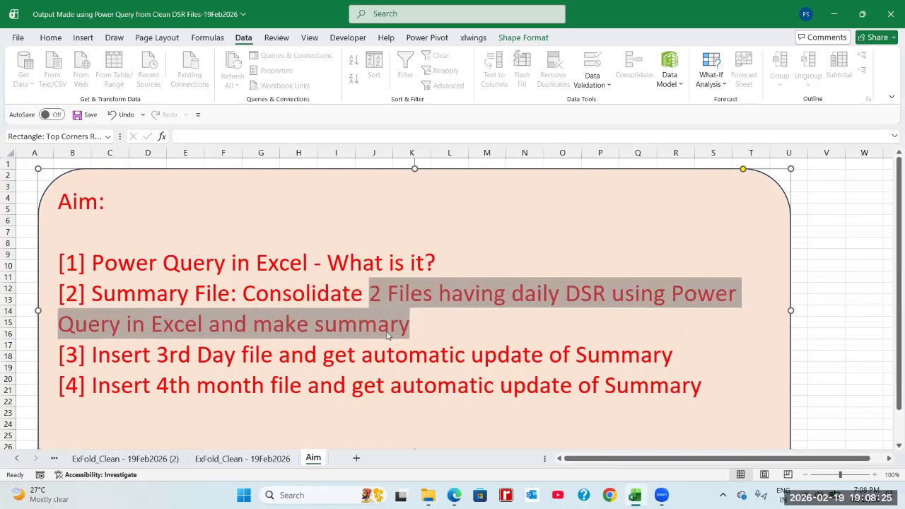
{"action": "left_click", "coordinate": [387, 329]}
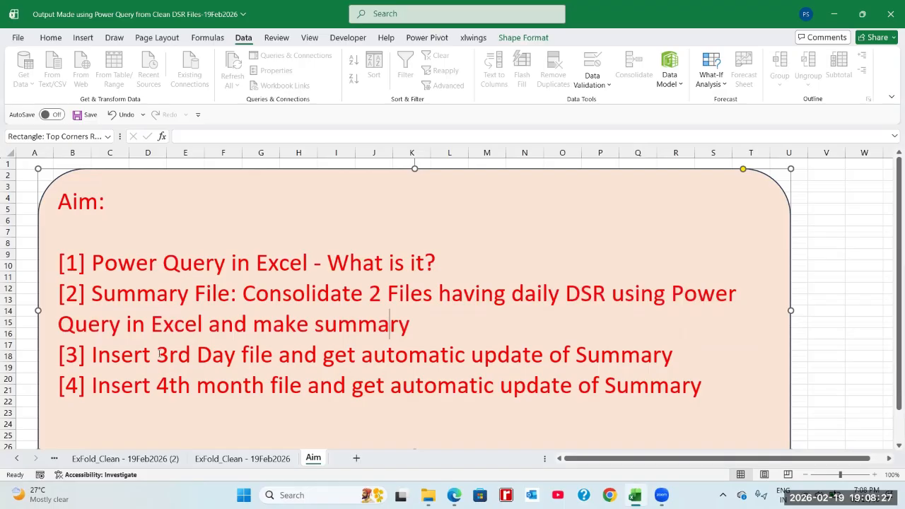
{"action": "left_click_drag", "start_coordinate": [158, 355], "coordinate": [231, 356]}
{"action": "left_click", "coordinate": [253, 357]}
{"action": "left_click", "coordinate": [165, 355]}
{"action": "left_click_drag", "start_coordinate": [164, 354], "coordinate": [238, 356]}
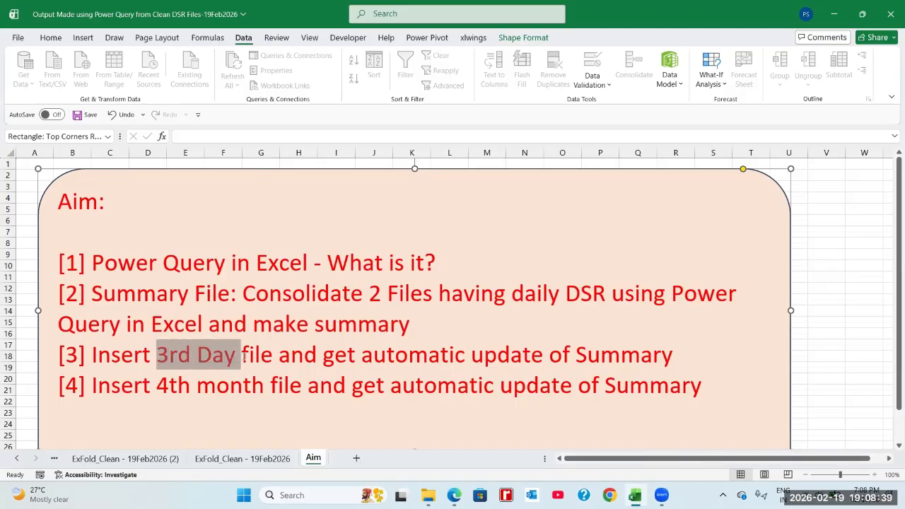
{"action": "left_click", "coordinate": [227, 355]}
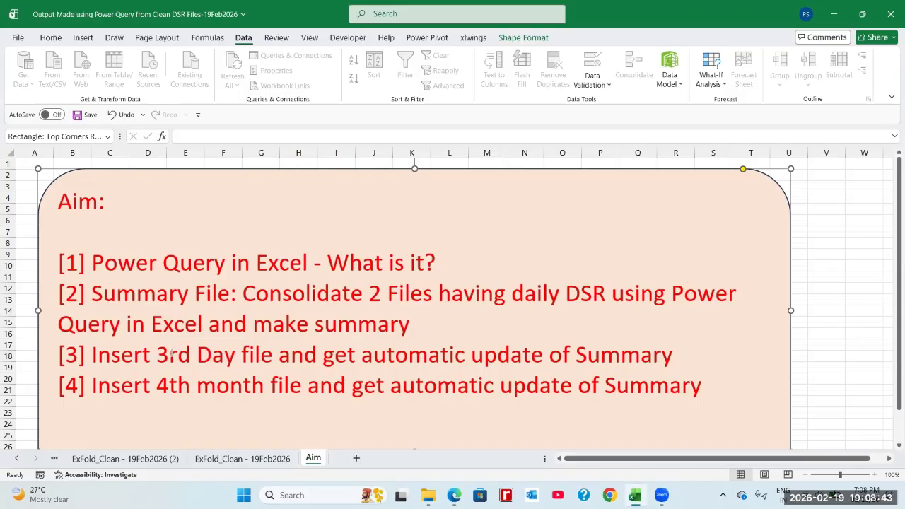
{"action": "left_click_drag", "start_coordinate": [157, 355], "coordinate": [230, 354]}
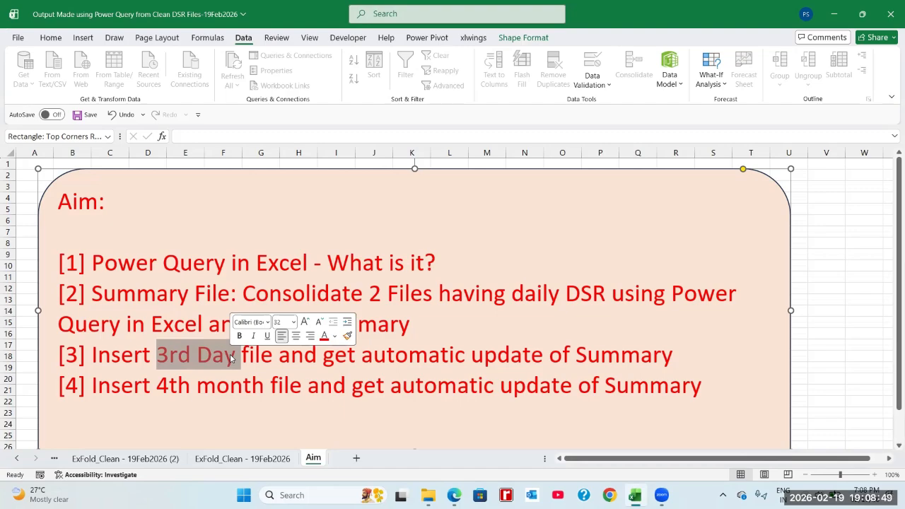
{"action": "left_click", "coordinate": [169, 354]}
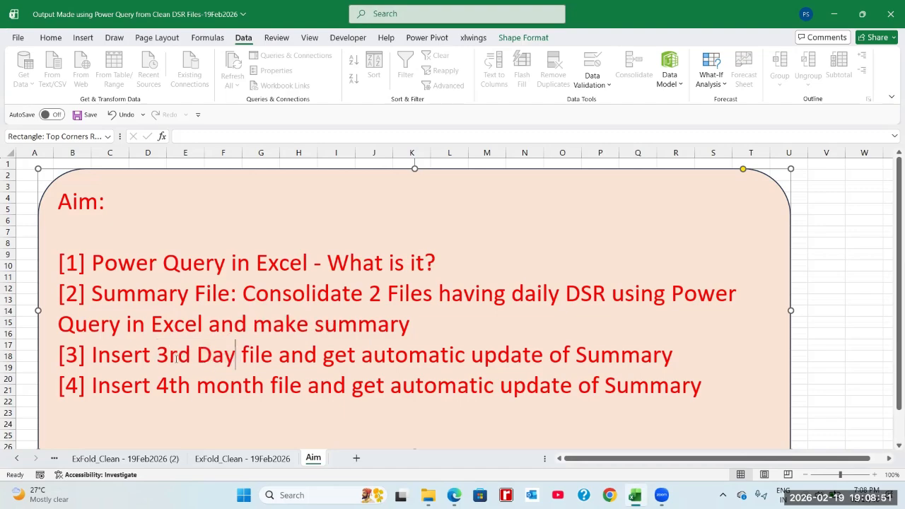
{"action": "left_click_drag", "start_coordinate": [157, 355], "coordinate": [231, 358]}
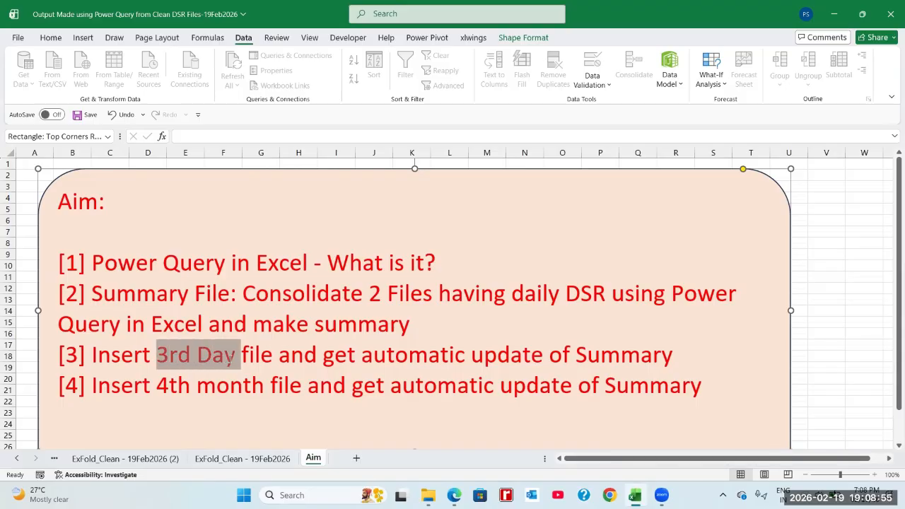
{"action": "left_click", "coordinate": [225, 357]}
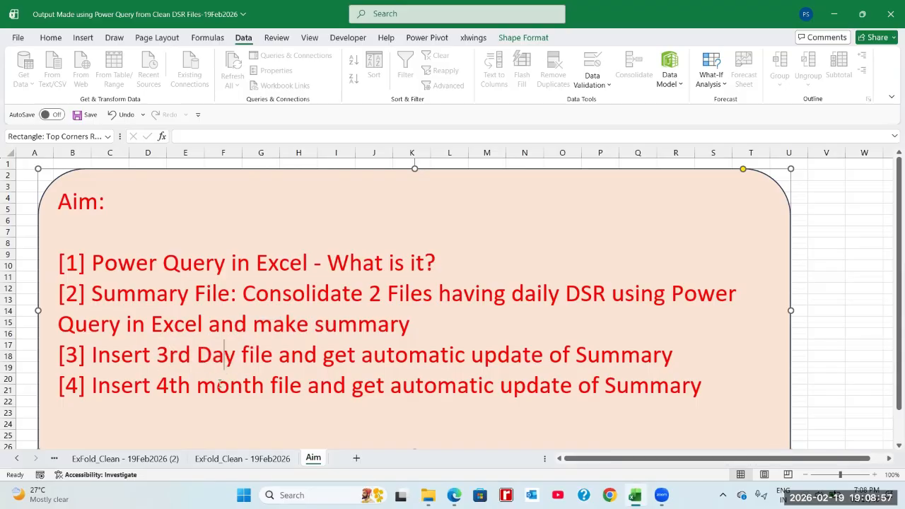
Step: Replace "month" with "Day" in item [4] of the Aim text, check the wording, and save the workbook
{"action": "left_click", "coordinate": [265, 388]}
{"action": "key", "text": "BackSpace"}
{"action": "key", "text": "BackSpace"}
{"action": "key", "text": "BackSpace"}
{"action": "key", "text": "BackSpace"}
{"action": "key", "text": "BackSpace"}
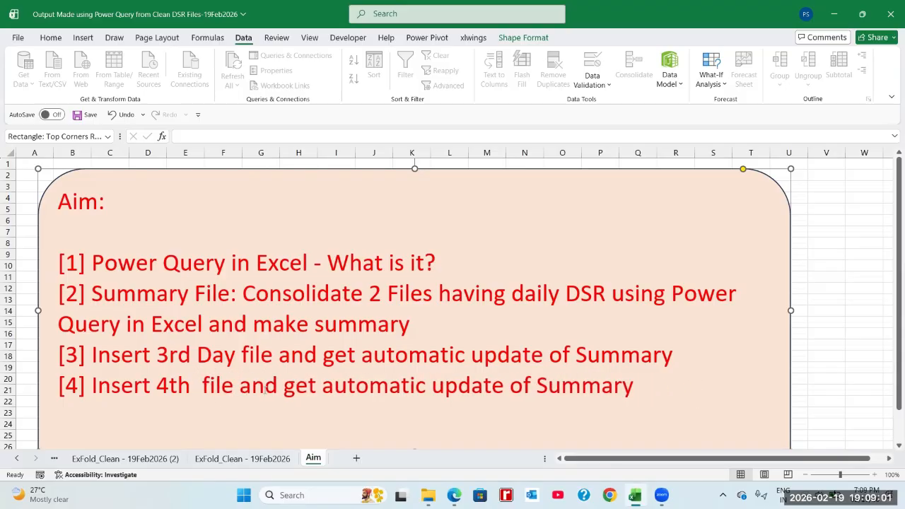
{"action": "type", "text": "Day"}
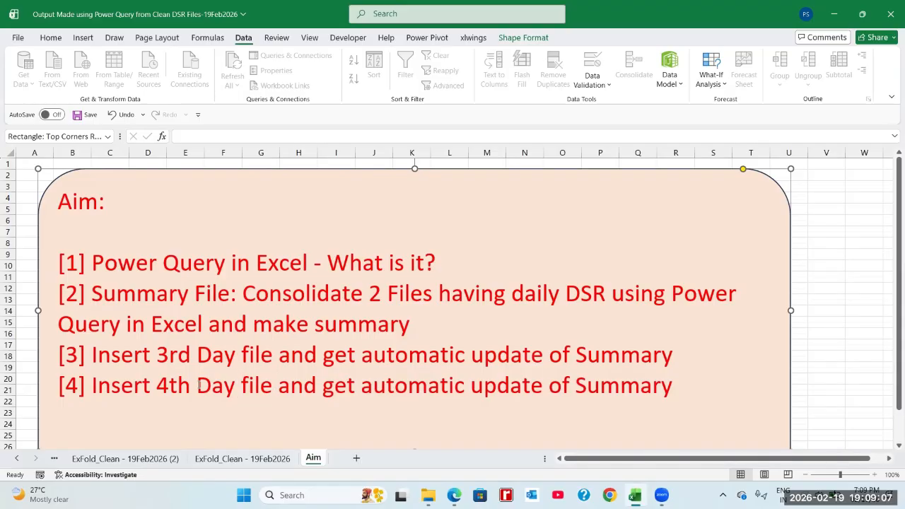
{"action": "left_click_drag", "start_coordinate": [156, 385], "coordinate": [223, 393]}
{"action": "left_click", "coordinate": [223, 393]}
{"action": "left_click", "coordinate": [158, 385]}
{"action": "left_click_drag", "start_coordinate": [204, 391], "coordinate": [224, 391]}
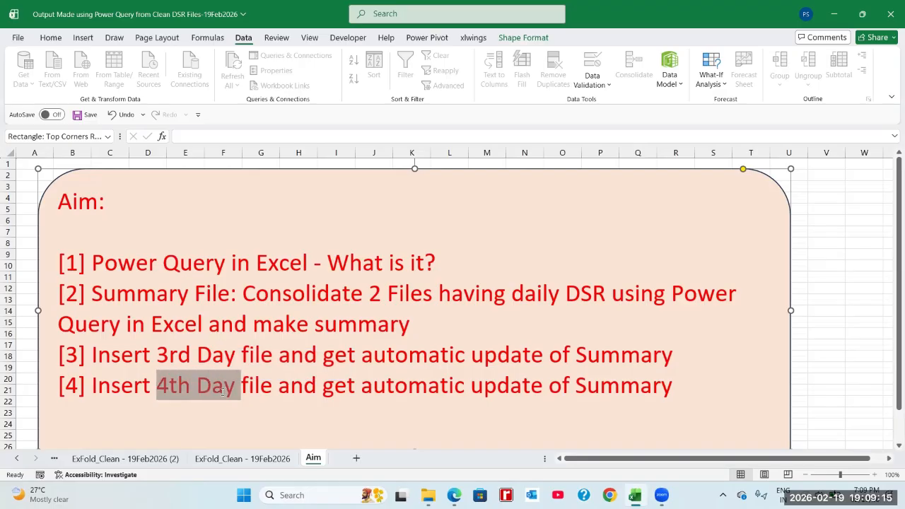
{"action": "left_click", "coordinate": [225, 390]}
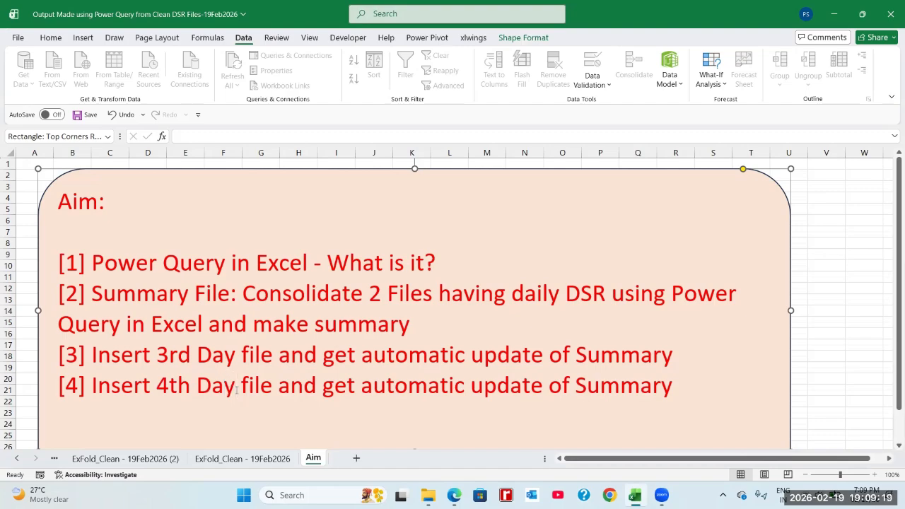
{"action": "key", "text": "ctrl+s"}
Step: Switch to File Explorer and delete the DSR-03Jan2023 file from the ExFold_Clean - 19Feb2026 folder
{"action": "left_click_drag", "start_coordinate": [224, 263], "coordinate": [128, 266]}
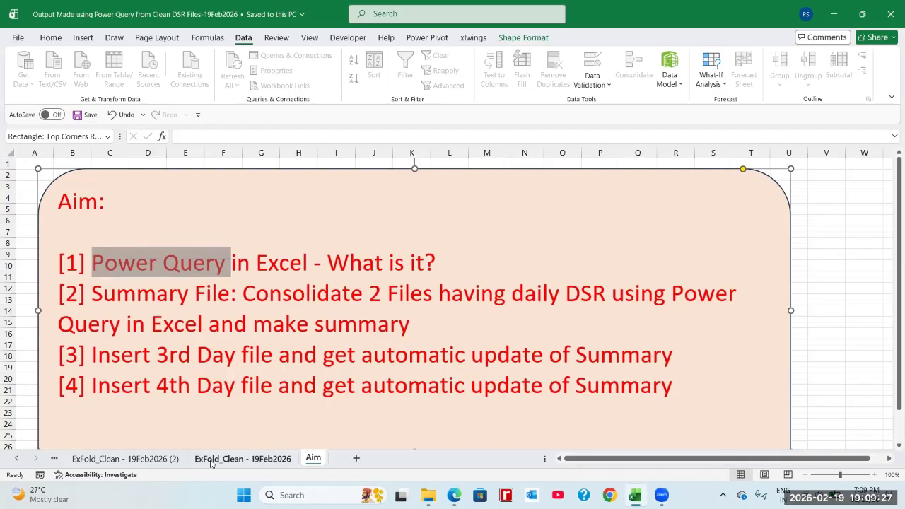
{"action": "mouse_move", "coordinate": [419, 491]}
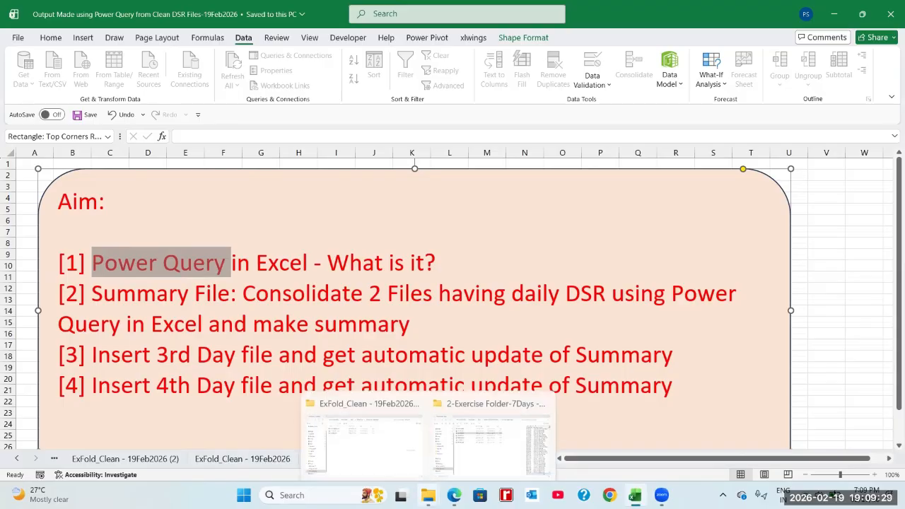
{"action": "left_click", "coordinate": [433, 448]}
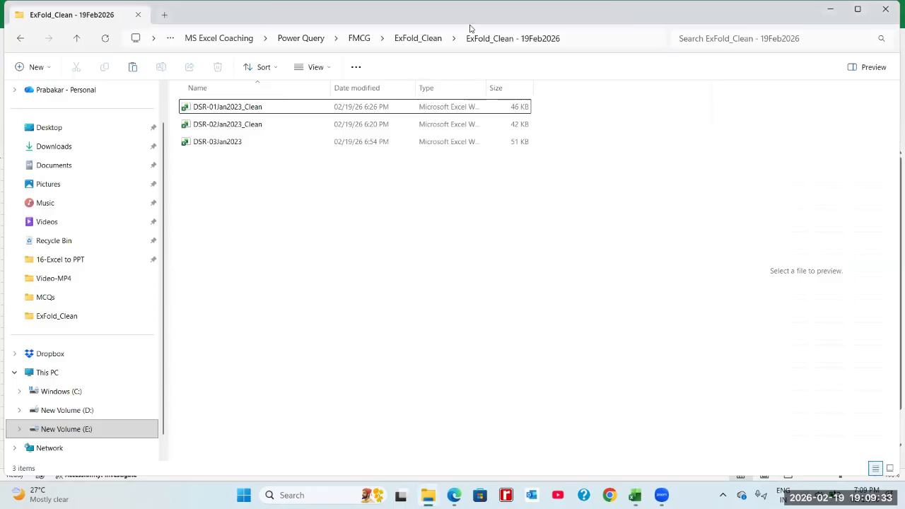
{"action": "left_click", "coordinate": [574, 39]}
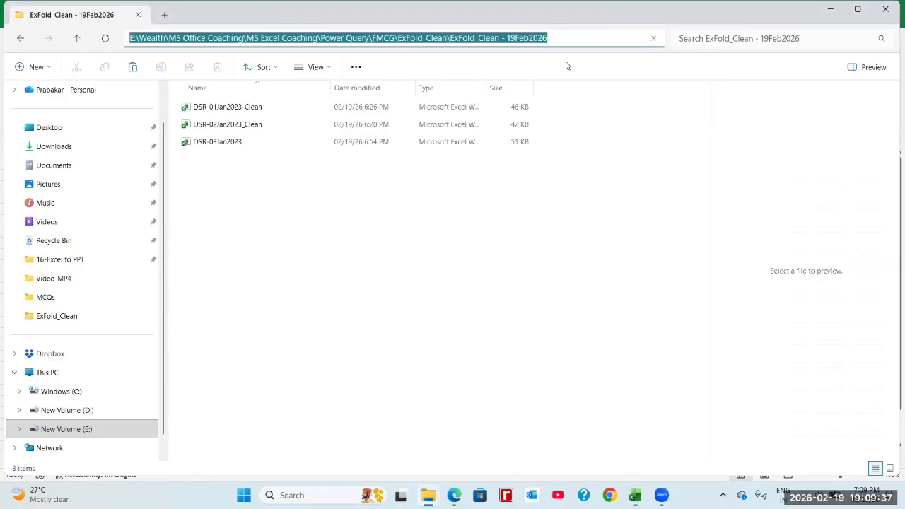
{"action": "left_click", "coordinate": [578, 133]}
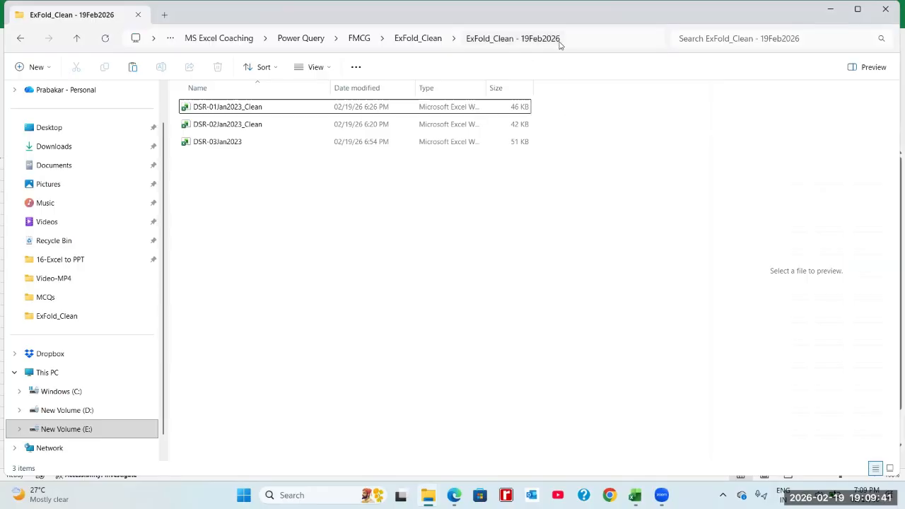
{"action": "left_click", "coordinate": [233, 143]}
{"action": "key", "text": "Delete"}
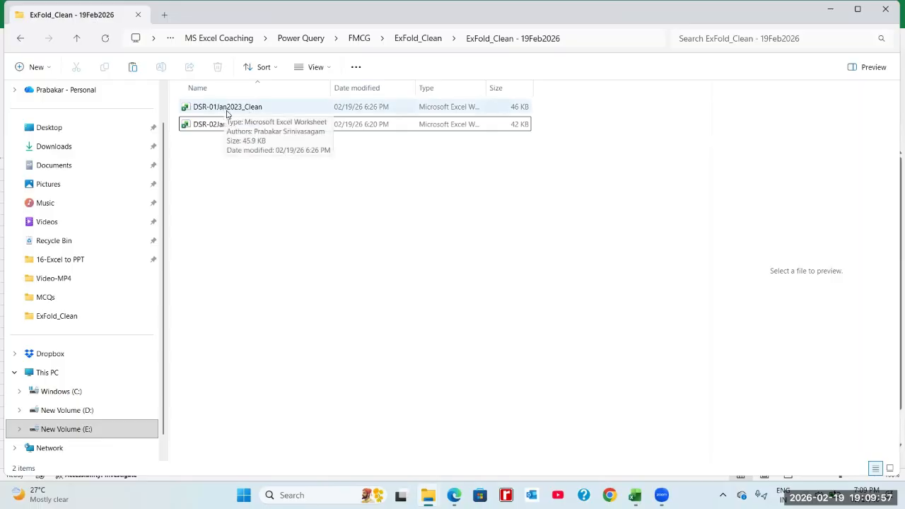
Step: Open the DSR-01Jan2023_Clean workbook in Excel and examine its column headers
{"action": "left_click", "coordinate": [227, 112]}
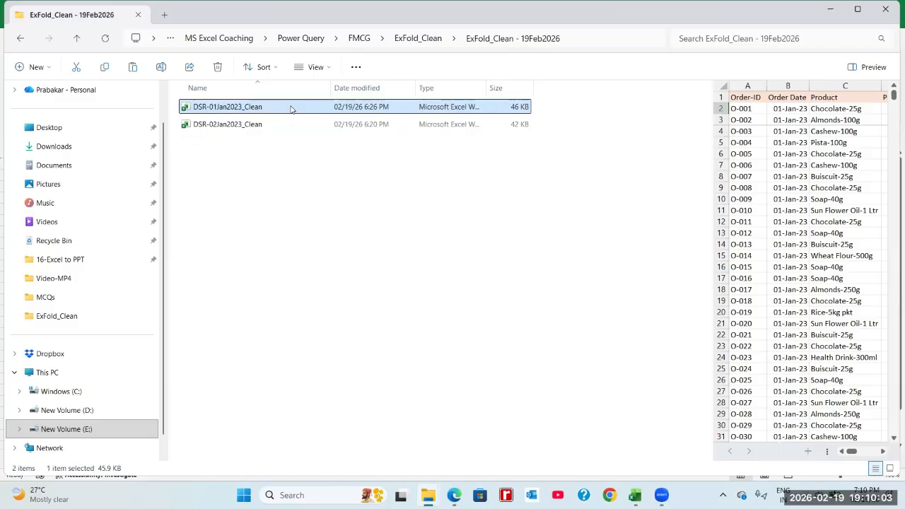
{"action": "double_click", "coordinate": [307, 107]}
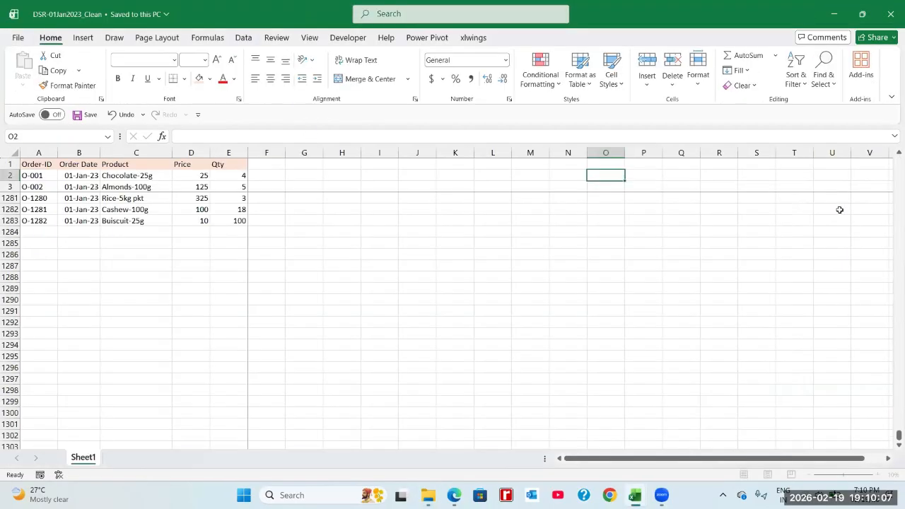
{"action": "left_click", "coordinate": [195, 164]}
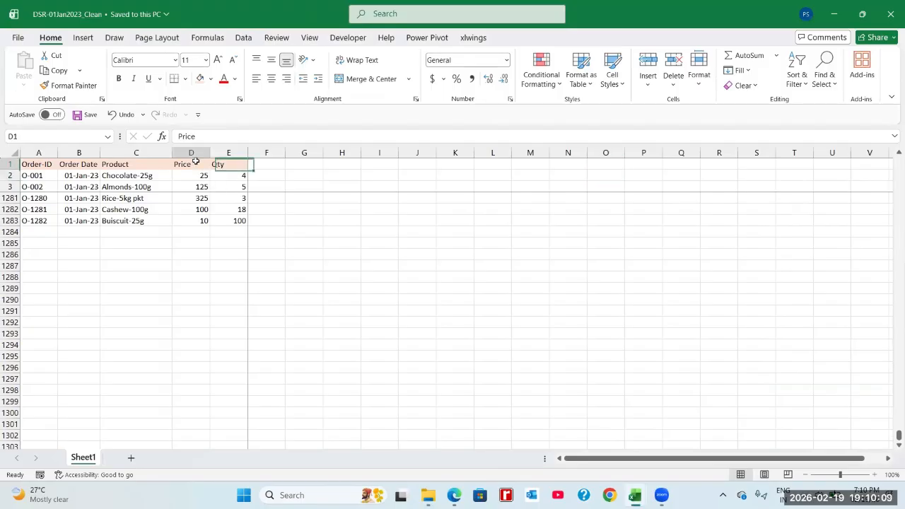
{"action": "left_click", "coordinate": [52, 163]}
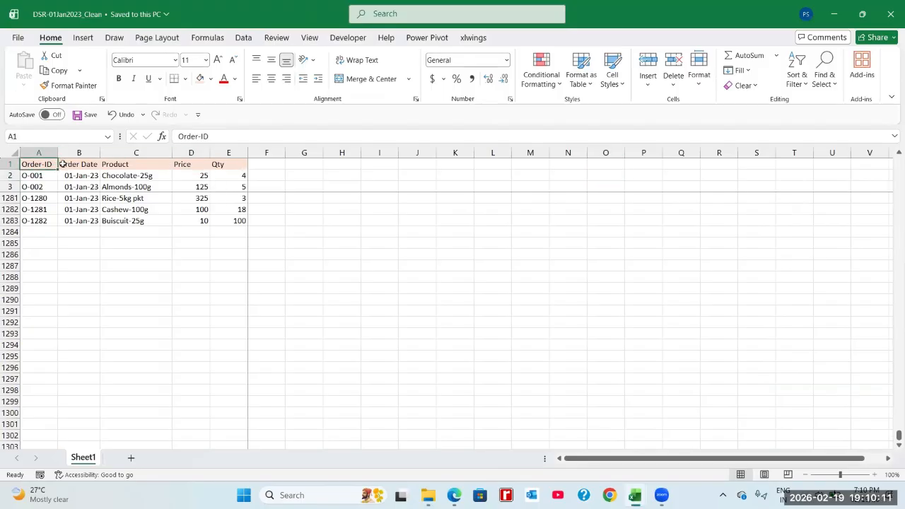
Step: Examine the Order Date, Product, Price and Qty headers and the first Order-ID entries of the DSR sheet
{"action": "left_click", "coordinate": [81, 165]}
{"action": "left_click", "coordinate": [115, 165]}
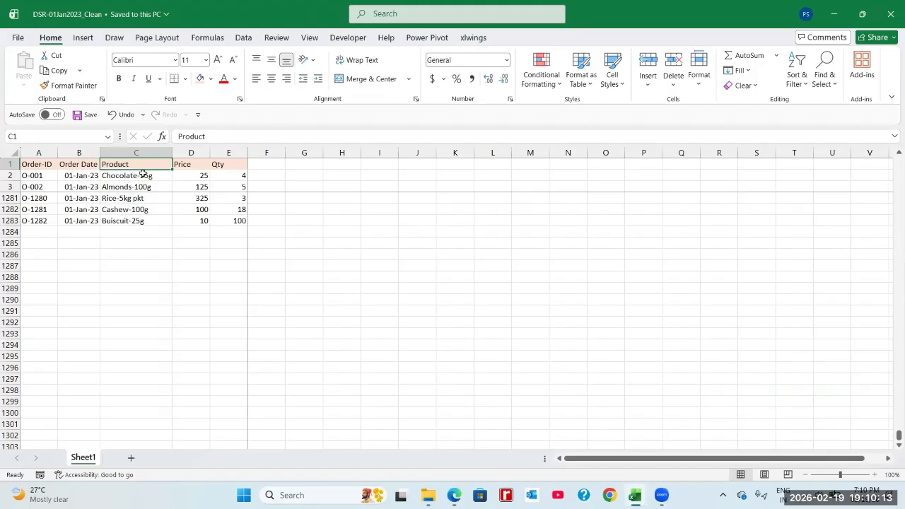
{"action": "left_click", "coordinate": [201, 165]}
{"action": "left_click", "coordinate": [232, 165]}
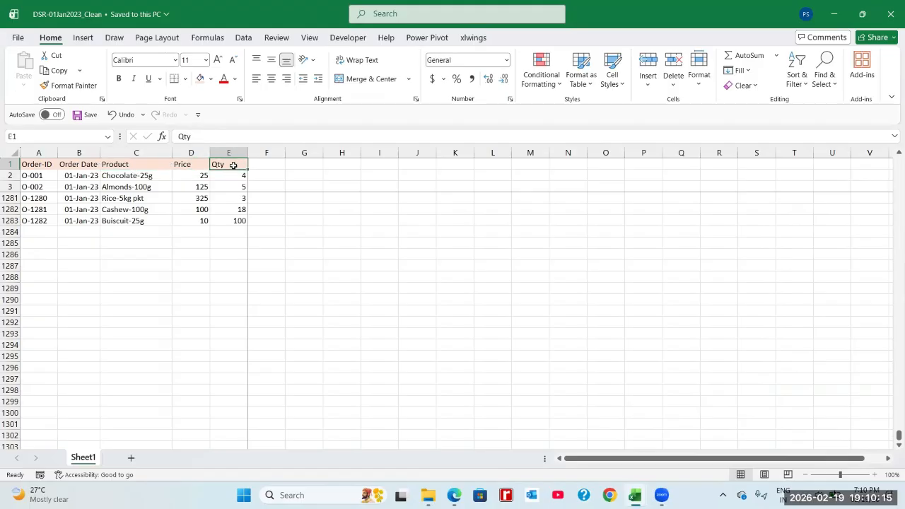
{"action": "key", "text": "Down"}
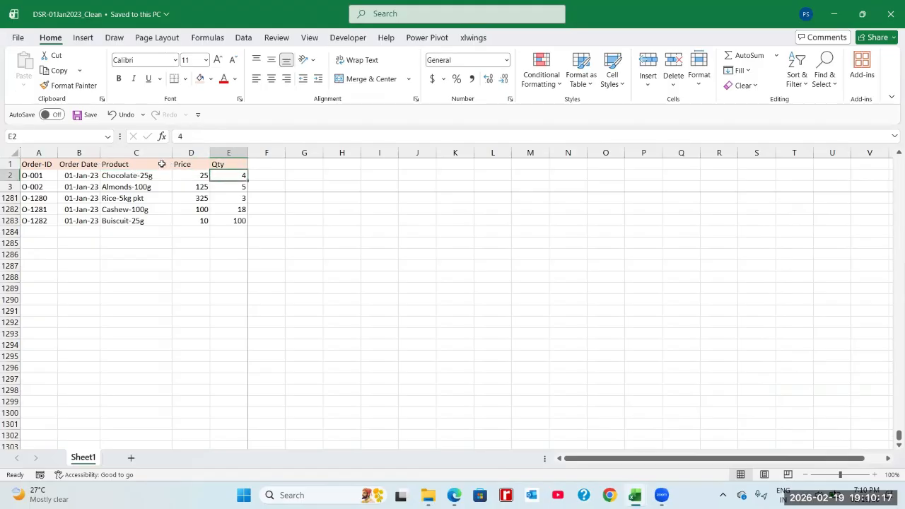
{"action": "left_click", "coordinate": [43, 177]}
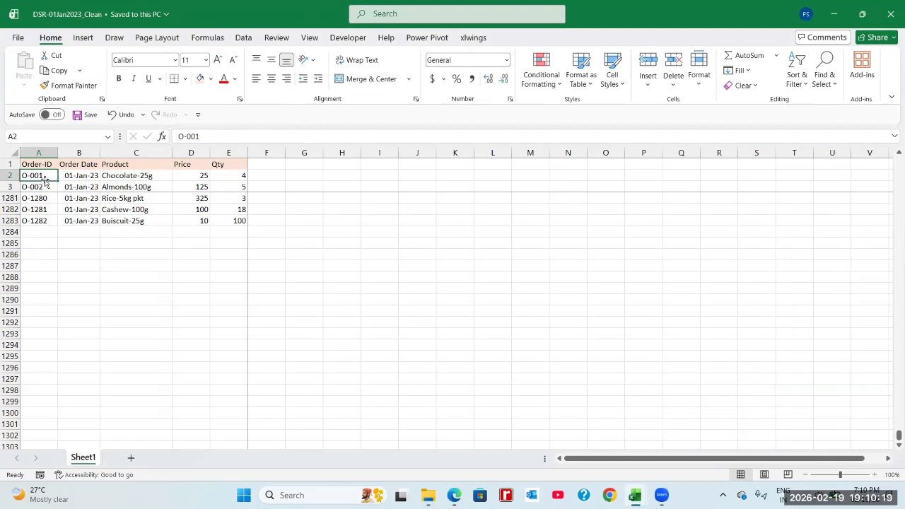
{"action": "left_click", "coordinate": [46, 186]}
{"action": "left_click", "coordinate": [45, 199]}
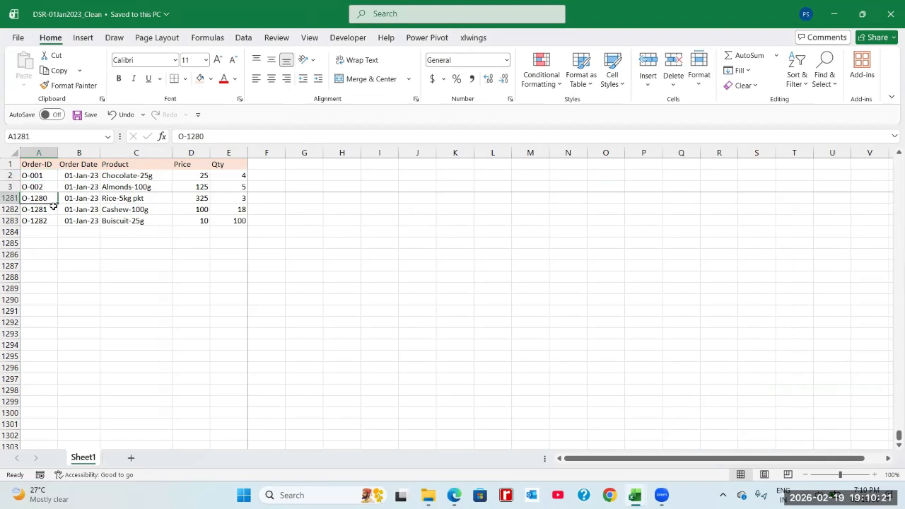
Step: Unfreeze the panes of Sheet1 in the DSR-01Jan2023_Clean workbook
{"action": "left_click", "coordinate": [257, 187]}
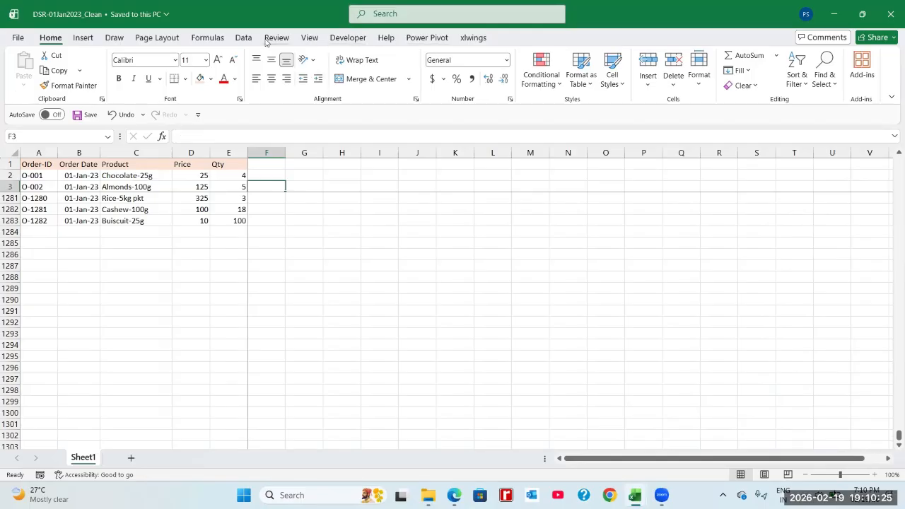
{"action": "left_click", "coordinate": [307, 38]}
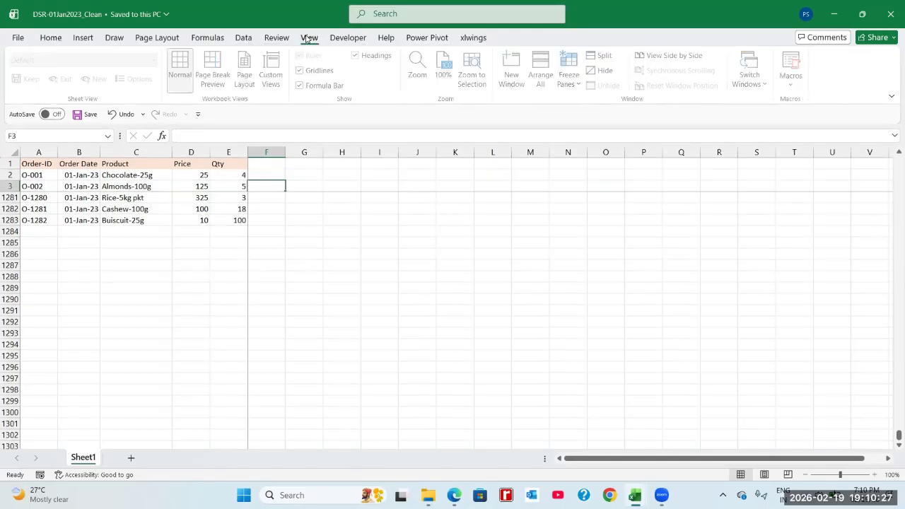
{"action": "left_click", "coordinate": [571, 84]}
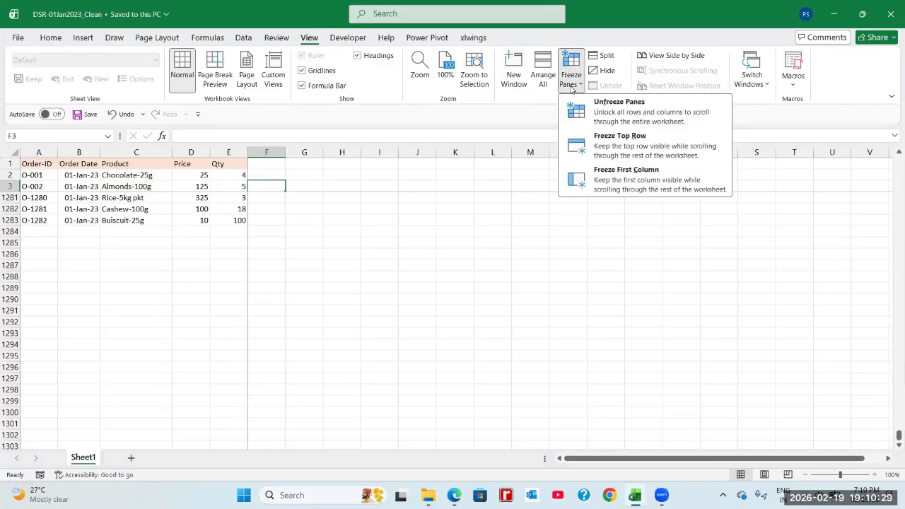
{"action": "left_click", "coordinate": [619, 102]}
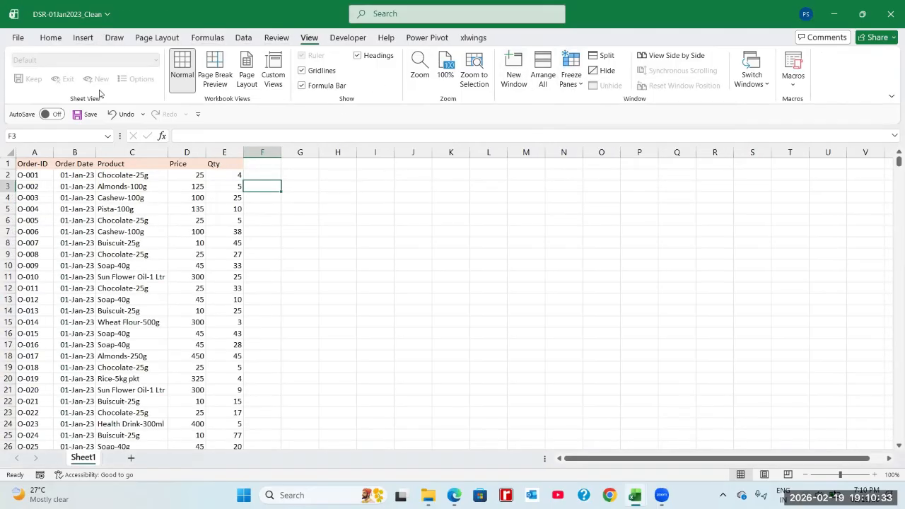
{"action": "key", "text": "alt+Tab"}
{"action": "left_click", "coordinate": [110, 115]}
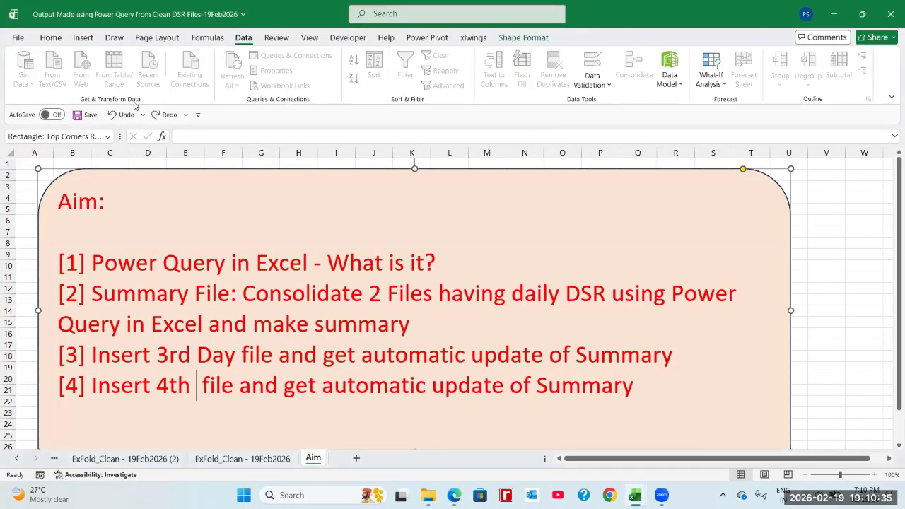
{"action": "left_click", "coordinate": [161, 114]}
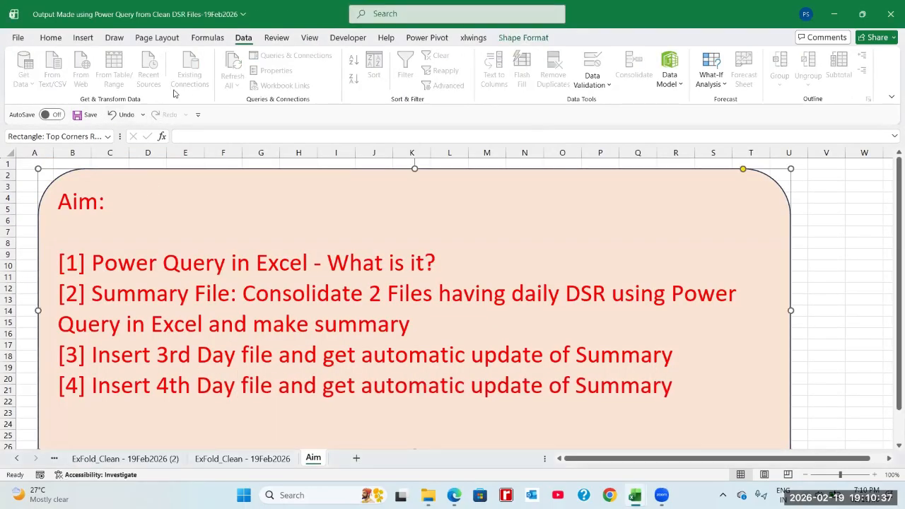
{"action": "left_click", "coordinate": [799, 233]}
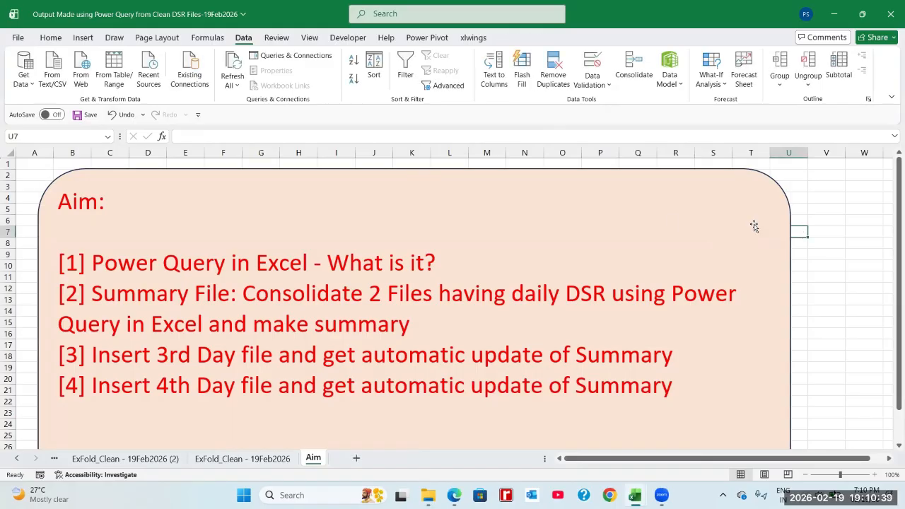
{"action": "key", "text": "alt+Tab"}
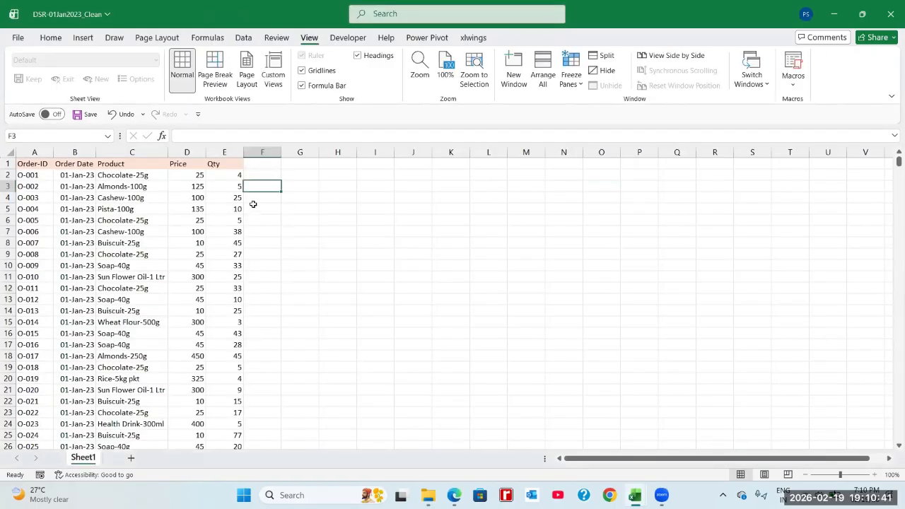
Step: Freeze the panes at cell F4 so that rows 1 to 3 and columns A to E are locked
{"action": "left_click", "coordinate": [253, 199]}
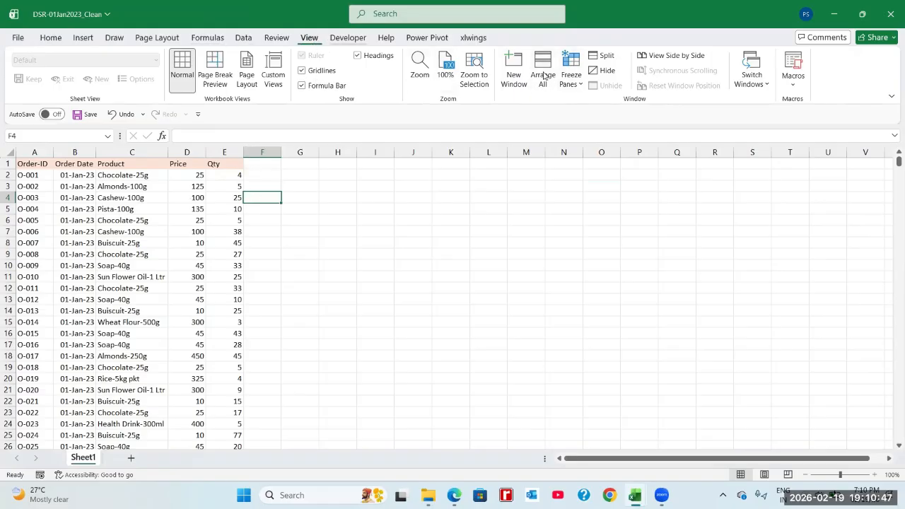
{"action": "left_click", "coordinate": [572, 84]}
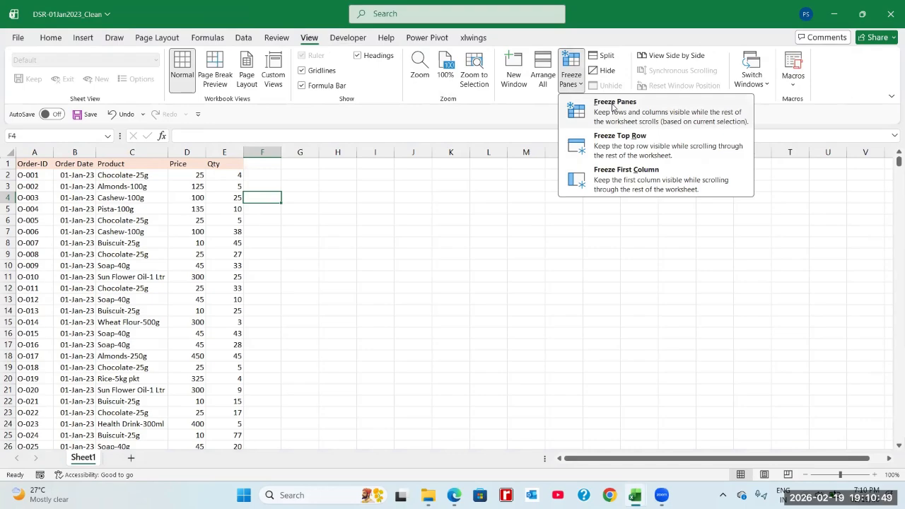
{"action": "left_click", "coordinate": [614, 106]}
Step: Check the frozen header rows against the lower order records and return to the Product header
{"action": "scroll", "coordinate": [315, 235], "scroll_direction": "down", "scroll_amount": 20}
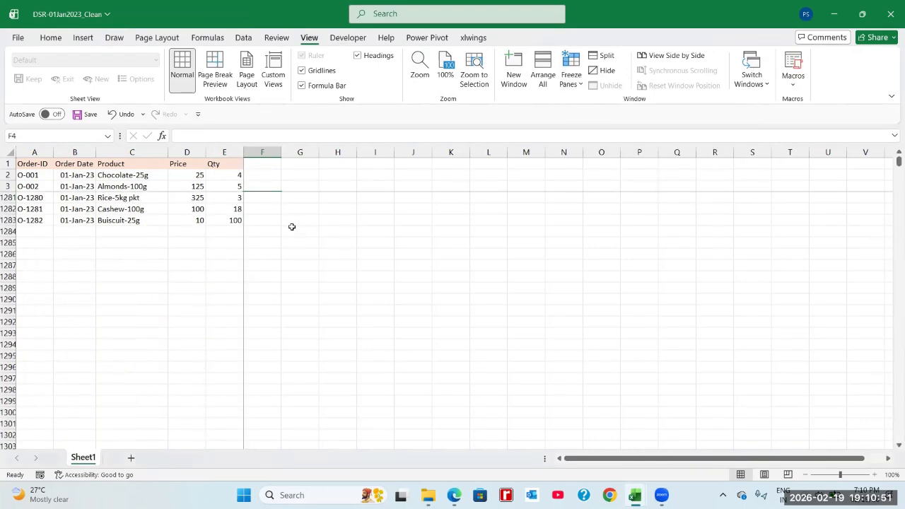
{"action": "left_click", "coordinate": [170, 260]}
{"action": "left_click", "coordinate": [117, 251]}
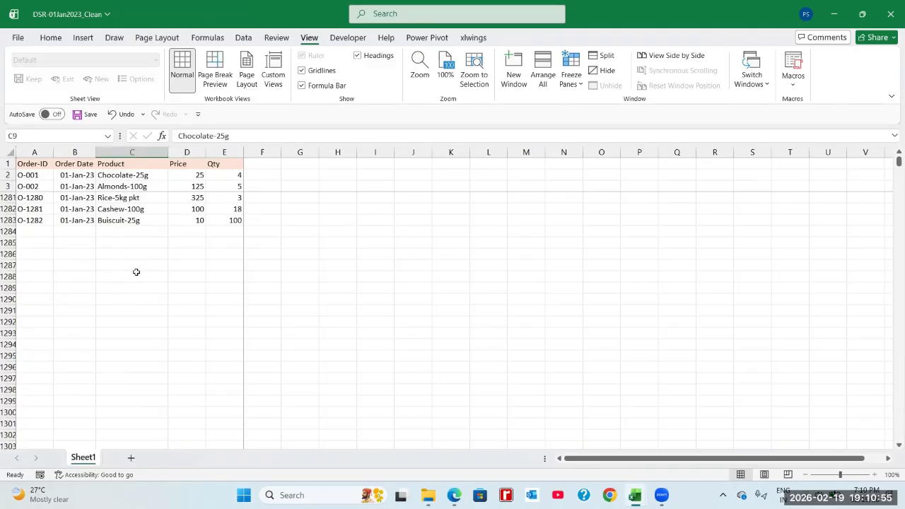
{"action": "left_click", "coordinate": [139, 274]}
{"action": "key", "text": "Page_Down"}
{"action": "key", "text": "Page_Down"}
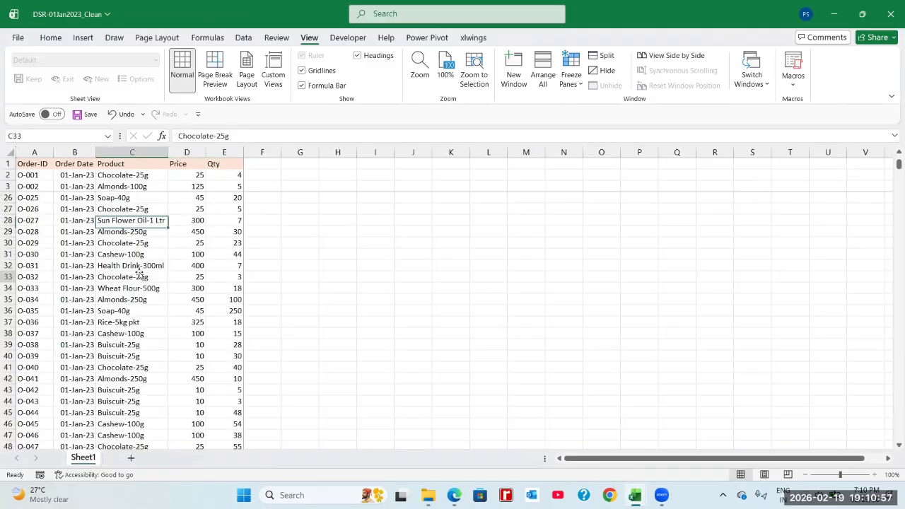
{"action": "key", "text": "Page_Up"}
{"action": "key", "text": "Page_Up"}
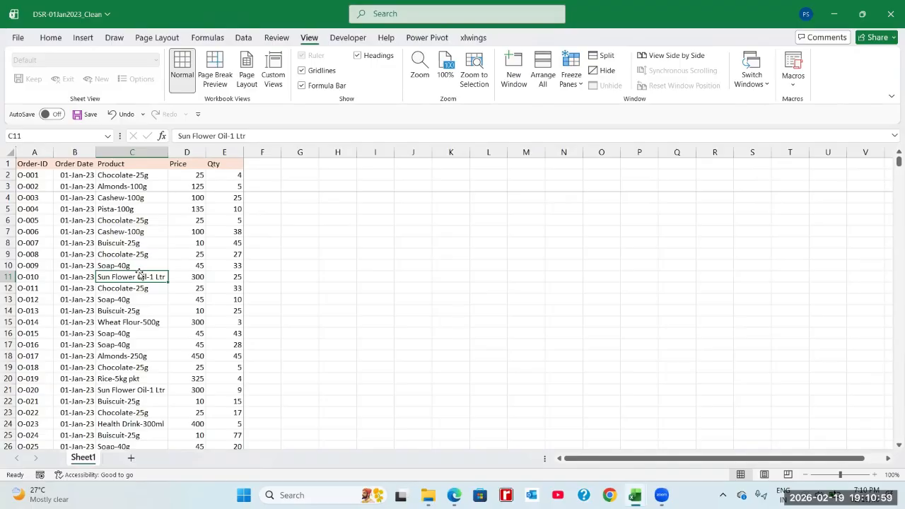
{"action": "key", "text": "Up"}
{"action": "key", "text": "ctrl+Up"}
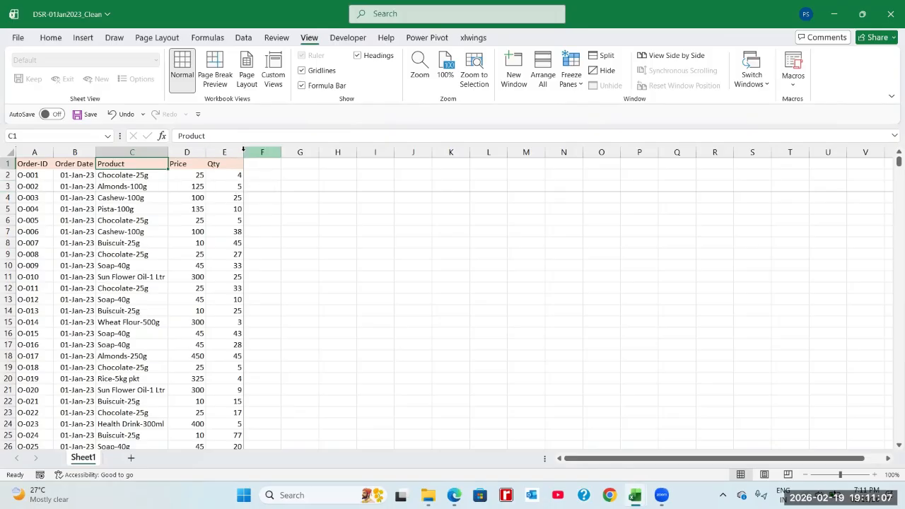
Step: Fill cell F4 with yellow to mark the cell used for freezing the panes
{"action": "left_click", "coordinate": [256, 199]}
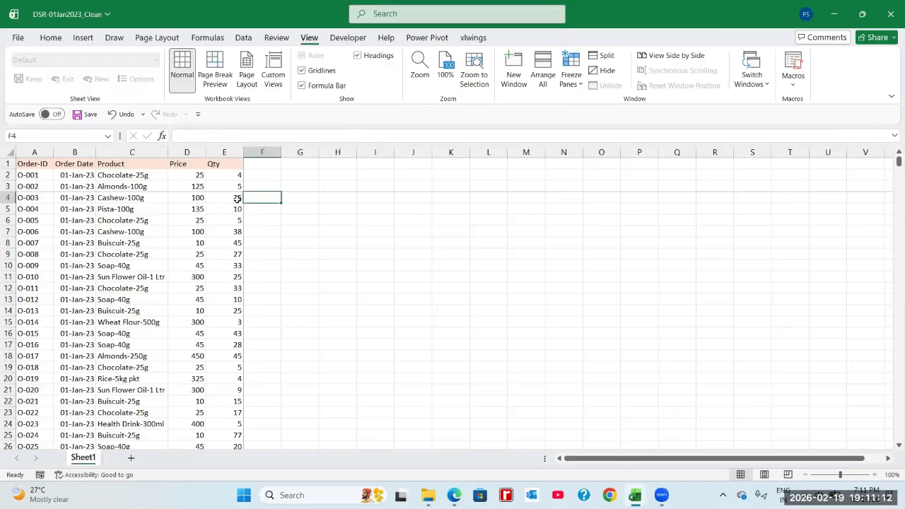
{"action": "left_click", "coordinate": [50, 37]}
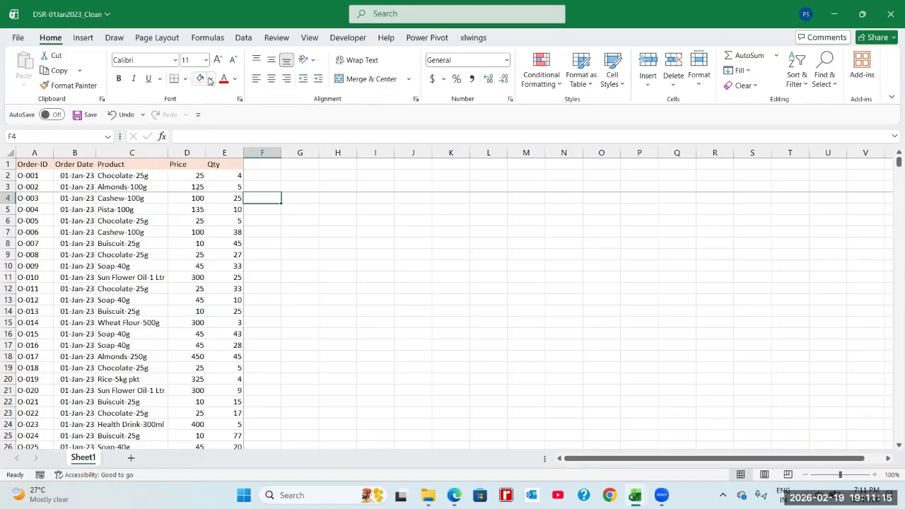
{"action": "left_click", "coordinate": [209, 79]}
{"action": "left_click", "coordinate": [247, 257]}
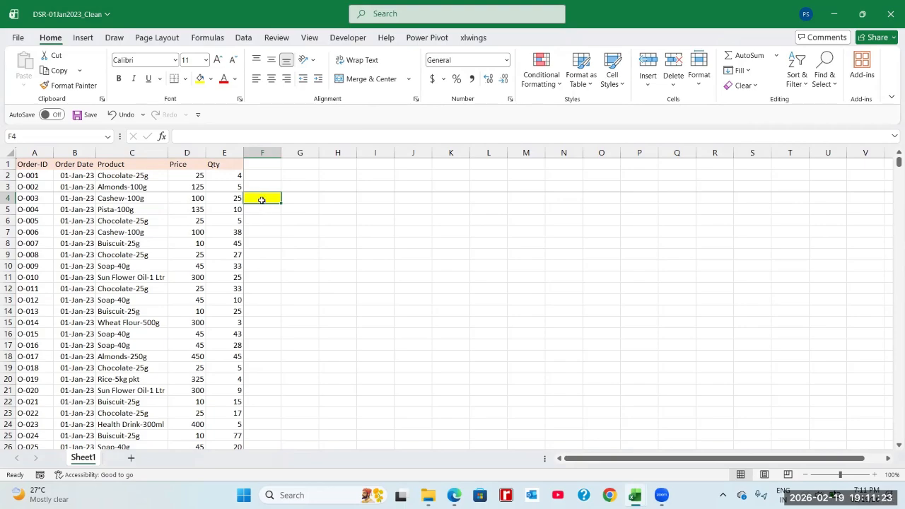
Step: Check how the panes frozen at the yellow cell behave when moving through the sheet vertically and horizontally
{"action": "scroll", "coordinate": [277, 227], "scroll_direction": "down", "scroll_amount": 4}
{"action": "scroll", "coordinate": [277, 227], "scroll_direction": "down", "scroll_amount": 7}
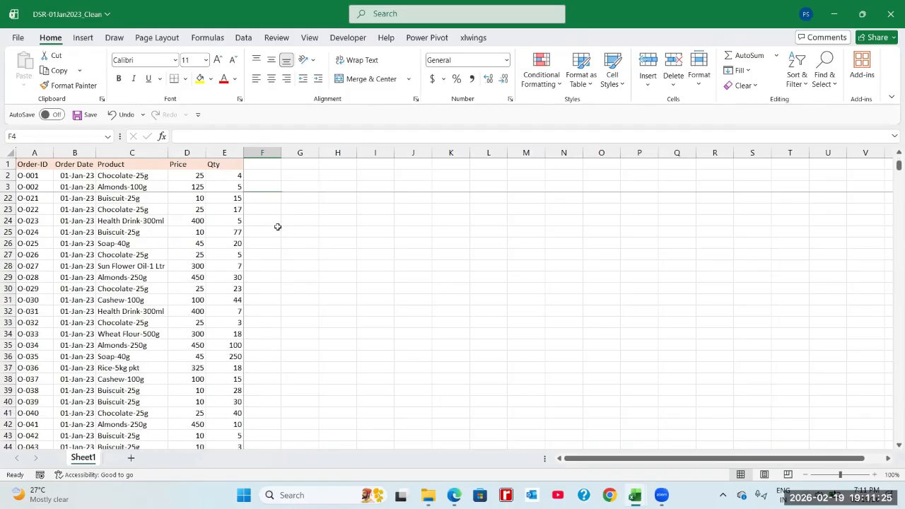
{"action": "scroll", "coordinate": [277, 226], "scroll_direction": "down", "scroll_amount": 3}
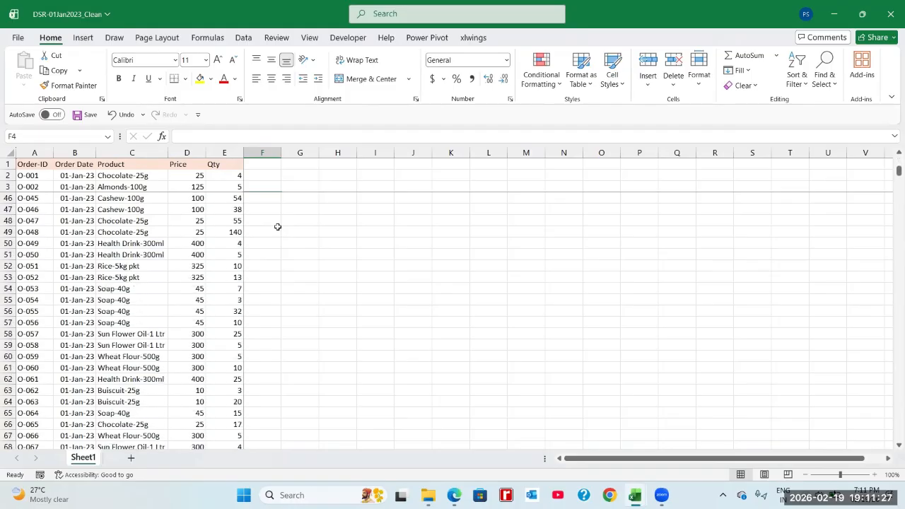
{"action": "scroll", "coordinate": [277, 227], "scroll_direction": "down", "scroll_amount": 2}
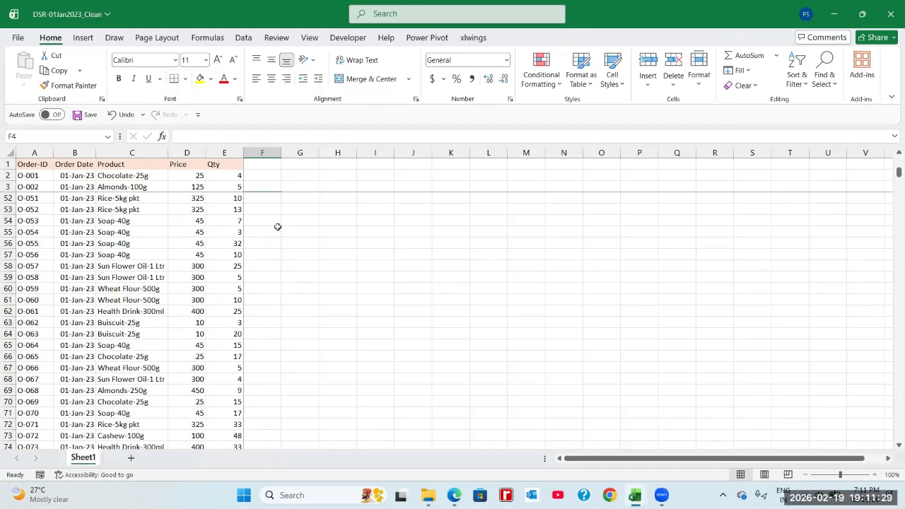
{"action": "scroll", "coordinate": [277, 226], "scroll_direction": "up", "scroll_amount": 15}
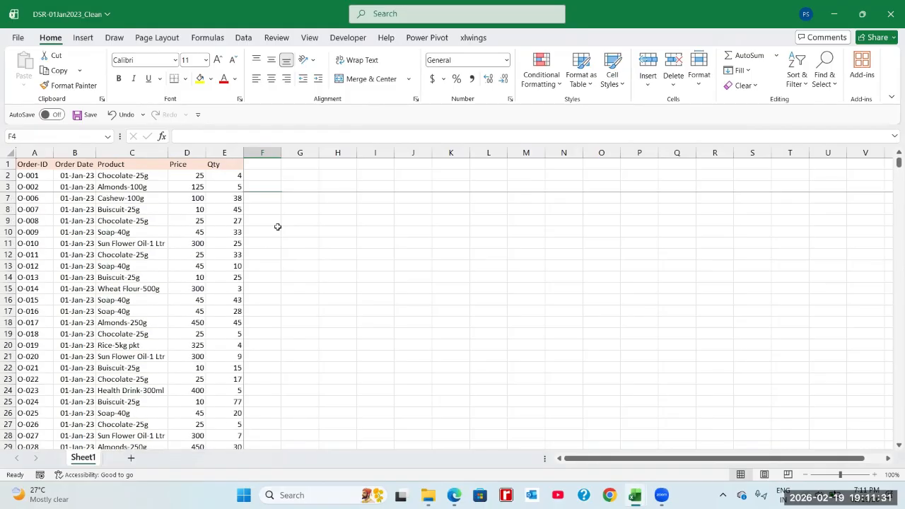
{"action": "scroll", "coordinate": [277, 226], "scroll_direction": "up", "scroll_amount": 1}
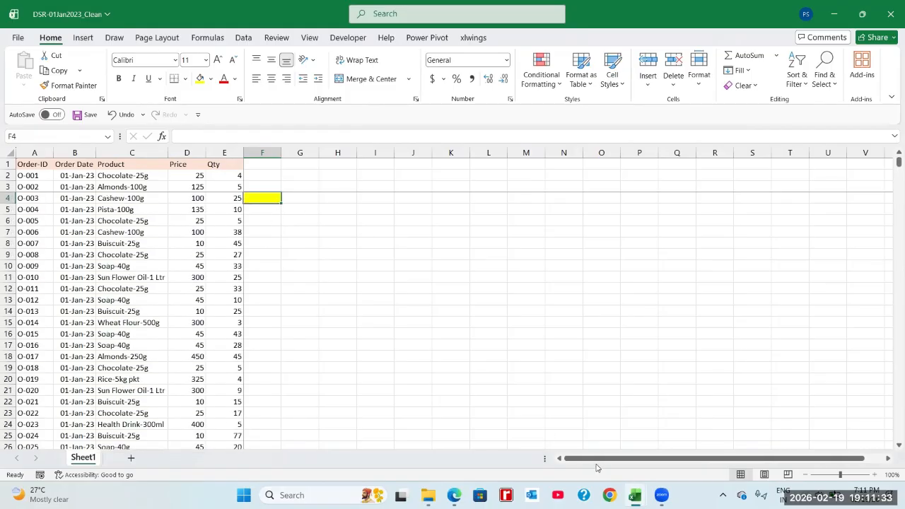
{"action": "left_click_drag", "start_coordinate": [600, 459], "coordinate": [889, 461]}
{"action": "left_click", "coordinate": [888, 459]}
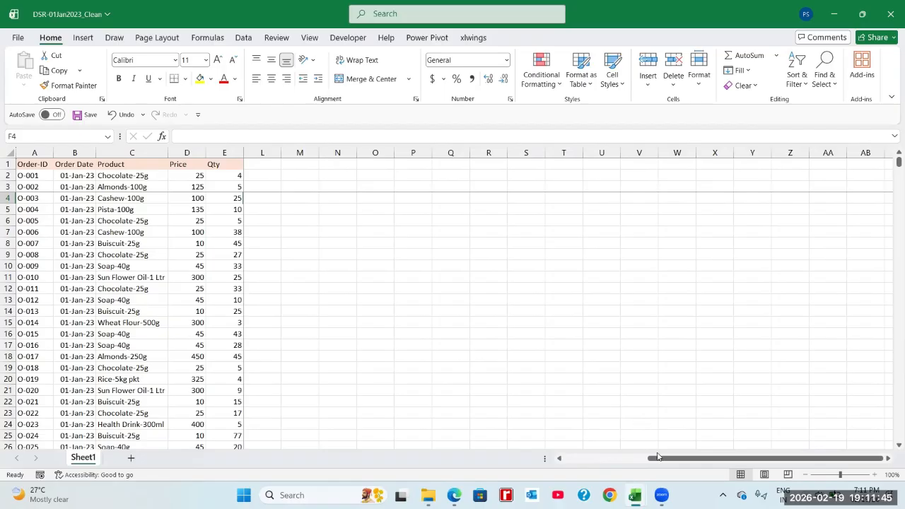
{"action": "left_click_drag", "start_coordinate": [654, 460], "coordinate": [565, 460]}
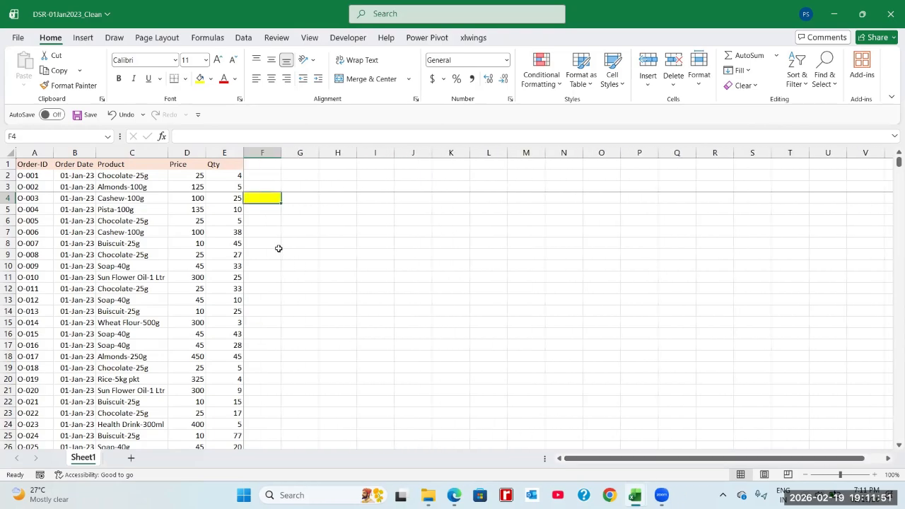
Step: Go to the end of the Order Date column and bring the last order records into view
{"action": "left_click", "coordinate": [249, 234]}
{"action": "scroll", "coordinate": [247, 238], "scroll_direction": "down", "scroll_amount": 9}
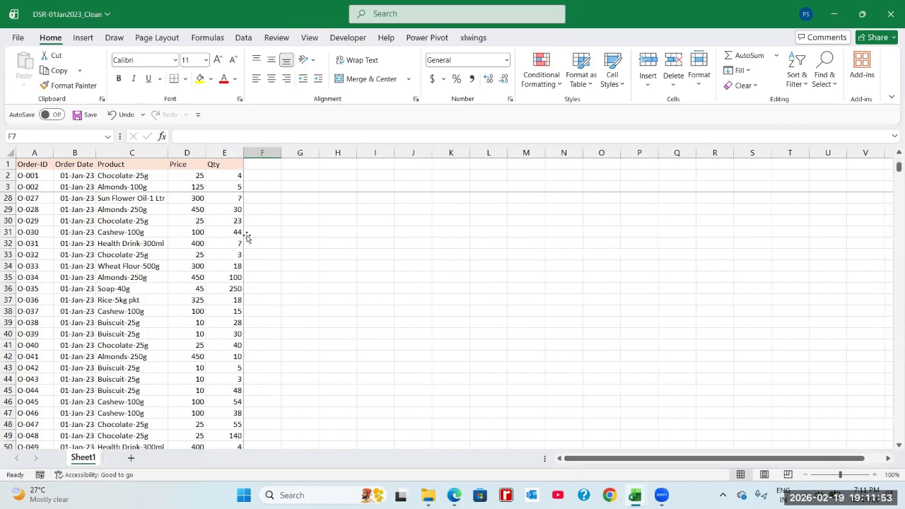
{"action": "left_click", "coordinate": [88, 201]}
{"action": "key", "text": "ctrl+Down"}
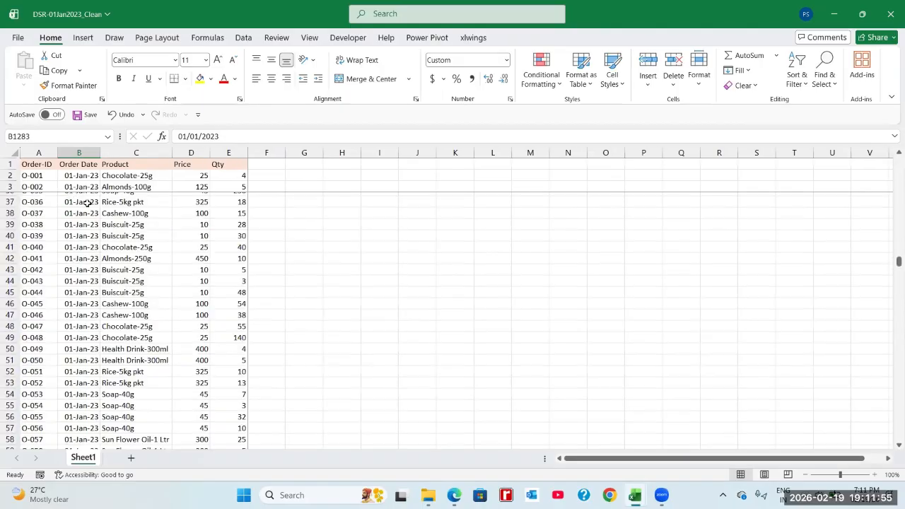
{"action": "key", "text": "Down"}
{"action": "key", "text": "Down"}
{"action": "key", "text": "Down"}
{"action": "key", "text": "Down"}
{"action": "key", "text": "Down"}
{"action": "key", "text": "Down"}
{"action": "key", "text": "Down"}
{"action": "key", "text": "Down"}
{"action": "key", "text": "Down"}
{"action": "key", "text": "Down"}
{"action": "key", "text": "Down"}
{"action": "key", "text": "Down"}
{"action": "key", "text": "Down"}
{"action": "key", "text": "Down"}
{"action": "key", "text": "Down"}
{"action": "key", "text": "Down"}
{"action": "key", "text": "Down"}
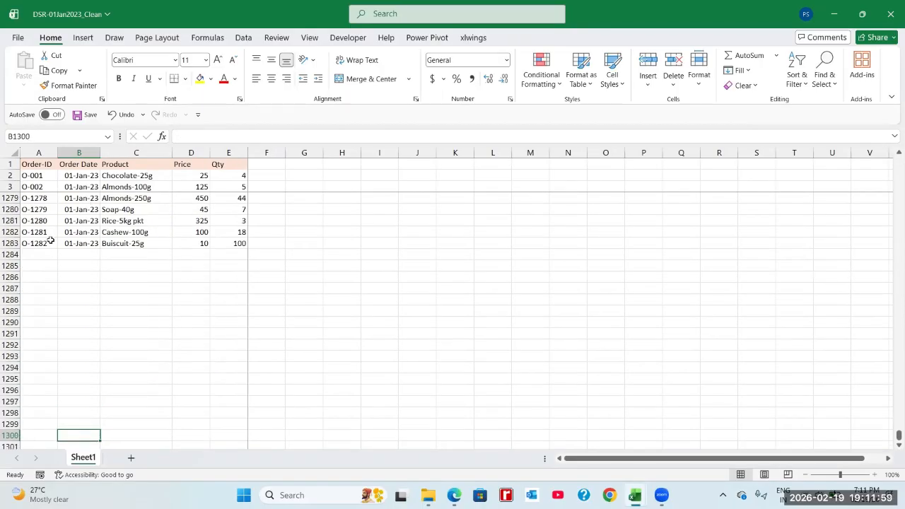
Step: Examine the Order-ID, Order Date and Product of the last record in row 1283
{"action": "left_click", "coordinate": [51, 241]}
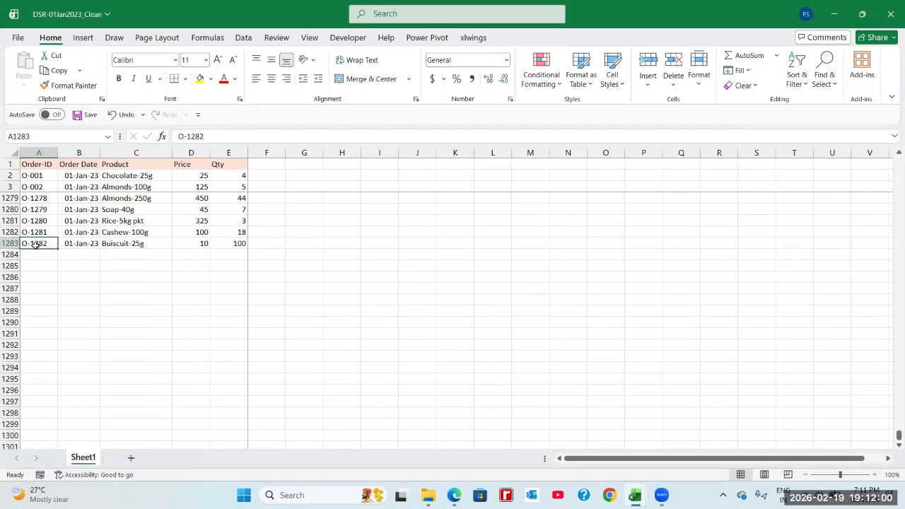
{"action": "left_click", "coordinate": [82, 244]}
{"action": "left_click", "coordinate": [113, 243]}
{"action": "left_click", "coordinate": [42, 246]}
{"action": "left_click", "coordinate": [81, 244]}
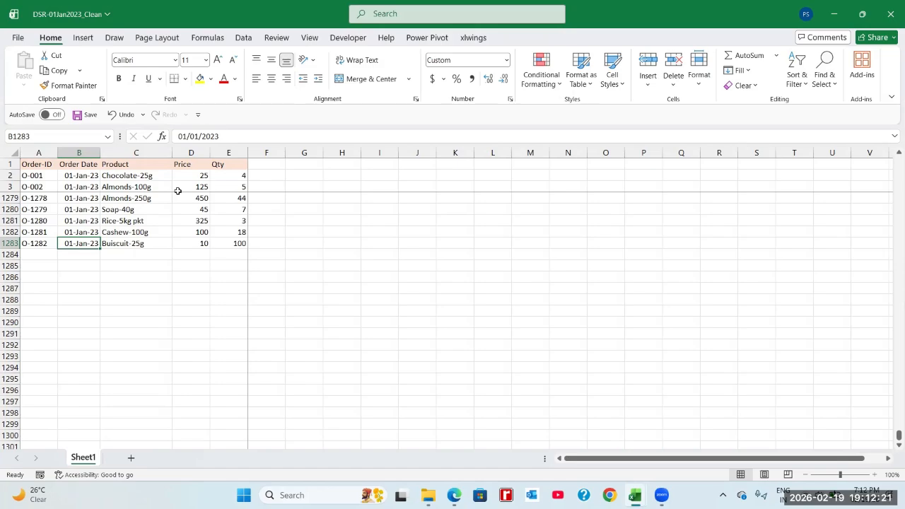
Step: Examine the Price and Qty values of the first two orders and the Order-ID of the last order
{"action": "left_click", "coordinate": [200, 187]}
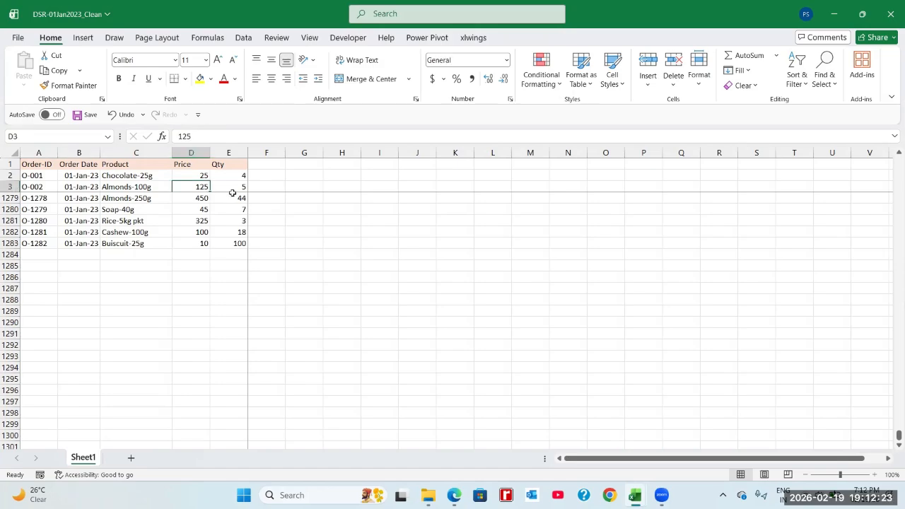
{"action": "left_click", "coordinate": [236, 187]}
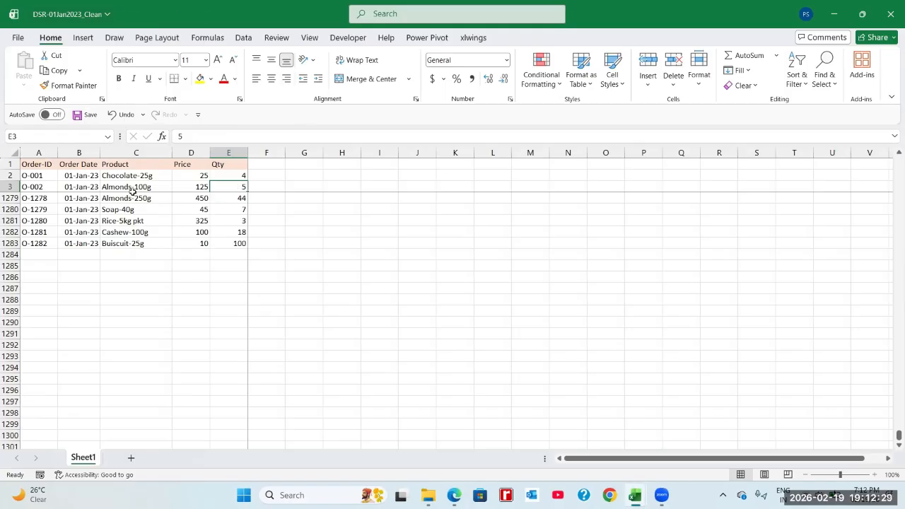
{"action": "left_click", "coordinate": [202, 174]}
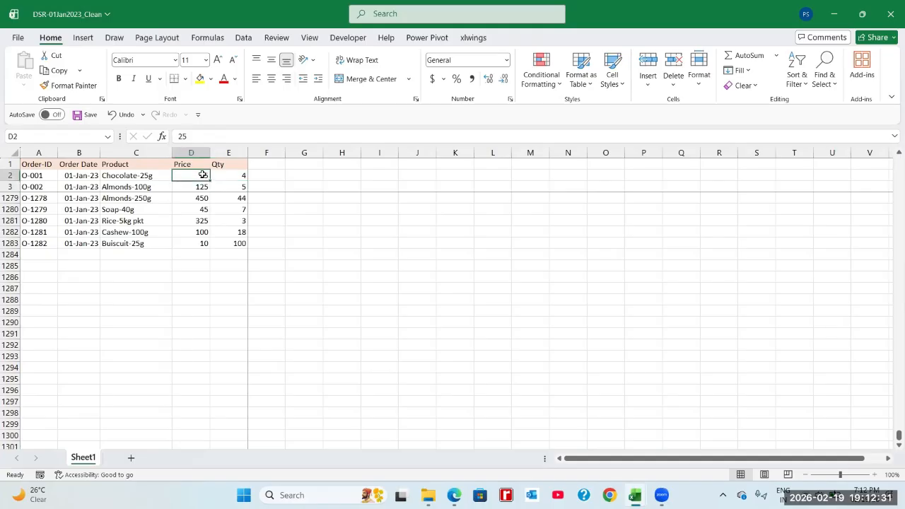
{"action": "left_click", "coordinate": [239, 177]}
{"action": "left_click", "coordinate": [191, 175]}
{"action": "left_click", "coordinate": [219, 177]}
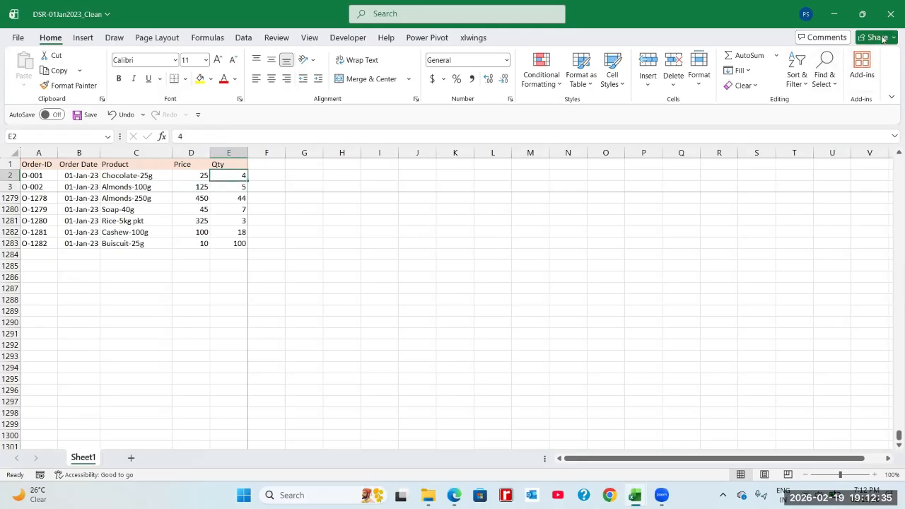
{"action": "key", "text": "alt"}
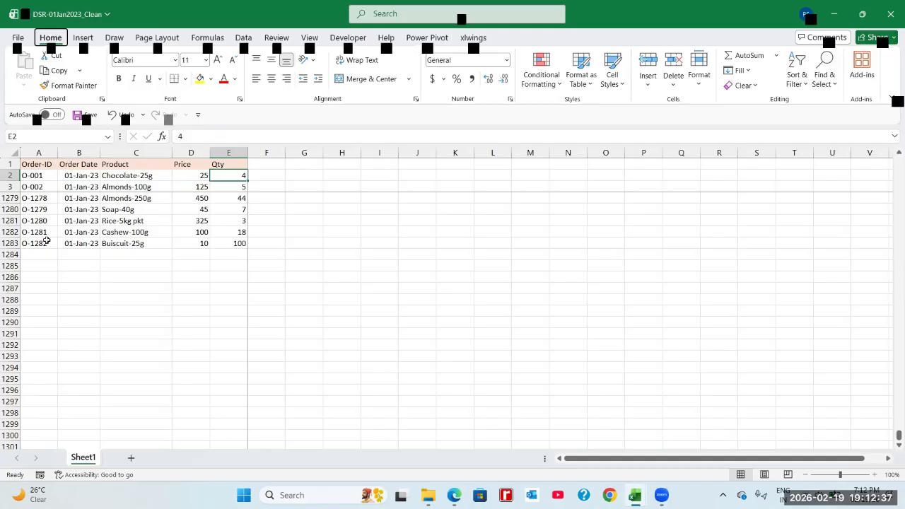
{"action": "left_click", "coordinate": [44, 242]}
Step: Switch to the Power Query output workbook and review the file name and row count listed for DSR-01Jan2023-Clean
{"action": "key", "text": "alt+Tab"}
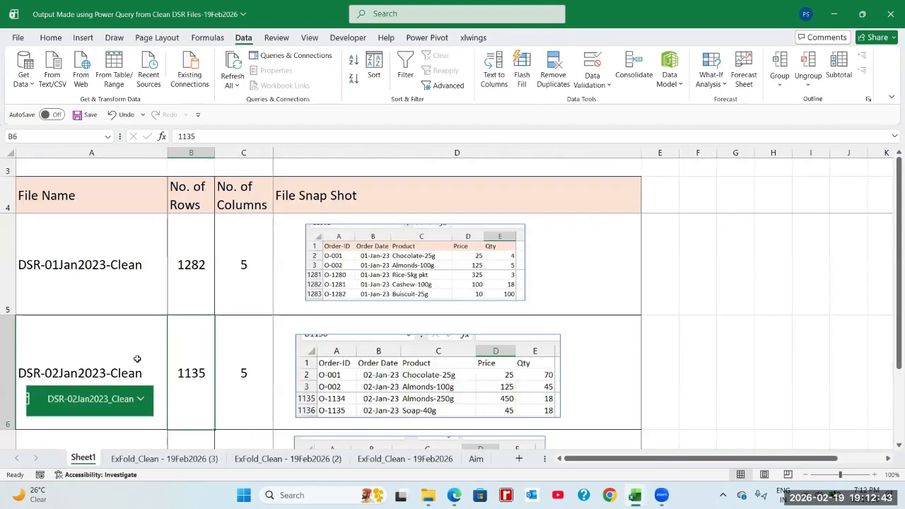
{"action": "left_click", "coordinate": [106, 272]}
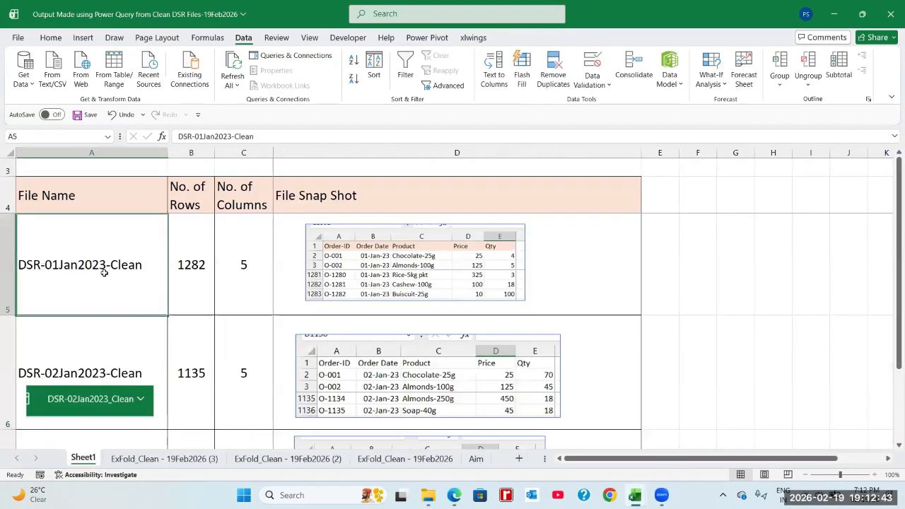
{"action": "left_click", "coordinate": [10, 261]}
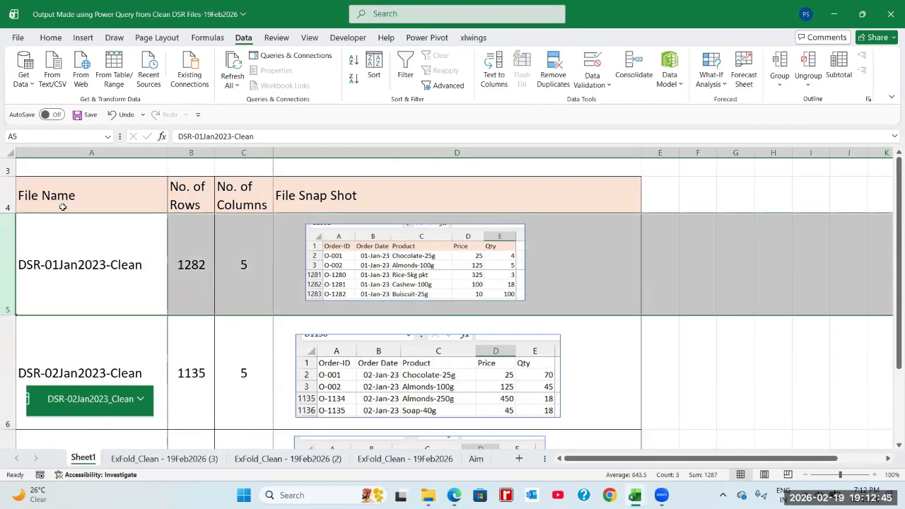
{"action": "left_click", "coordinate": [68, 198]}
{"action": "left_click", "coordinate": [63, 265]}
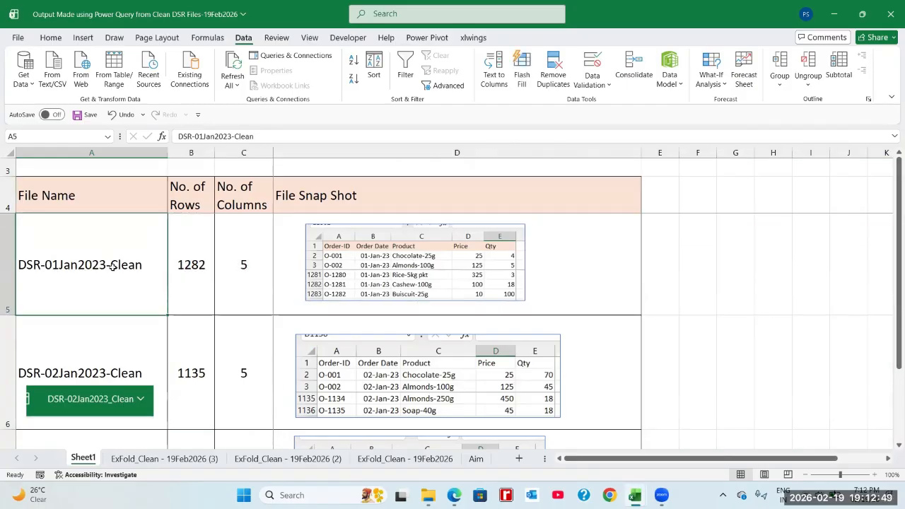
{"action": "left_click", "coordinate": [205, 188]}
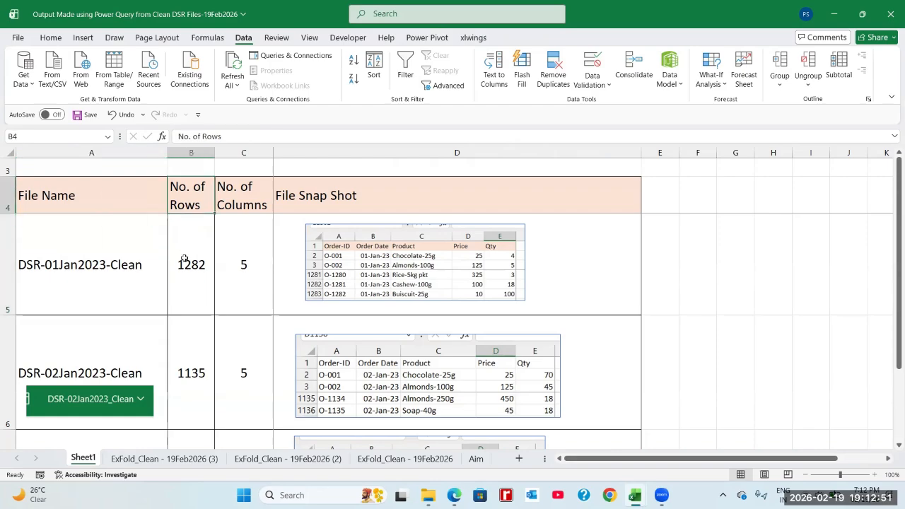
{"action": "left_click", "coordinate": [184, 267]}
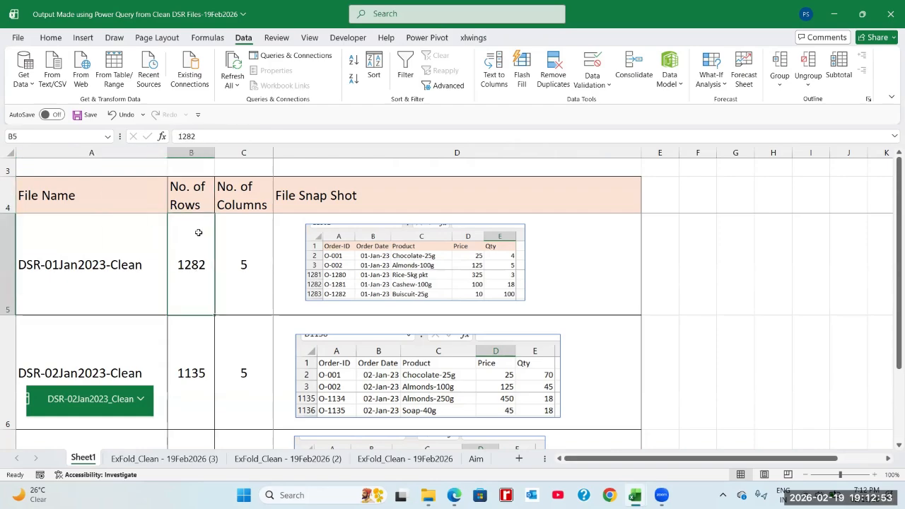
Step: Change the header in cell B4 to "No. of Orders"
{"action": "double_click", "coordinate": [205, 204]}
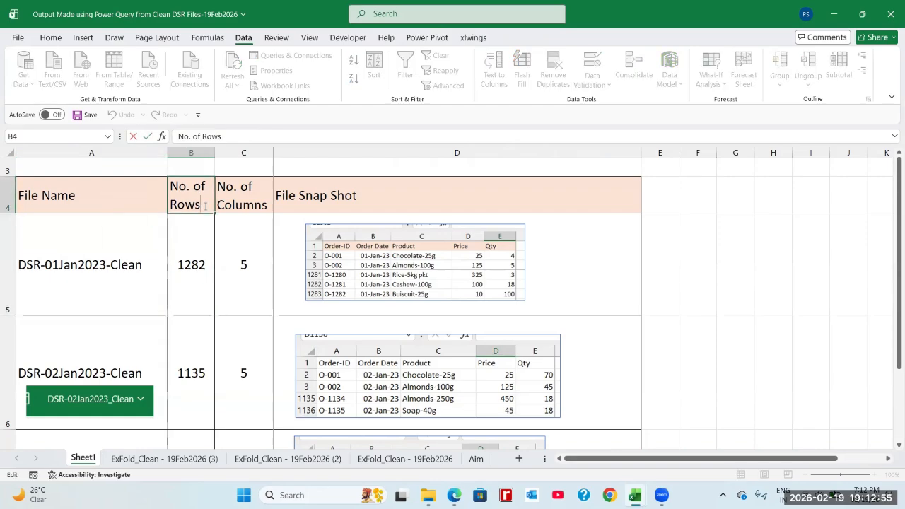
{"action": "key", "text": "BackSpace"}
{"action": "key", "text": "BackSpace"}
{"action": "key", "text": "BackSpace"}
{"action": "type", "text": "O"}
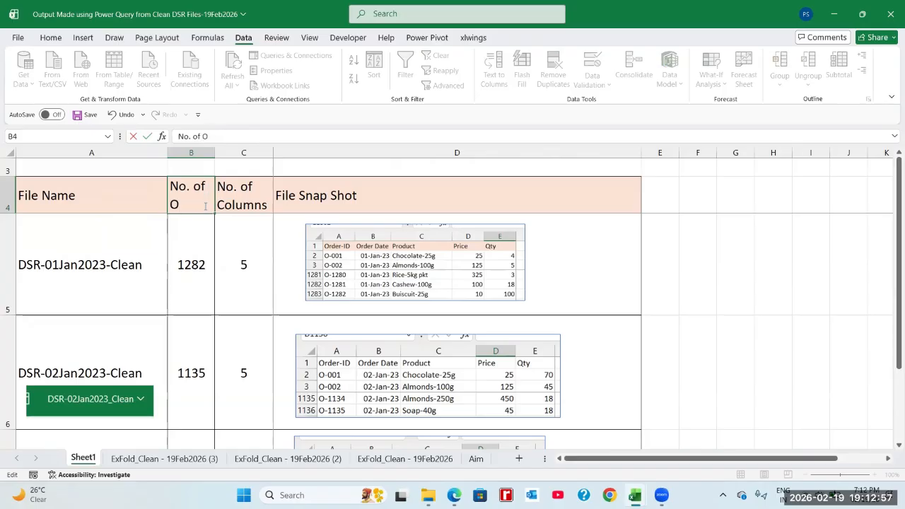
{"action": "type", "text": "rders"}
{"action": "key", "text": "Return"}
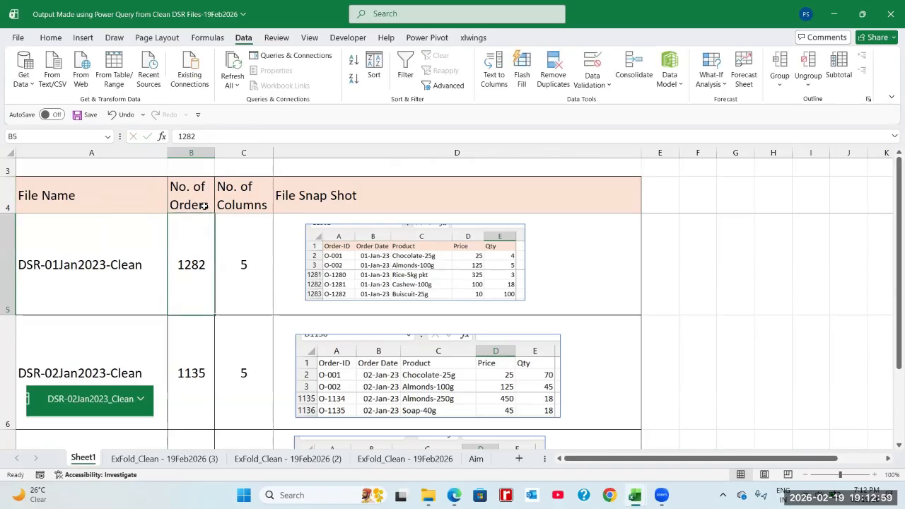
Step: Shift the snapshot pictures of the DSR-01Jan2023-Clean and DSR-02Jan2023-Clean files slightly right within the File Snap Shot column
{"action": "left_click", "coordinate": [245, 235]}
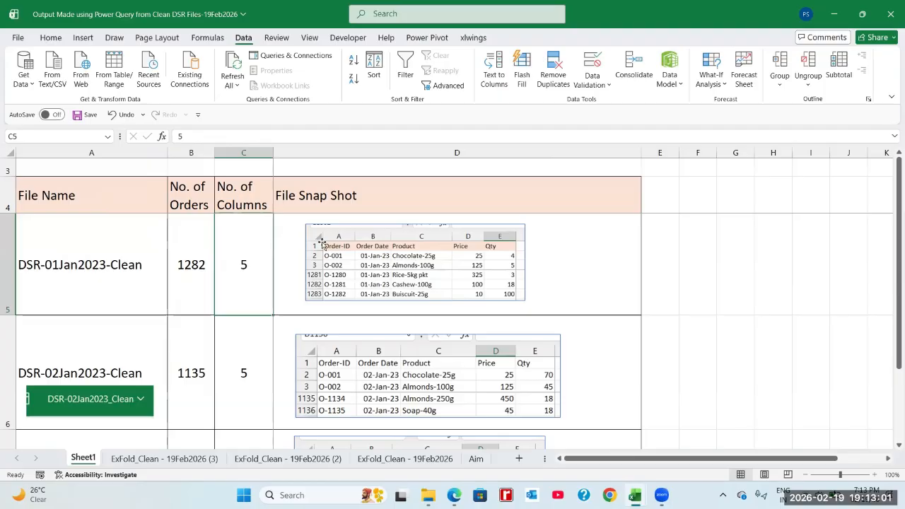
{"action": "mouse_move", "coordinate": [337, 242]}
{"action": "left_mouse_down"}
{"action": "mouse_move", "coordinate": [337, 251]}
{"action": "mouse_move", "coordinate": [343, 241]}
{"action": "left_mouse_up"}
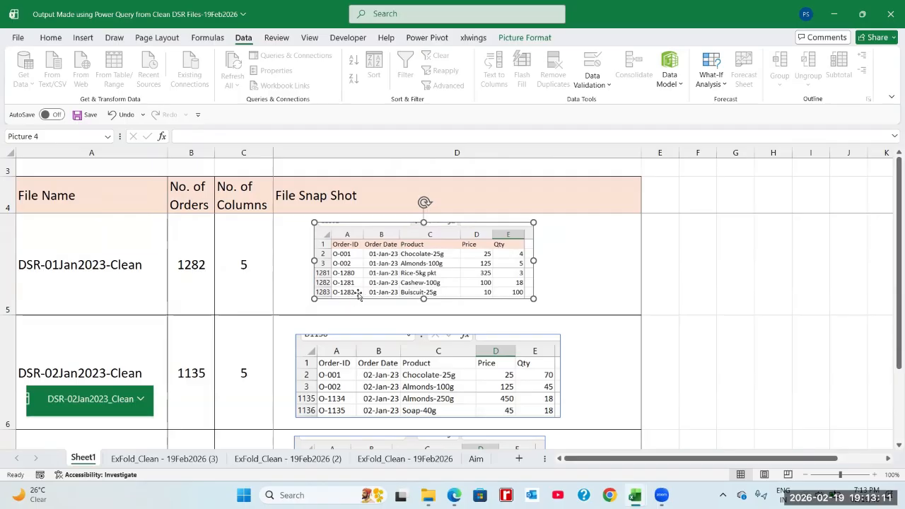
{"action": "left_click_drag", "start_coordinate": [362, 292], "coordinate": [372, 292]}
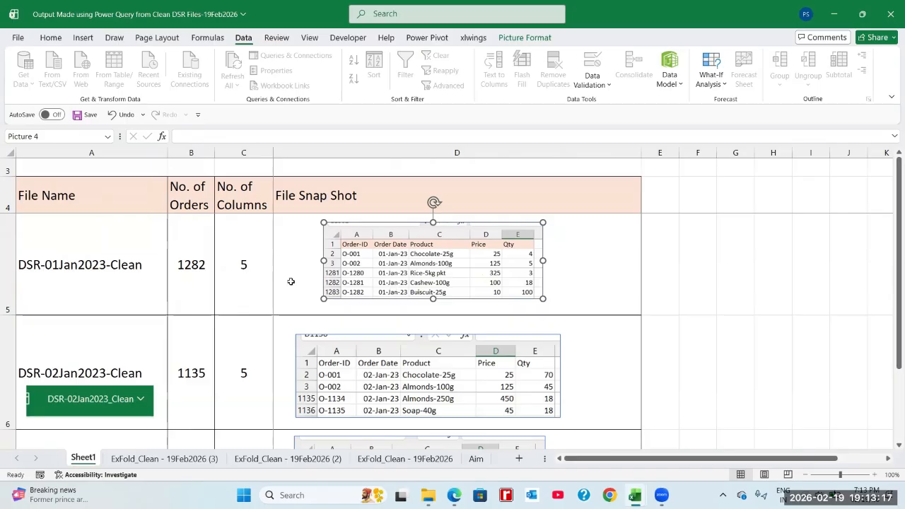
{"action": "left_click", "coordinate": [191, 264]}
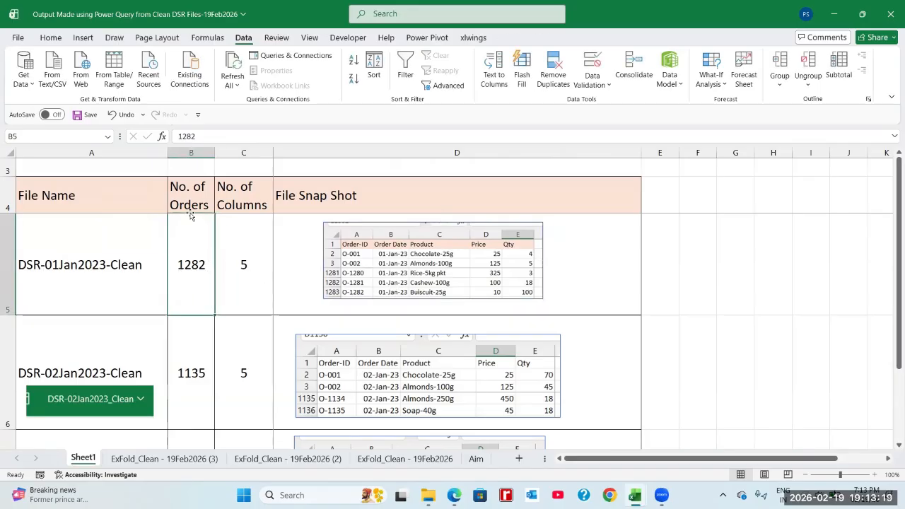
{"action": "left_click_drag", "start_coordinate": [367, 278], "coordinate": [364, 275]}
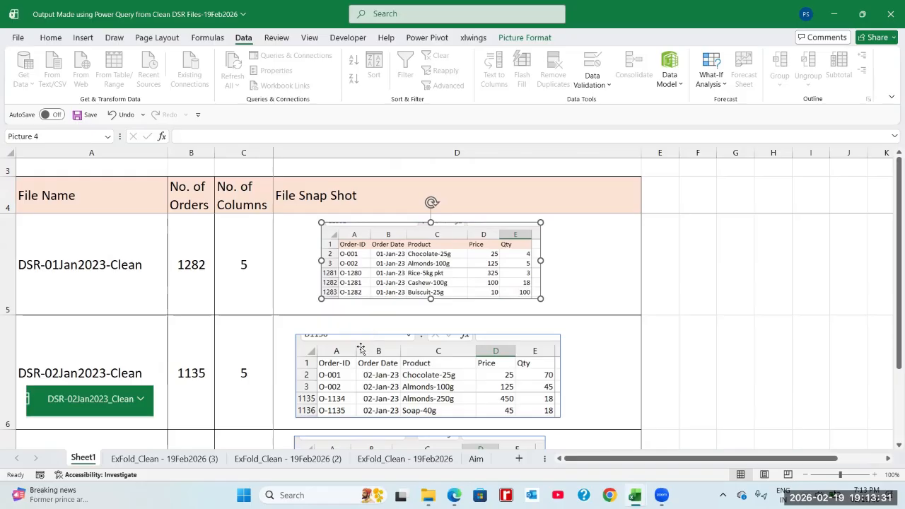
{"action": "left_click_drag", "start_coordinate": [361, 348], "coordinate": [374, 345]}
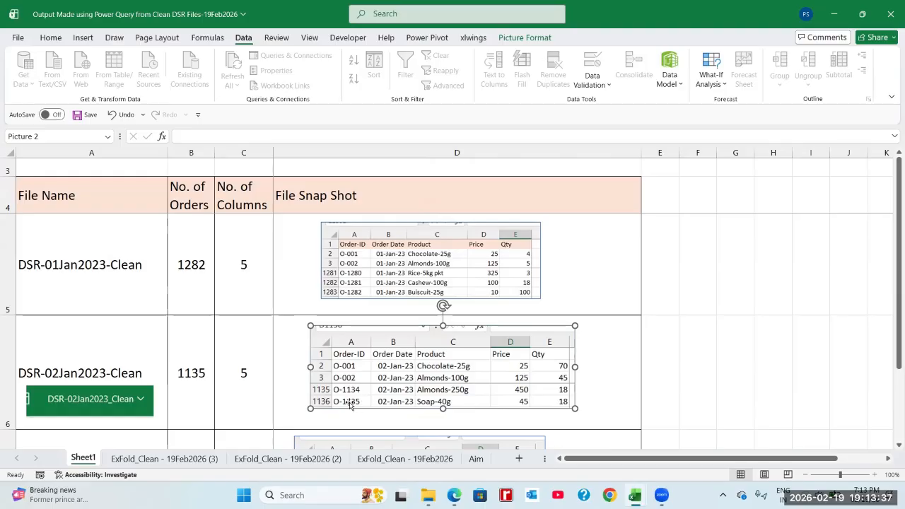
{"action": "left_click", "coordinate": [201, 382]}
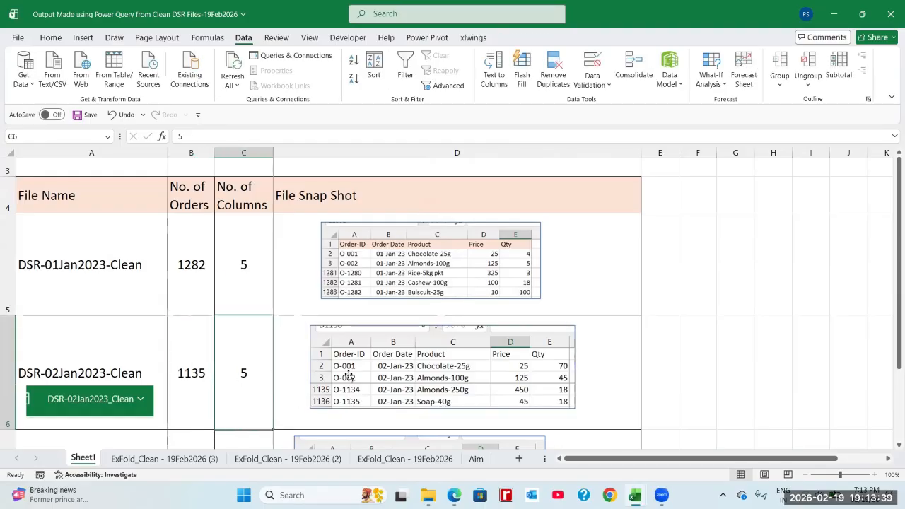
Step: Compare the Order-ID, Order Date, Product, Price and Qty headers between the two file snapshots
{"action": "left_click", "coordinate": [354, 371]}
{"action": "left_click", "coordinate": [355, 246]}
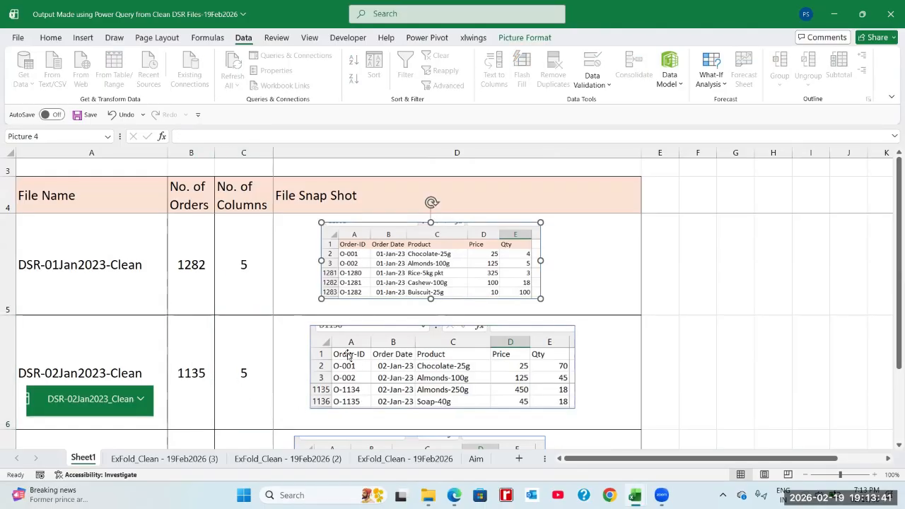
{"action": "left_click", "coordinate": [346, 356]}
{"action": "left_click", "coordinate": [393, 244]}
{"action": "left_click", "coordinate": [397, 357]}
{"action": "left_click", "coordinate": [432, 246]}
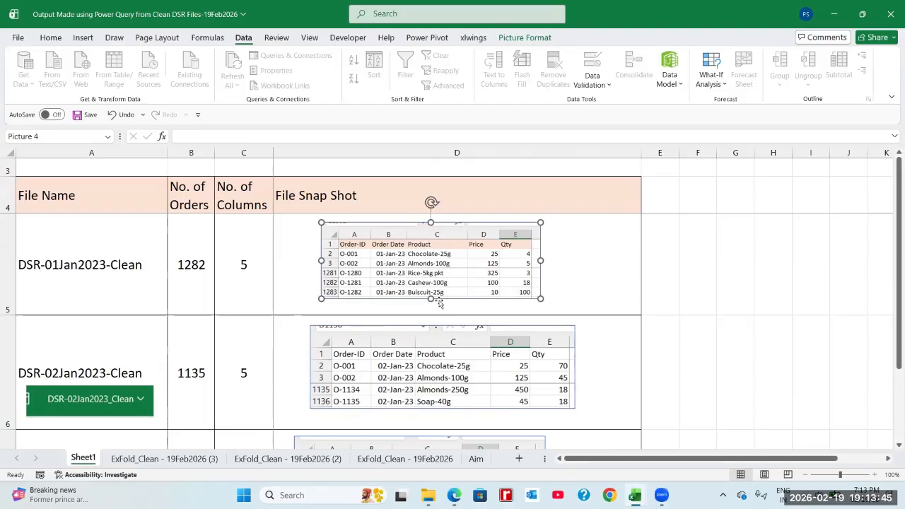
{"action": "left_click", "coordinate": [444, 356]}
{"action": "left_click", "coordinate": [487, 251]}
{"action": "left_click", "coordinate": [497, 353]}
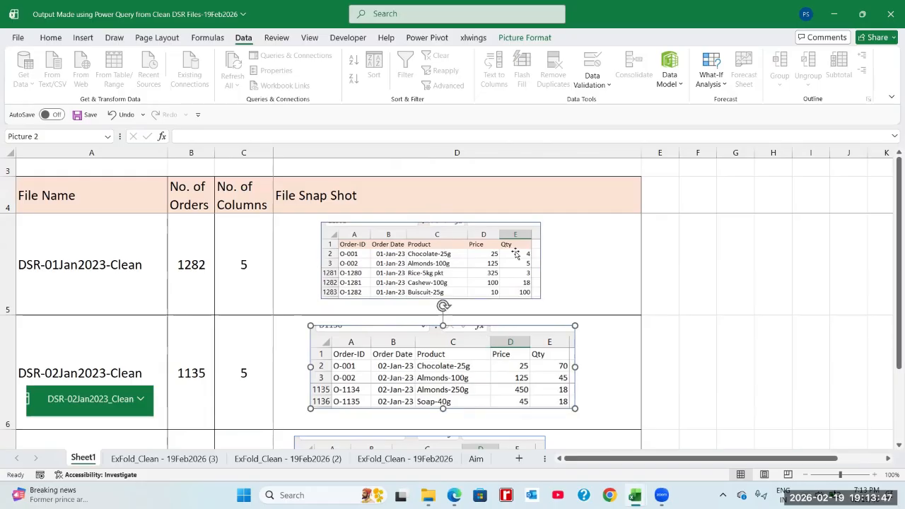
{"action": "left_click", "coordinate": [515, 254]}
{"action": "left_click", "coordinate": [550, 359]}
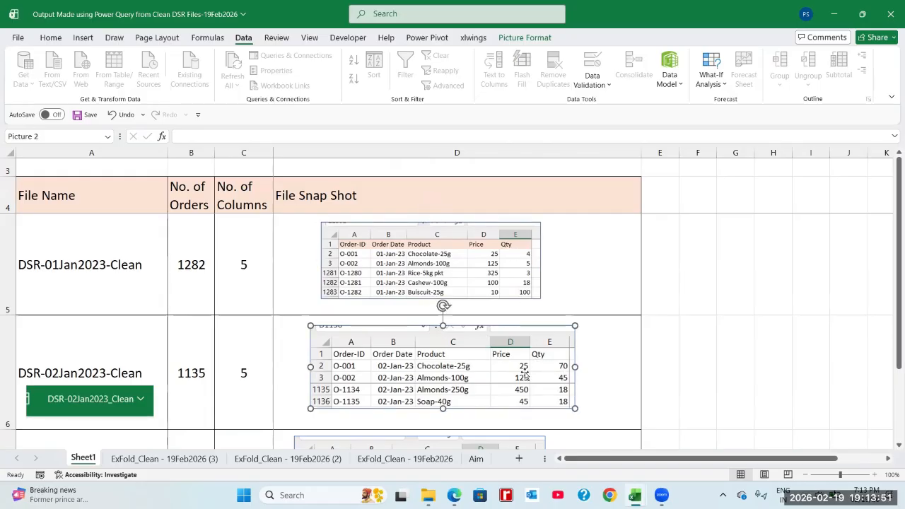
Step: Save and close the DSR-01Jan2023_Clean workbook, and save the Power Query output workbook
{"action": "key", "text": "alt+Tab"}
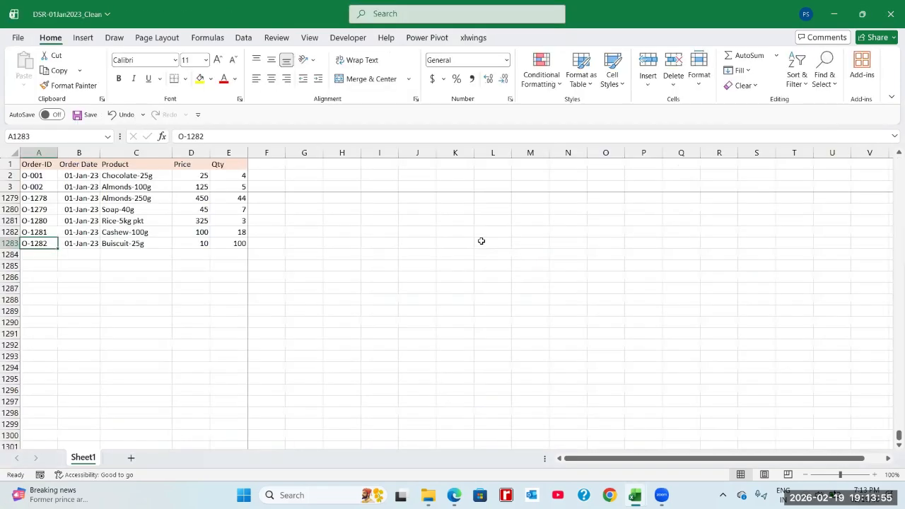
{"action": "left_click", "coordinate": [482, 242]}
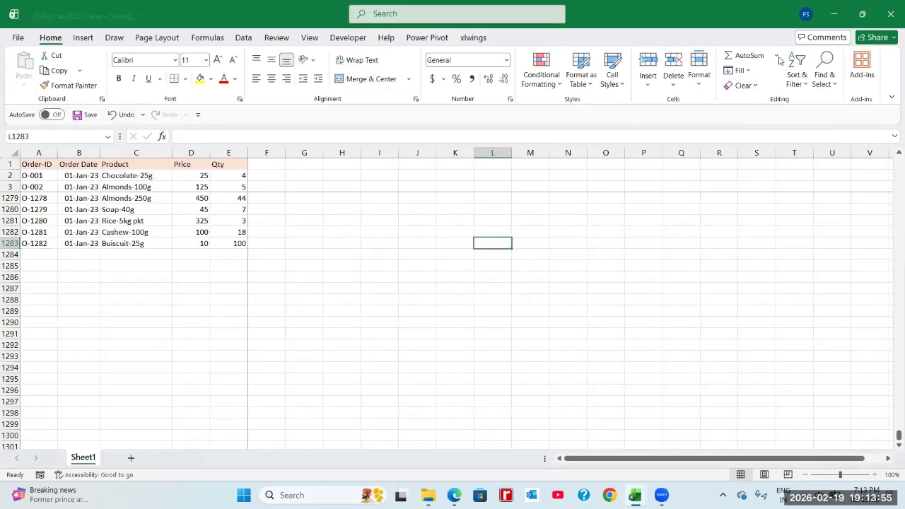
{"action": "key", "text": "ctrl+s"}
{"action": "left_click", "coordinate": [890, 15]}
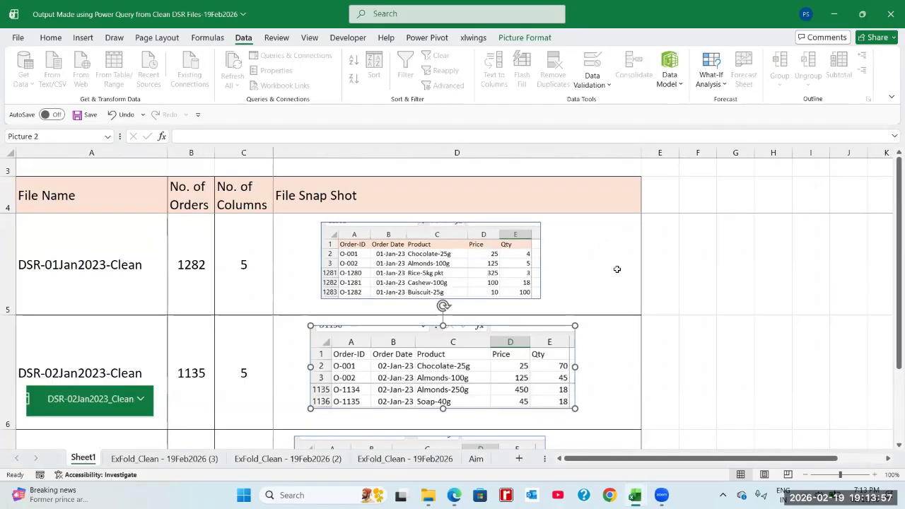
{"action": "left_click", "coordinate": [648, 260]}
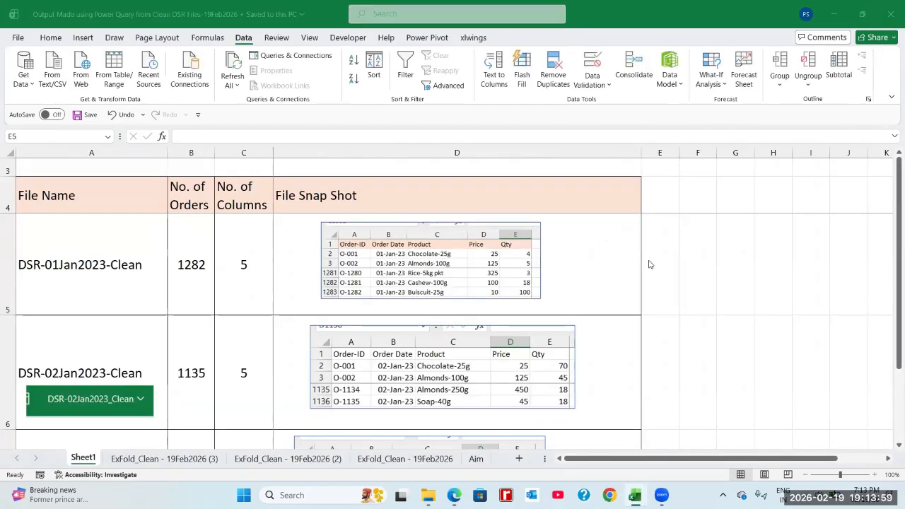
Step: Switch to the ExFold_Clean - 19Feb2026 folder in File Explorer and open the DSR-02Jan2023_Clean workbook
{"action": "key", "text": "alt+Tab"}
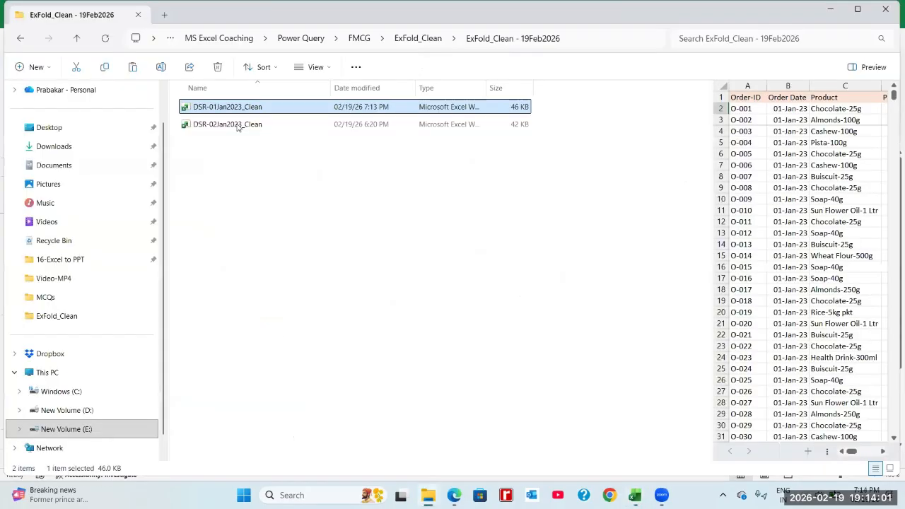
{"action": "left_click", "coordinate": [235, 125]}
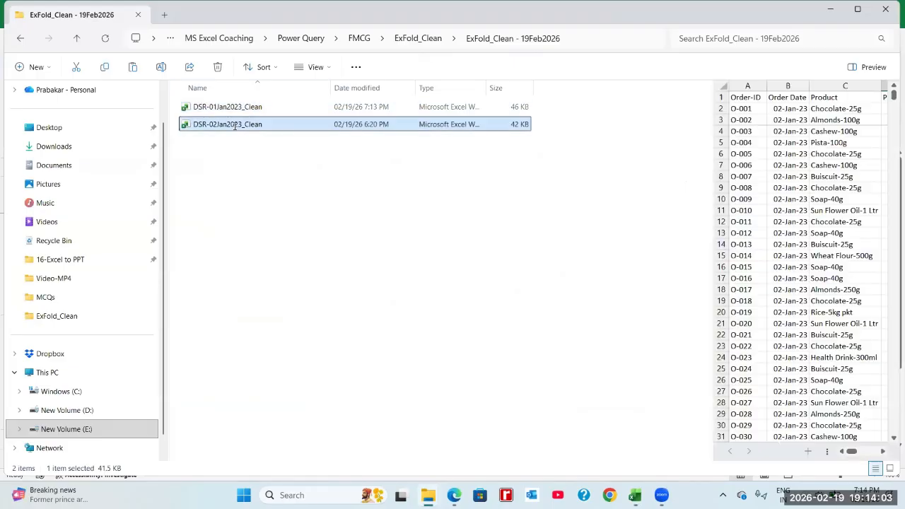
{"action": "key", "text": "F2"}
{"action": "key", "text": "Return"}
{"action": "right_click", "coordinate": [300, 126]}
{"action": "left_click", "coordinate": [343, 156]}
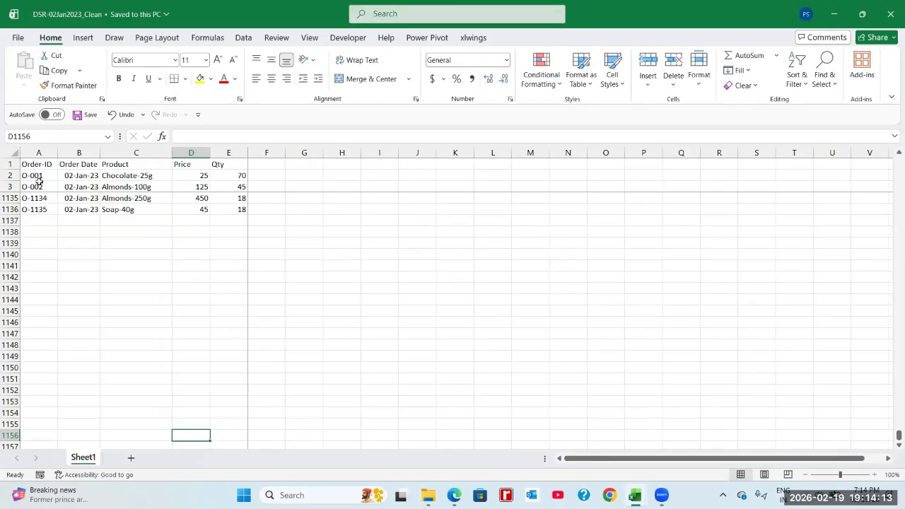
Step: Examine the DSR-02Jan2023_Clean order rows from the end of the data back to the first records
{"action": "scroll", "coordinate": [184, 208], "scroll_direction": "up", "scroll_amount": 6}
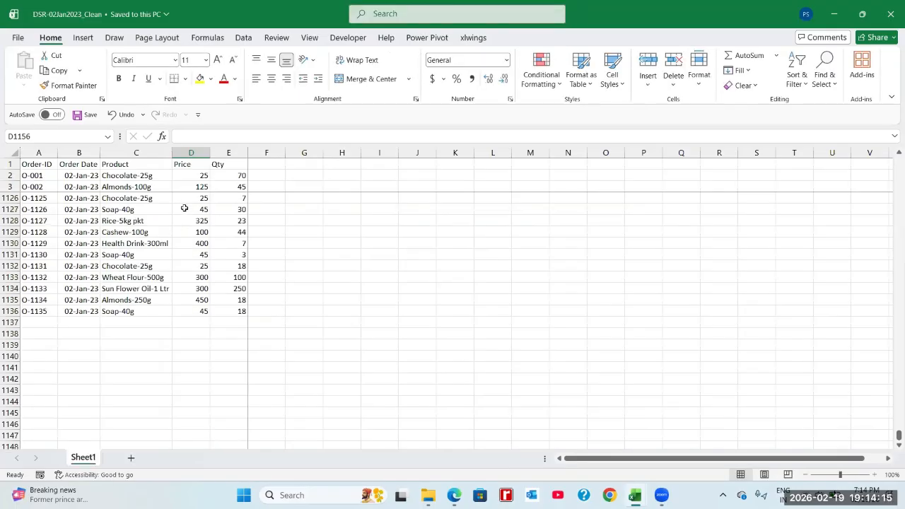
{"action": "scroll", "coordinate": [184, 207], "scroll_direction": "up", "scroll_amount": 17}
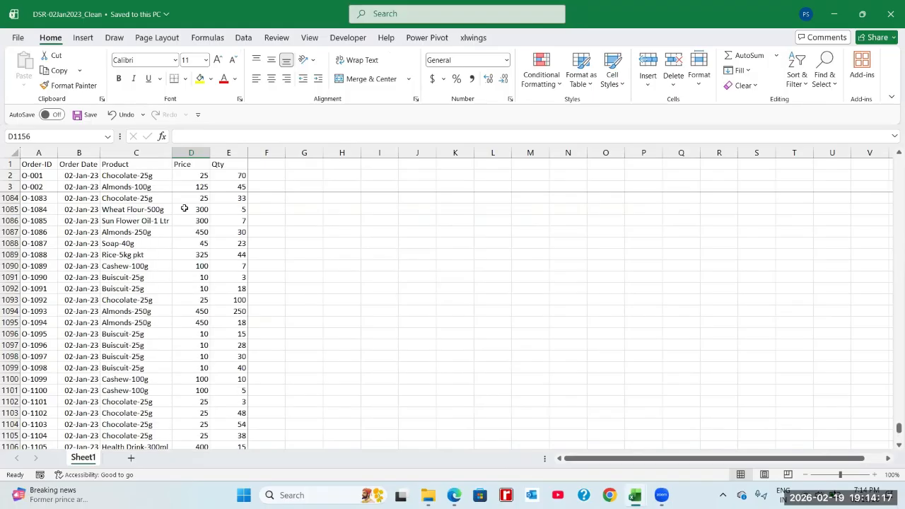
{"action": "key", "text": "ctrl+Up"}
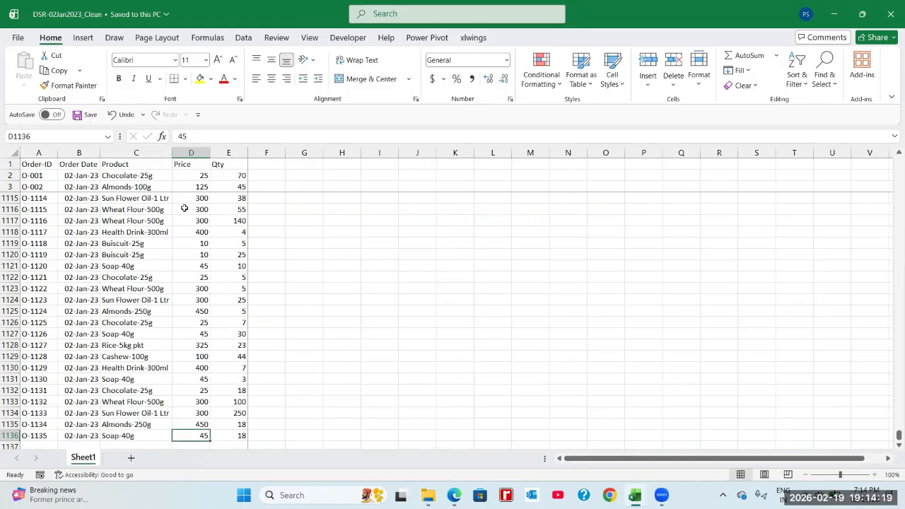
{"action": "key", "text": "ctrl+Up"}
{"action": "key", "text": "Down"}
{"action": "key", "text": "Down"}
{"action": "key", "text": "Down"}
{"action": "key", "text": "Left"}
{"action": "key", "text": "Left"}
{"action": "key", "text": "Left"}
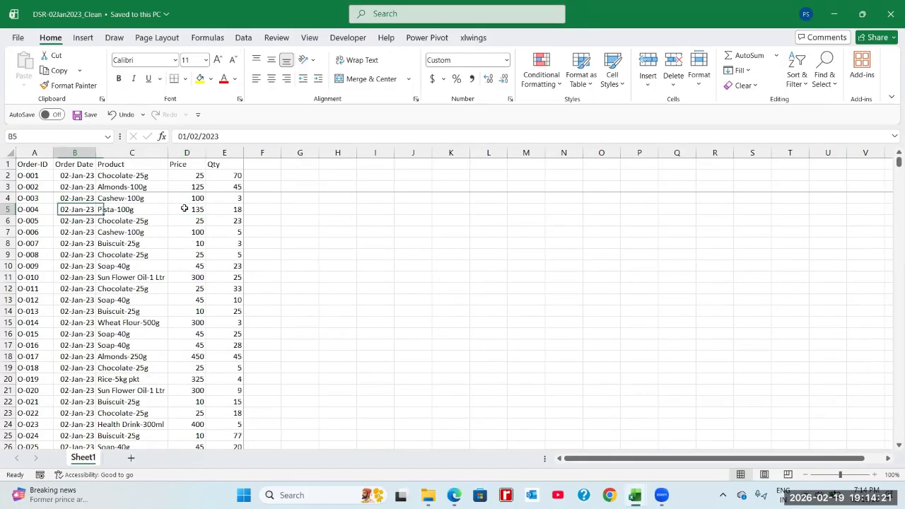
Step: Review the Order-ID, Order Date, Product, Price and Qty columns across the first order rows
{"action": "key", "text": "Up"}
{"action": "key", "text": "Up"}
{"action": "key", "text": "Down"}
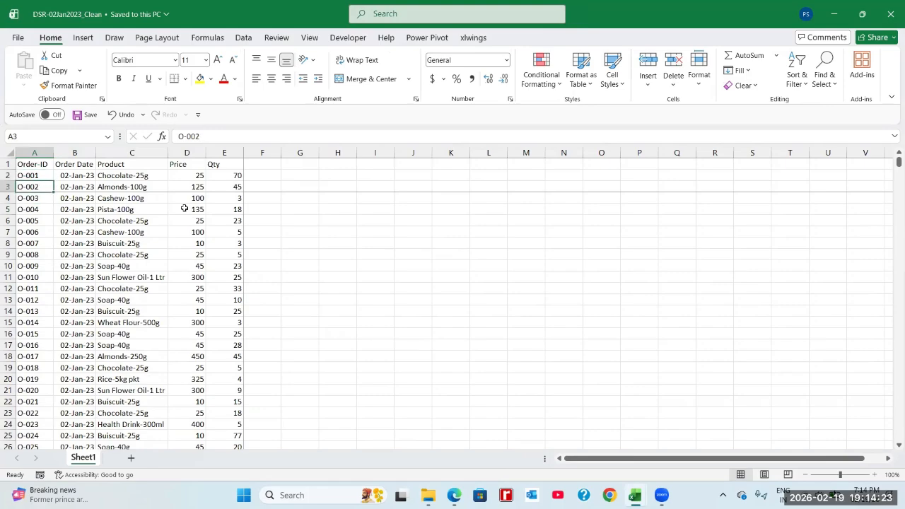
{"action": "key", "text": "Down"}
{"action": "key", "text": "Right"}
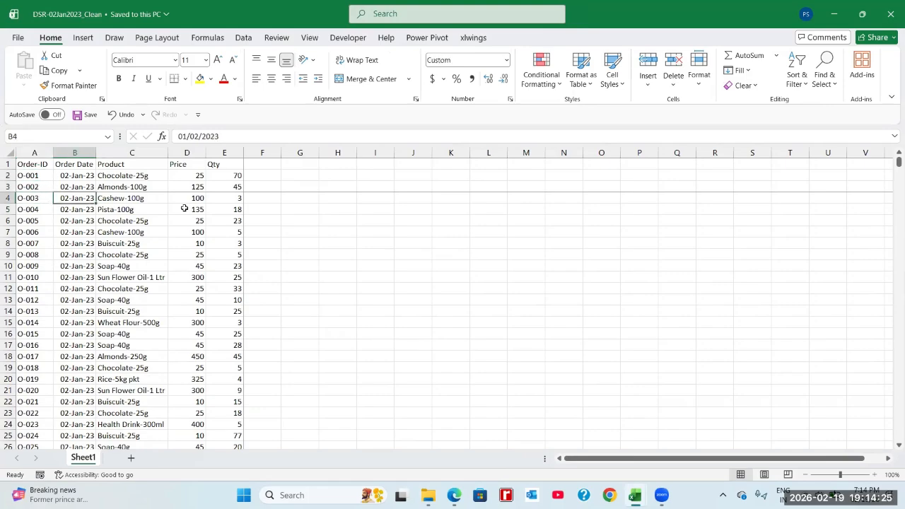
{"action": "key", "text": "Up"}
{"action": "key", "text": "Up"}
{"action": "key", "text": "Down"}
{"action": "key", "text": "Down"}
{"action": "key", "text": "Down"}
{"action": "key", "text": "Down"}
{"action": "key", "text": "Down"}
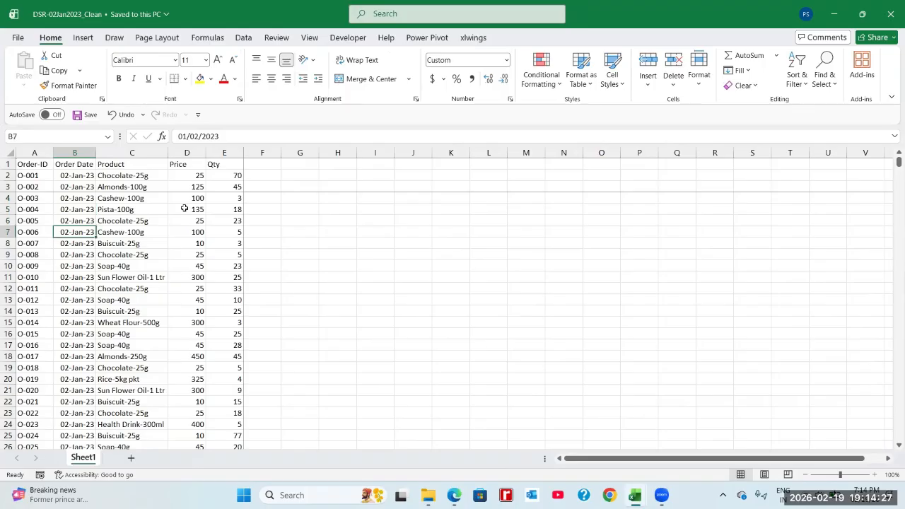
{"action": "key", "text": "Up"}
{"action": "key", "text": "Up"}
{"action": "key", "text": "Up"}
{"action": "key", "text": "Up"}
{"action": "key", "text": "Up"}
{"action": "key", "text": "Right"}
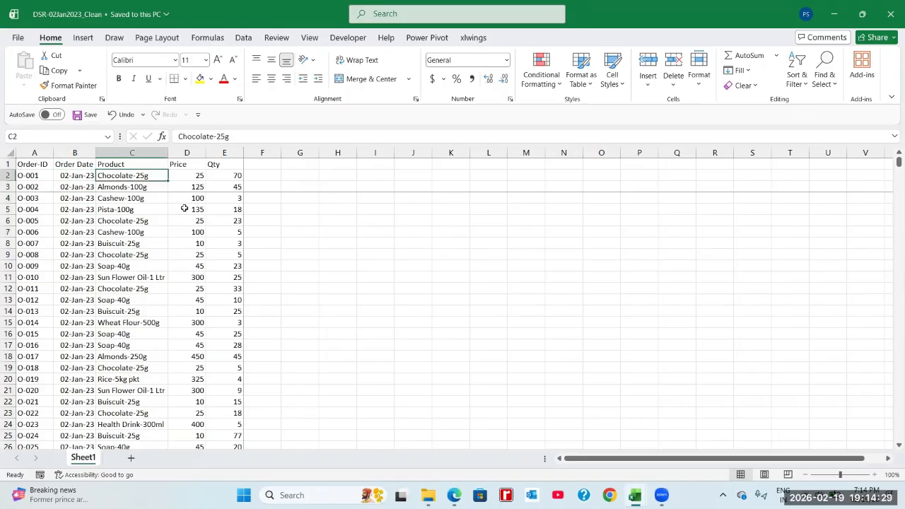
{"action": "key", "text": "Right"}
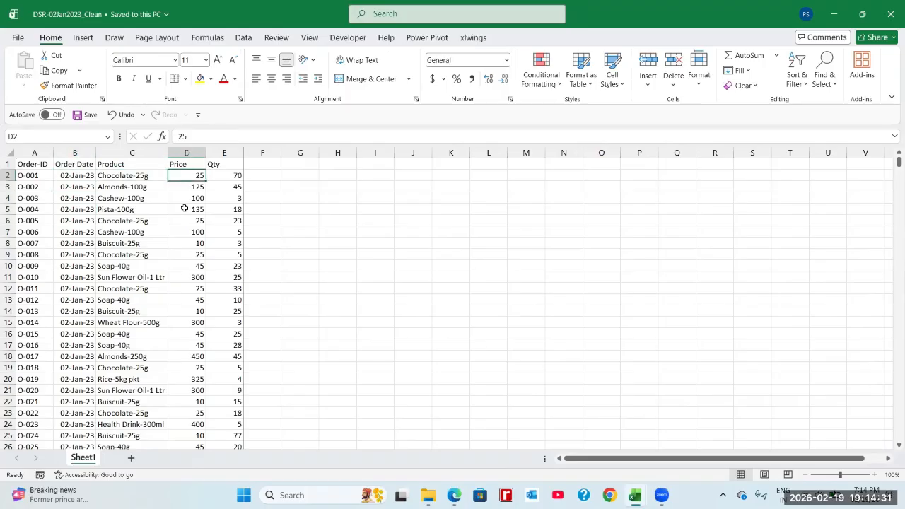
{"action": "key", "text": "Right"}
{"action": "key", "text": "Right"}
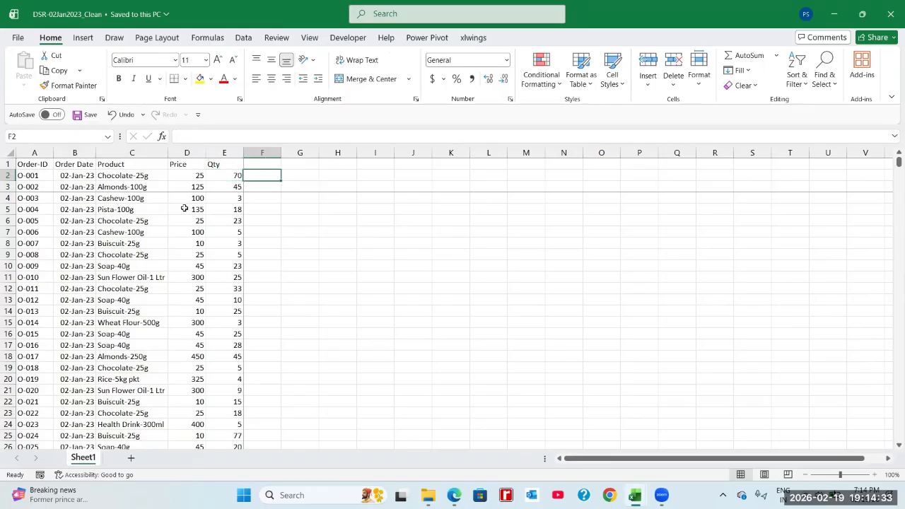
Step: Calculate the first order's value in cell F2 with the formula =D2*E2
{"action": "type", "text": "="}
{"action": "key", "text": "Left"}
{"action": "key", "text": "Left"}
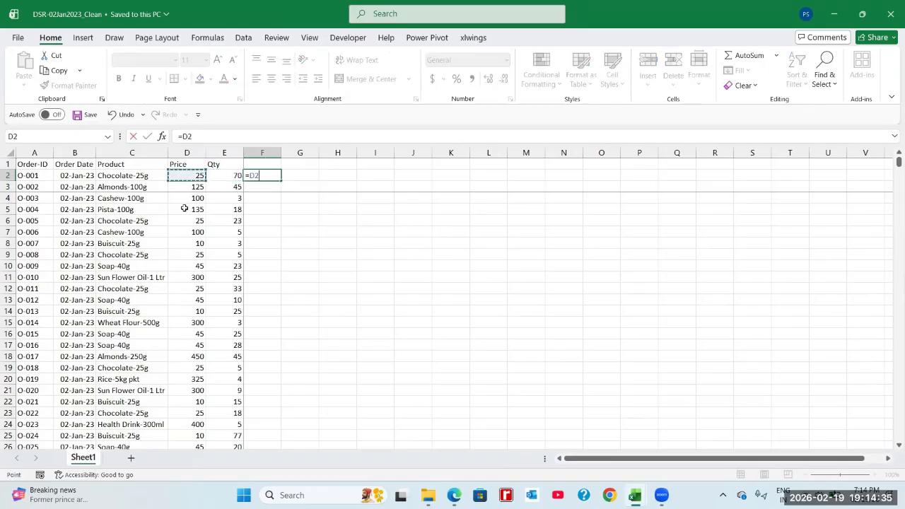
{"action": "type", "text": "*"}
{"action": "key", "text": "Left"}
{"action": "key", "text": "Return"}
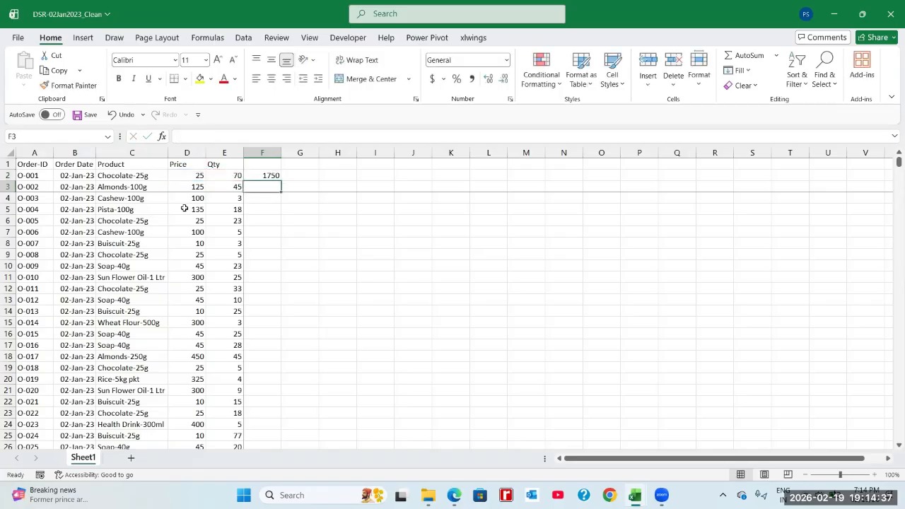
Step: Copy the order value formula from F2 down to F1136, the last order row
{"action": "key", "text": "Up"}
{"action": "key", "text": "ctrl+c"}
{"action": "key", "text": "Up"}
{"action": "key", "text": "Left"}
{"action": "scroll", "coordinate": [183, 207], "scroll_direction": "down", "scroll_amount": 4}
{"action": "key", "text": "ctrl+Down"}
{"action": "key", "text": "ctrl+Up"}
{"action": "key", "text": "Right"}
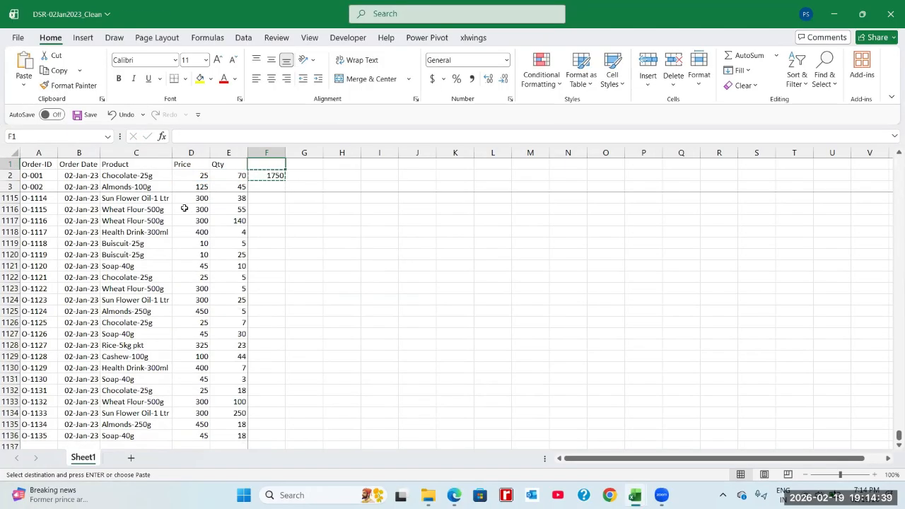
{"action": "key", "text": "Down"}
{"action": "key", "text": "Down"}
{"action": "key", "text": "Left"}
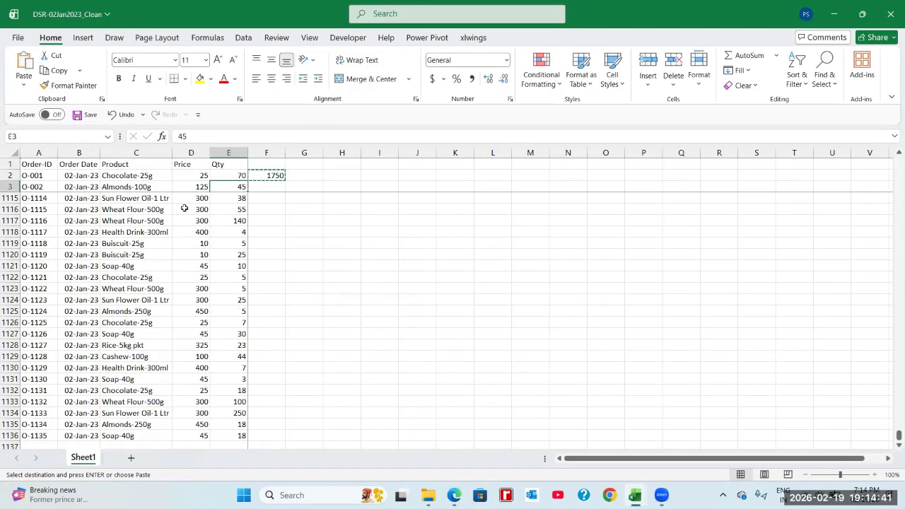
{"action": "key", "text": "Down"}
{"action": "key", "text": "ctrl+Down"}
{"action": "key", "text": "Right"}
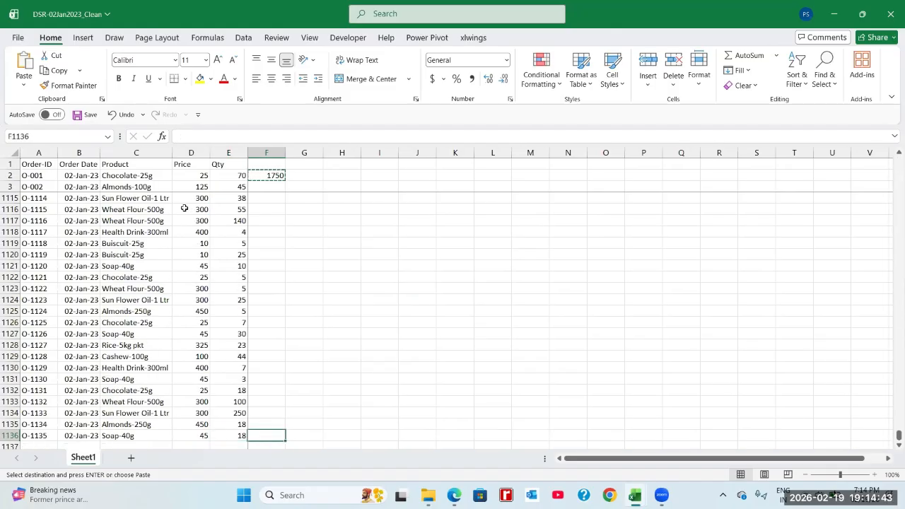
{"action": "key", "text": "ctrl+shift+Up"}
{"action": "key", "text": "Return"}
Step: Head column F with "Ord Val" and check the formulas in its first rows
{"action": "key", "text": "ctrl+Up"}
{"action": "key", "text": "Up"}
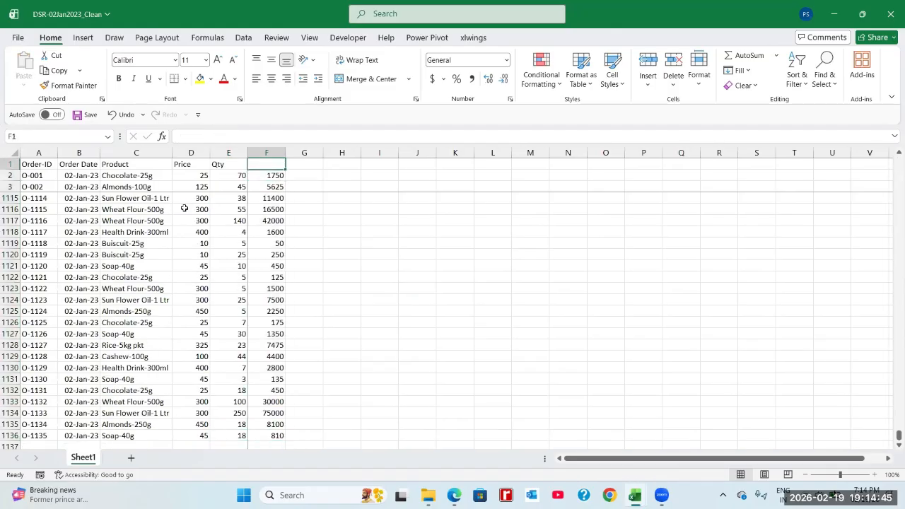
{"action": "type", "text": "Ord Va"}
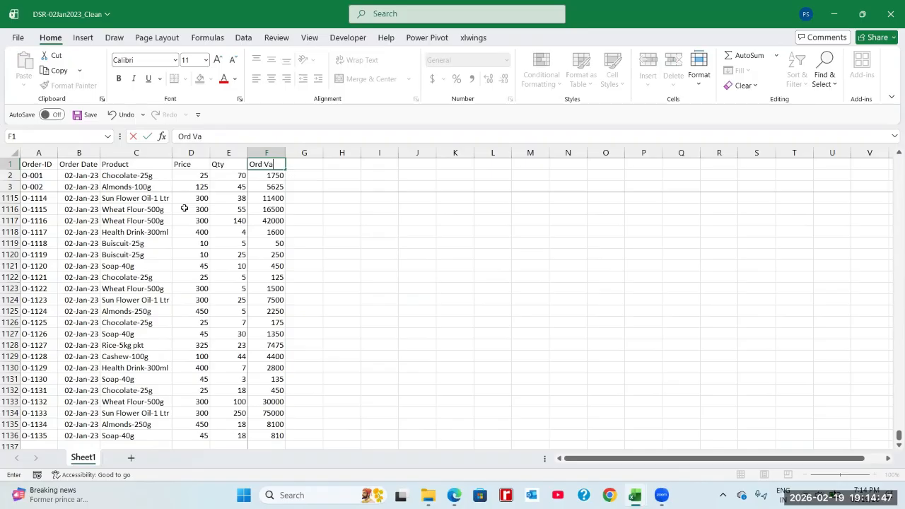
{"action": "key", "text": "Return"}
{"action": "key", "text": "Up"}
{"action": "key", "text": "Down"}
{"action": "key", "text": "Down"}
{"action": "key", "text": "Down"}
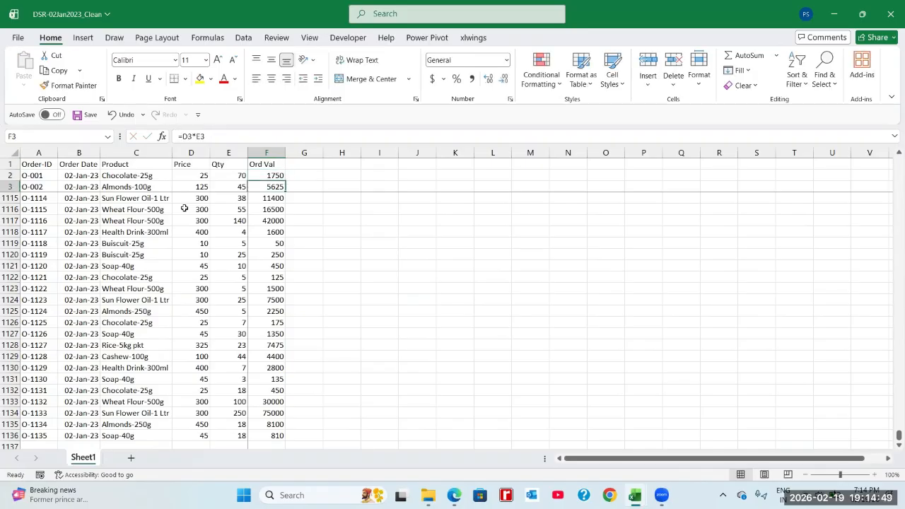
{"action": "key", "text": "Up"}
{"action": "key", "text": "Up"}
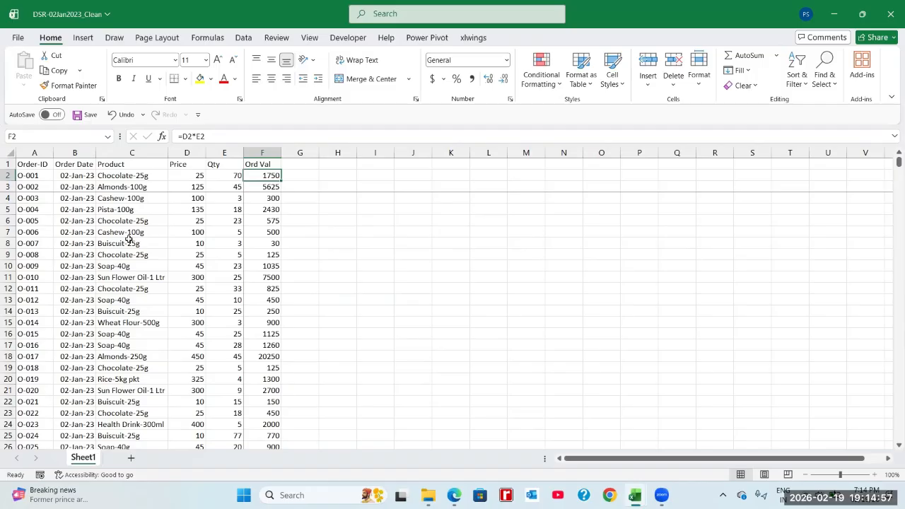
Step: Clear the entire contents of the Ord Val column
{"action": "left_click", "coordinate": [263, 164]}
{"action": "left_click", "coordinate": [263, 152]}
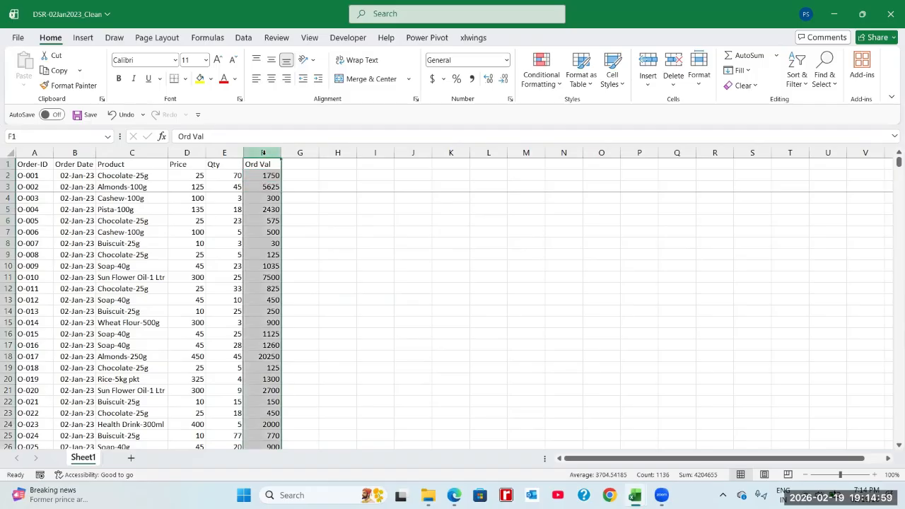
{"action": "key", "text": "Delete"}
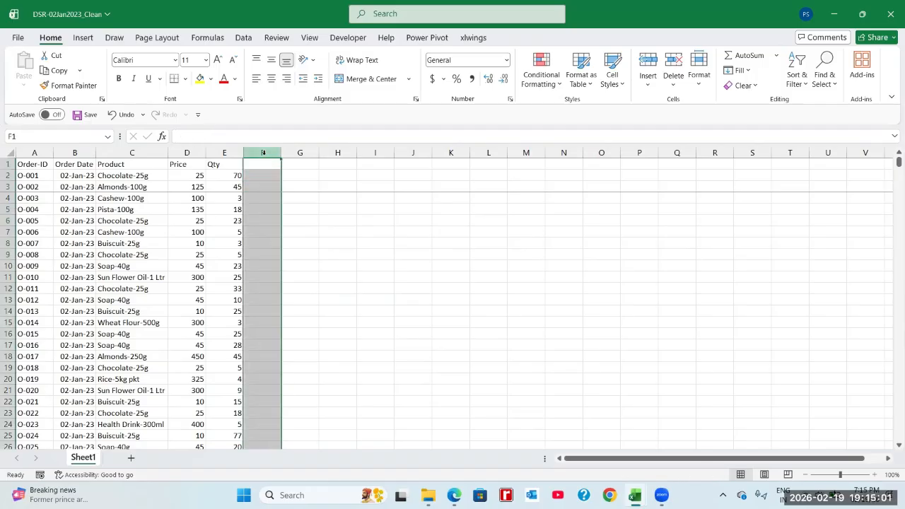
{"action": "left_click", "coordinate": [240, 175]}
{"action": "left_click", "coordinate": [273, 174]}
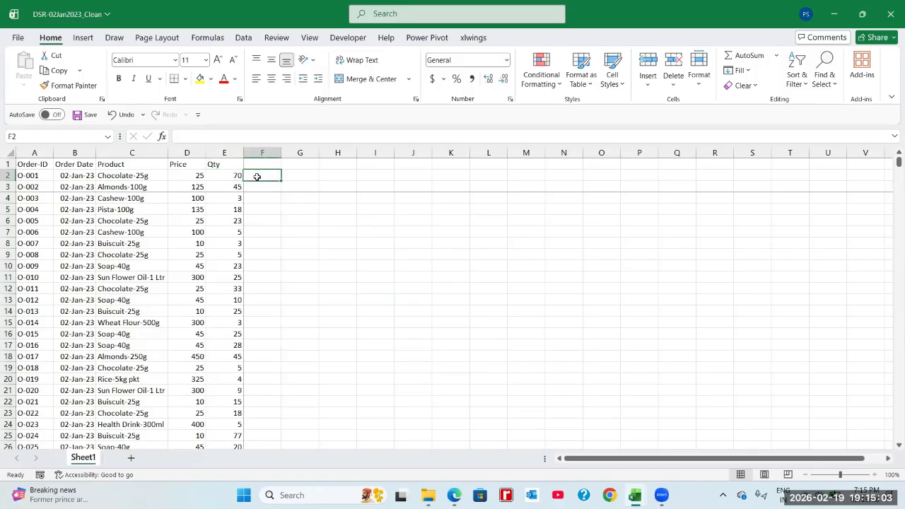
{"action": "left_click", "coordinate": [241, 175]}
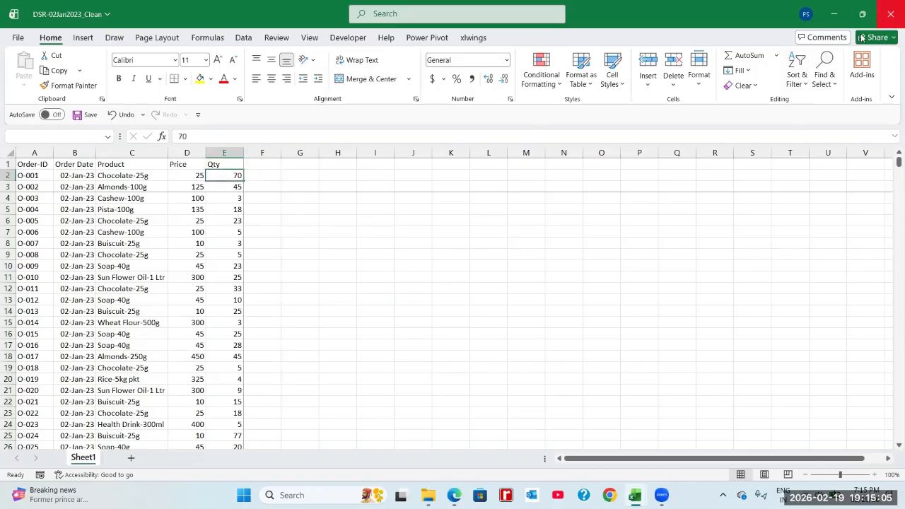
Step: Save and close the DSR-02Jan2023_Clean workbook and display the ExFold_Clean - 19Feb2026 sheet of the output workbook
{"action": "left_click", "coordinate": [891, 14]}
{"action": "left_click", "coordinate": [535, 321]}
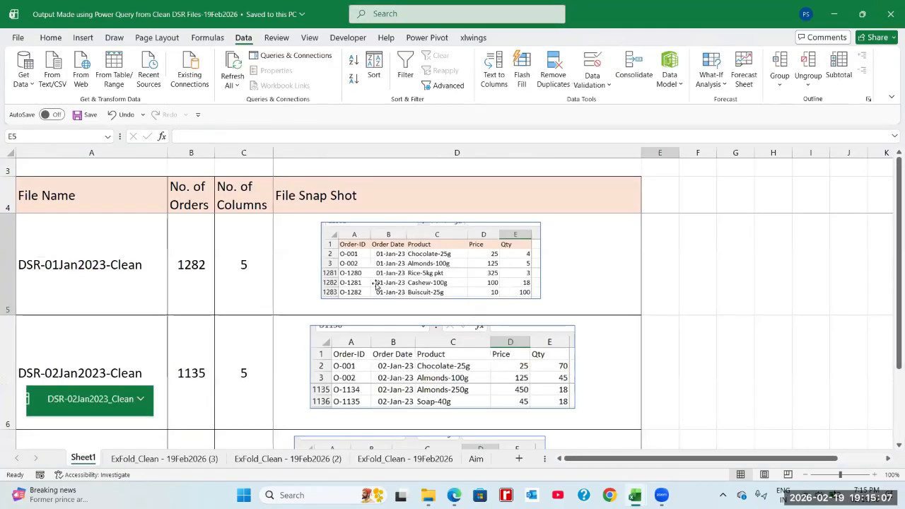
{"action": "left_click", "coordinate": [380, 461]}
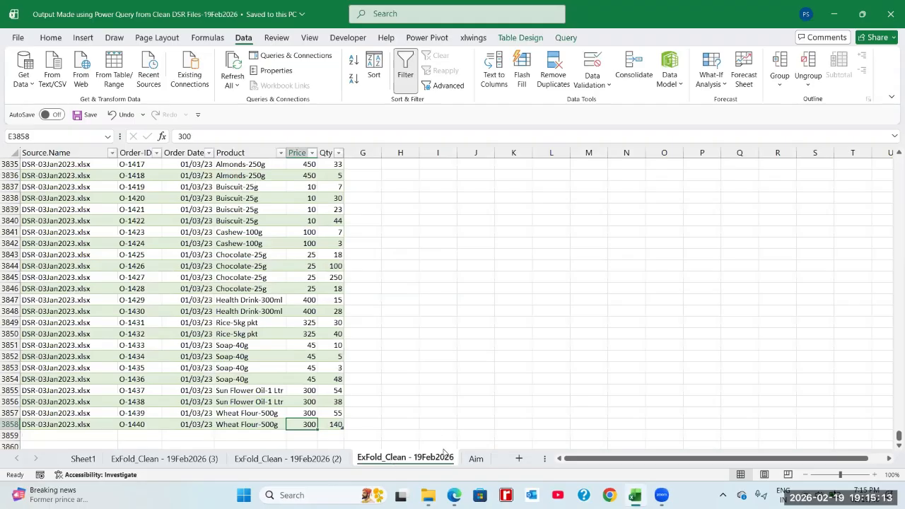
Step: Inspect which source files the Source.Name filter of the consolidated table lists, keeping all of them selected
{"action": "left_click", "coordinate": [332, 336]}
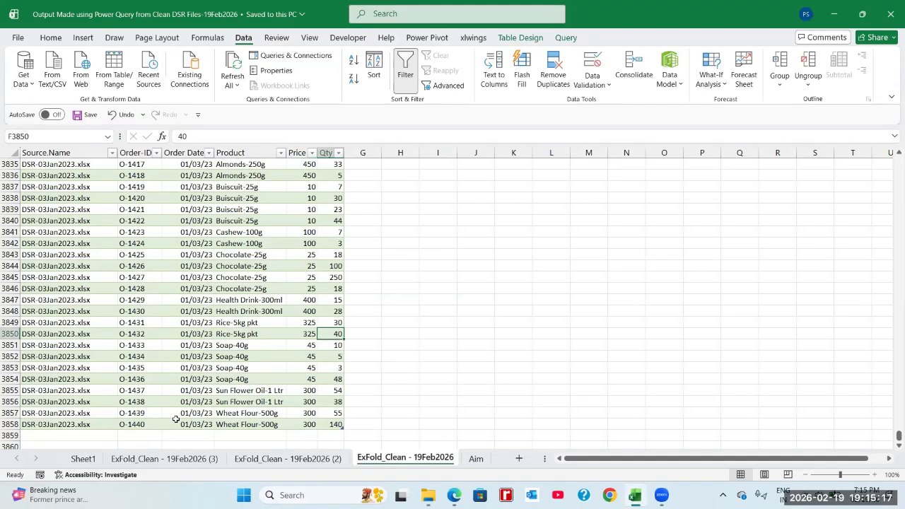
{"action": "left_click", "coordinate": [100, 188]}
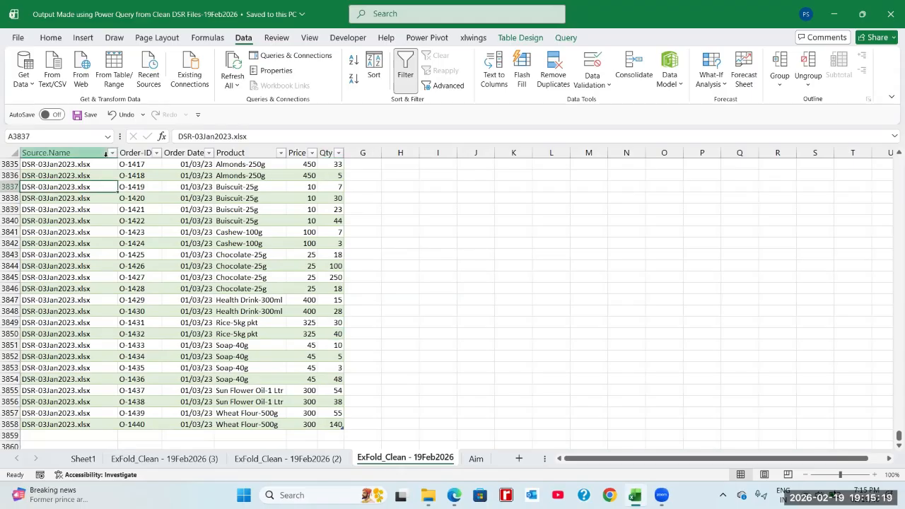
{"action": "left_click", "coordinate": [112, 152]}
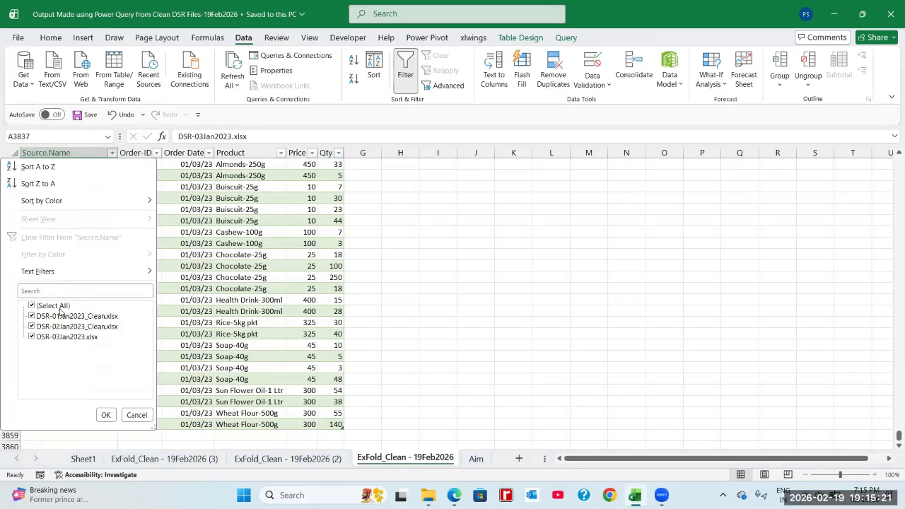
{"action": "left_click", "coordinate": [106, 415]}
{"action": "left_click", "coordinate": [244, 289]}
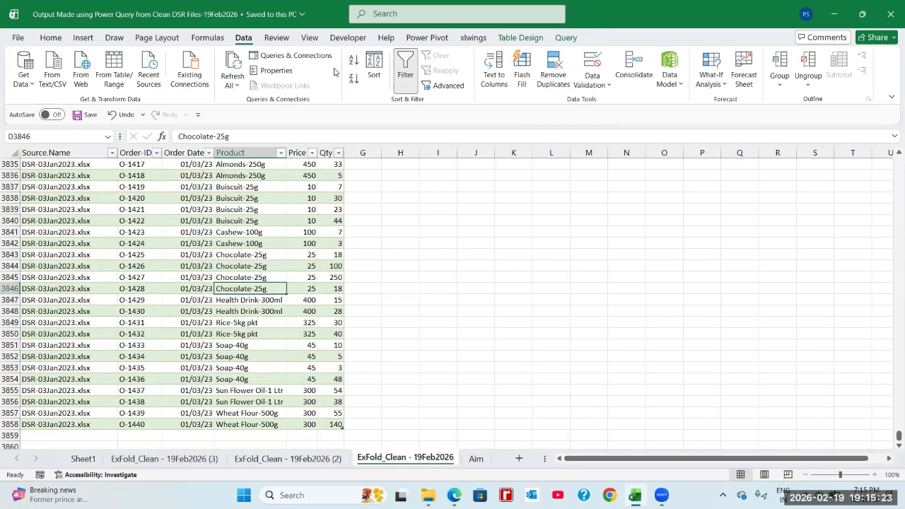
Step: Refresh all Power Query connections in the workbook and go back to the start of the consolidated table
{"action": "left_click", "coordinate": [237, 85]}
{"action": "left_click", "coordinate": [250, 104]}
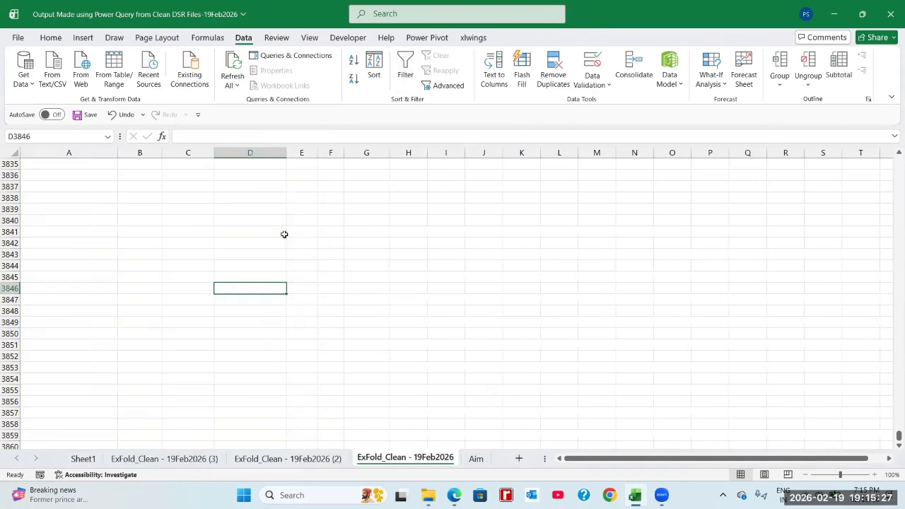
{"action": "scroll", "coordinate": [294, 305], "scroll_direction": "up", "scroll_amount": 7}
{"action": "left_click", "coordinate": [100, 285]}
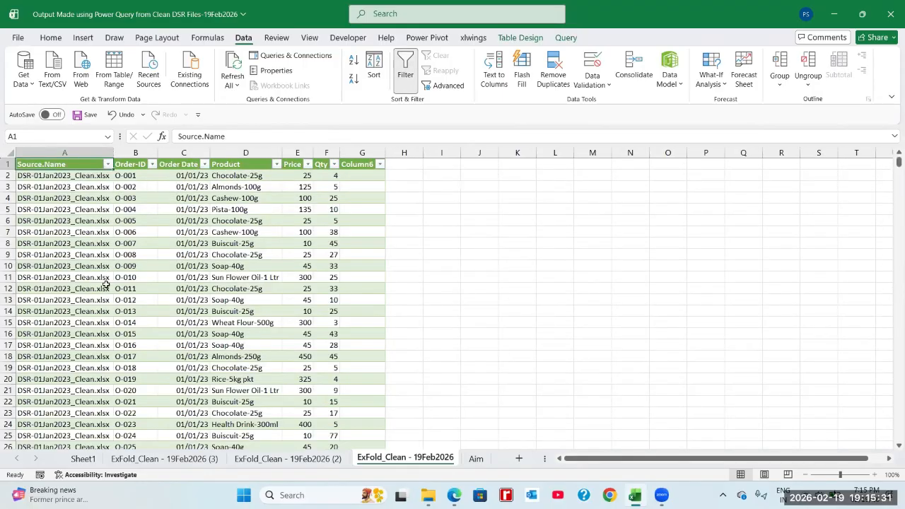
Step: Check the source files listed in the refreshed table's Source.Name filter, leaving every file selected
{"action": "left_click", "coordinate": [65, 175]}
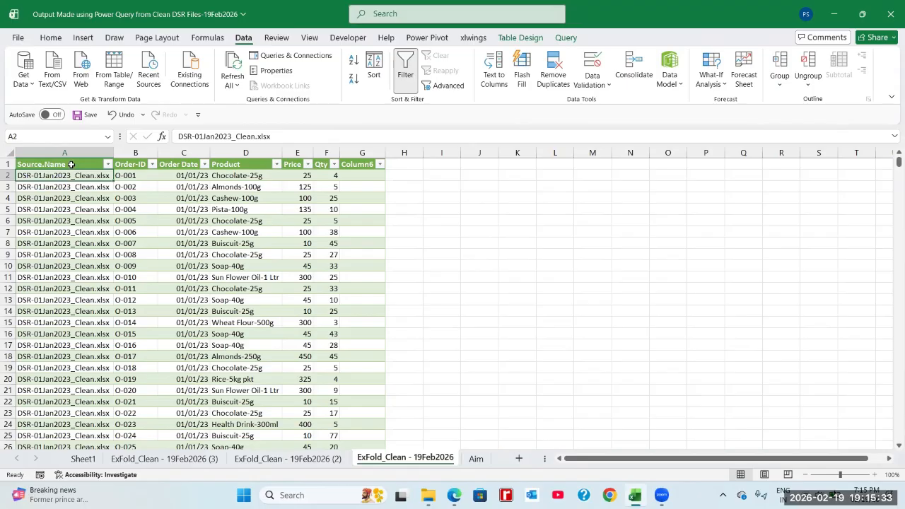
{"action": "left_click", "coordinate": [69, 165]}
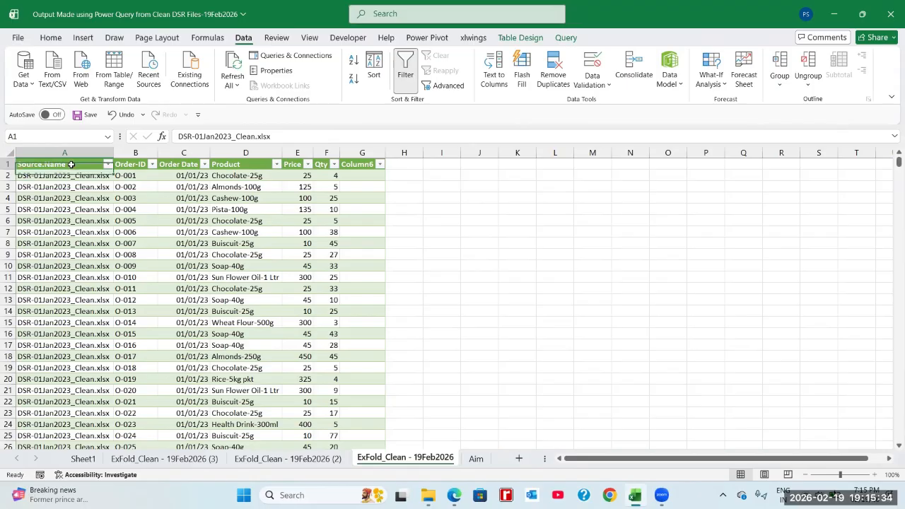
{"action": "left_click", "coordinate": [108, 164]}
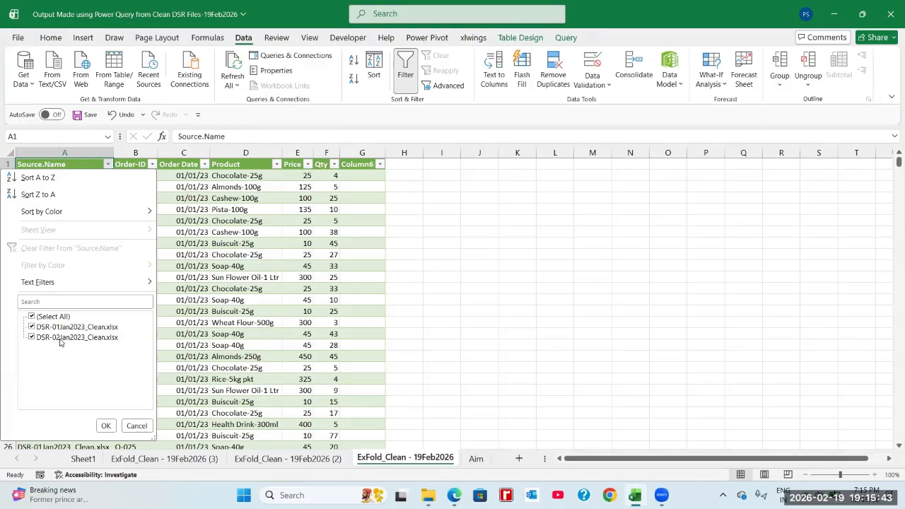
{"action": "left_click", "coordinate": [110, 426]}
{"action": "left_click", "coordinate": [132, 178]}
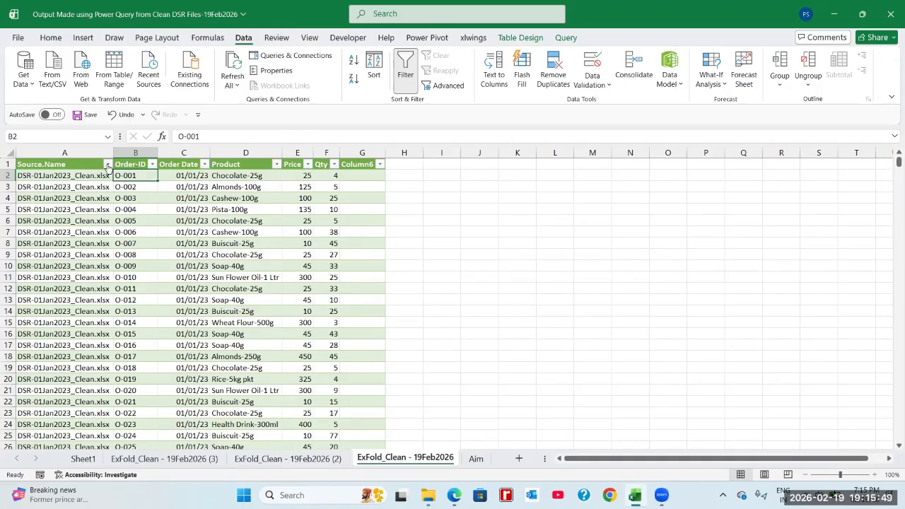
Step: Filter the consolidated table's Source.Name column to show only DSR-01Jan2023_Clean.xlsx
{"action": "left_click", "coordinate": [107, 164]}
{"action": "left_click", "coordinate": [32, 316]}
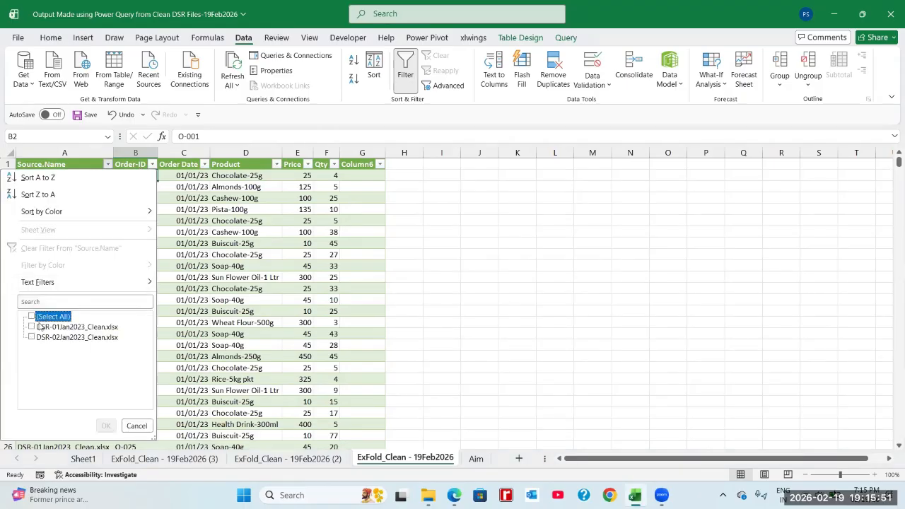
{"action": "left_click", "coordinate": [32, 327]}
{"action": "left_click", "coordinate": [106, 425]}
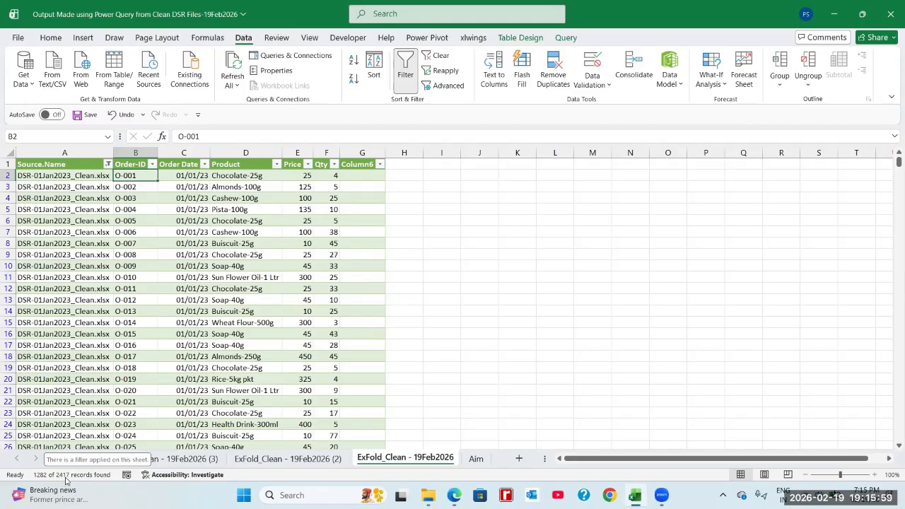
Step: Examine the first filtered record across the Order-ID, Order Date, Product, Price, Qty and Column6 columns
{"action": "left_click", "coordinate": [189, 176]}
{"action": "left_click", "coordinate": [141, 176]}
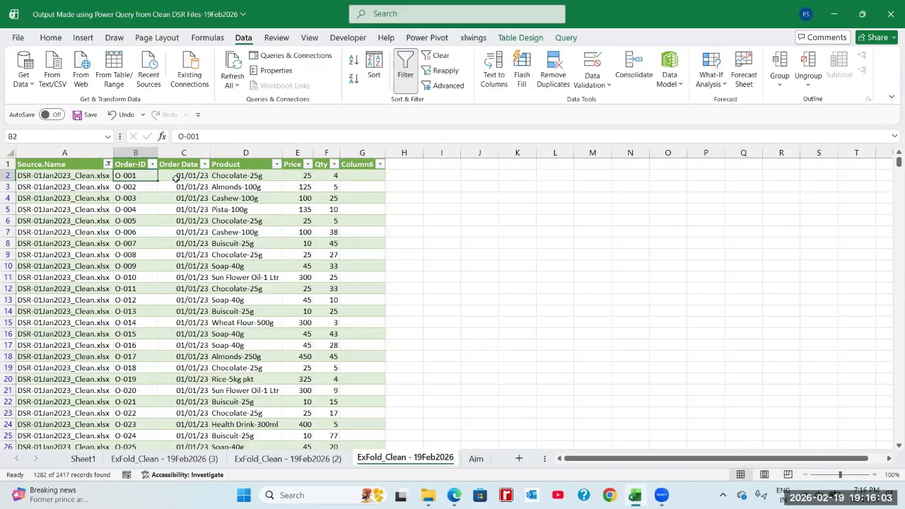
{"action": "left_click", "coordinate": [173, 179]}
{"action": "left_click", "coordinate": [227, 176]}
{"action": "left_click", "coordinate": [287, 176]}
{"action": "left_click", "coordinate": [330, 175]}
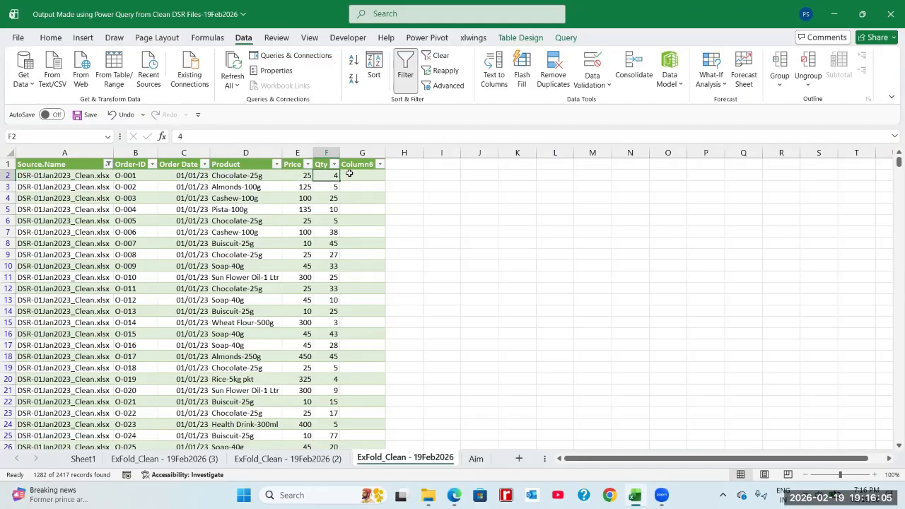
{"action": "left_click", "coordinate": [361, 165]}
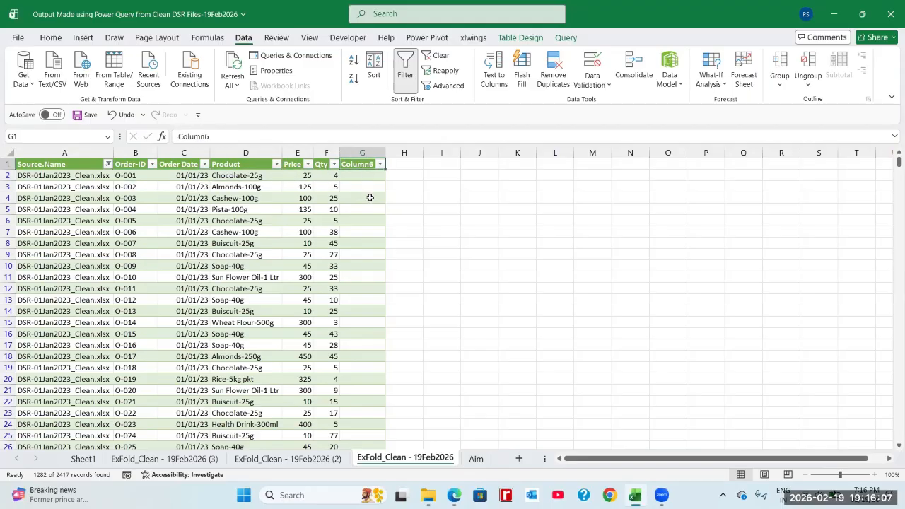
{"action": "scroll", "coordinate": [370, 192], "scroll_direction": "down", "scroll_amount": 3}
{"action": "scroll", "coordinate": [370, 192], "scroll_direction": "up", "scroll_amount": 3}
{"action": "left_click", "coordinate": [362, 176]}
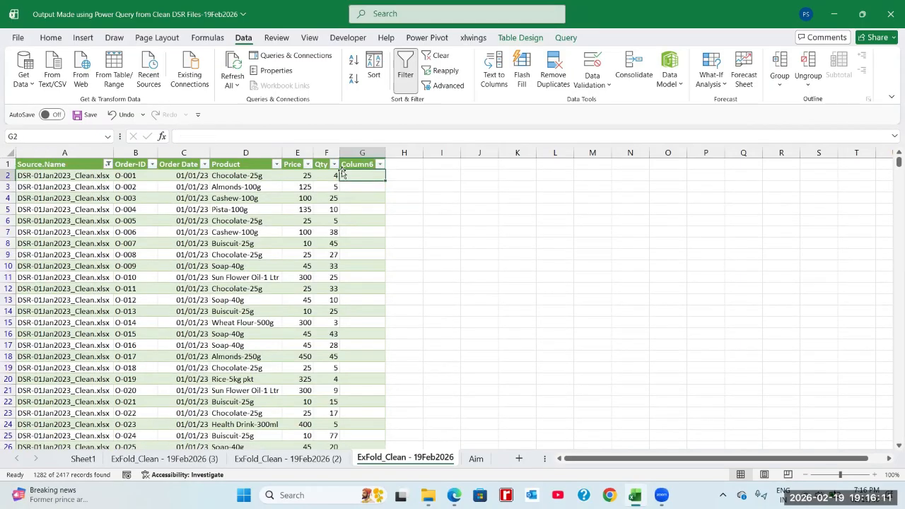
Step: Display the start of the ExFold_Clean - 19Feb2026 (2) sheet and compare its Column6 and Order Value columns in the first record
{"action": "left_click", "coordinate": [334, 458]}
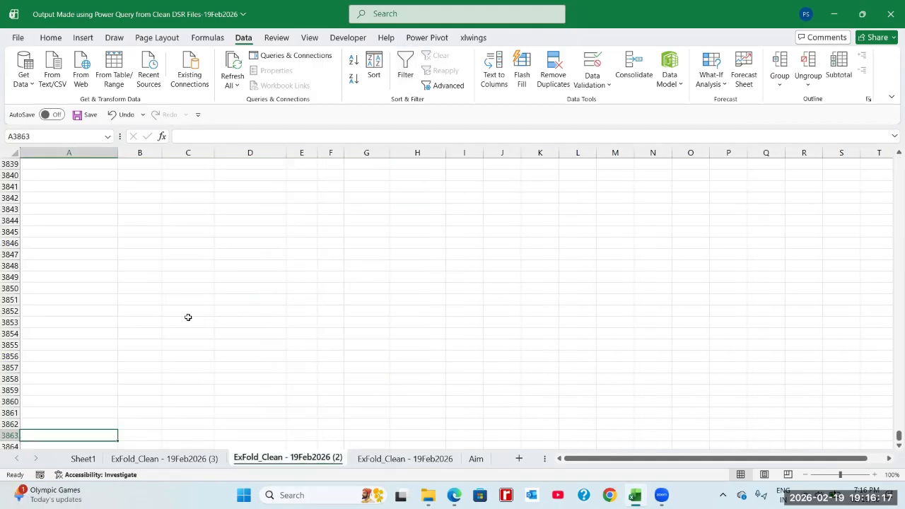
{"action": "key", "text": "ctrl+Home"}
{"action": "scroll", "coordinate": [188, 317], "scroll_direction": "down", "scroll_amount": 1}
{"action": "scroll", "coordinate": [212, 314], "scroll_direction": "up", "scroll_amount": 1}
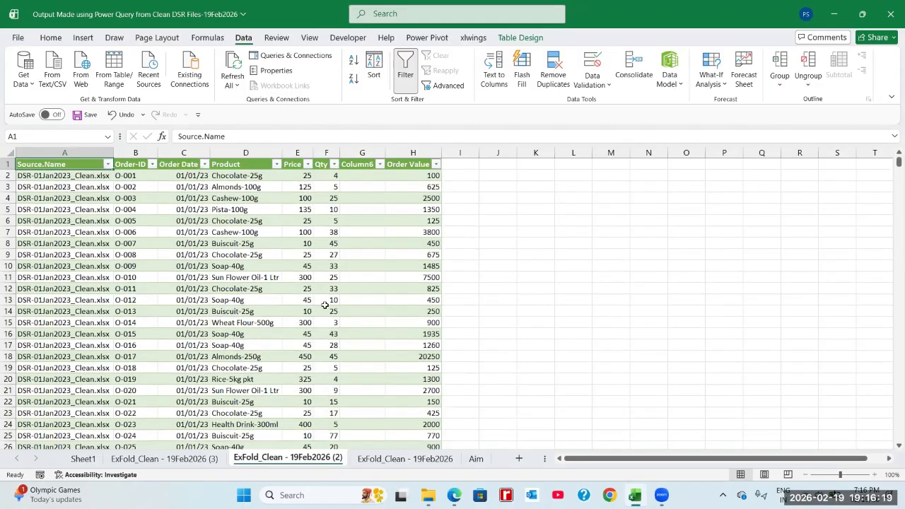
{"action": "left_click", "coordinate": [405, 175]}
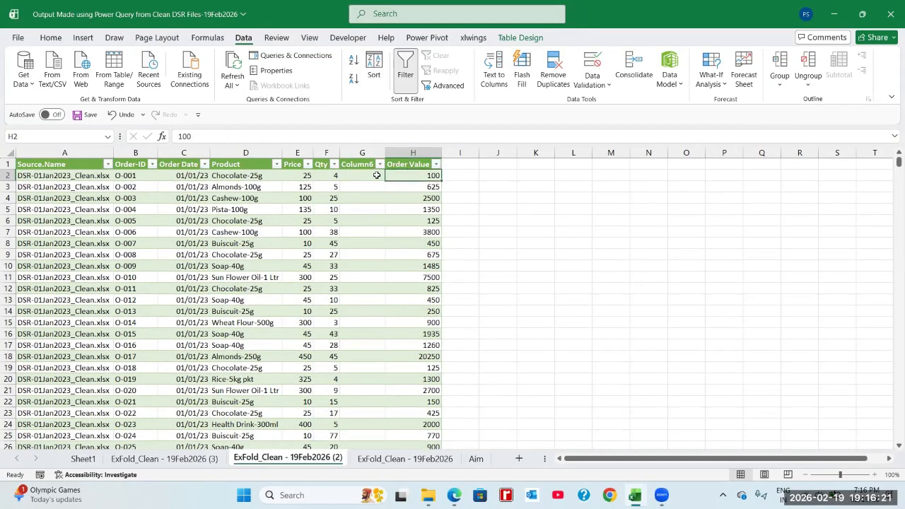
{"action": "left_click", "coordinate": [376, 175]}
{"action": "left_click", "coordinate": [420, 174]}
{"action": "left_click", "coordinate": [359, 176]}
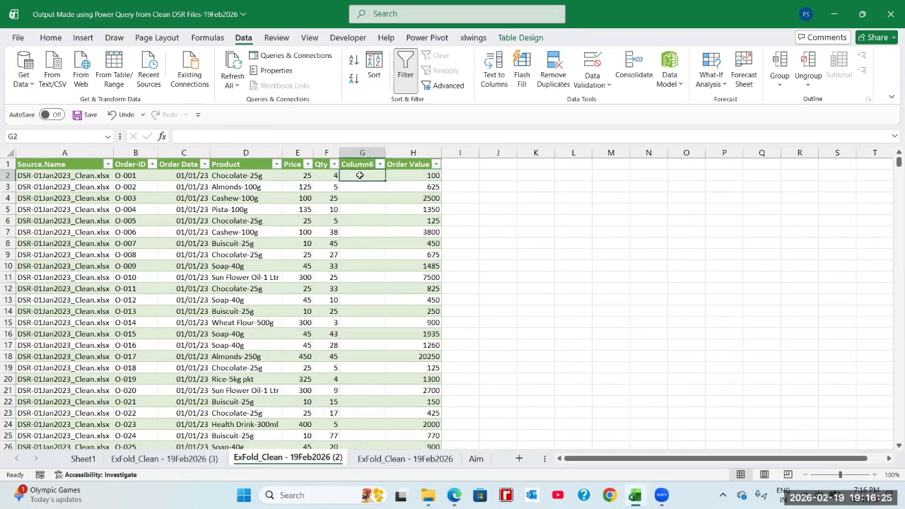
{"action": "left_click", "coordinate": [411, 175]}
{"action": "left_click", "coordinate": [356, 175]}
{"action": "left_click", "coordinate": [433, 177]}
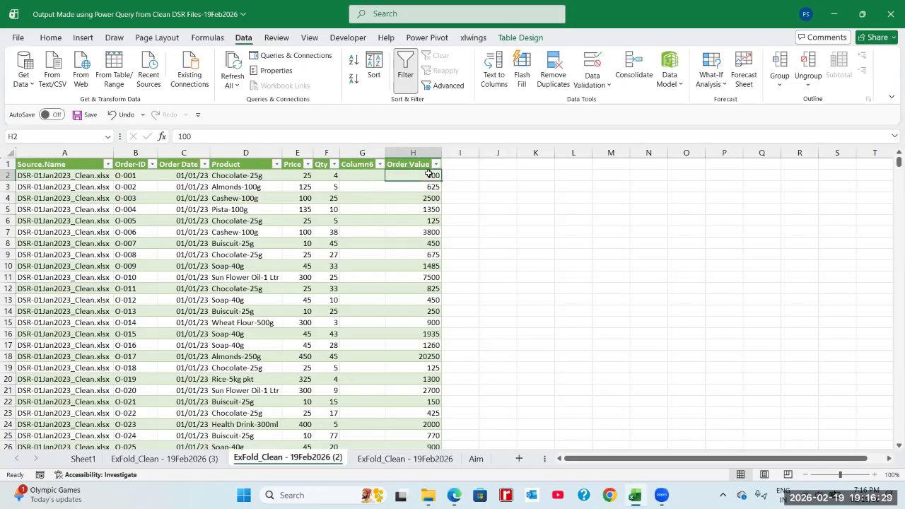
Step: Compare the columns of the ExFold_Clean - 19Feb2026 sheet with the Order Value column on the ExFold_Clean - 19Feb2026 (2) sheet
{"action": "left_click", "coordinate": [392, 461]}
{"action": "left_click", "coordinate": [325, 402]}
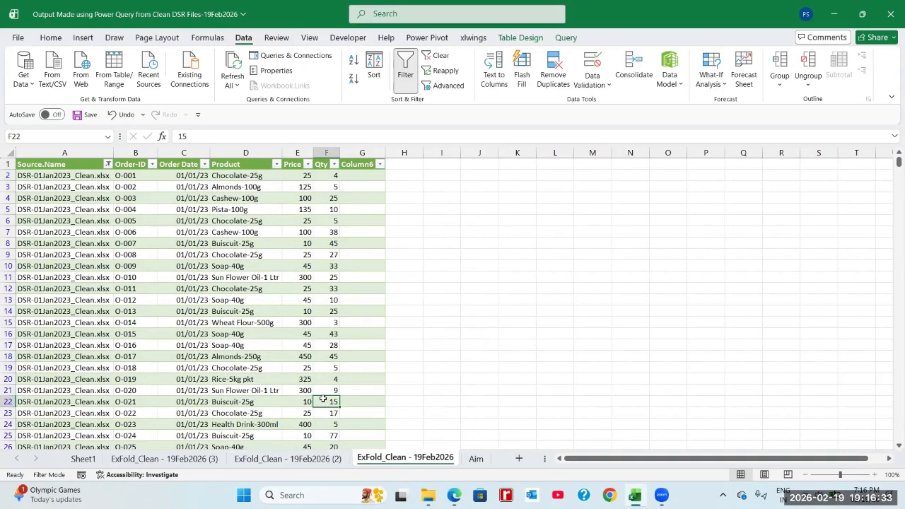
{"action": "left_click", "coordinate": [333, 459]}
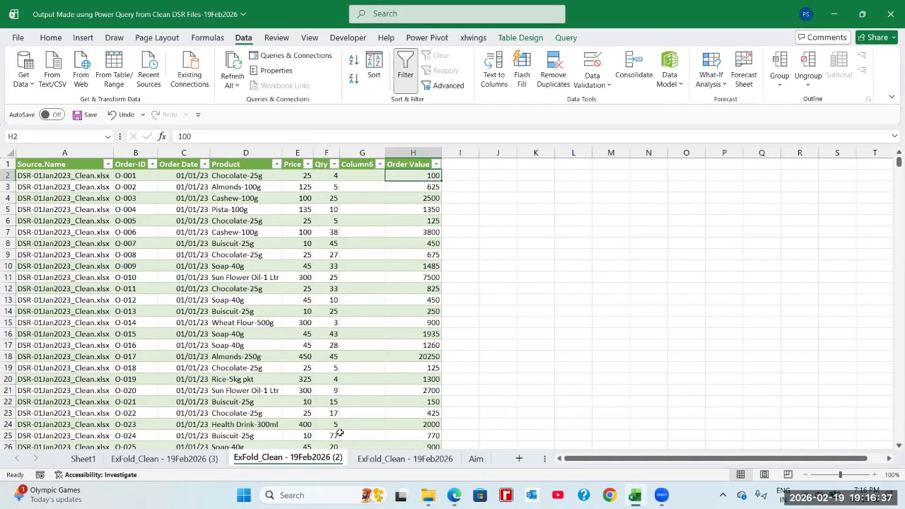
{"action": "left_click", "coordinate": [410, 223]}
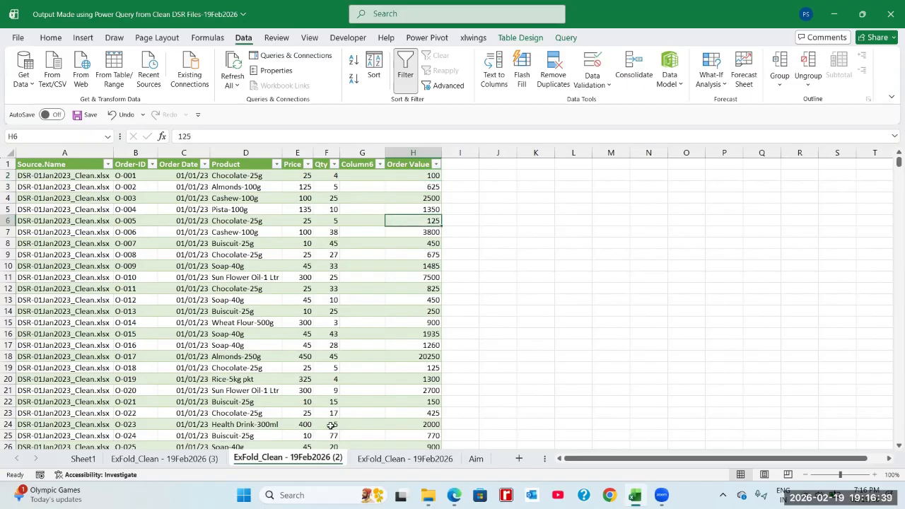
Step: Display the ExFold_Clean - 19Feb2026 (3) sheet and examine the Product, Order Date and New Column fields of its grouped table
{"action": "left_click", "coordinate": [205, 461]}
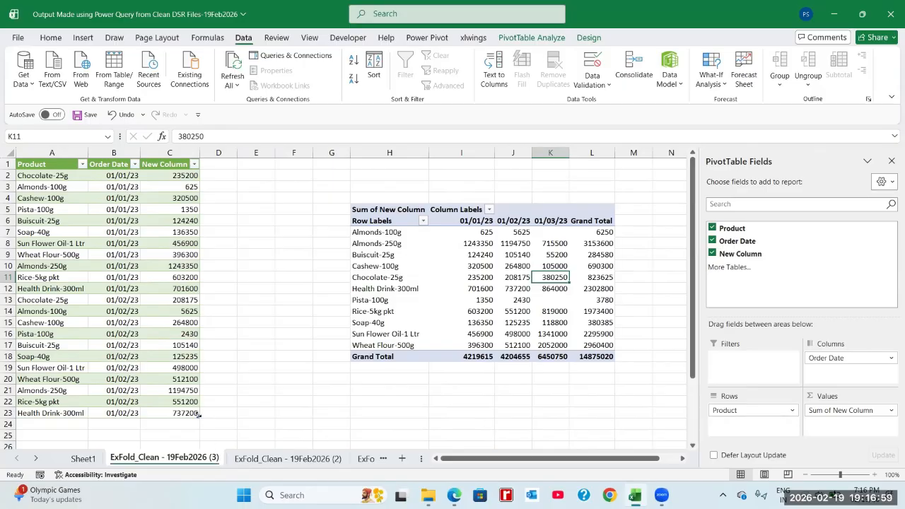
{"action": "left_click", "coordinate": [187, 402]}
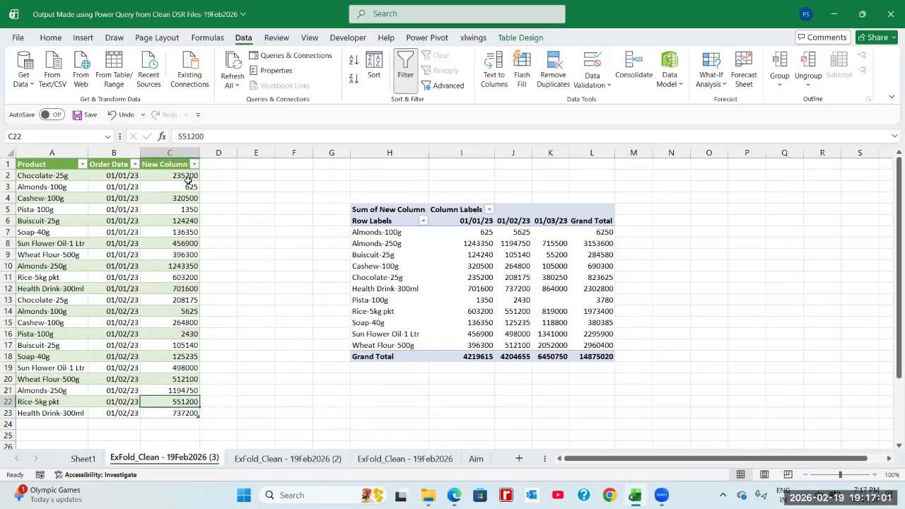
{"action": "left_click", "coordinate": [71, 178]}
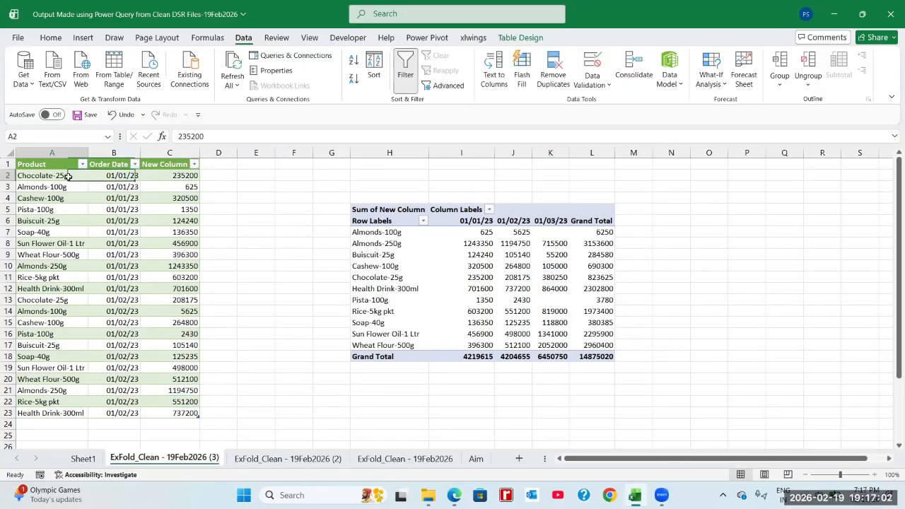
{"action": "left_click", "coordinate": [106, 176]}
{"action": "left_click", "coordinate": [162, 177]}
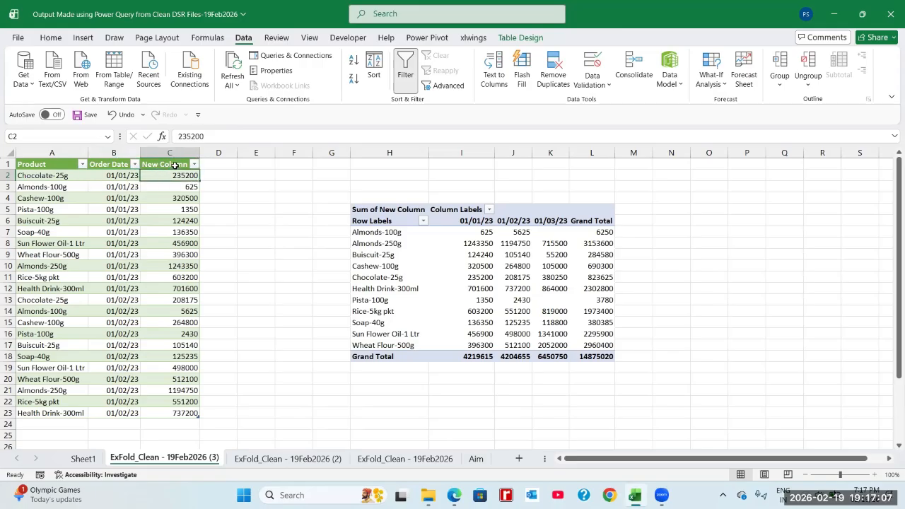
Step: Examine the PivotTable's Almonds-100g row across the order date columns
{"action": "left_click", "coordinate": [387, 234]}
{"action": "left_click", "coordinate": [458, 237]}
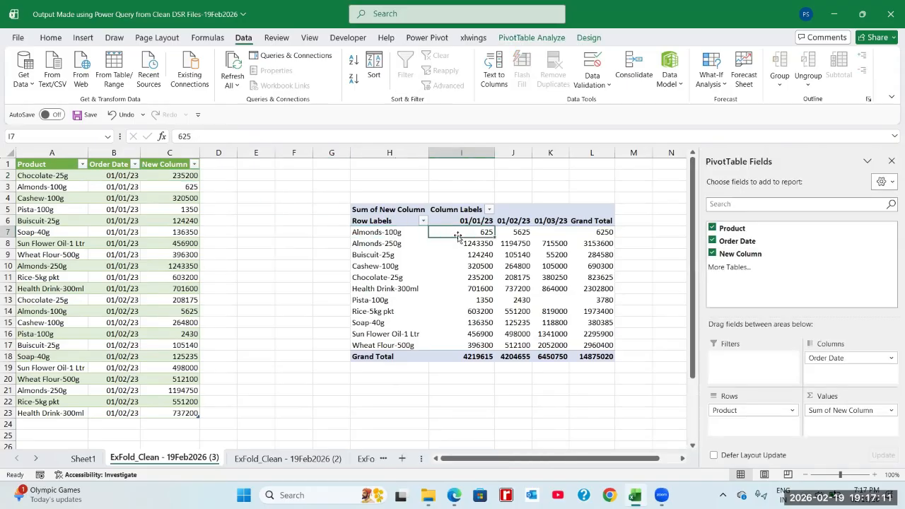
{"action": "left_click", "coordinate": [393, 233]}
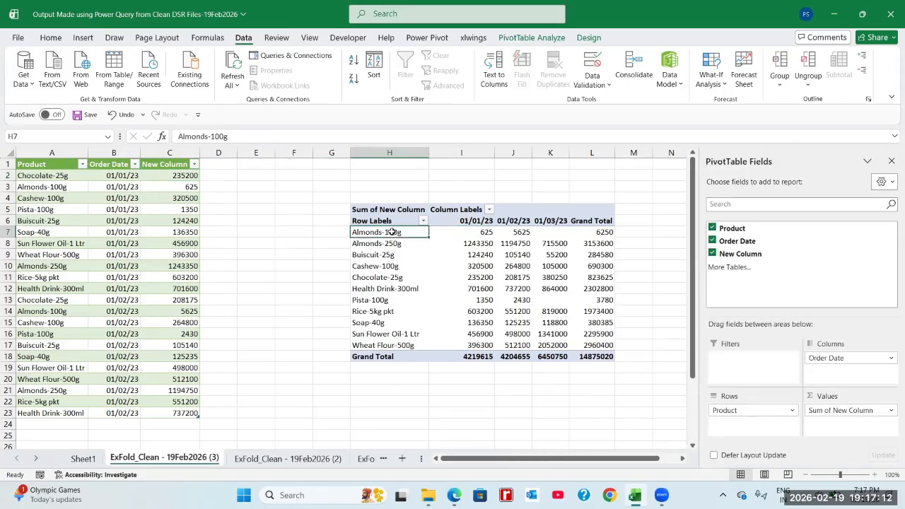
{"action": "left_click", "coordinate": [475, 233]}
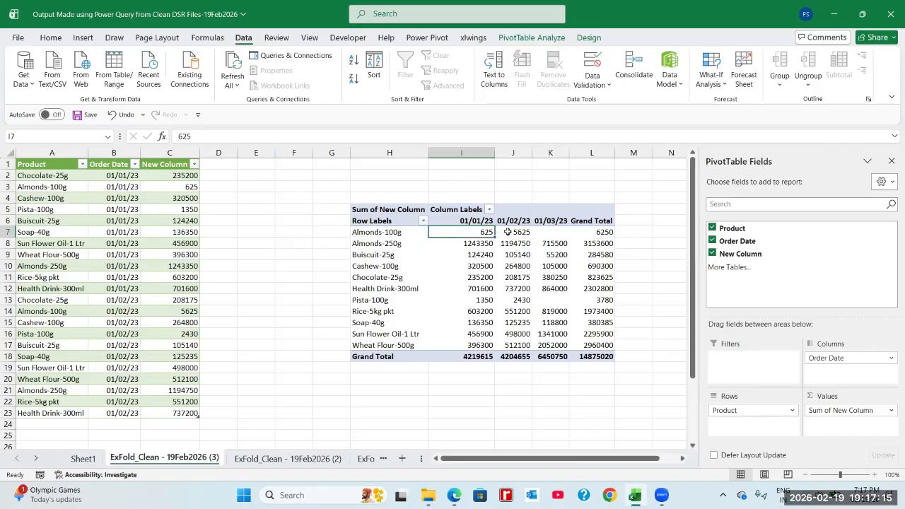
{"action": "left_click", "coordinate": [510, 231]}
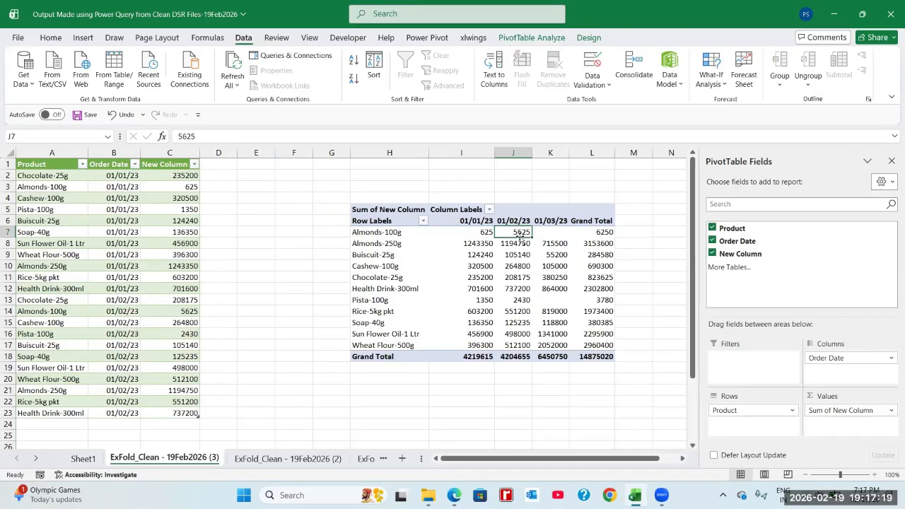
{"action": "left_click", "coordinate": [548, 236]}
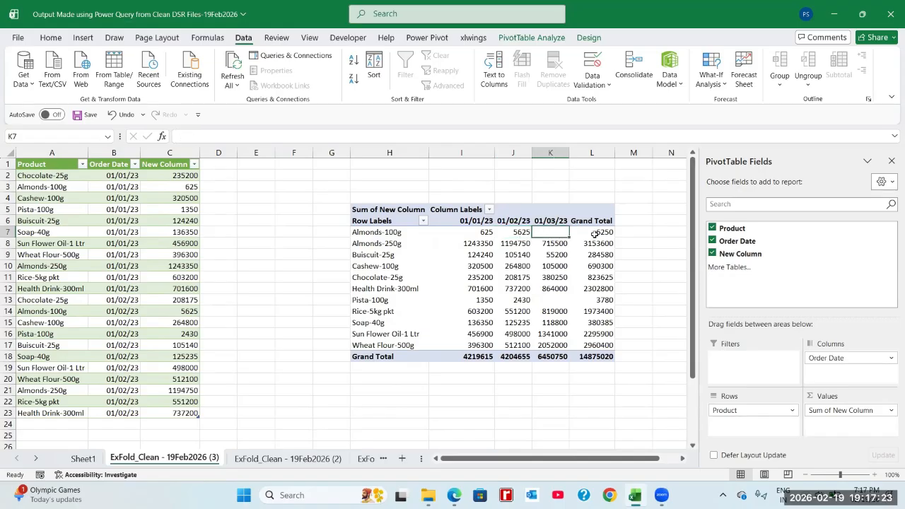
{"action": "left_click", "coordinate": [520, 232]}
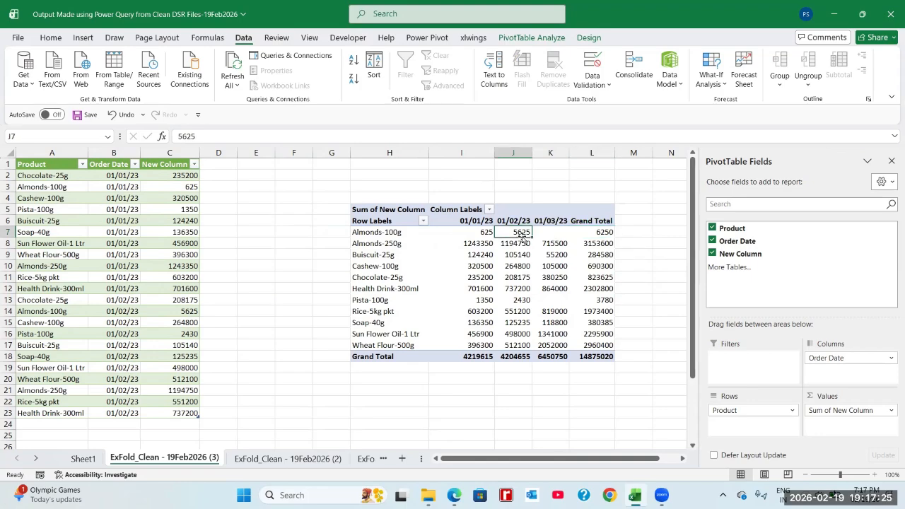
Step: Refresh all queries and the PivotTable in the workbook, and check the Almonds-100g row again
{"action": "left_click", "coordinate": [238, 83]}
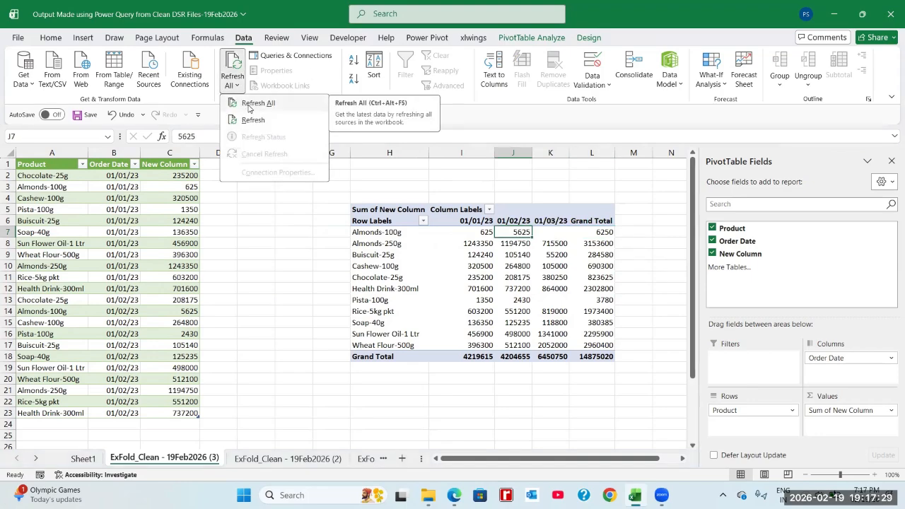
{"action": "left_click", "coordinate": [248, 104]}
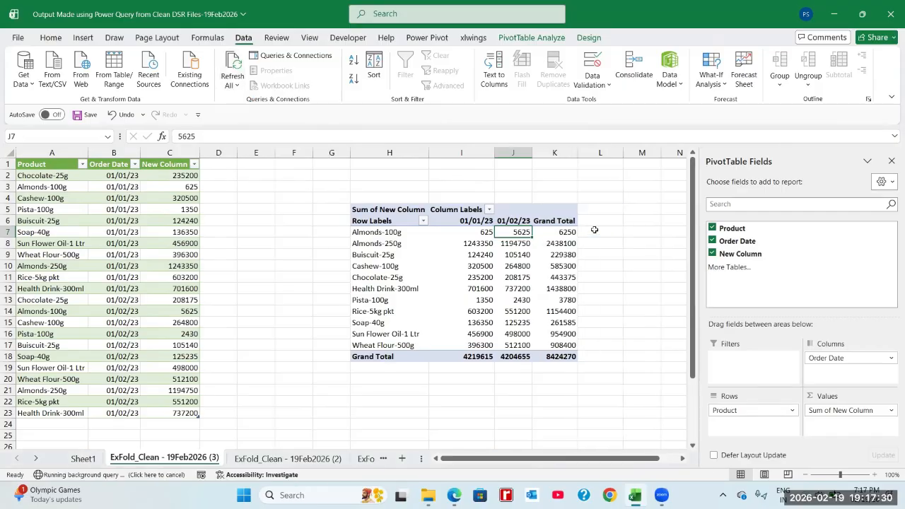
{"action": "left_click", "coordinate": [559, 232]}
{"action": "left_click", "coordinate": [513, 232]}
Step: Inspect which dates the Order Date filter of the grouped table lists, keeping all of them selected
{"action": "left_click", "coordinate": [45, 232]}
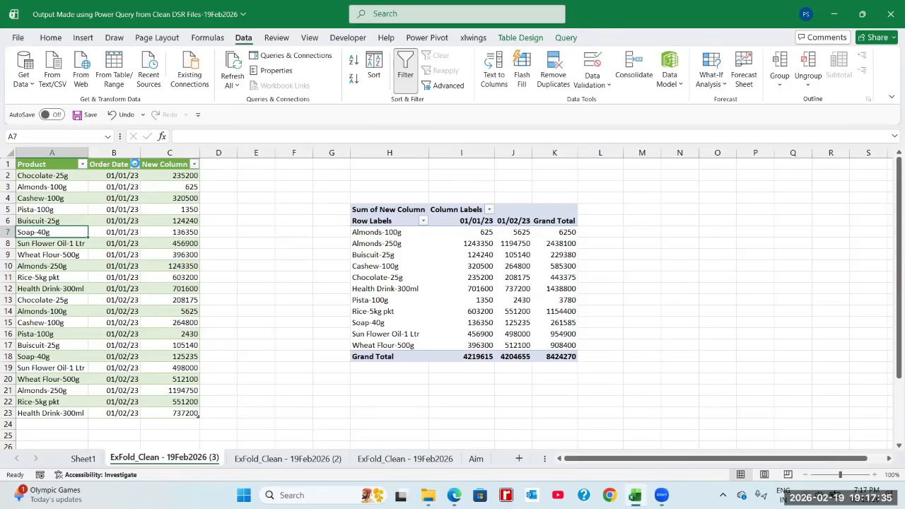
{"action": "left_click", "coordinate": [134, 164]}
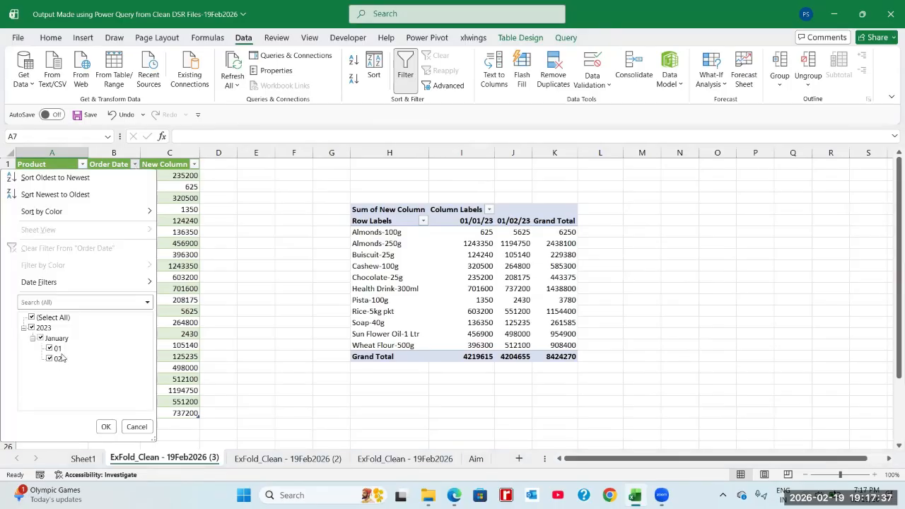
{"action": "left_click", "coordinate": [106, 426]}
Step: Select all source files again in the Source.Name filter of the ExFold_Clean - 19Feb2026 sheet's consolidated table
{"action": "left_click", "coordinate": [379, 459]}
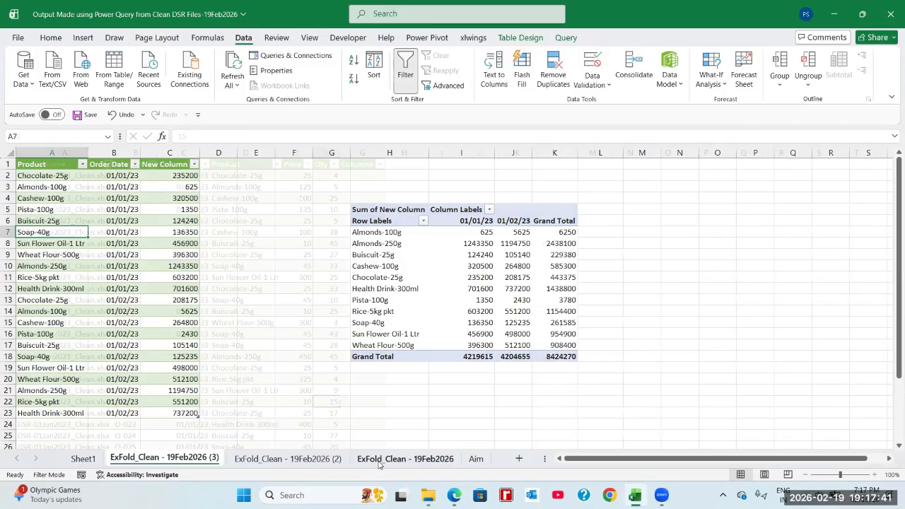
{"action": "left_click", "coordinate": [322, 310]}
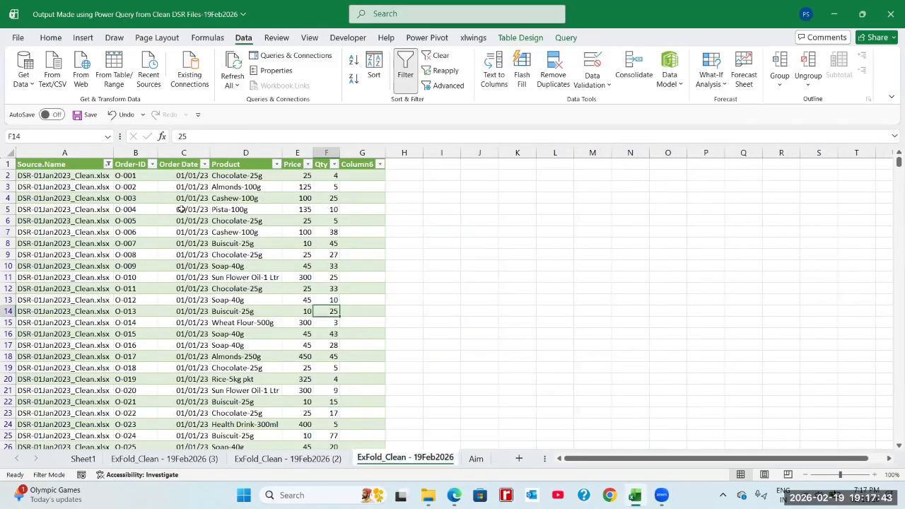
{"action": "left_click", "coordinate": [108, 164]}
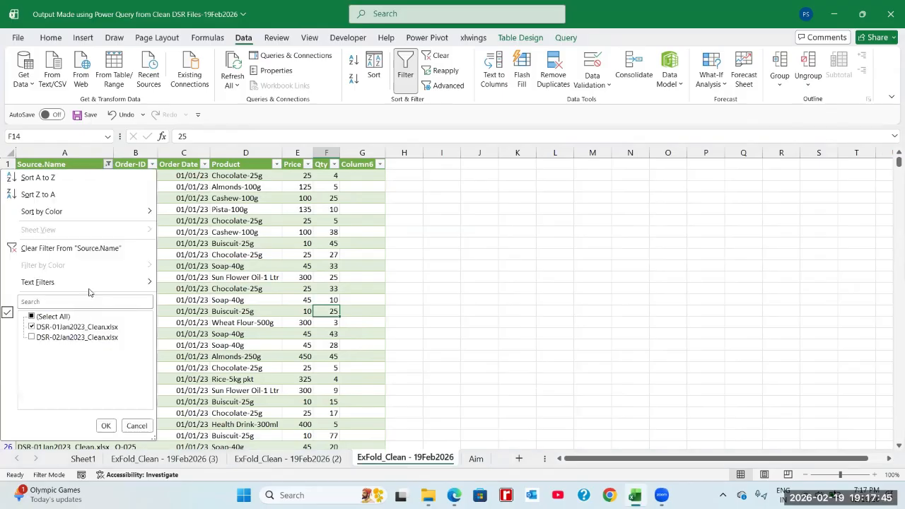
{"action": "left_click", "coordinate": [53, 316]}
{"action": "left_click", "coordinate": [106, 425]}
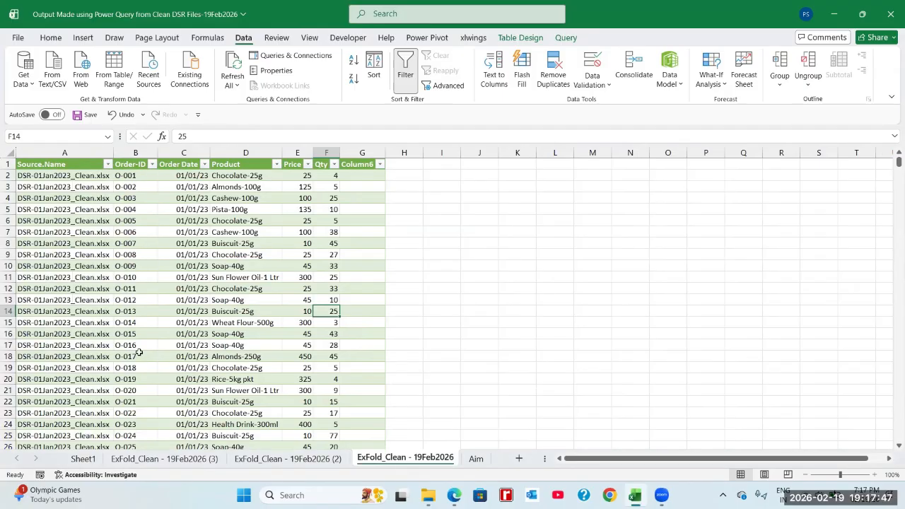
Step: Jump to the last record of the consolidated table on the ExFold_Clean - 19Feb2026 sheet to check how many rows it holds
{"action": "left_click", "coordinate": [94, 176]}
{"action": "key", "text": "ctrl+Down"}
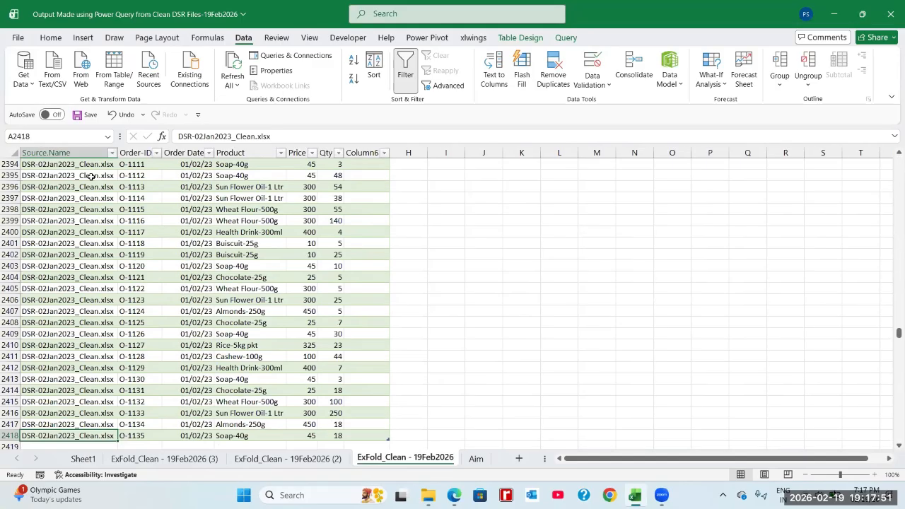
{"action": "scroll", "coordinate": [91, 177], "scroll_direction": "down", "scroll_amount": 1}
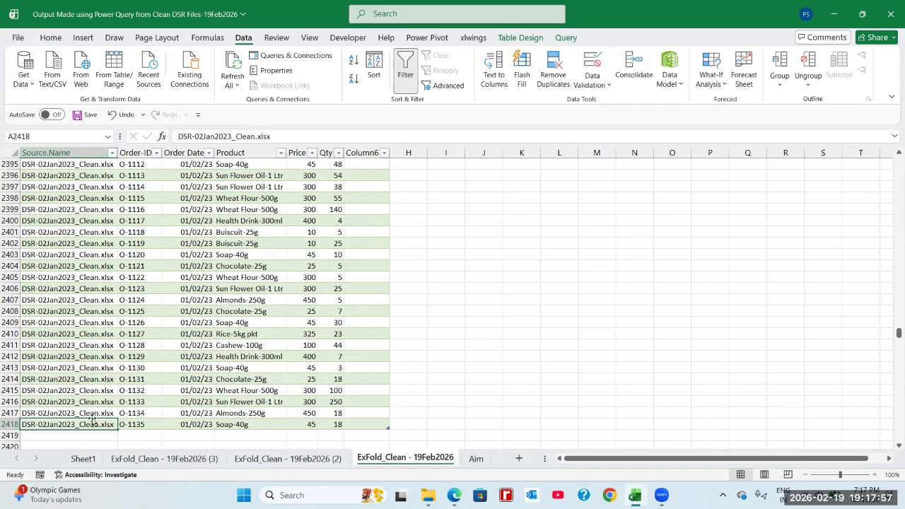
{"action": "key", "text": "alt+Tab"}
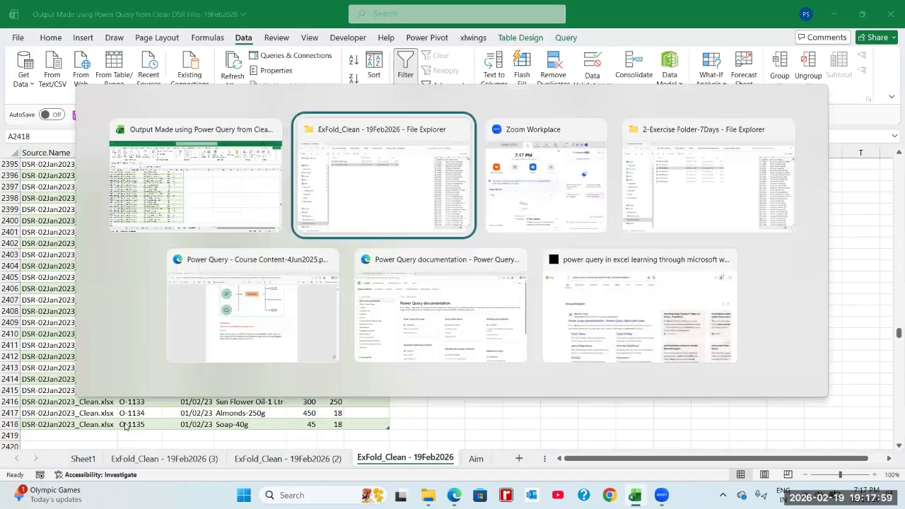
{"action": "key", "text": "alt+Tab"}
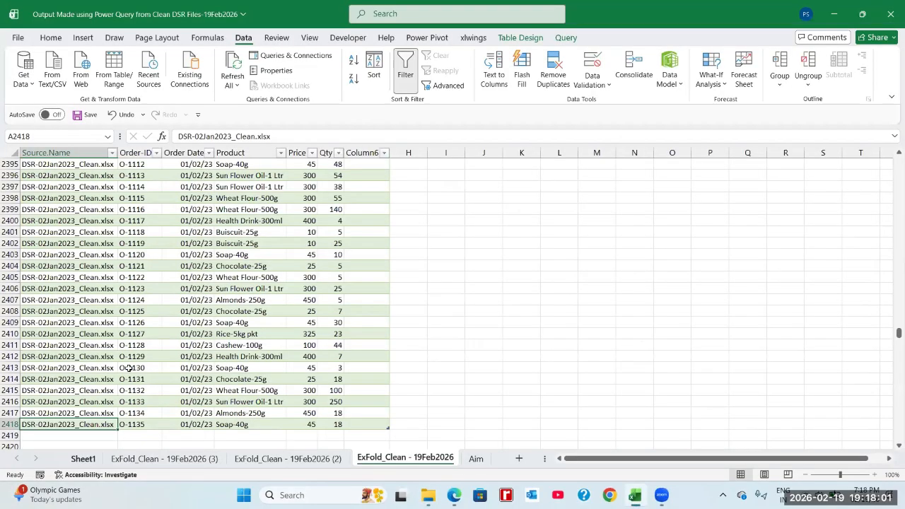
Step: Sum the order counts of DSR-01Jan2023-Clean and DSR-02Jan2023-Clean on Sheet1 and compare them with the consolidated table's rows
{"action": "left_click", "coordinate": [83, 458]}
{"action": "left_click", "coordinate": [200, 263]}
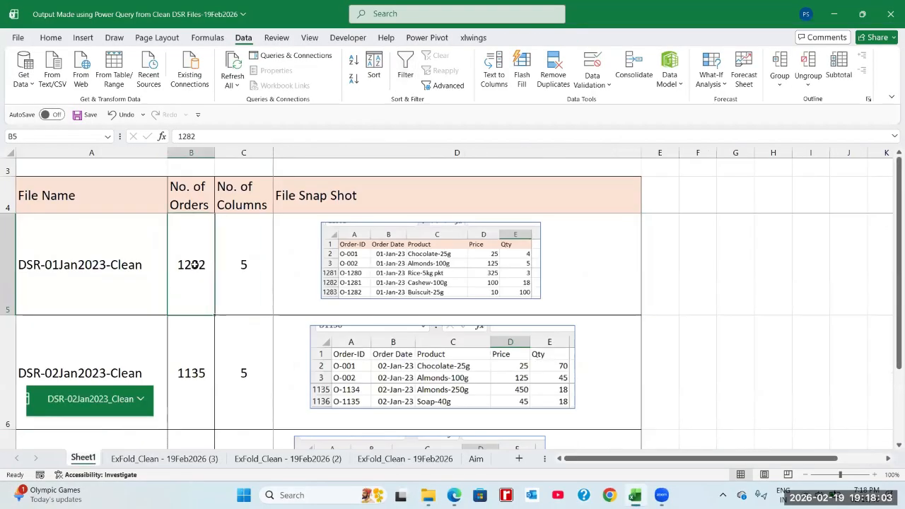
{"action": "left_click_drag", "start_coordinate": [193, 264], "coordinate": [194, 347]}
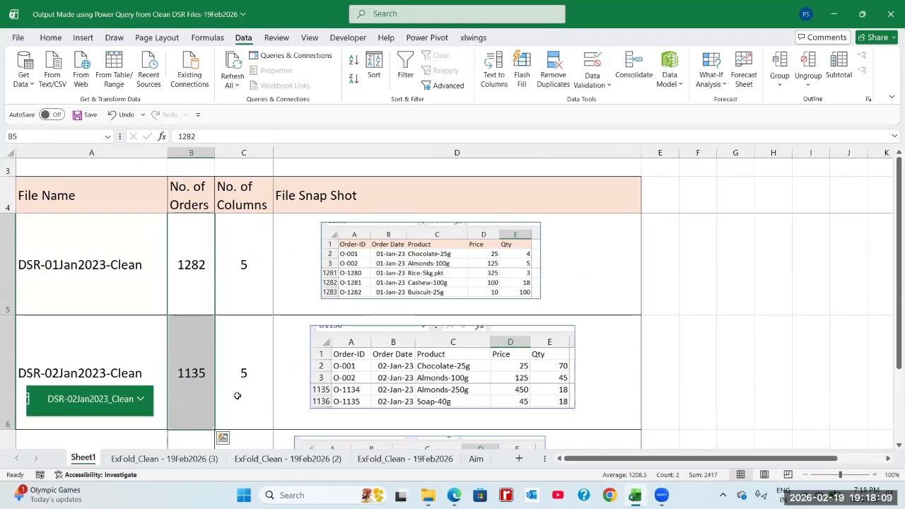
{"action": "left_click", "coordinate": [373, 461]}
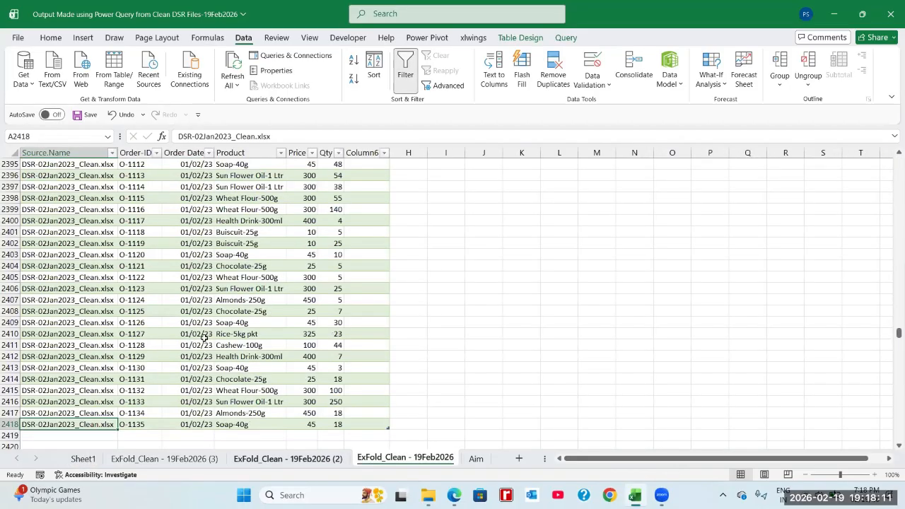
{"action": "left_click", "coordinate": [179, 311]}
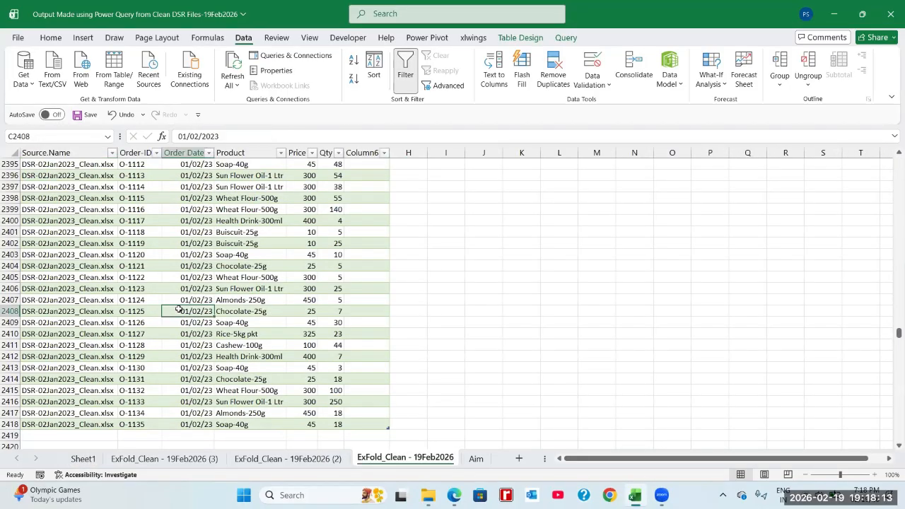
{"action": "left_click", "coordinate": [242, 267]}
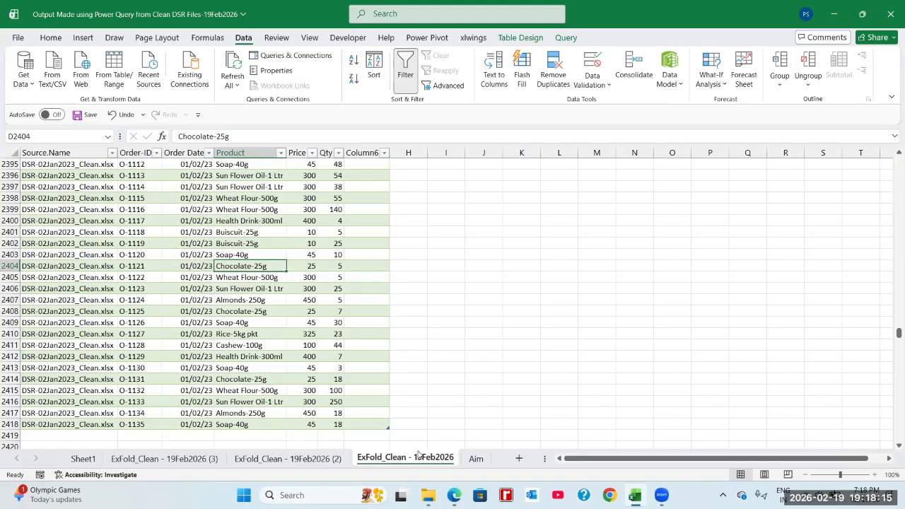
Step: Examine the Order Value column on the ExFold_Clean - 19Feb2026 (2) sheet and compare its columns with the first consolidated table
{"action": "left_click", "coordinate": [315, 462]}
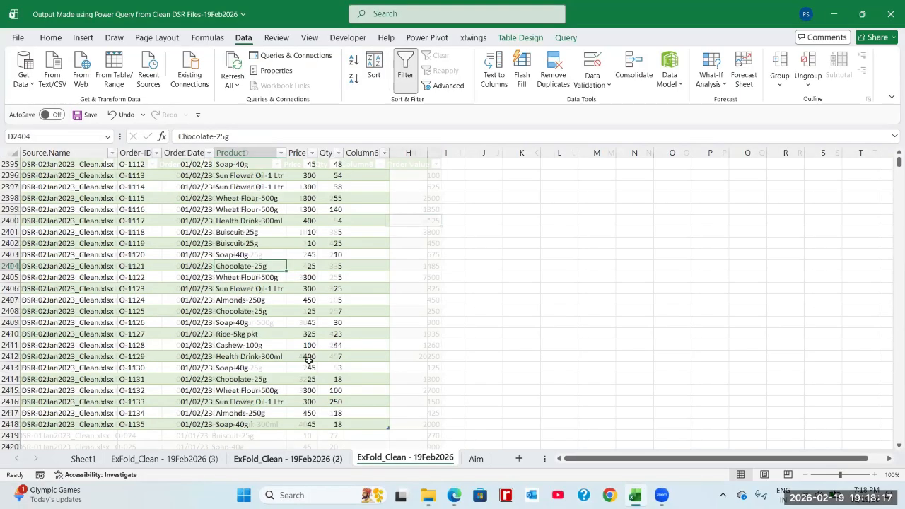
{"action": "left_click", "coordinate": [236, 243]}
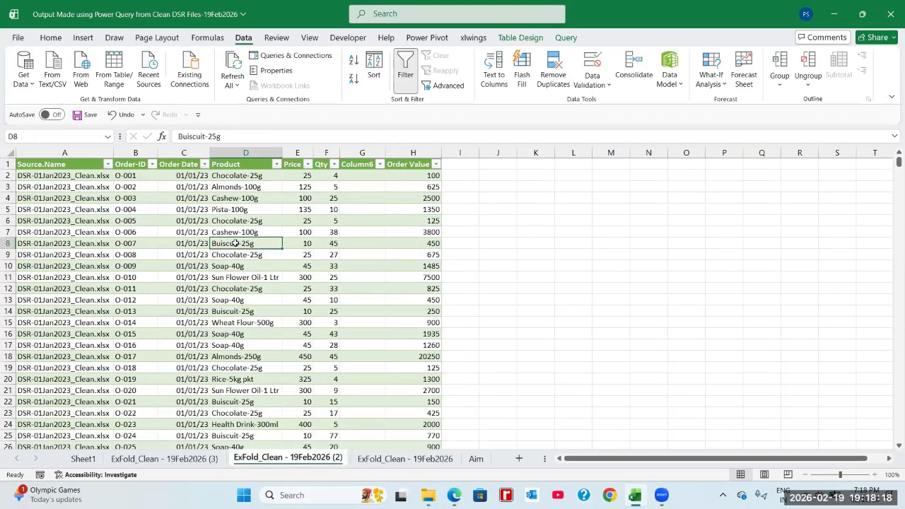
{"action": "left_click", "coordinate": [401, 195]}
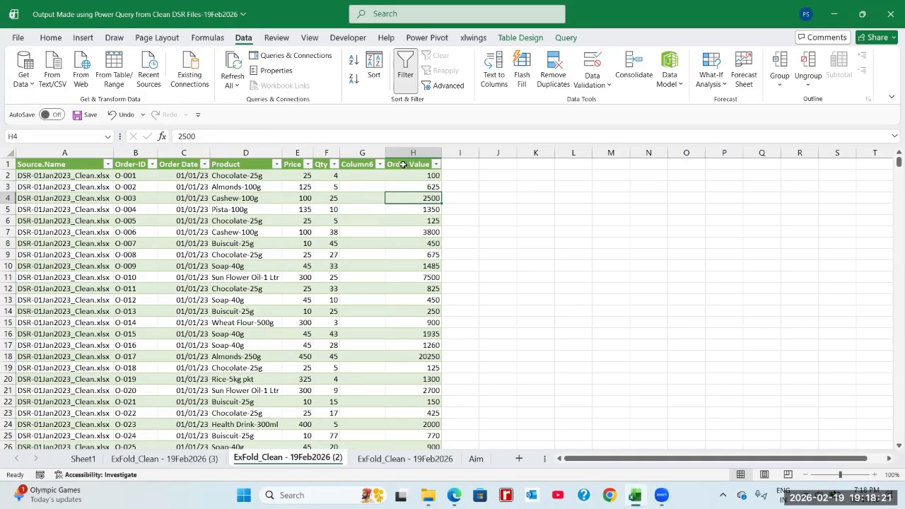
{"action": "left_click", "coordinate": [402, 164]}
{"action": "left_click", "coordinate": [417, 175]}
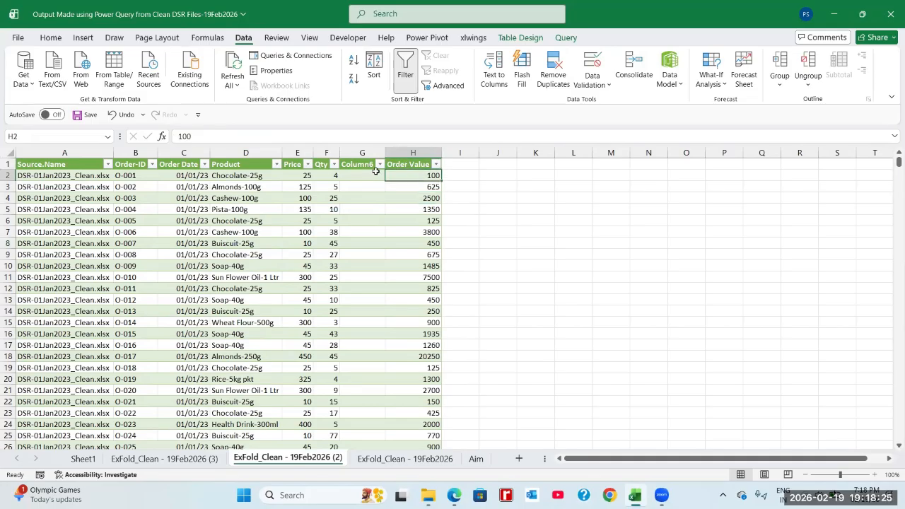
{"action": "left_click", "coordinate": [404, 459]}
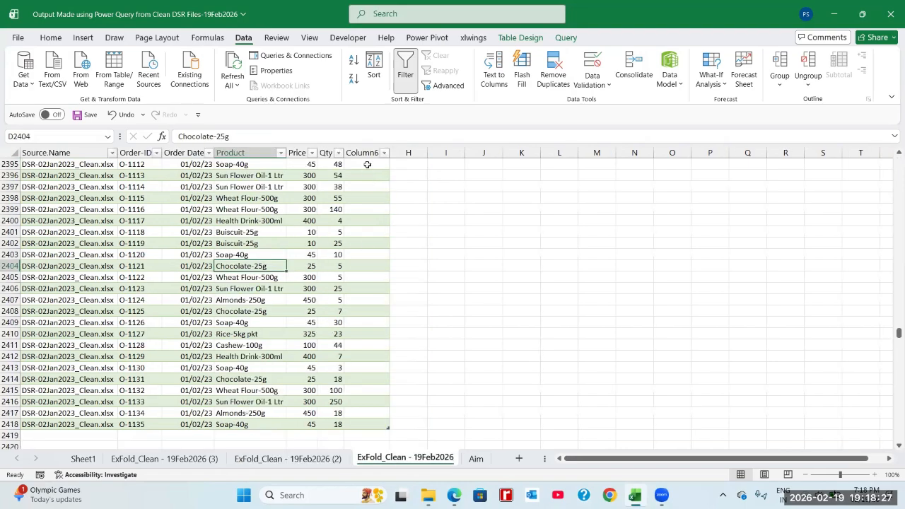
{"action": "left_click", "coordinate": [338, 459]}
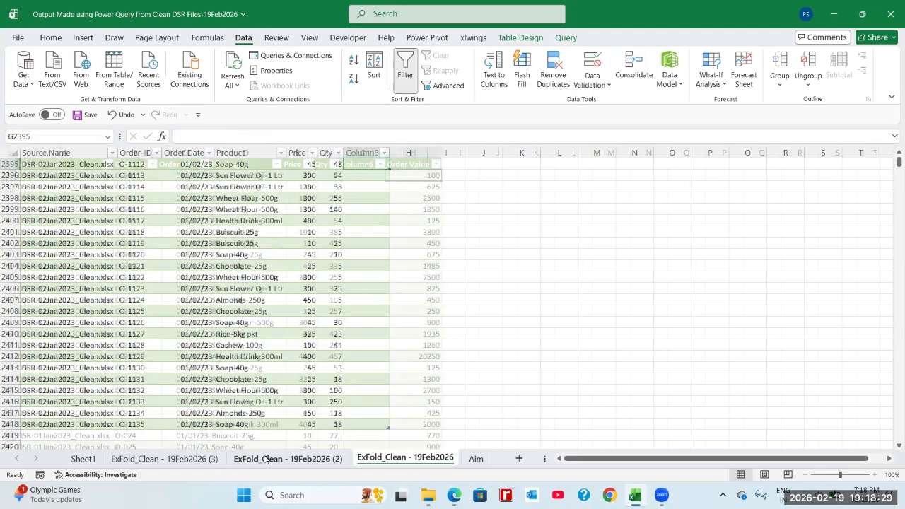
Step: Examine the Product, Order Date and New Column values of the grouped table on the ExFold_Clean - 19Feb2026 (3) sheet
{"action": "left_click", "coordinate": [164, 459]}
{"action": "left_click", "coordinate": [172, 378]}
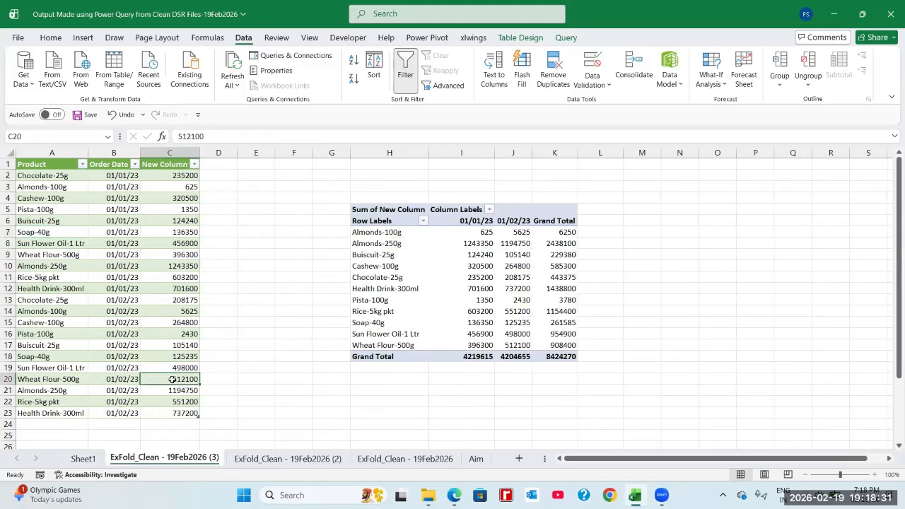
{"action": "left_click", "coordinate": [182, 221]}
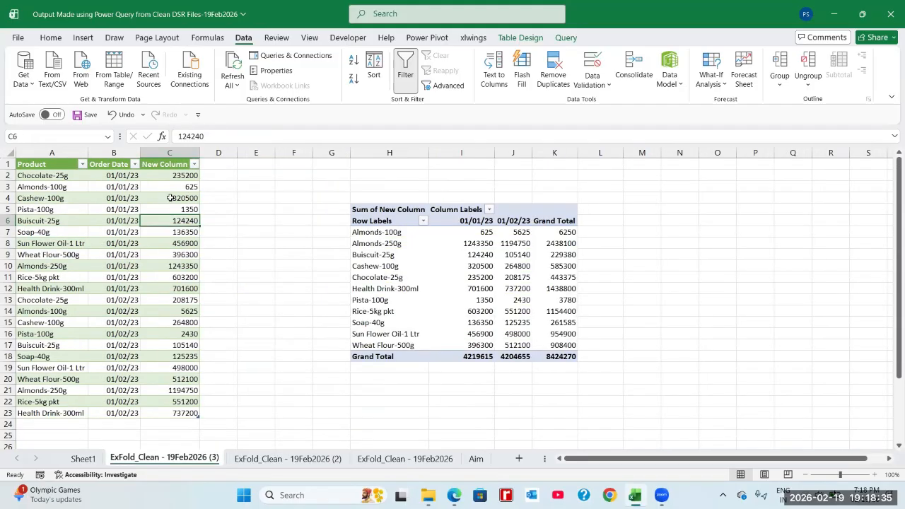
{"action": "left_click", "coordinate": [168, 198]}
{"action": "left_click", "coordinate": [68, 175]}
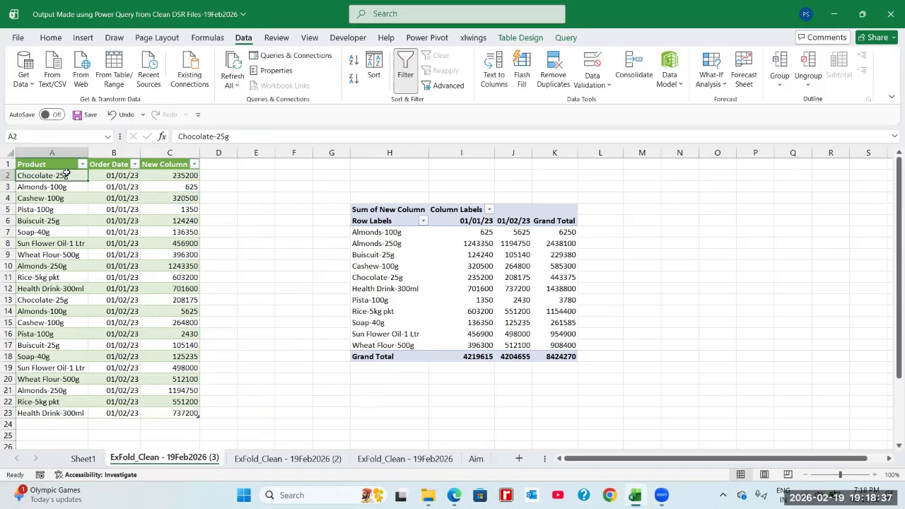
{"action": "left_click", "coordinate": [104, 176]}
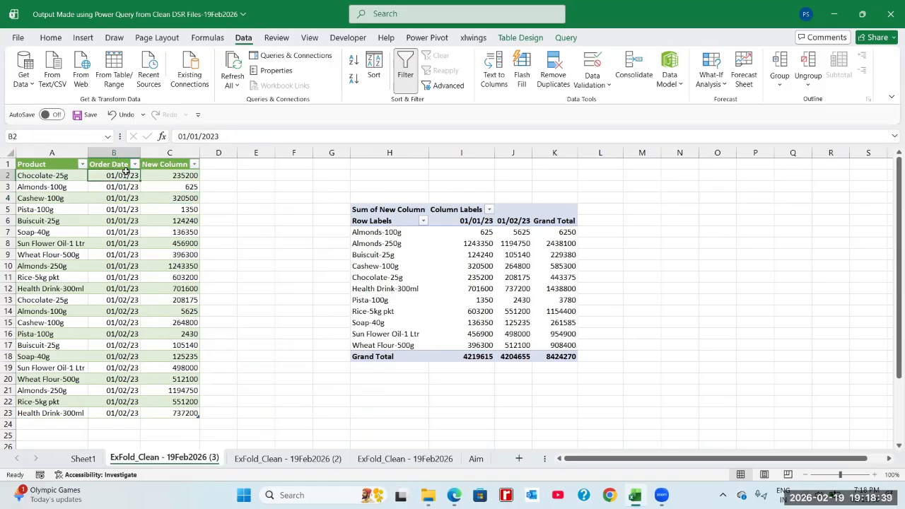
{"action": "left_click", "coordinate": [77, 179]}
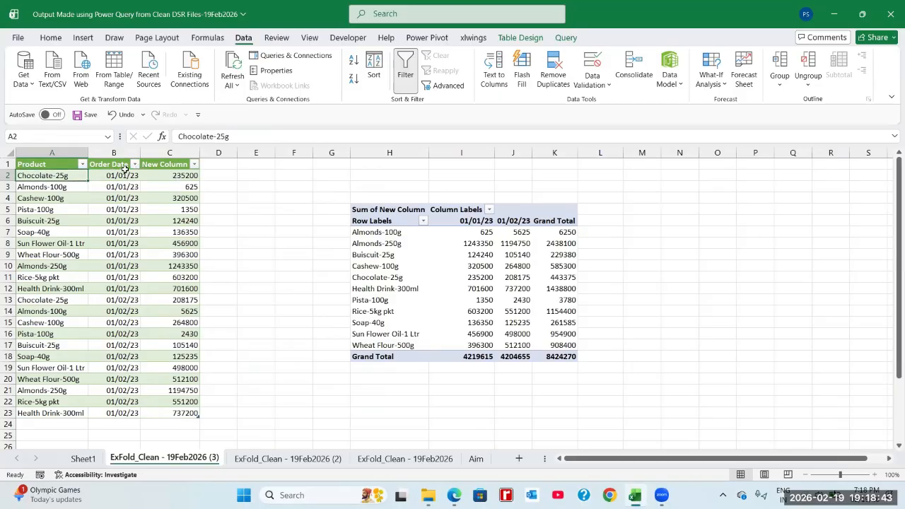
Step: Filter the grouped table's Product column to Chocolate-25g only and inspect its value for each order date
{"action": "left_click", "coordinate": [82, 164]}
{"action": "left_click", "coordinate": [50, 316]}
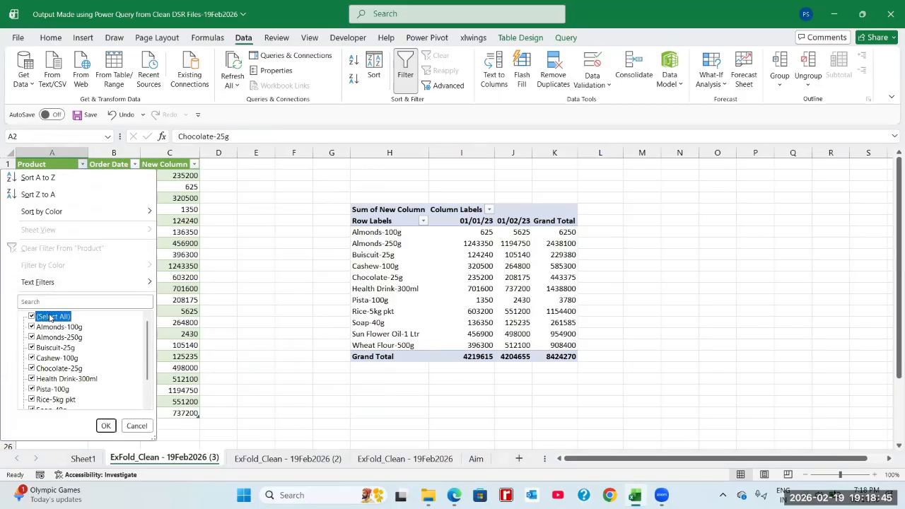
{"action": "left_click", "coordinate": [62, 369]}
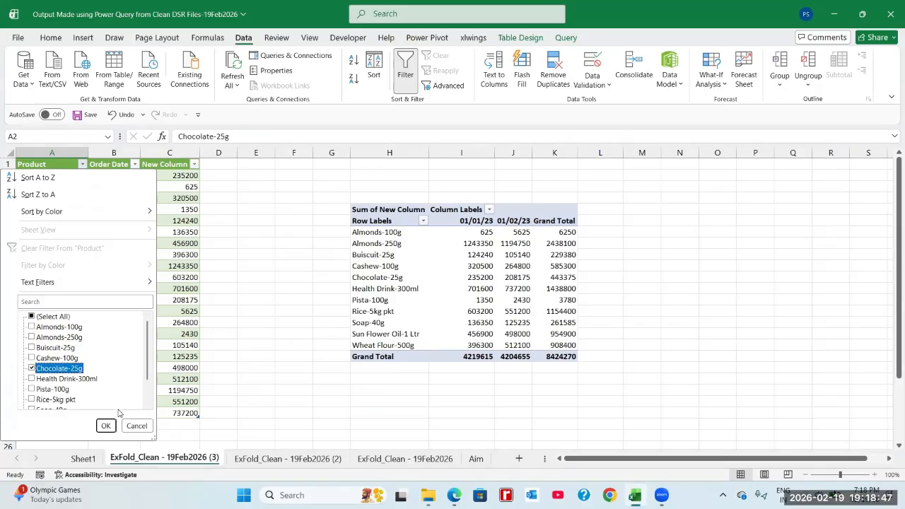
{"action": "left_click", "coordinate": [105, 425]}
{"action": "left_click", "coordinate": [123, 177]}
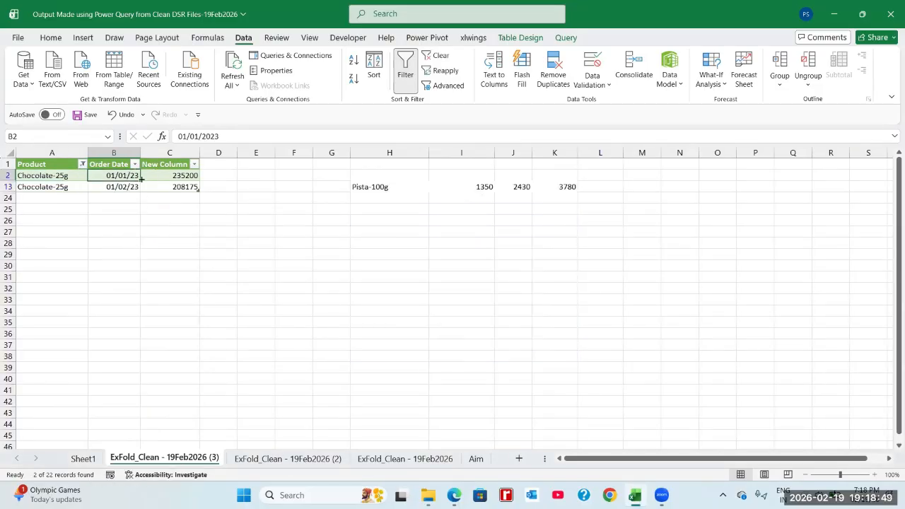
{"action": "left_click", "coordinate": [185, 178]}
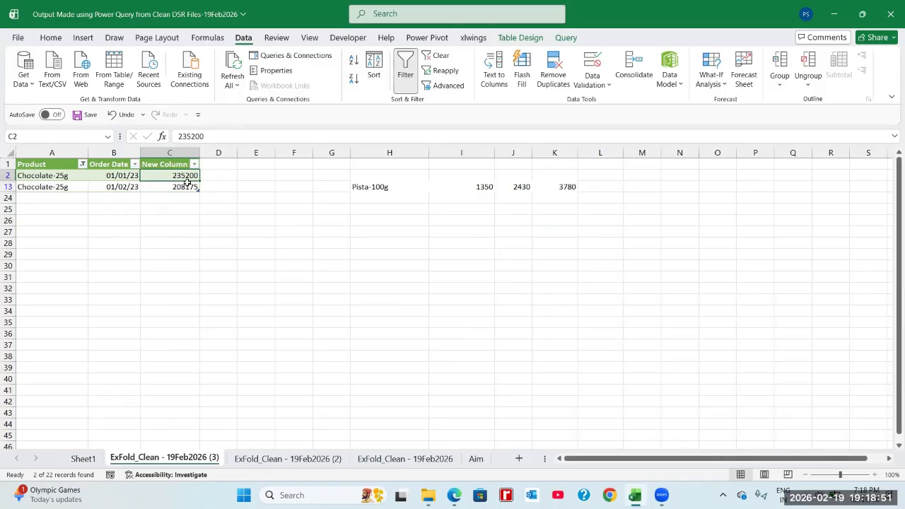
{"action": "left_click", "coordinate": [132, 187]}
{"action": "left_click", "coordinate": [159, 186]}
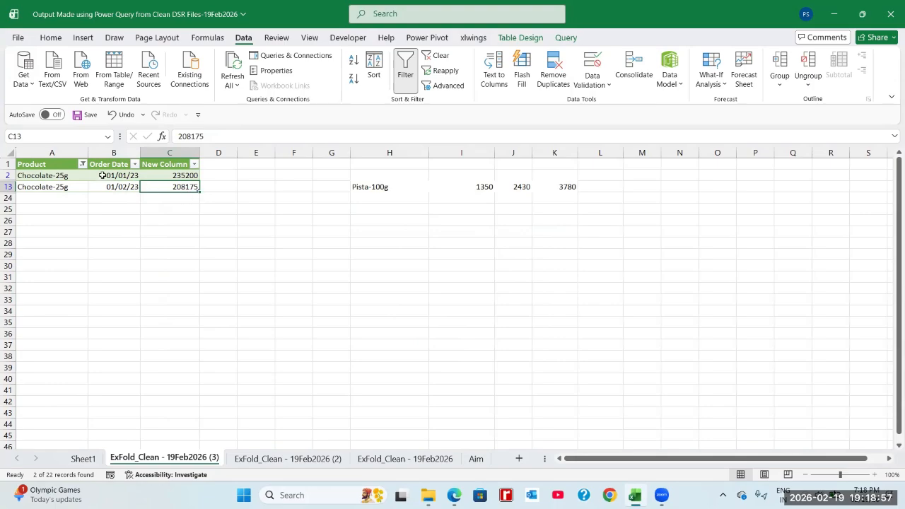
Step: Select all products again in the grouped table's Product filter
{"action": "left_click", "coordinate": [82, 164]}
{"action": "left_click", "coordinate": [55, 318]}
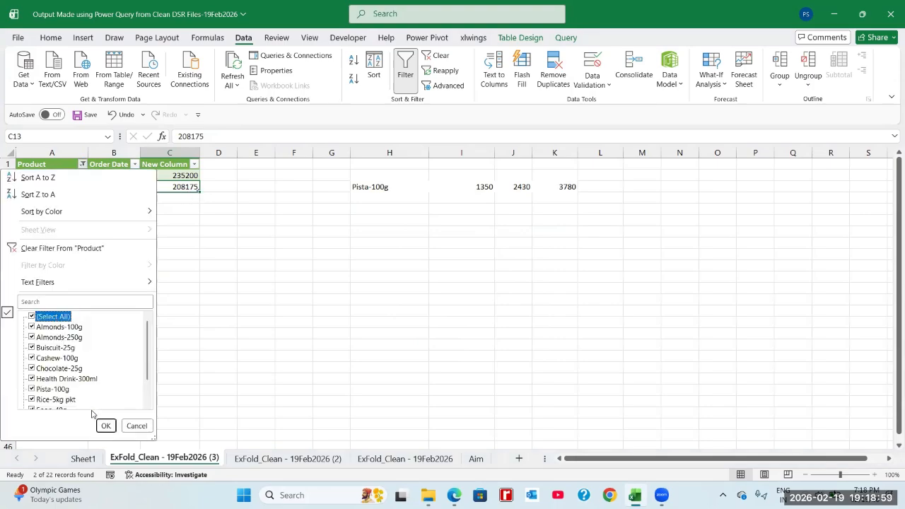
{"action": "left_click", "coordinate": [105, 425]}
Step: Compare the whole grouped table with the PivotTable's Almonds-250g row and overall grand total
{"action": "left_click", "coordinate": [154, 189]}
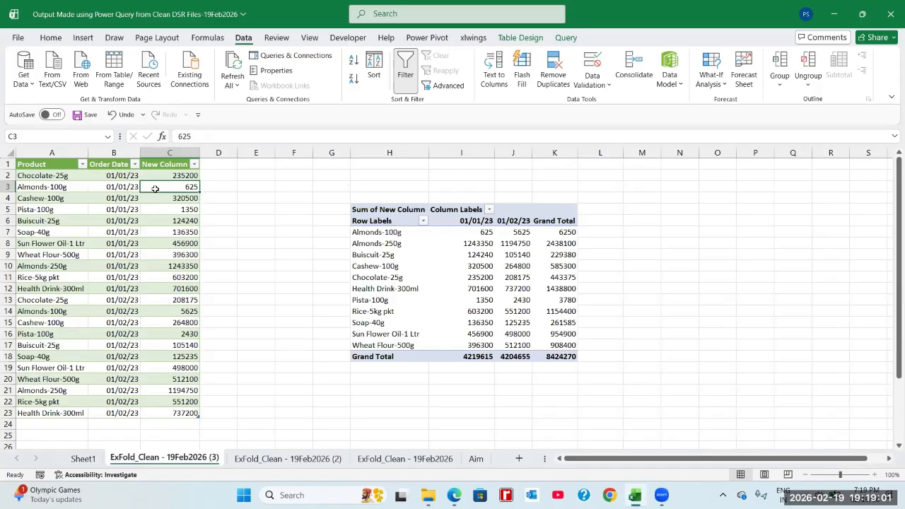
{"action": "left_click", "coordinate": [111, 191]}
{"action": "left_click", "coordinate": [45, 164]}
{"action": "left_click_drag", "start_coordinate": [45, 164], "coordinate": [170, 413]}
{"action": "left_click", "coordinate": [407, 243]}
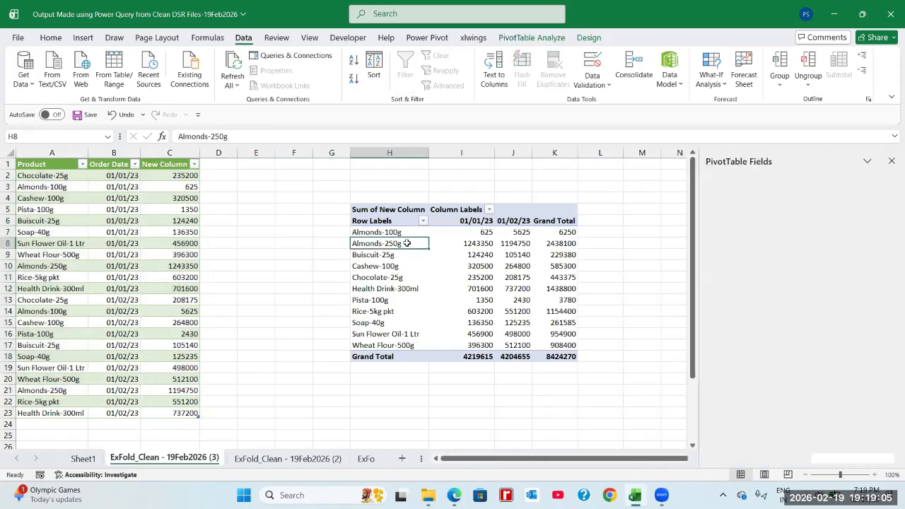
{"action": "left_click", "coordinate": [469, 244]}
{"action": "left_click", "coordinate": [558, 356]}
Step: Sum all values of the grouped table's New Column and compare the result with the PivotTable's overall grand total
{"action": "left_click", "coordinate": [167, 211]}
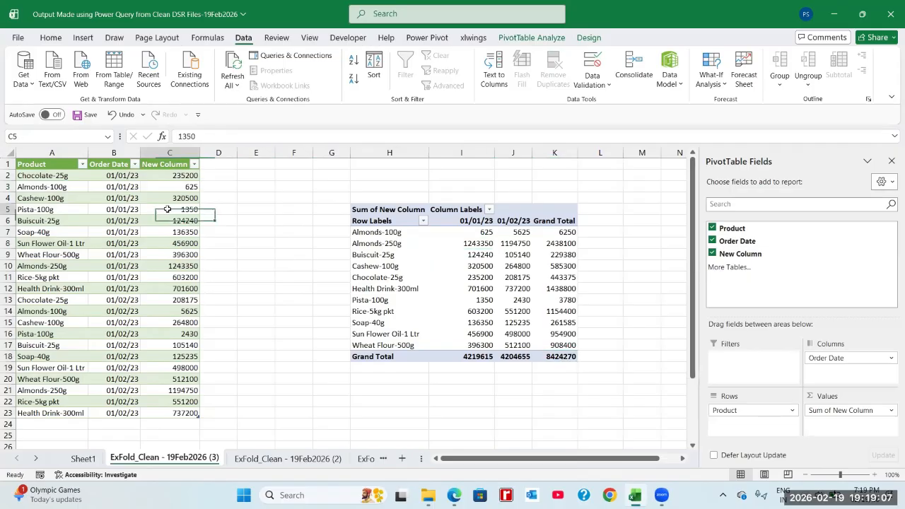
{"action": "left_click_drag", "start_coordinate": [175, 180], "coordinate": [196, 415]}
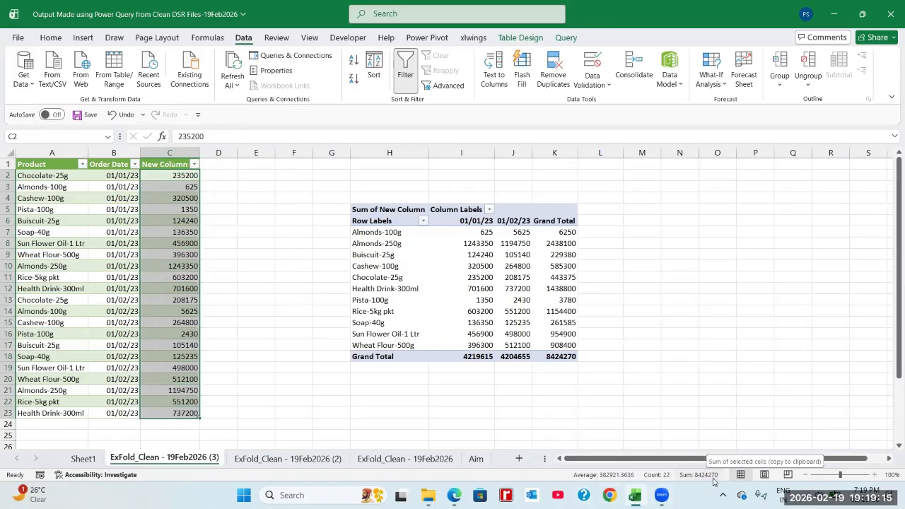
{"action": "left_click", "coordinate": [546, 357]}
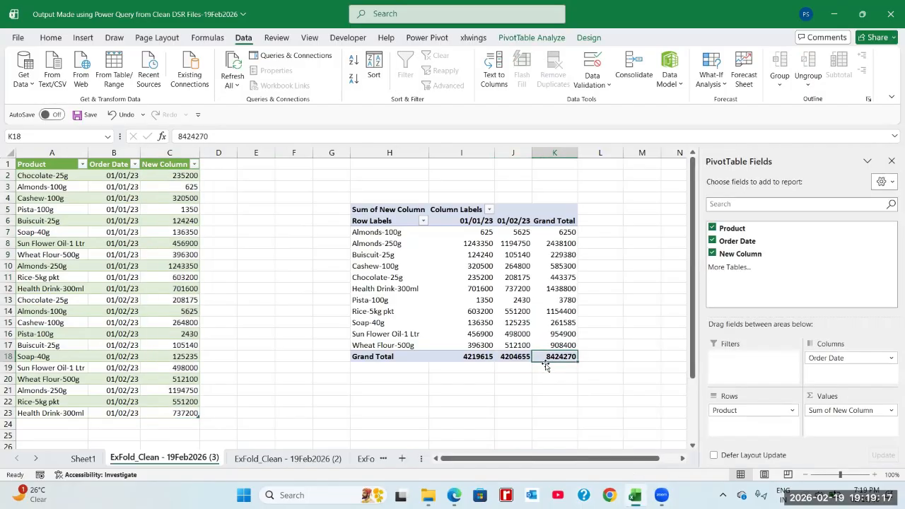
Step: Check the PivotTable's grand totals per order date and for Almonds-100g, and return to the file overview on Sheet1
{"action": "left_click_drag", "start_coordinate": [475, 356], "coordinate": [512, 356]}
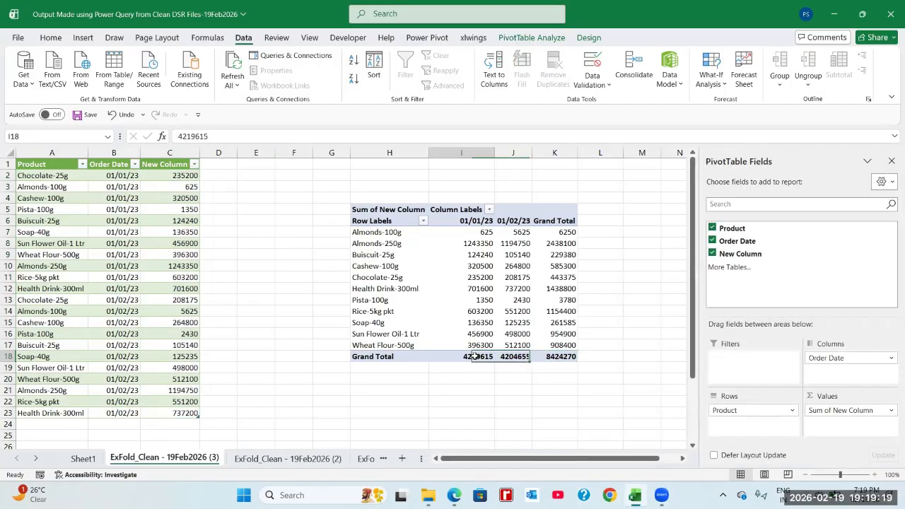
{"action": "left_click", "coordinate": [515, 357]}
{"action": "left_click_drag", "start_coordinate": [518, 233], "coordinate": [515, 356]}
{"action": "left_click", "coordinate": [569, 357]}
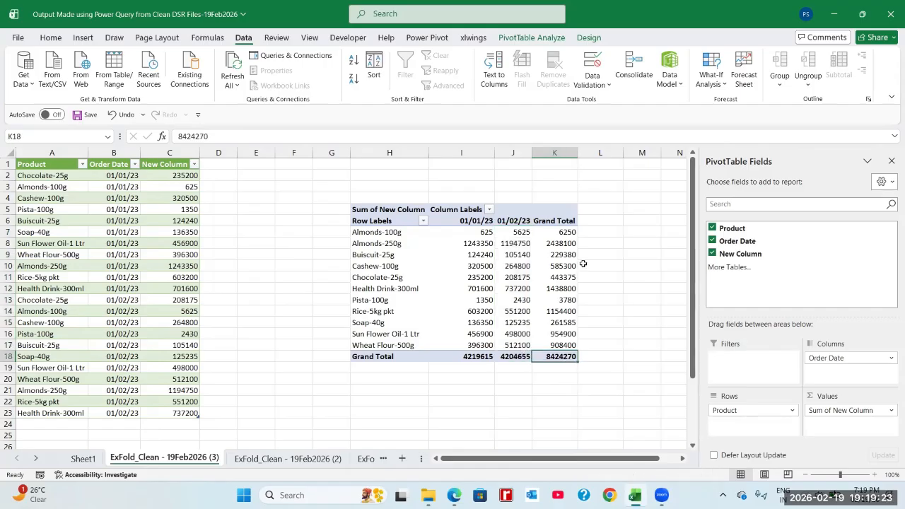
{"action": "left_click", "coordinate": [556, 233]}
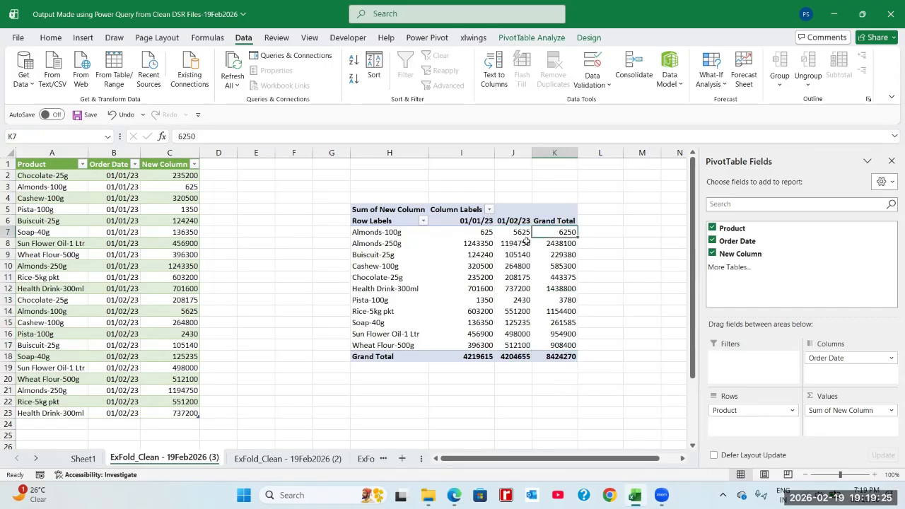
{"action": "left_click", "coordinate": [526, 242]}
{"action": "left_click", "coordinate": [85, 460]}
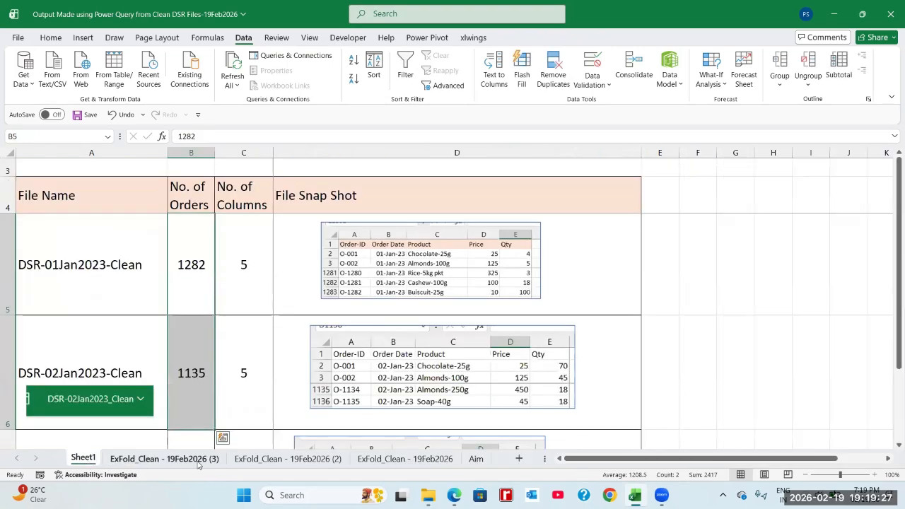
Step: Review the three ExFold_Clean output sheets holding the consolidated data, the Order Value column and the grouped table with its PivotTable
{"action": "left_click", "coordinate": [288, 459]}
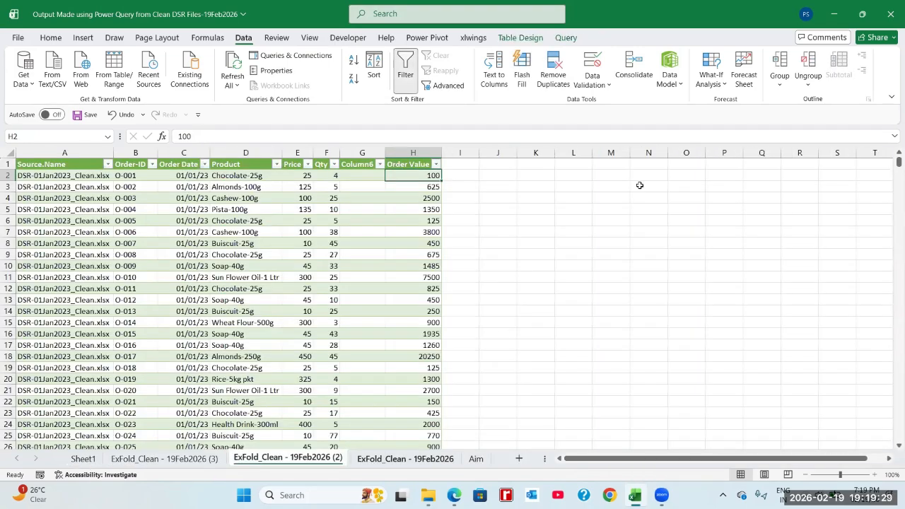
{"action": "key", "text": "ctrl+Page_Down"}
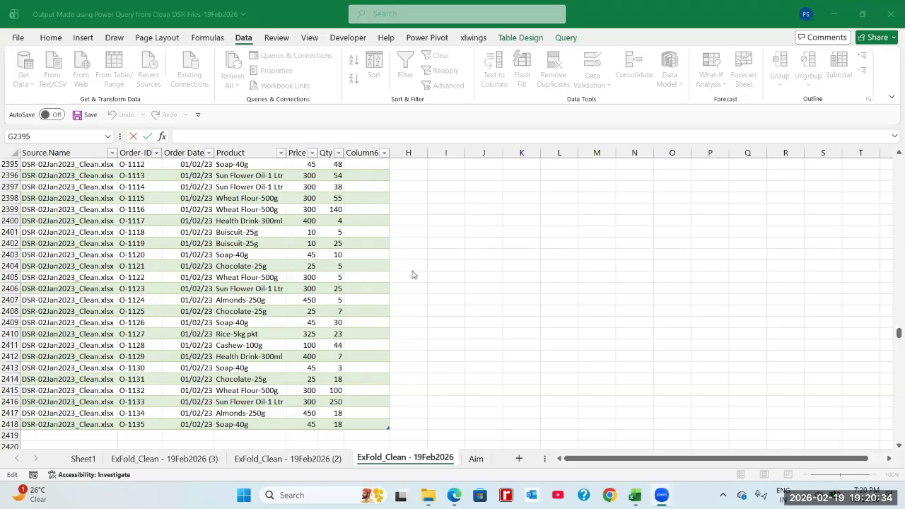
{"action": "left_click", "coordinate": [249, 462]}
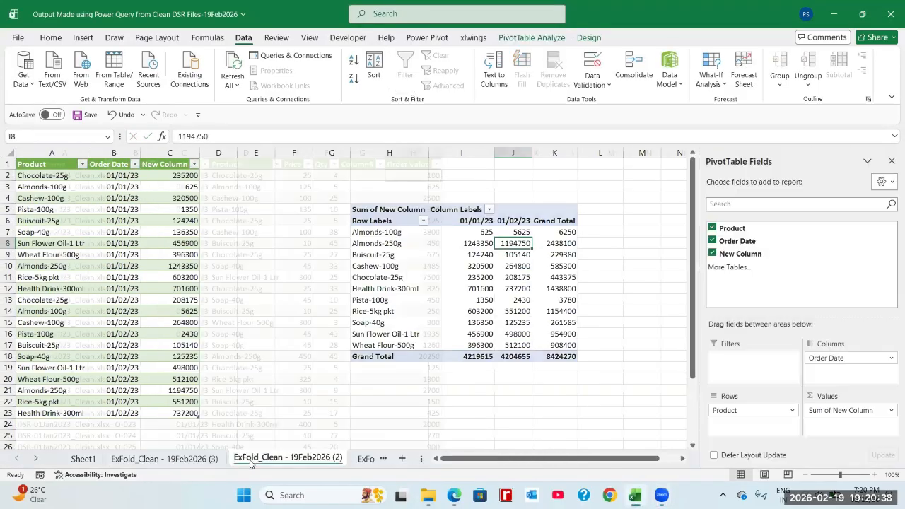
{"action": "left_click", "coordinate": [367, 458]}
{"action": "left_click", "coordinate": [288, 458]}
{"action": "left_click", "coordinate": [213, 461]}
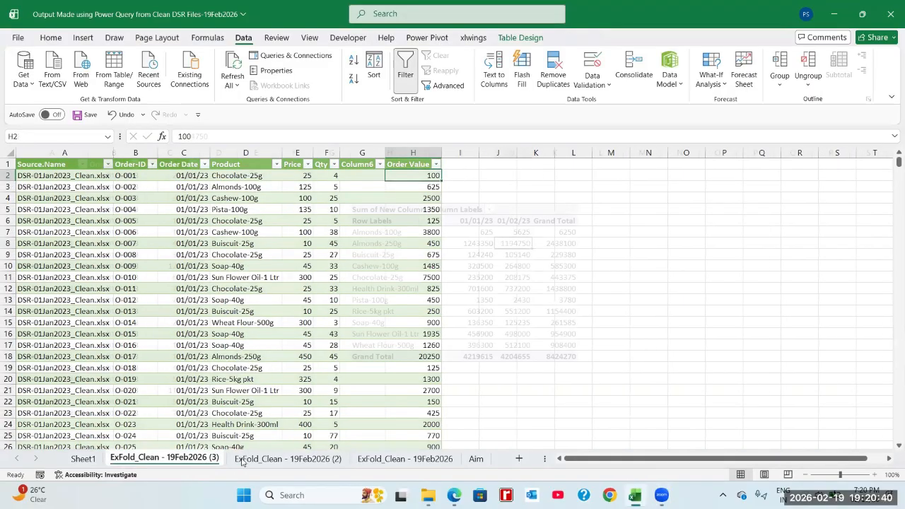
Step: Delete the worksheet "ExFold_Clean - 19Feb2026" permanently from the workbook
{"action": "left_click", "coordinate": [360, 459]}
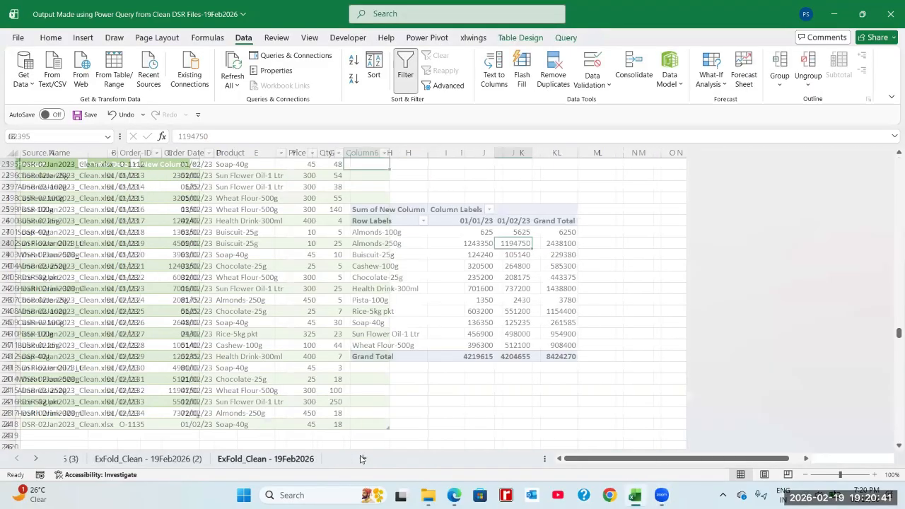
{"action": "right_click", "coordinate": [288, 460]}
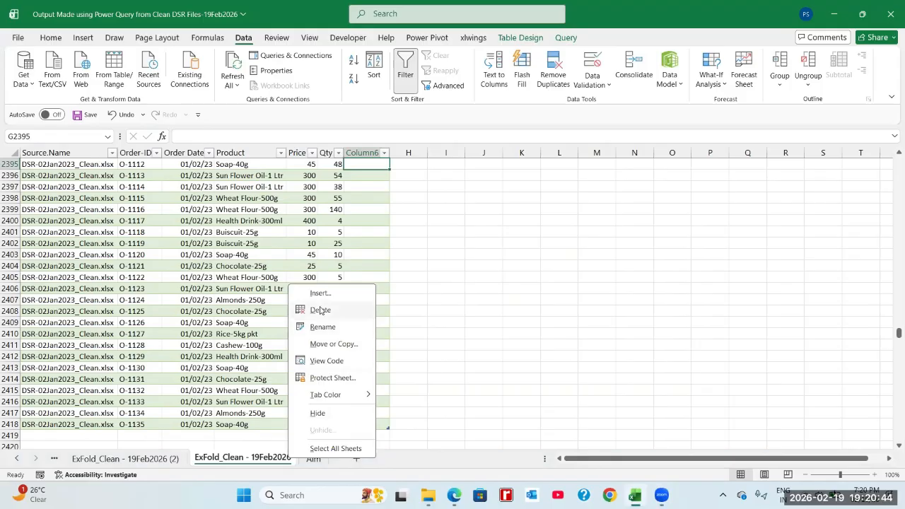
{"action": "left_click", "coordinate": [320, 311]}
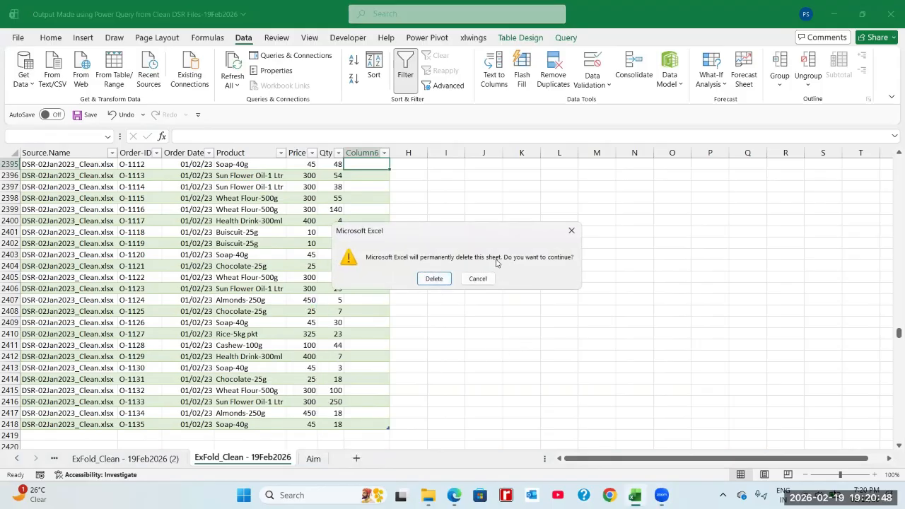
{"action": "left_click", "coordinate": [441, 281]}
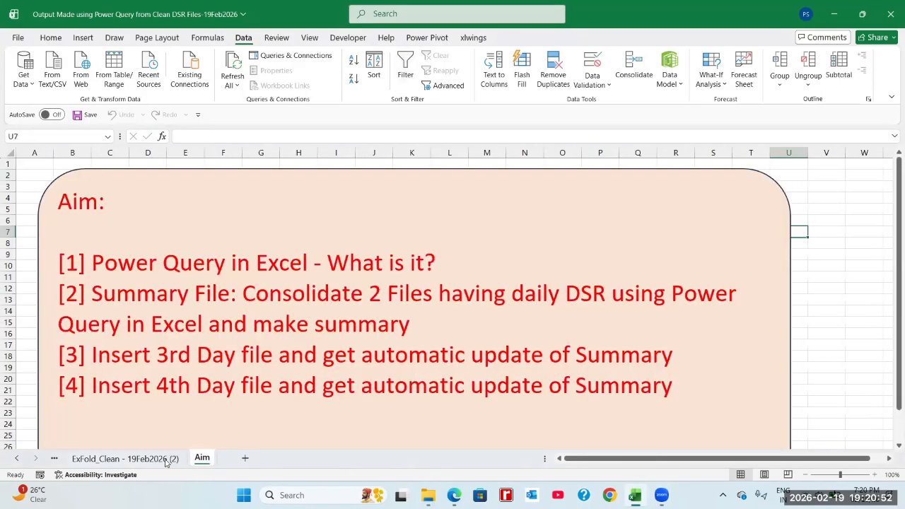
Step: Delete the worksheet "ExFold_Clean - 19Feb2026 (2)" with the Order Value column
{"action": "left_click", "coordinate": [168, 460]}
{"action": "right_click", "coordinate": [168, 461]}
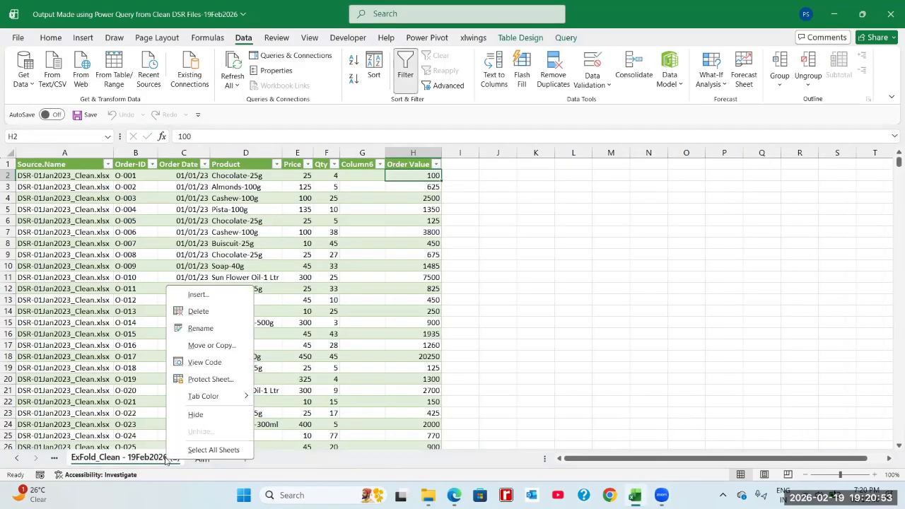
{"action": "left_click", "coordinate": [198, 311]}
{"action": "left_click", "coordinate": [429, 277]}
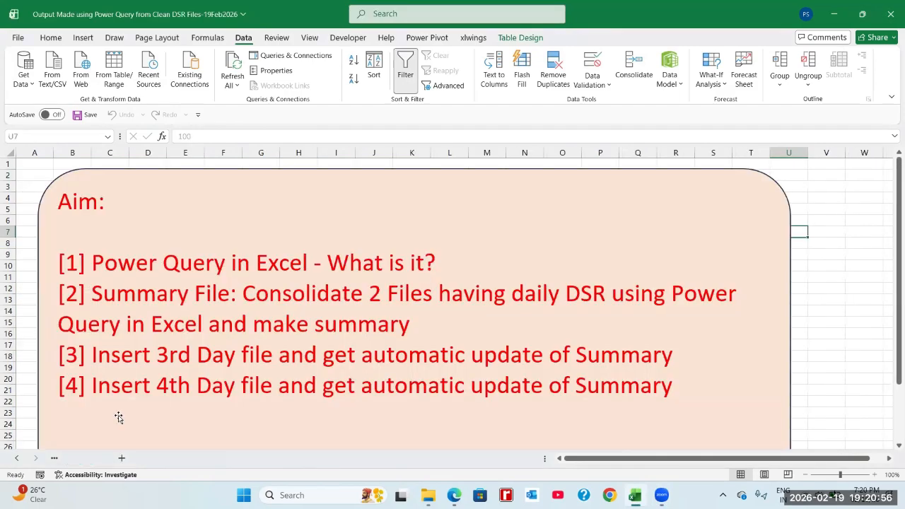
Step: Delete the worksheet "ExFold_Clean - 19Feb2026 (3)" with the grouped table and PivotTable
{"action": "left_click", "coordinate": [53, 458]}
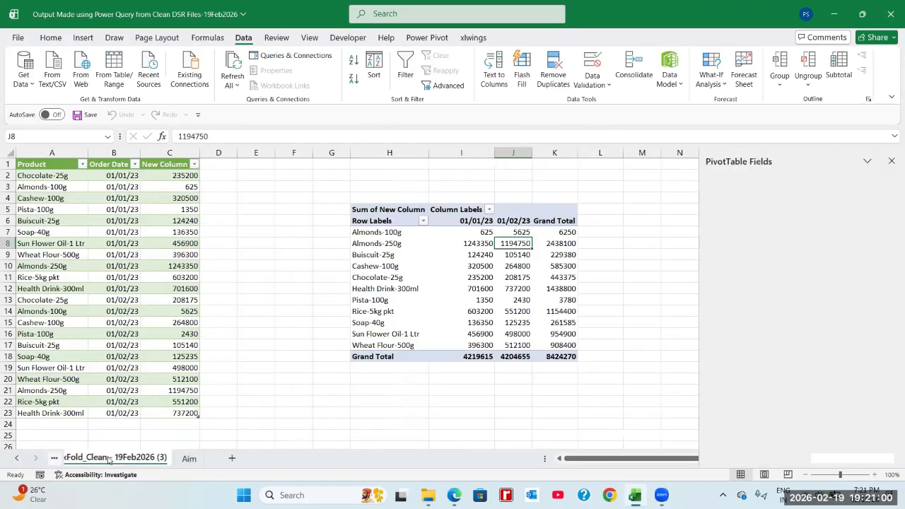
{"action": "right_click", "coordinate": [109, 460]}
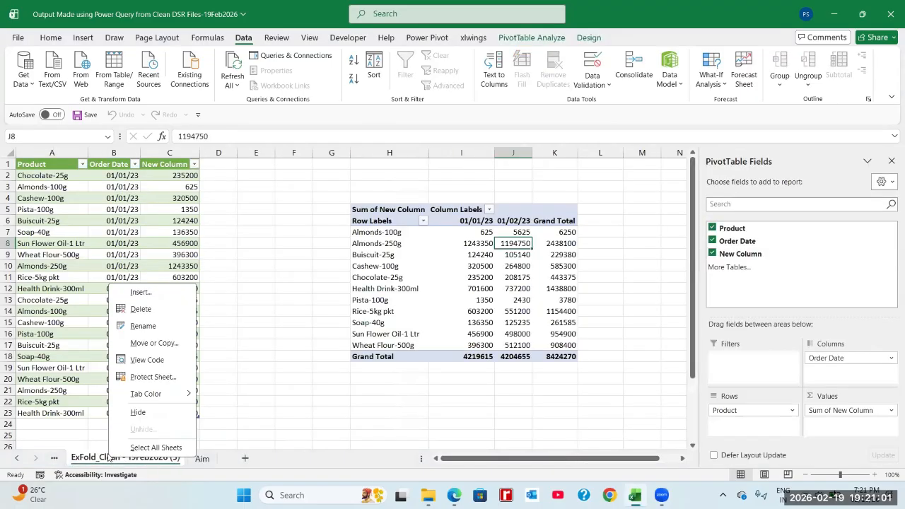
{"action": "left_click", "coordinate": [150, 311]}
{"action": "left_click", "coordinate": [434, 278]}
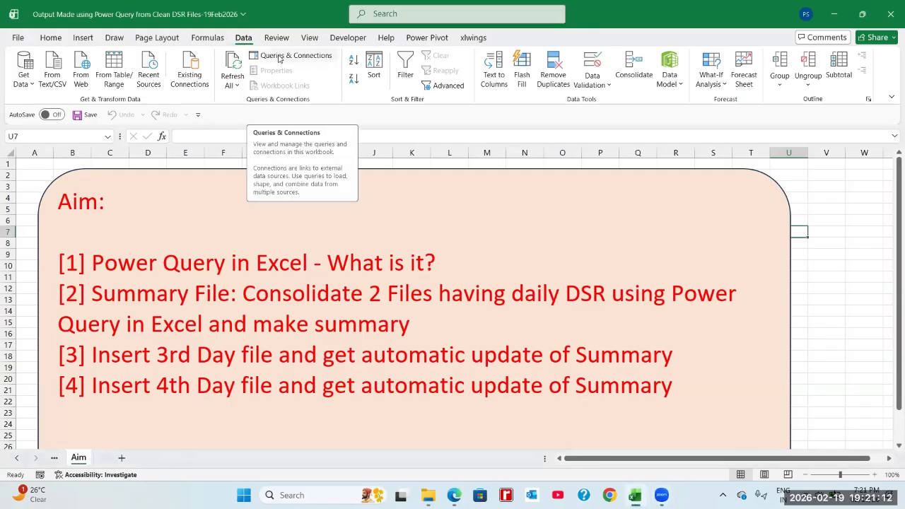
Step: Show the workbook's queries and connections and delete the query "ExFold_Clean - 19Feb2026 (3)"
{"action": "left_click", "coordinate": [279, 56]}
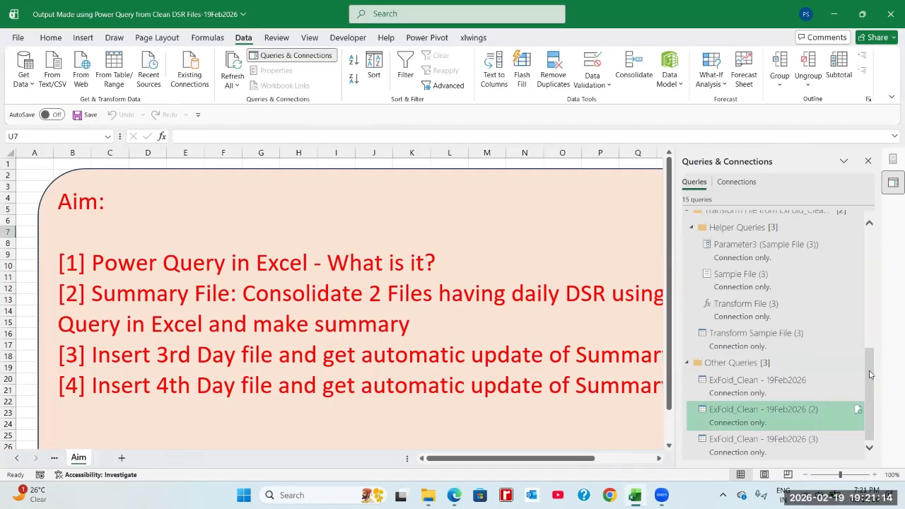
{"action": "mouse_move", "coordinate": [812, 447]}
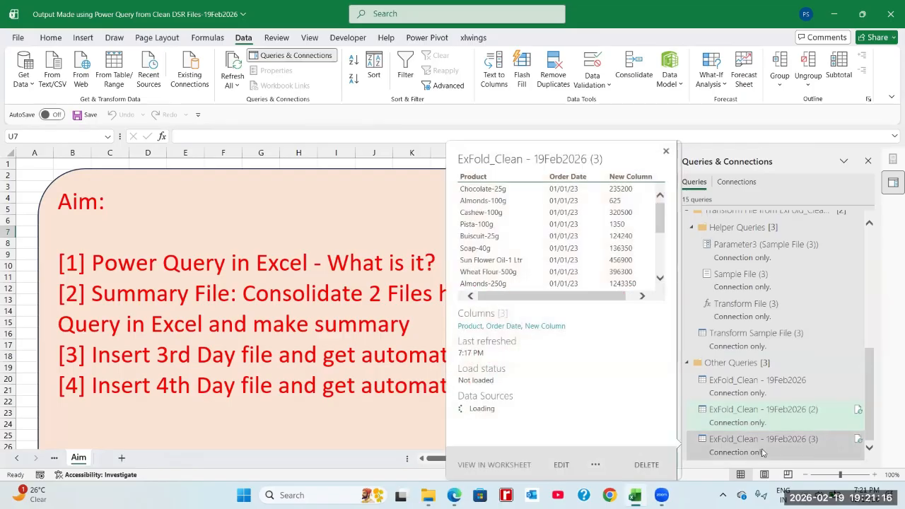
{"action": "right_click", "coordinate": [762, 451]}
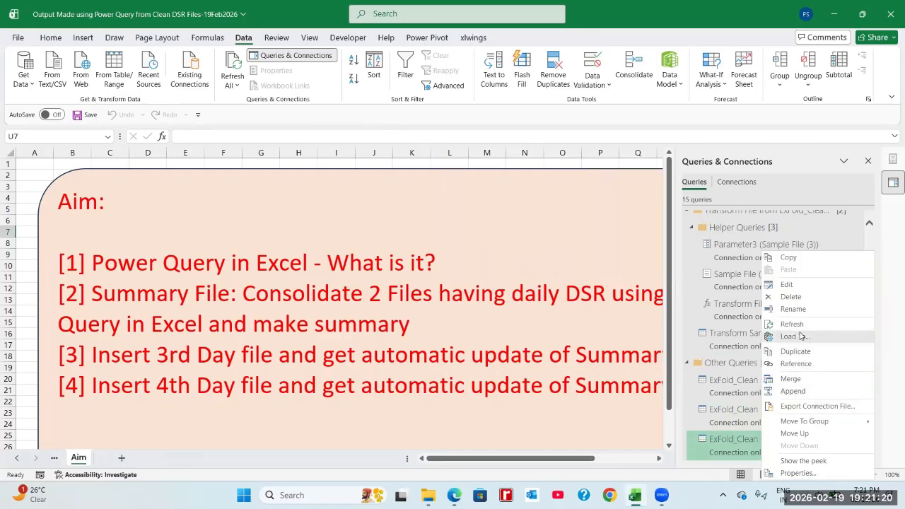
{"action": "left_click", "coordinate": [795, 297]}
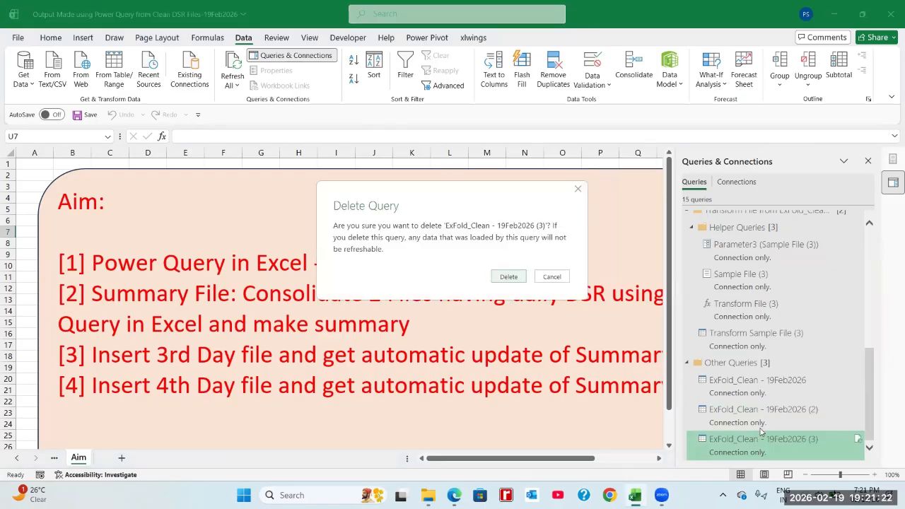
{"action": "left_click", "coordinate": [510, 278]}
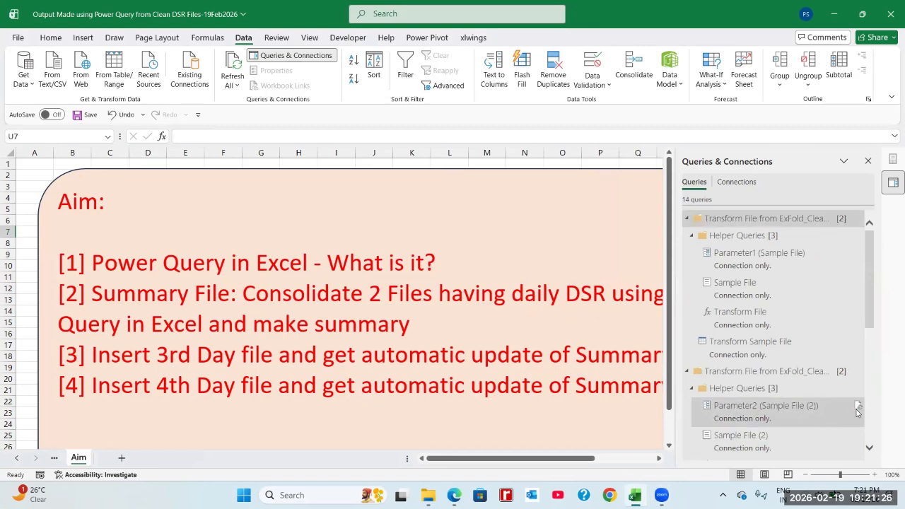
Step: Preview the two remaining queries under Other Queries and delete "ExFold_Clean - 19Feb2026 (2)"
{"action": "scroll", "coordinate": [870, 304], "scroll_direction": "down", "scroll_amount": 5}
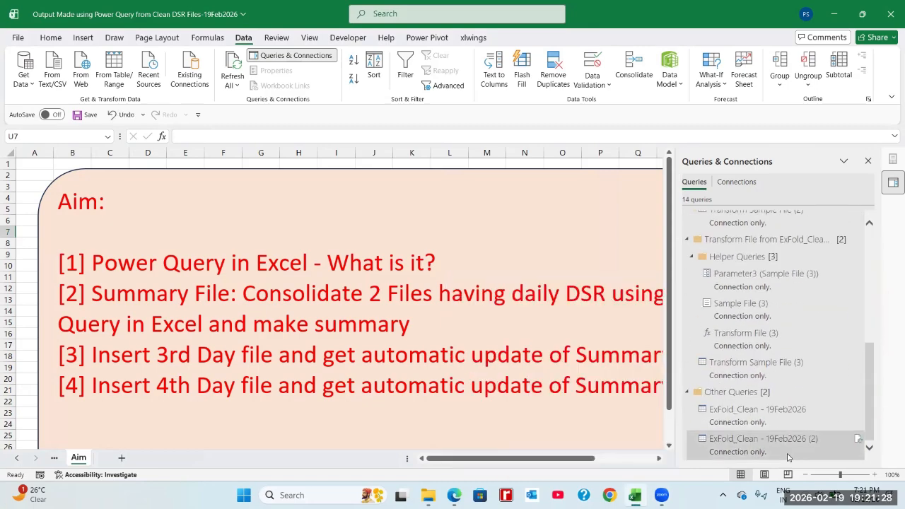
{"action": "left_click", "coordinate": [744, 416]}
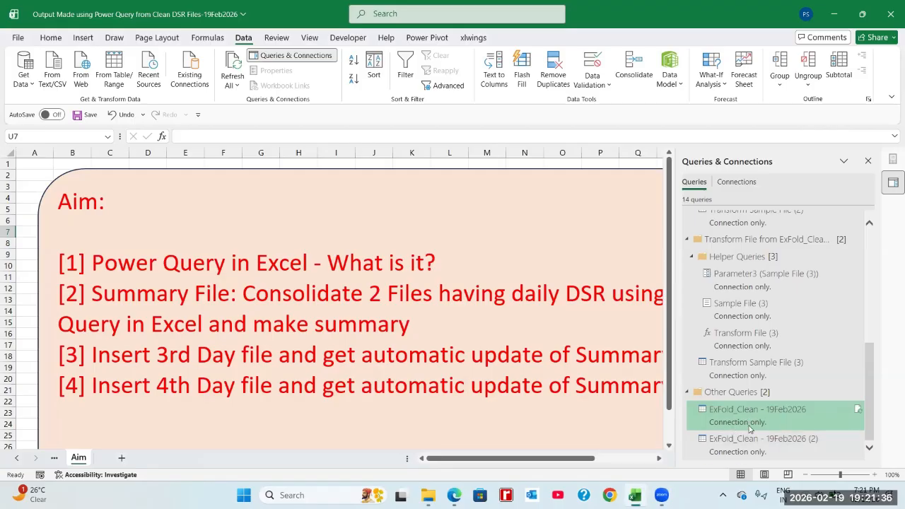
{"action": "mouse_move", "coordinate": [810, 442]}
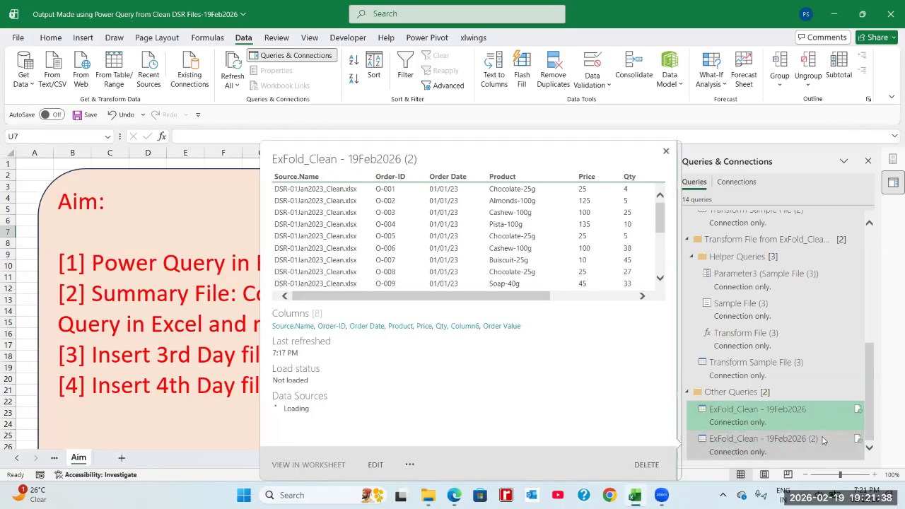
{"action": "mouse_move", "coordinate": [794, 413]}
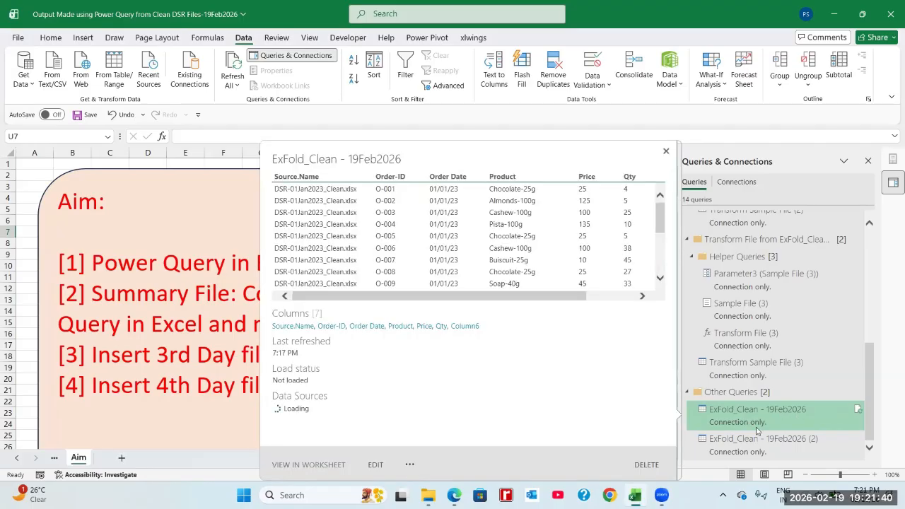
{"action": "mouse_move", "coordinate": [763, 443]}
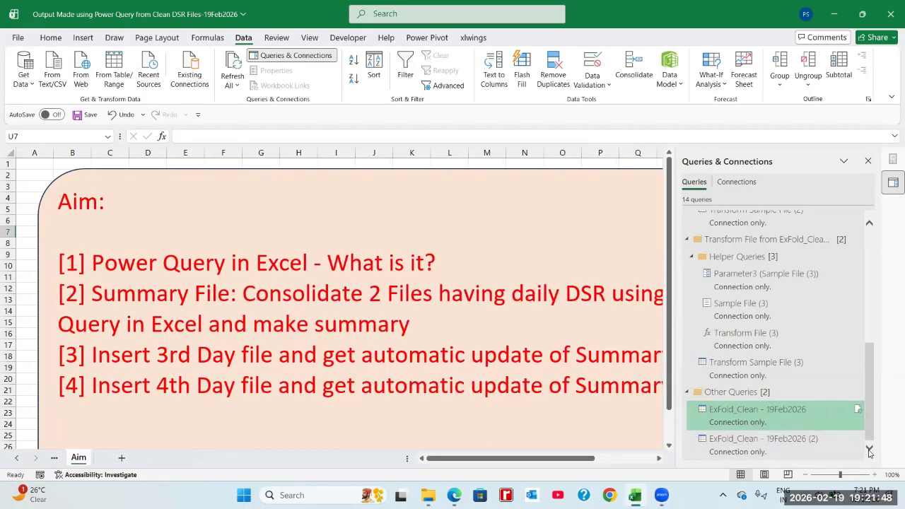
{"action": "left_click", "coordinate": [799, 444]}
{"action": "right_click", "coordinate": [798, 444]}
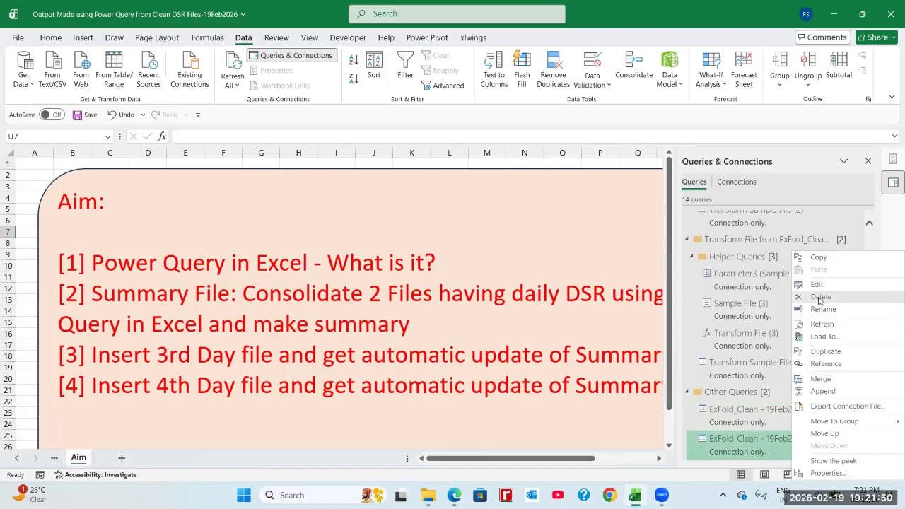
{"action": "left_click", "coordinate": [770, 292]}
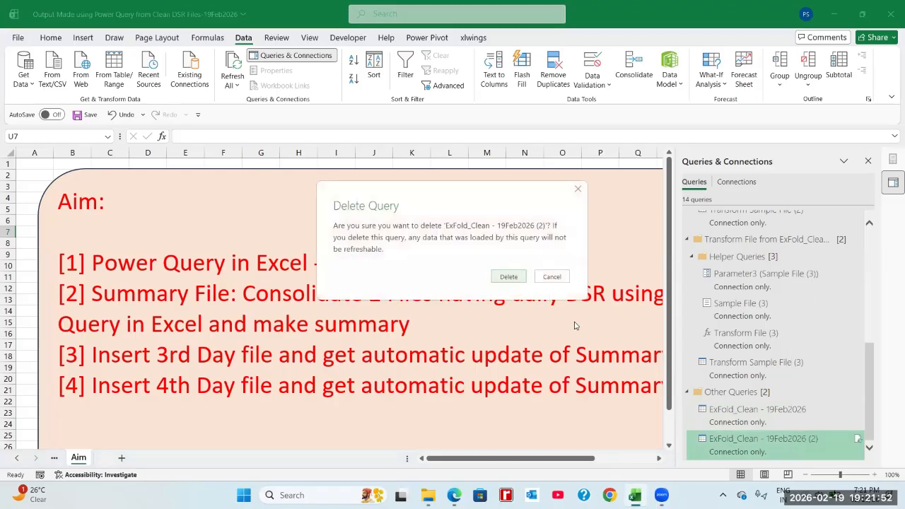
{"action": "left_click", "coordinate": [518, 279]}
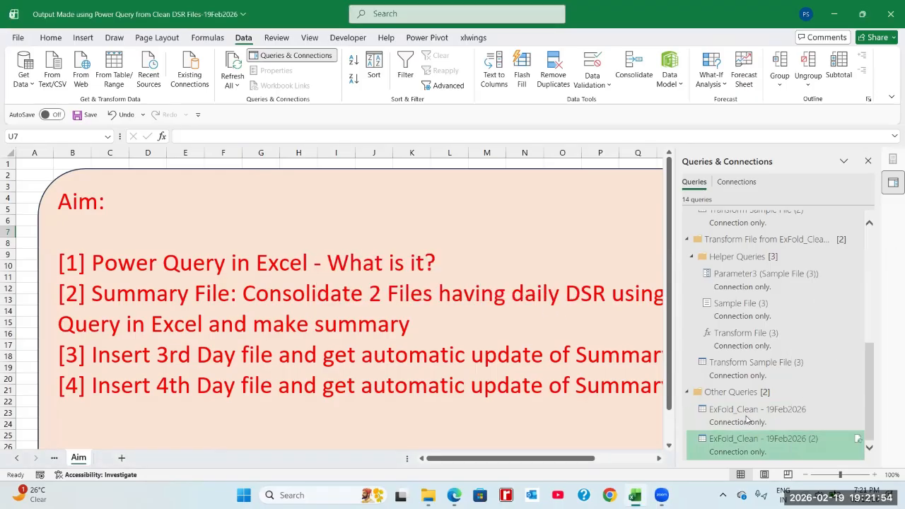
Step: Delete the last query under Other Queries, "ExFold_Clean - 19Feb2026"
{"action": "left_click", "coordinate": [871, 400]}
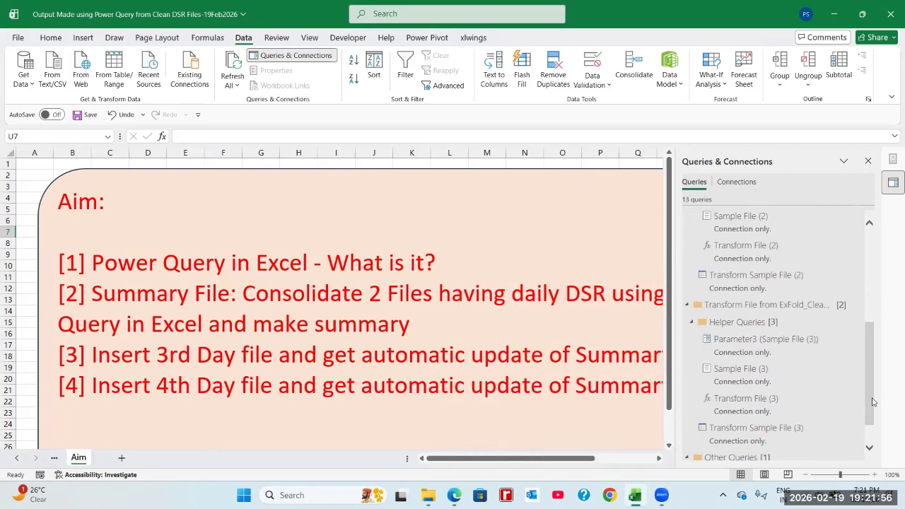
{"action": "scroll", "coordinate": [873, 401], "scroll_direction": "down", "scroll_amount": 2}
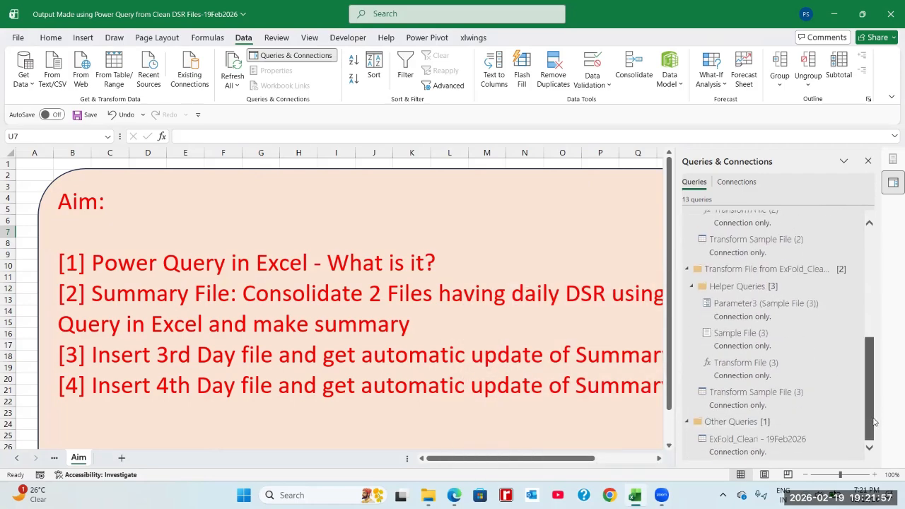
{"action": "right_click", "coordinate": [768, 446]}
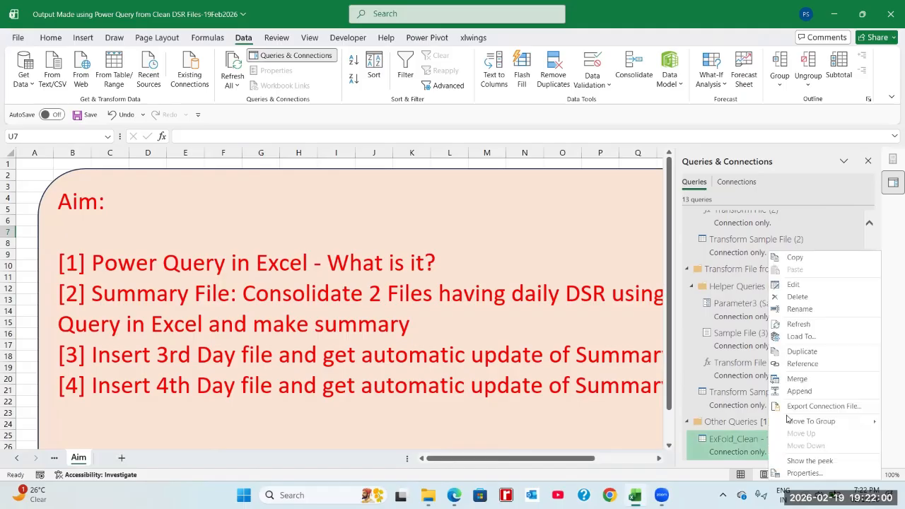
{"action": "left_click", "coordinate": [798, 297]}
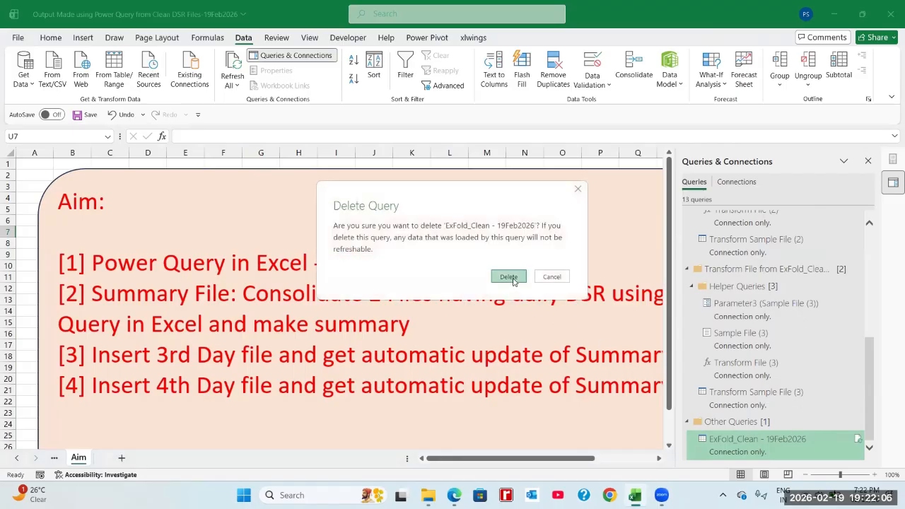
{"action": "left_click", "coordinate": [509, 276]}
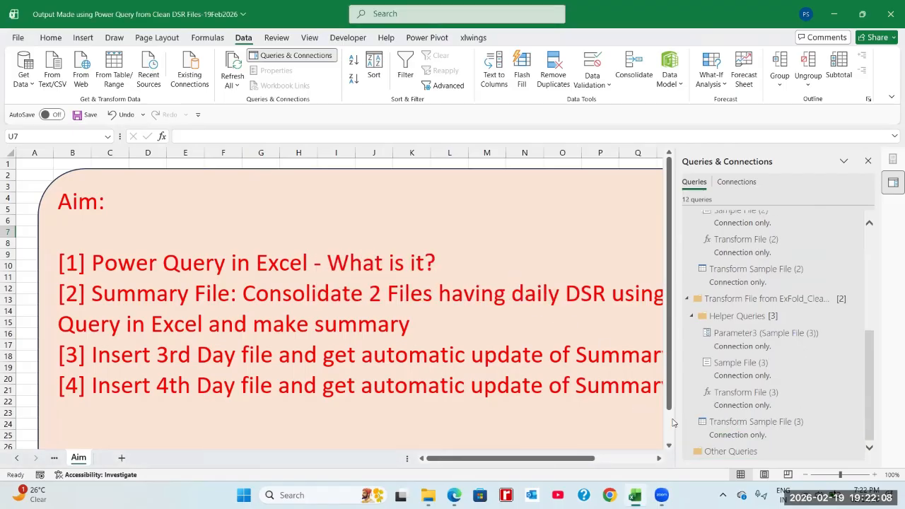
Step: Collapse the three "Transform File from ExFold_Clean" query groups in the query list
{"action": "left_click_drag", "start_coordinate": [868, 380], "coordinate": [866, 274]}
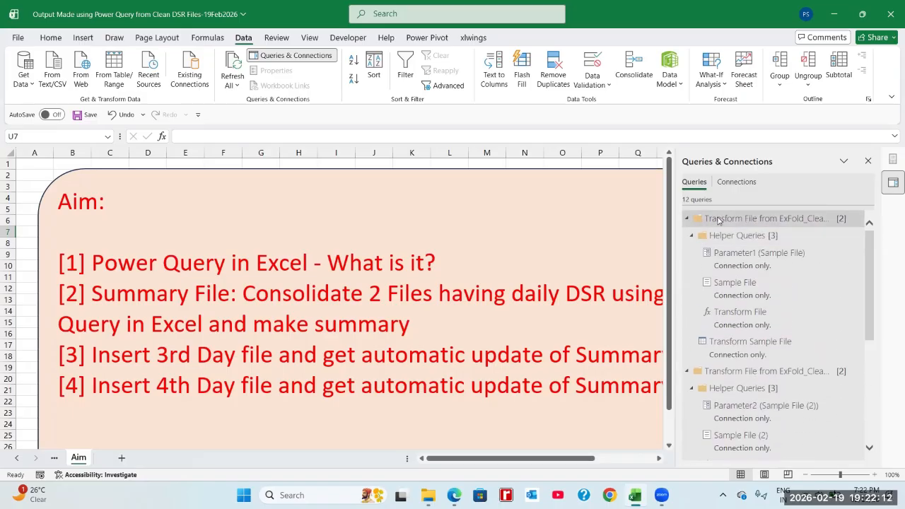
{"action": "right_click", "coordinate": [718, 220]}
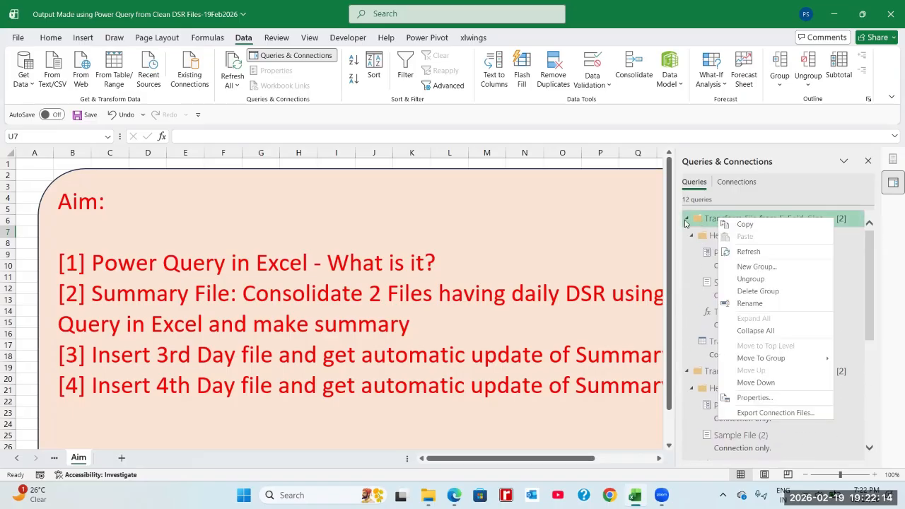
{"action": "left_click", "coordinate": [685, 221]}
{"action": "left_click", "coordinate": [686, 236]}
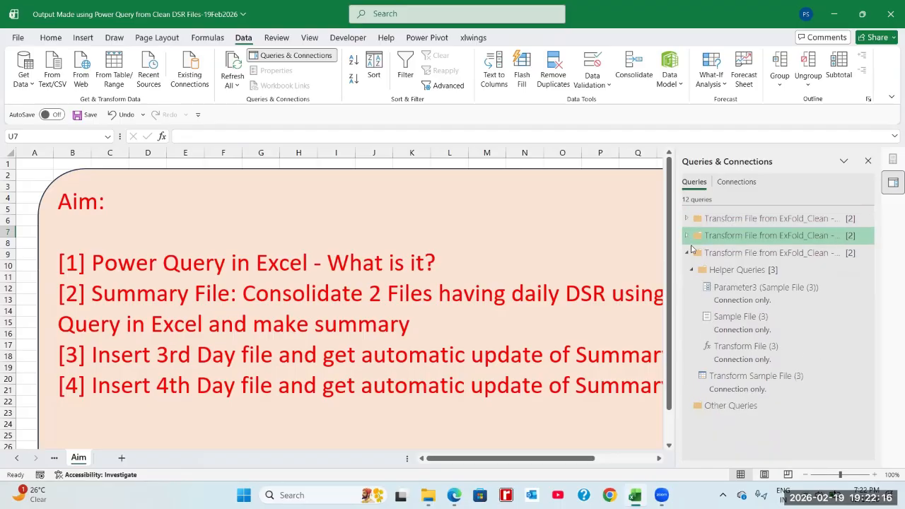
{"action": "left_click", "coordinate": [685, 253]}
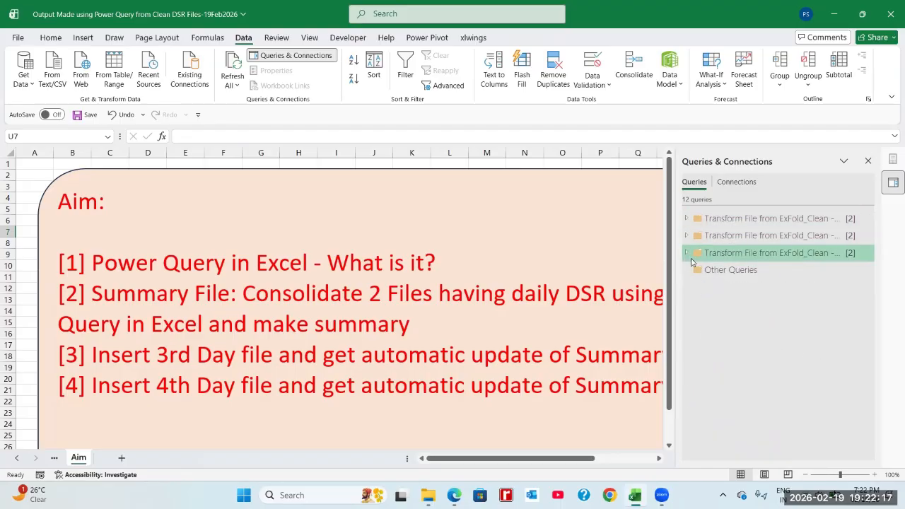
{"action": "left_click", "coordinate": [729, 272]}
{"action": "right_click", "coordinate": [729, 272]}
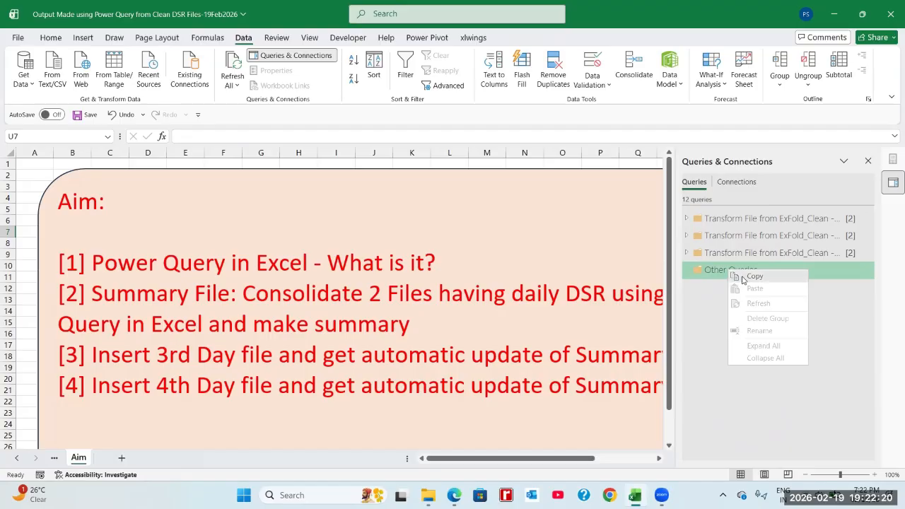
{"action": "left_click", "coordinate": [716, 275]}
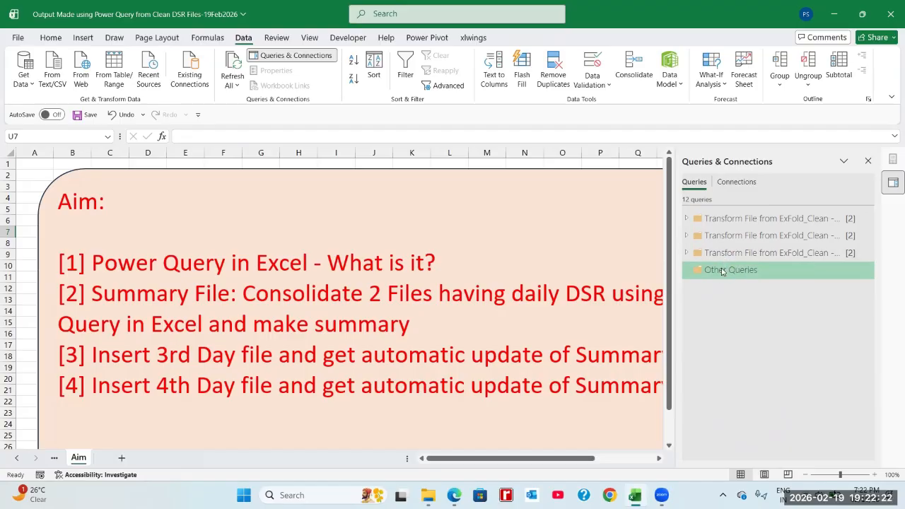
{"action": "right_click", "coordinate": [723, 272]}
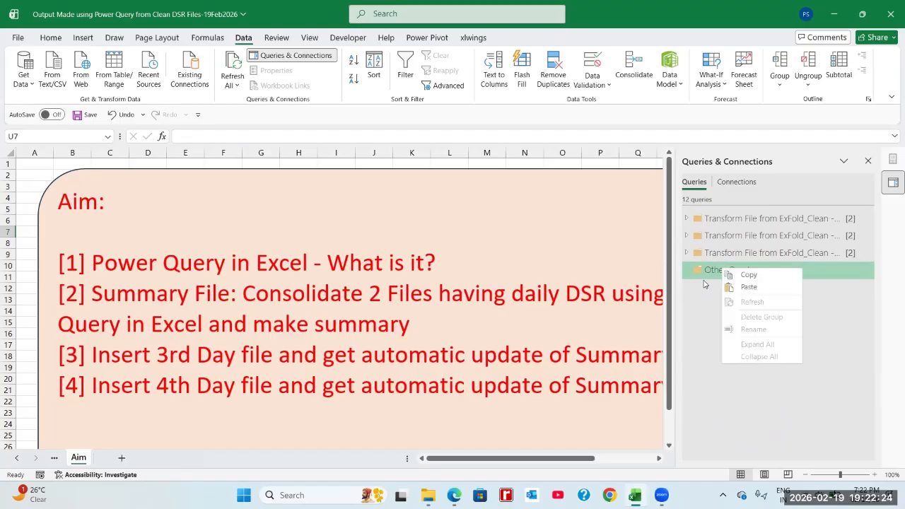
{"action": "left_click", "coordinate": [704, 276]}
Step: Delete the three "Transform File from ExFold_Clean" query groups together with all the queries inside them
{"action": "right_click", "coordinate": [711, 256]}
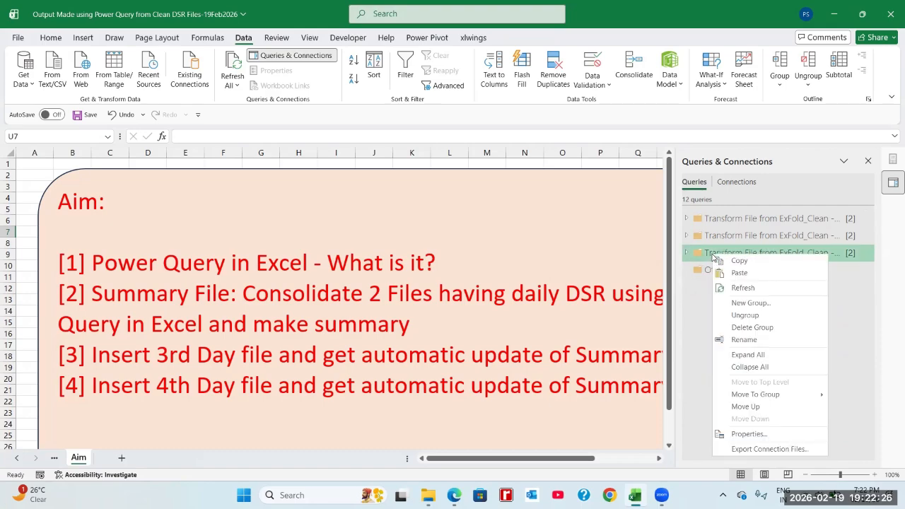
{"action": "left_click", "coordinate": [749, 328]}
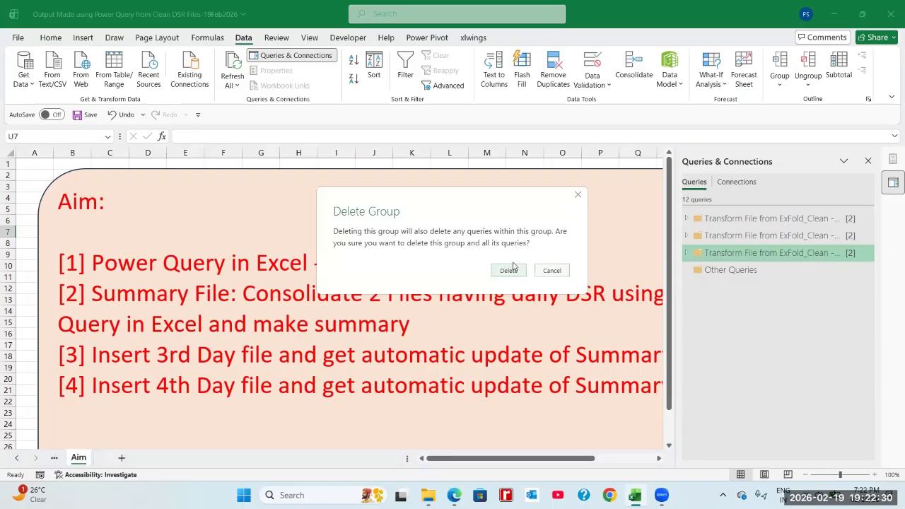
{"action": "left_click", "coordinate": [509, 270]}
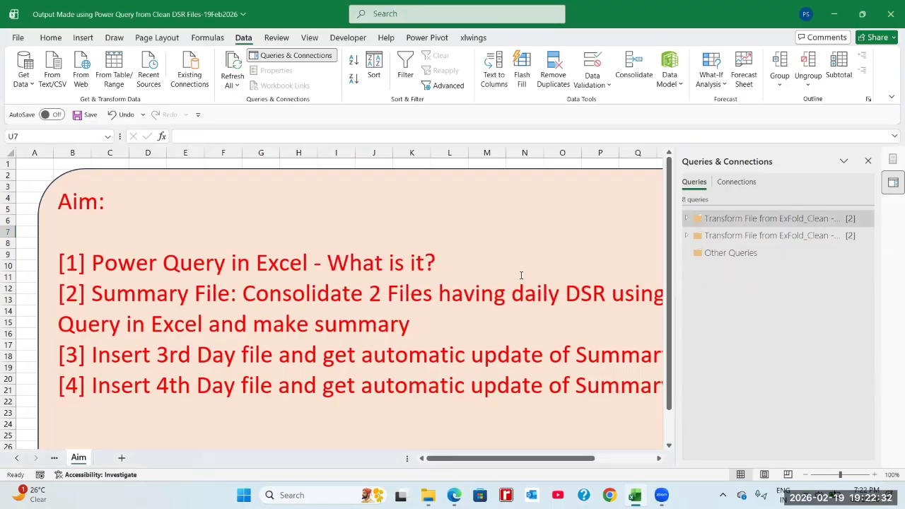
{"action": "right_click", "coordinate": [737, 237]}
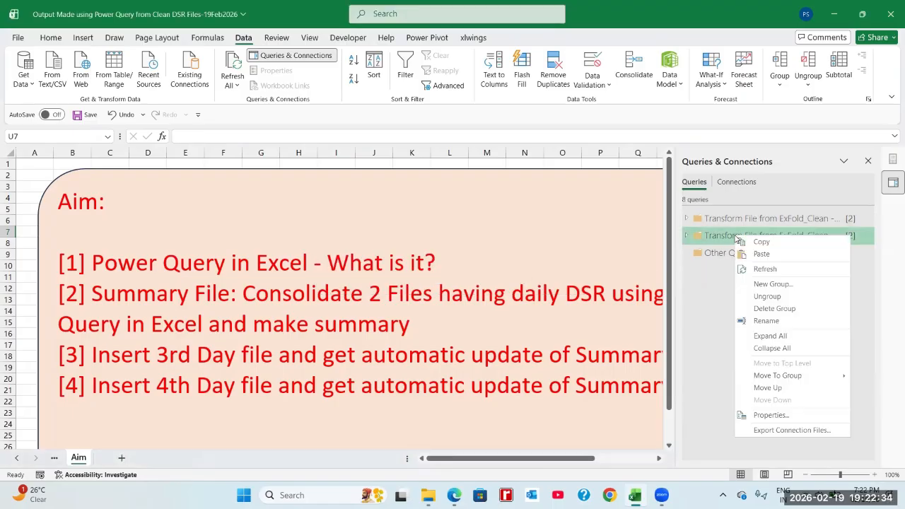
{"action": "left_click", "coordinate": [775, 308]}
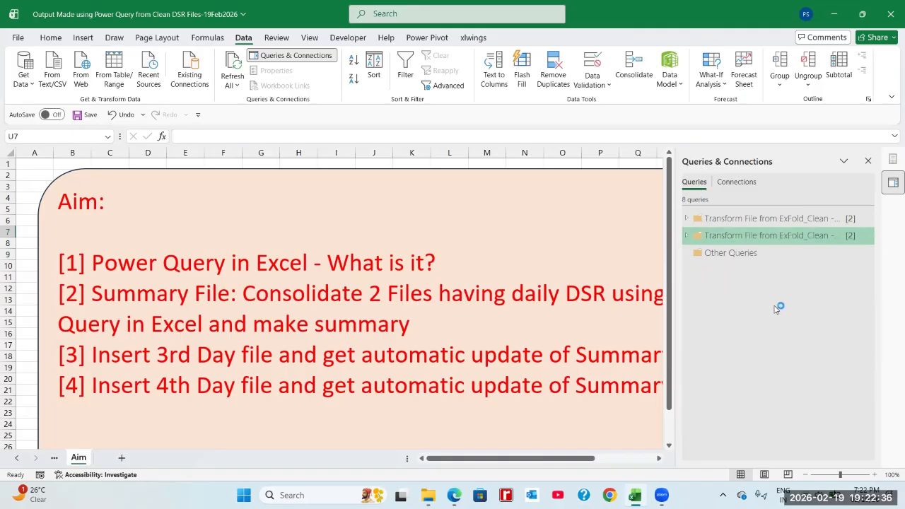
{"action": "left_click", "coordinate": [502, 270]}
{"action": "right_click", "coordinate": [720, 222]}
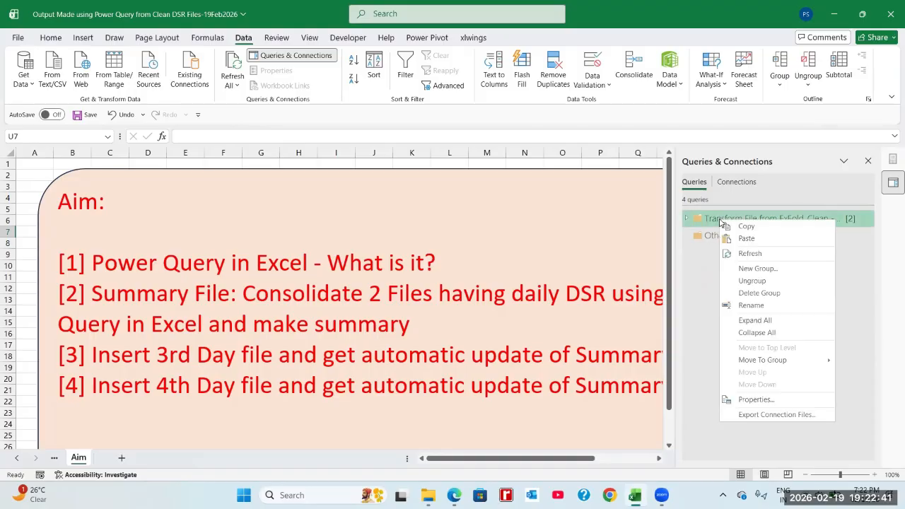
{"action": "left_click", "coordinate": [760, 292]}
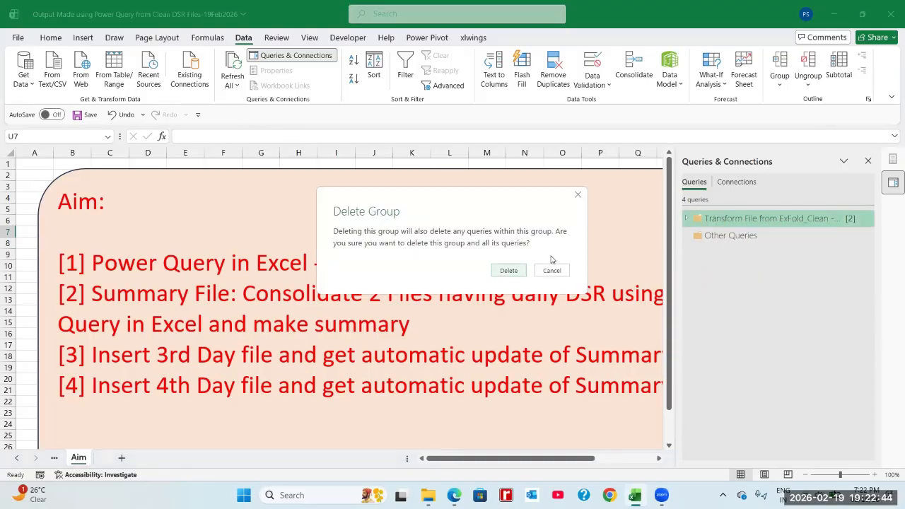
{"action": "left_click", "coordinate": [522, 271]}
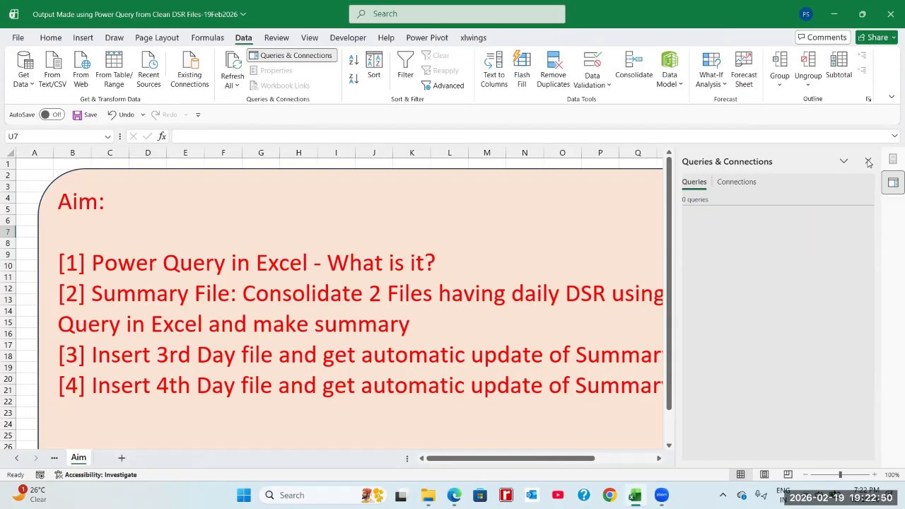
Step: Close the workbook's query list and save the workbook with Sheet1 active
{"action": "left_click", "coordinate": [868, 161]}
{"action": "left_click", "coordinate": [827, 224]}
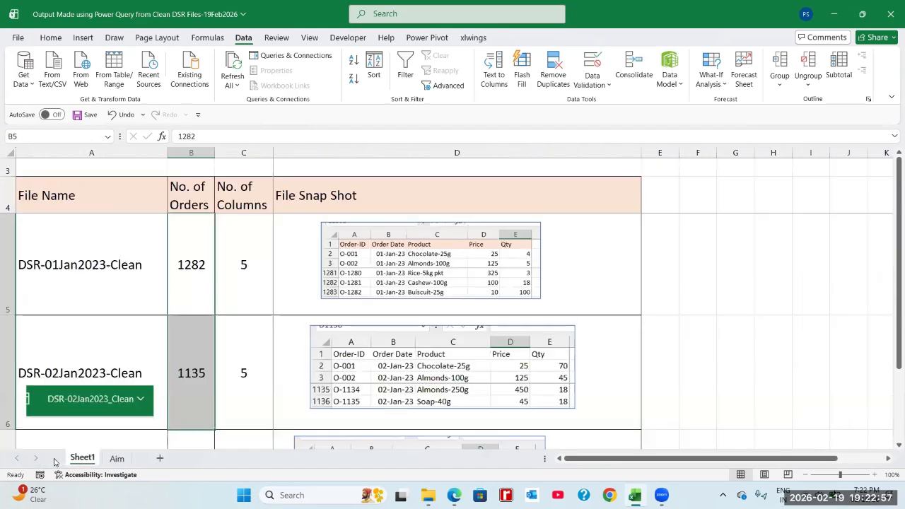
{"action": "left_click", "coordinate": [53, 457]}
{"action": "left_click", "coordinate": [254, 276]}
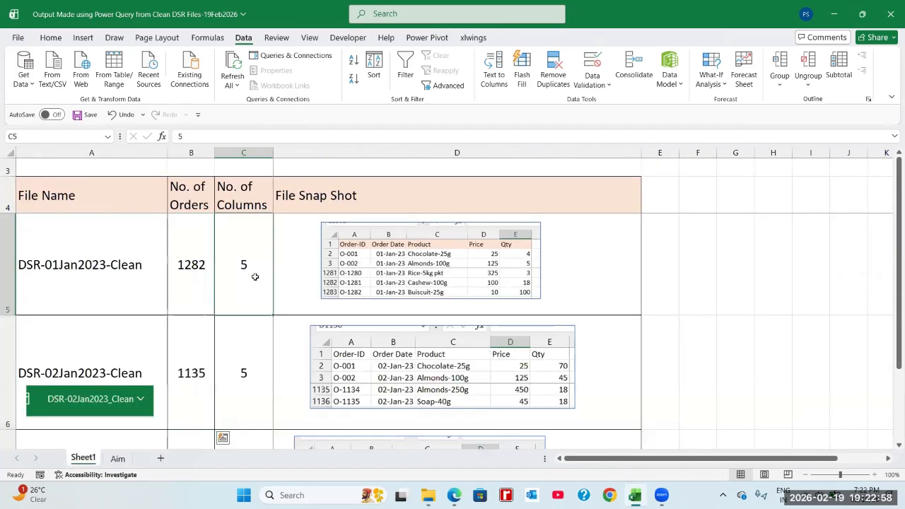
{"action": "key", "text": "ctrl+s"}
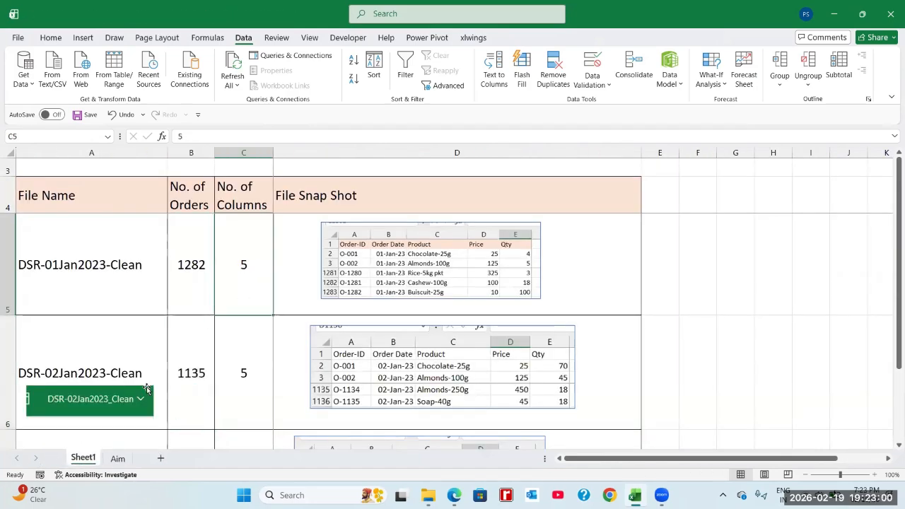
Step: Review the Aim sheet and the table of DSR files with their order and column counts on Sheet1
{"action": "left_click", "coordinate": [115, 460]}
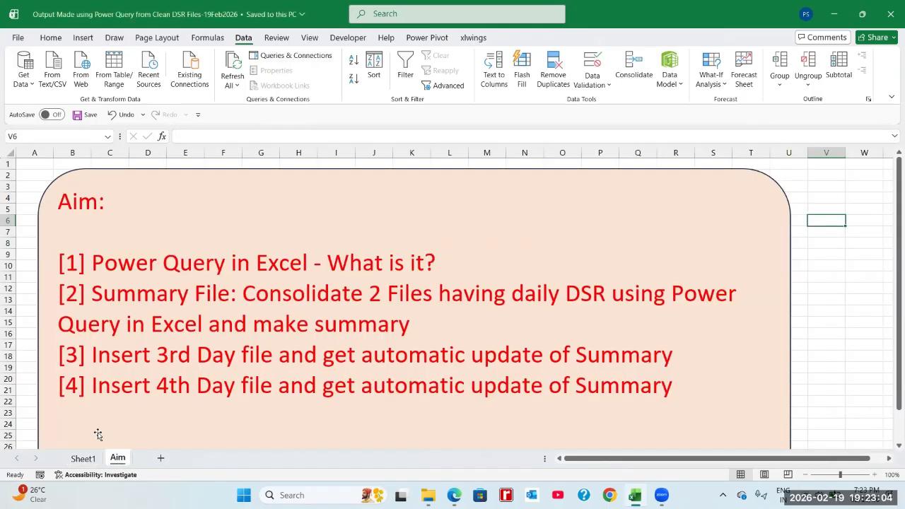
{"action": "left_click", "coordinate": [85, 458]}
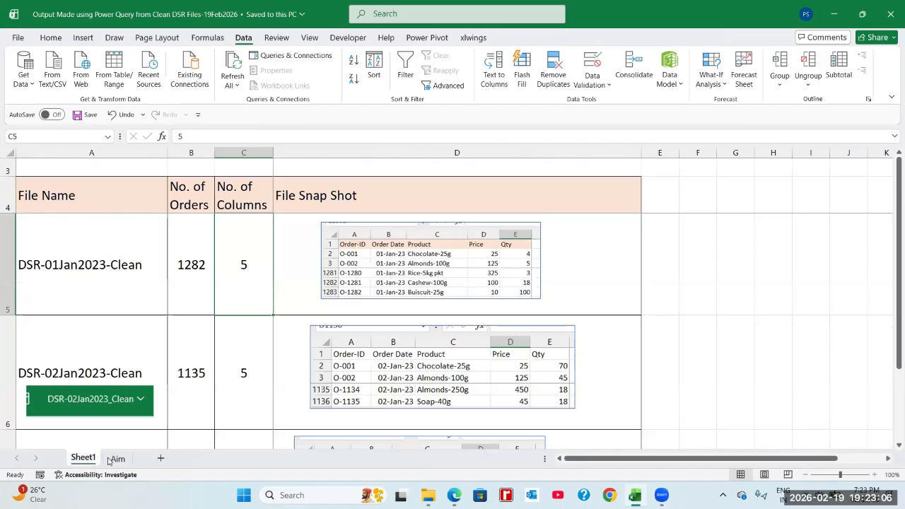
{"action": "left_click", "coordinate": [245, 373]}
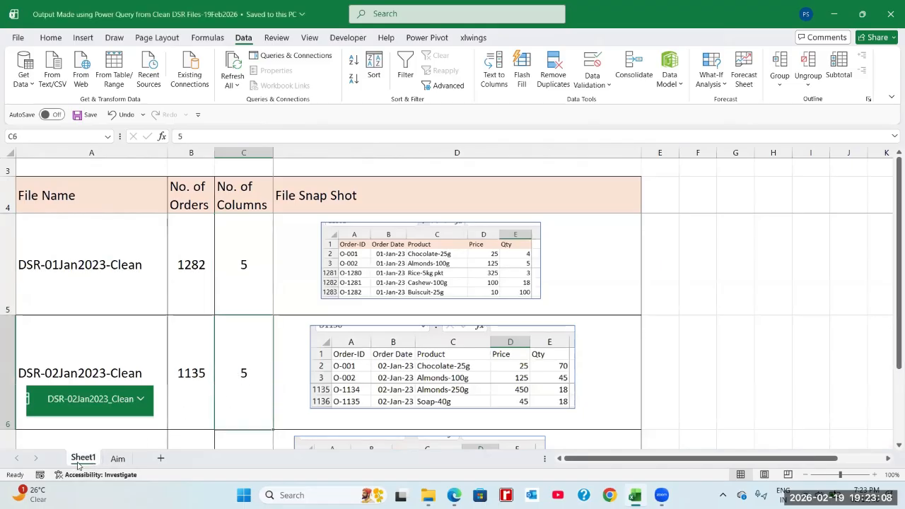
{"action": "left_click", "coordinate": [244, 281]}
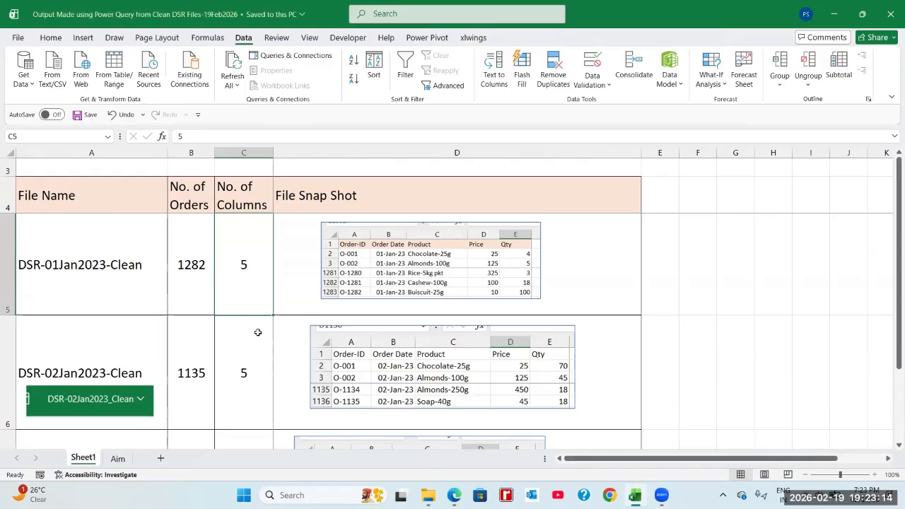
{"action": "left_click", "coordinate": [241, 172]}
{"action": "left_click", "coordinate": [192, 170]}
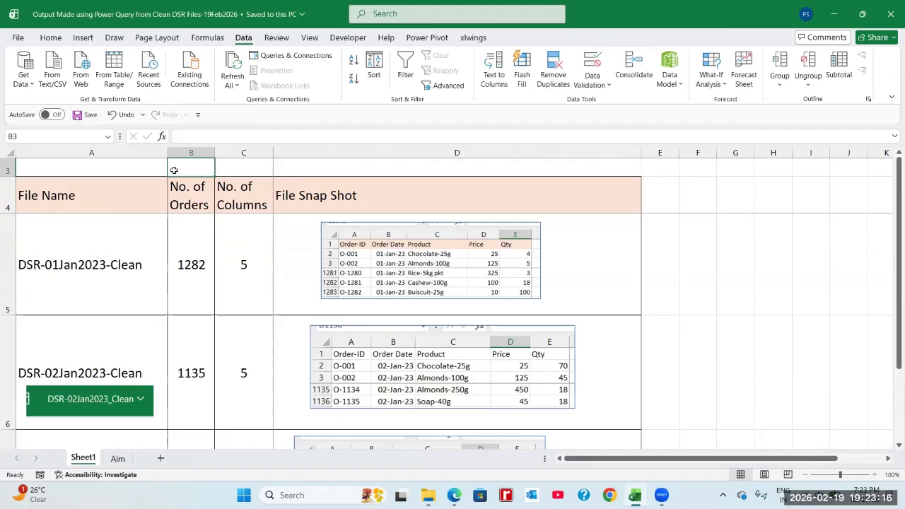
{"action": "left_click", "coordinate": [135, 167]}
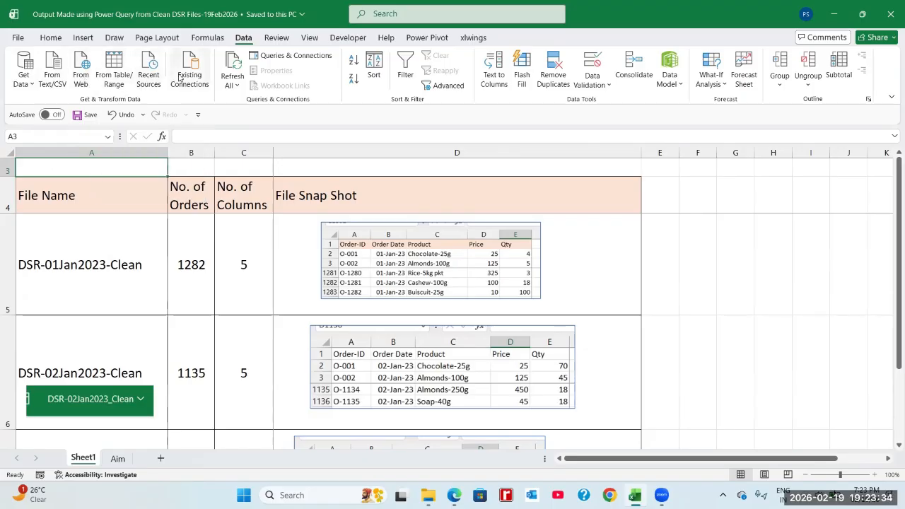
{"action": "left_click", "coordinate": [31, 85]}
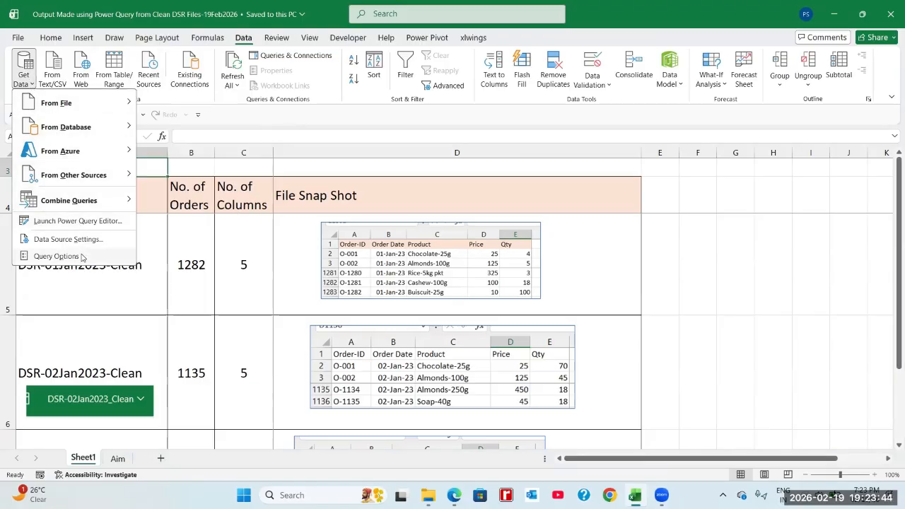
{"action": "mouse_move", "coordinate": [84, 112]}
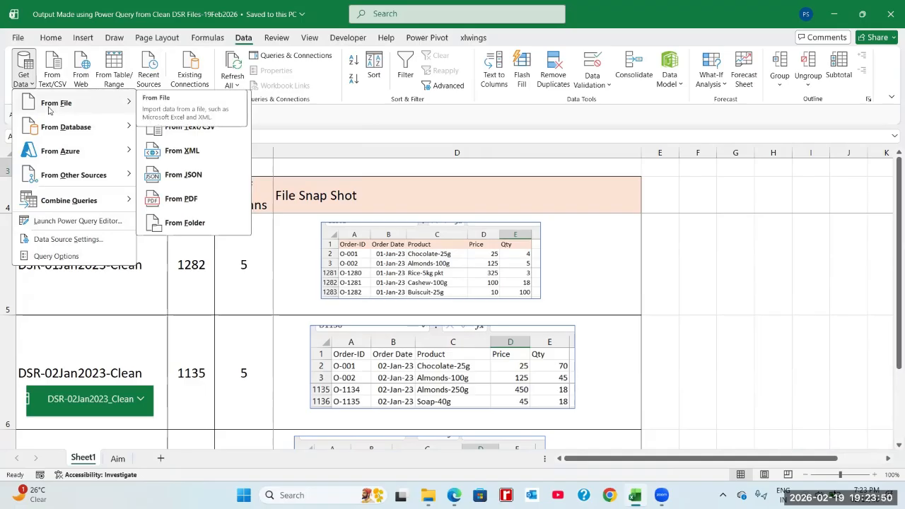
{"action": "key", "text": "Escape"}
Step: Switch to File Explorer and preview DSR-01Jan2023_Clean and DSR-02Jan2023_Clean in the folder "ExFold_Clean - 19Feb2026"
{"action": "key", "text": "alt+Tab"}
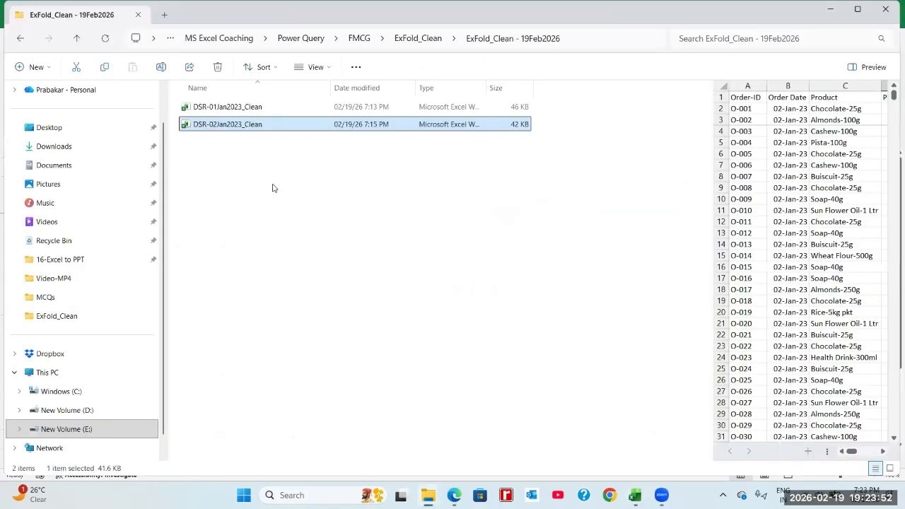
{"action": "left_click", "coordinate": [314, 169]}
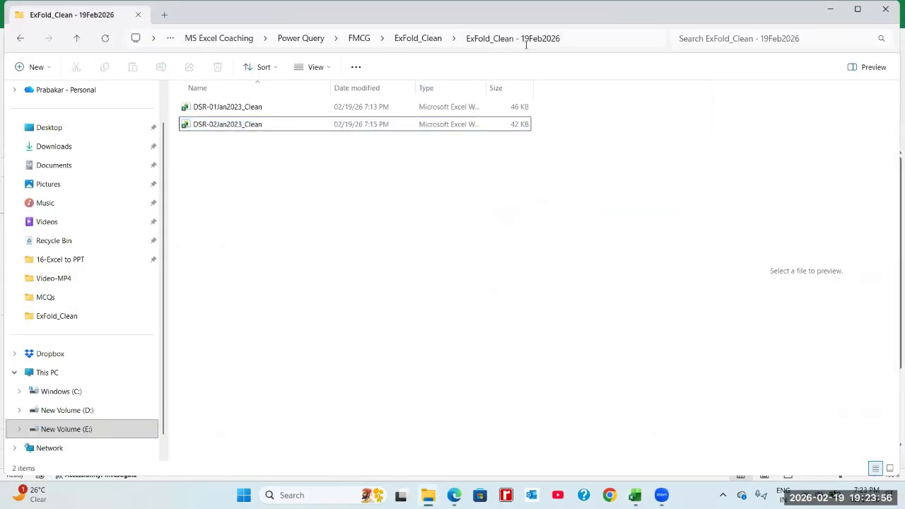
{"action": "left_click", "coordinate": [258, 107]}
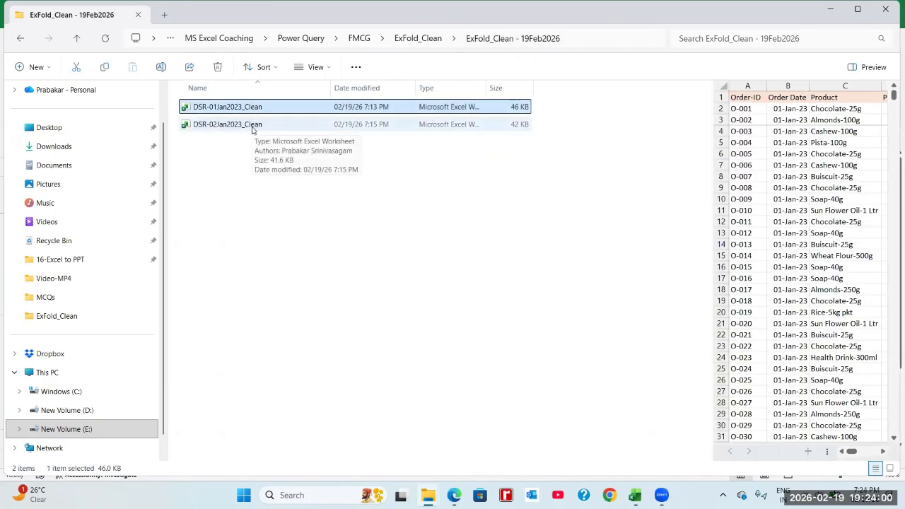
{"action": "left_click", "coordinate": [252, 125]}
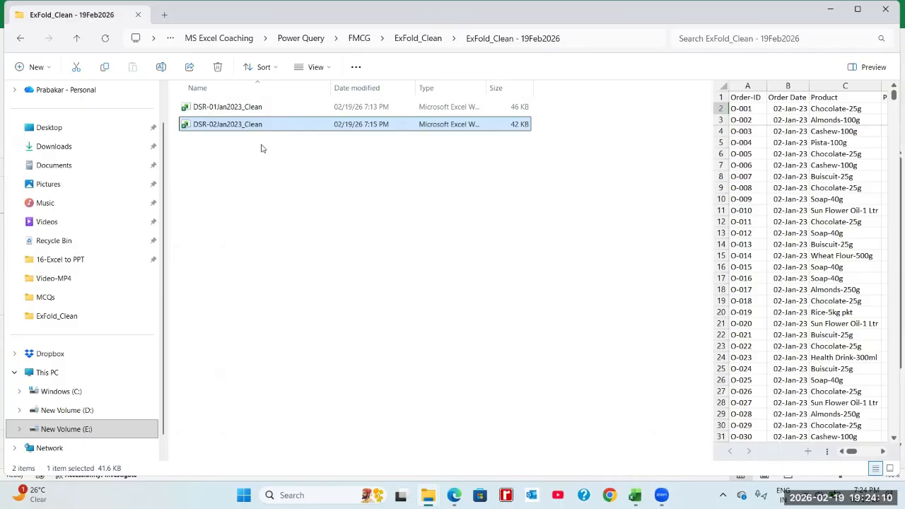
{"action": "left_click", "coordinate": [256, 147]}
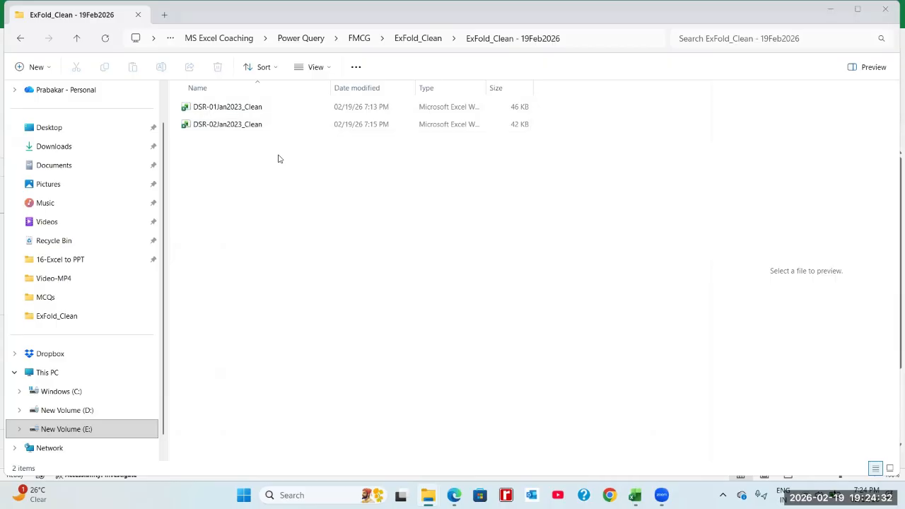
Step: Back in Excel, start a data import from the folder "ExFold_Clean - 19Feb2026" and view its file list through the Folder Path column
{"action": "key", "text": "alt+Tab"}
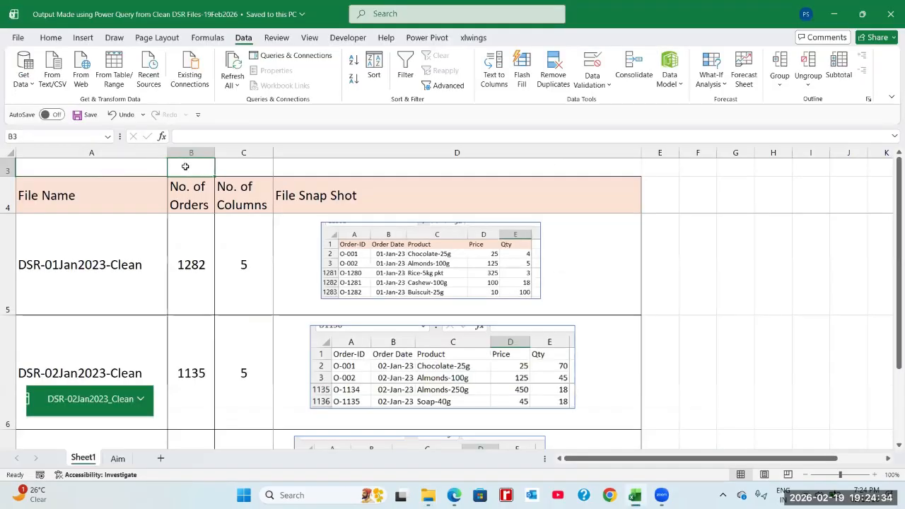
{"action": "left_click", "coordinate": [32, 86]}
{"action": "mouse_move", "coordinate": [49, 103]}
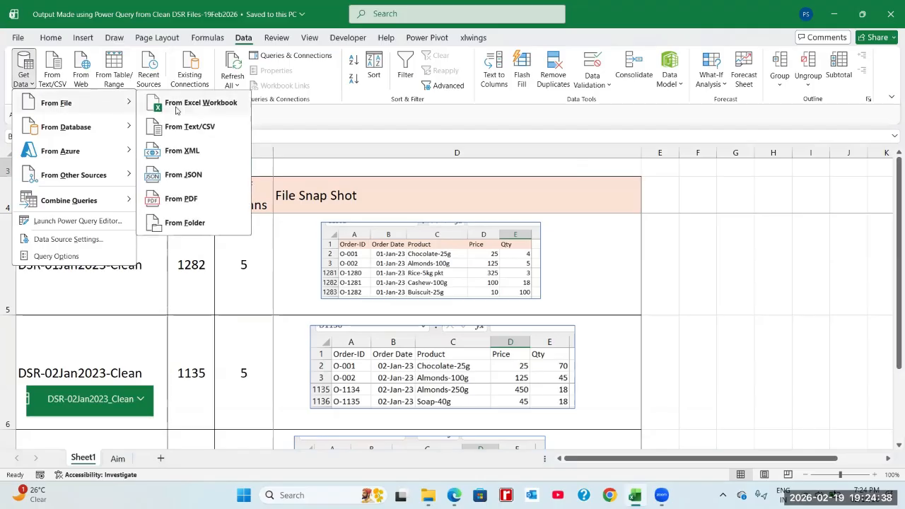
{"action": "left_click", "coordinate": [197, 225]}
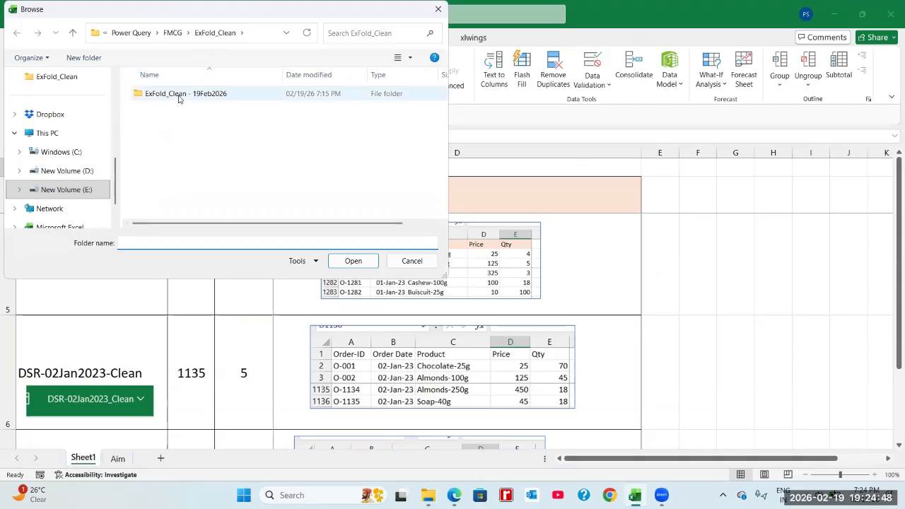
{"action": "left_click", "coordinate": [178, 99]}
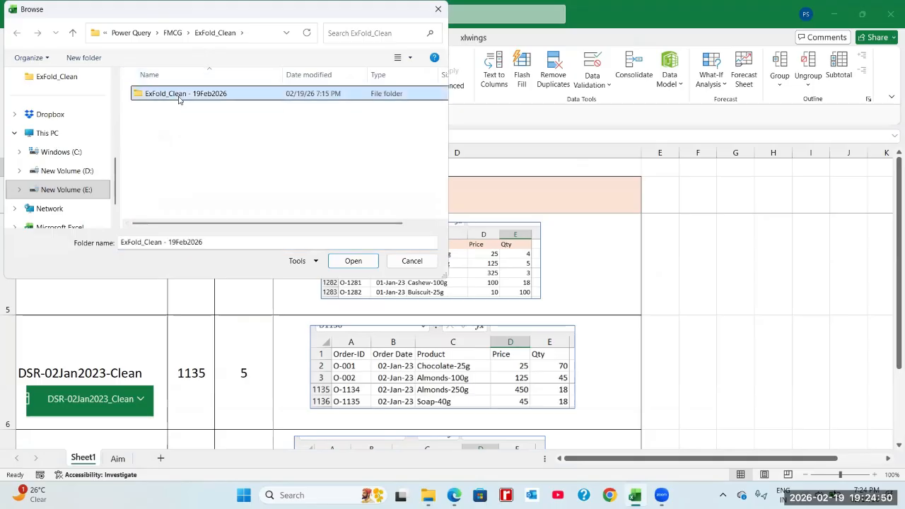
{"action": "double_click", "coordinate": [178, 99]}
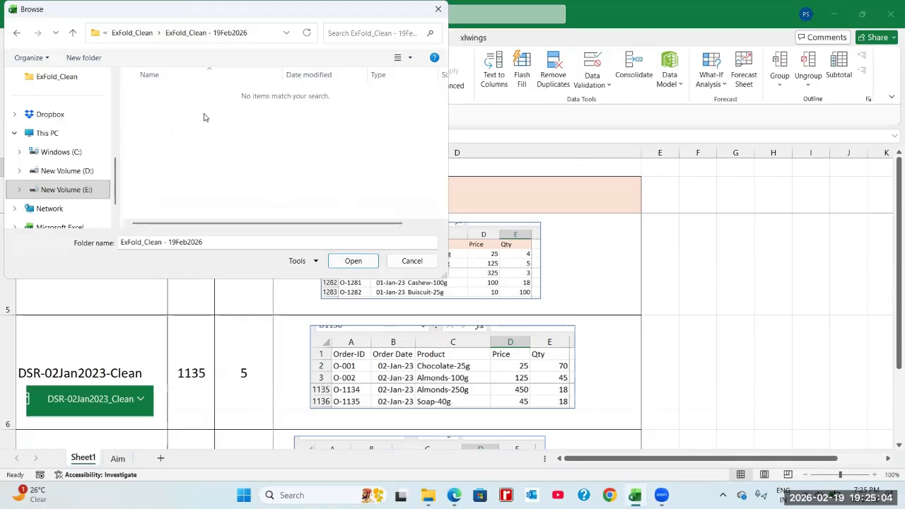
{"action": "left_click", "coordinate": [353, 261]}
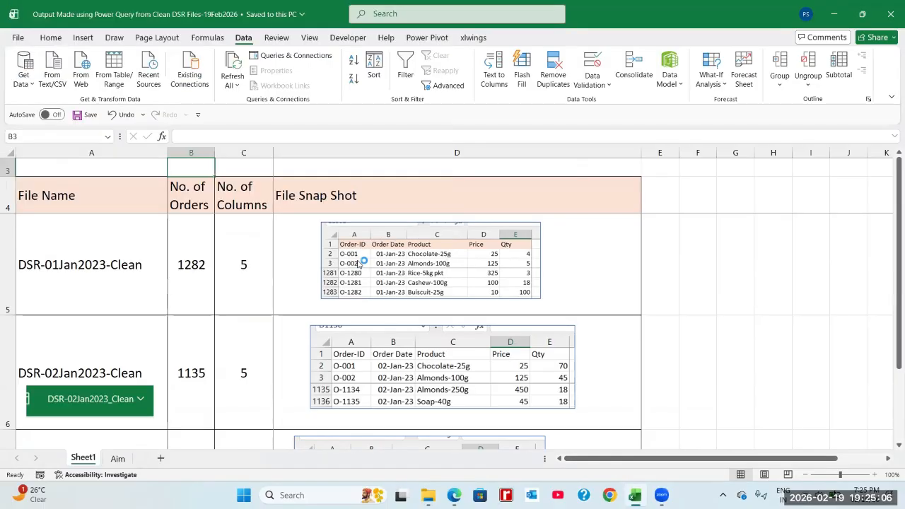
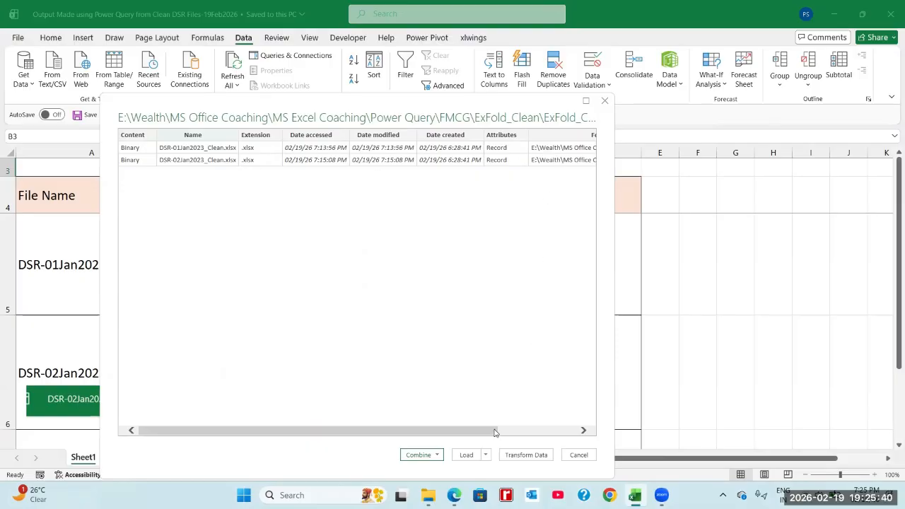
{"action": "left_click_drag", "start_coordinate": [497, 433], "coordinate": [515, 224]}
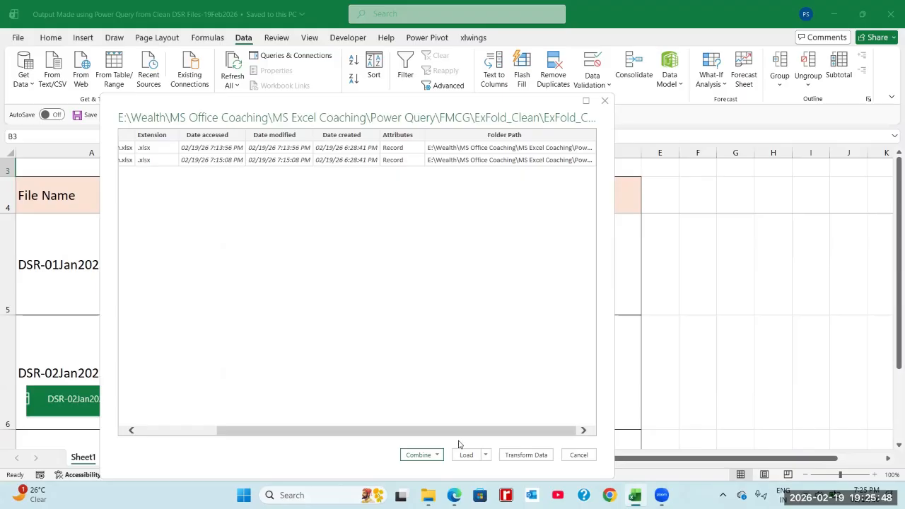
Step: Start Combine & Load for the files in the folder, keeping First file as the sample file
{"action": "left_click_drag", "start_coordinate": [385, 432], "coordinate": [313, 431]}
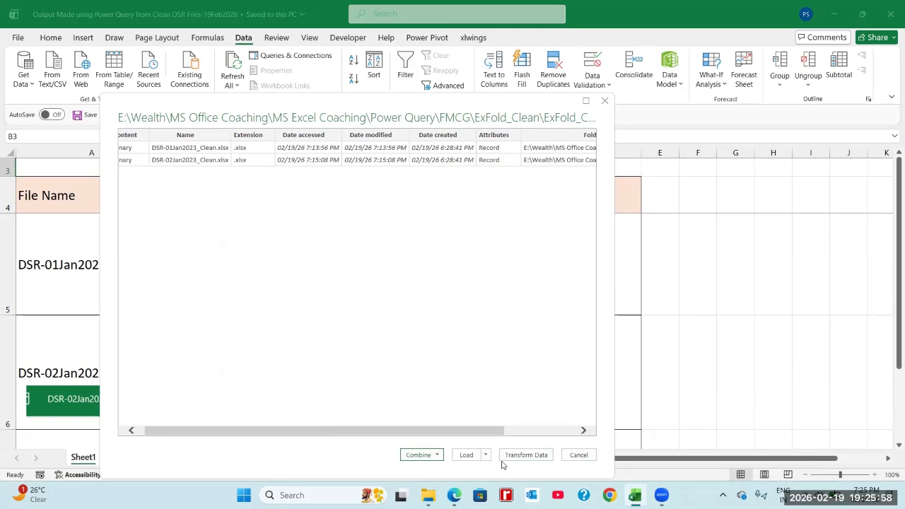
{"action": "left_click", "coordinate": [437, 455]}
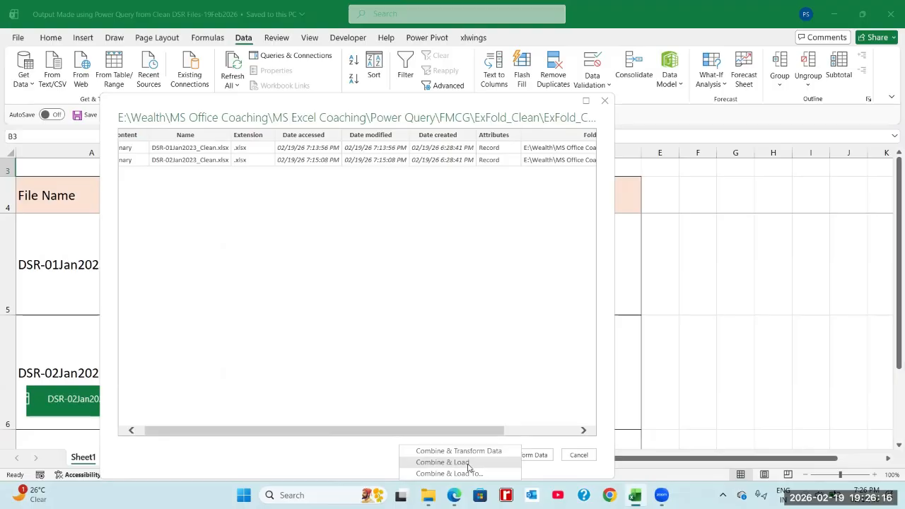
{"action": "left_click", "coordinate": [442, 462]}
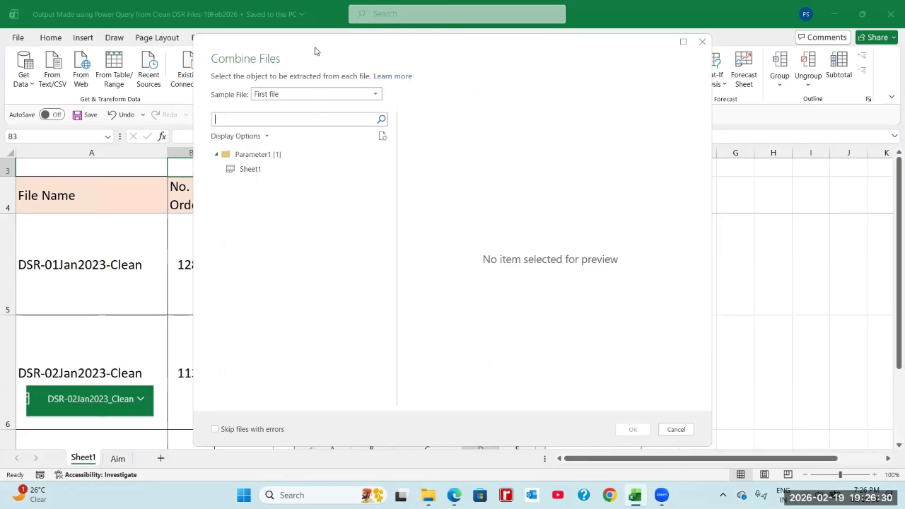
{"action": "left_click_drag", "start_coordinate": [315, 51], "coordinate": [270, 78]}
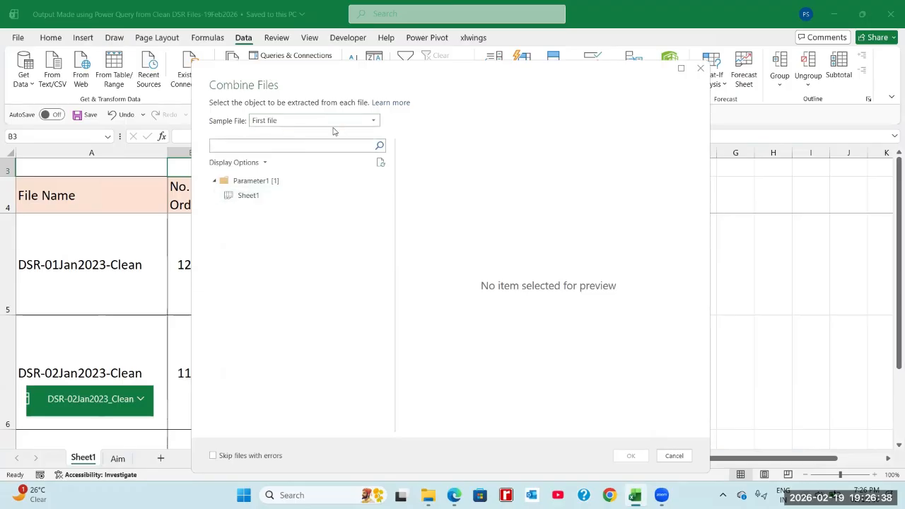
{"action": "left_click", "coordinate": [374, 121]}
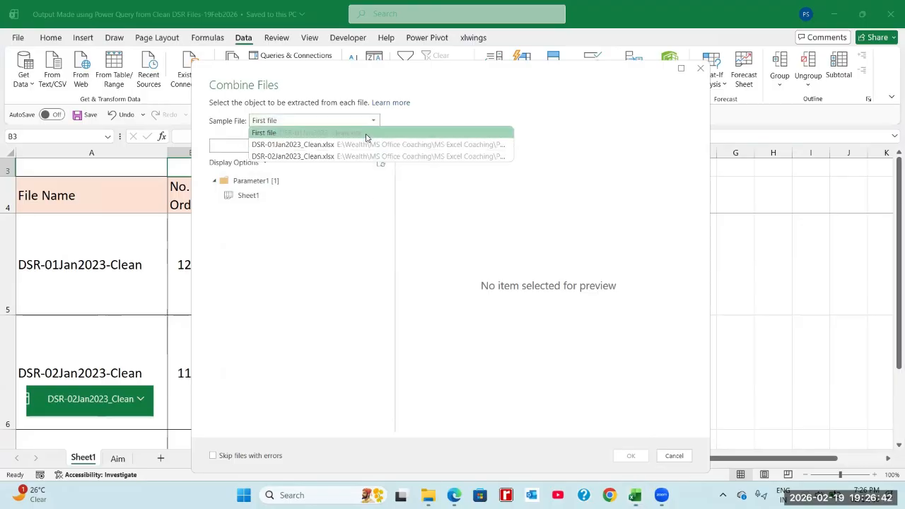
{"action": "left_click", "coordinate": [366, 134]}
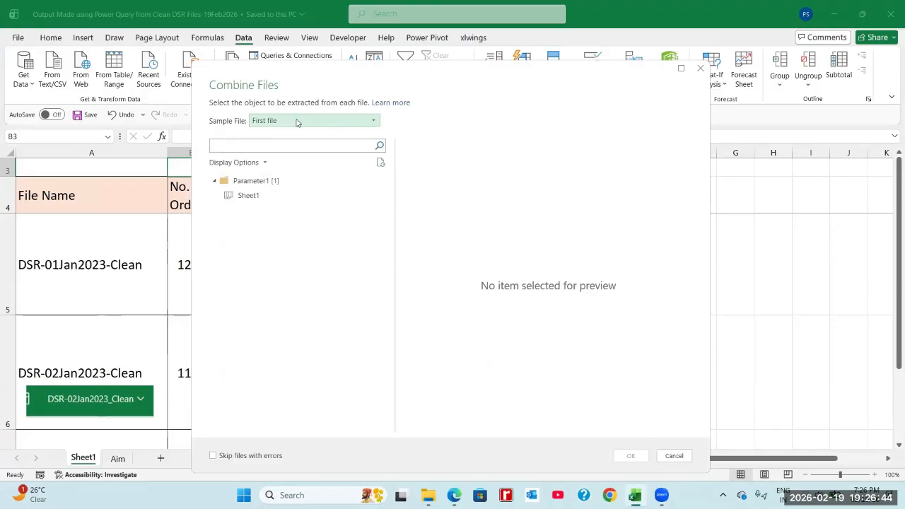
{"action": "left_click", "coordinate": [374, 121]}
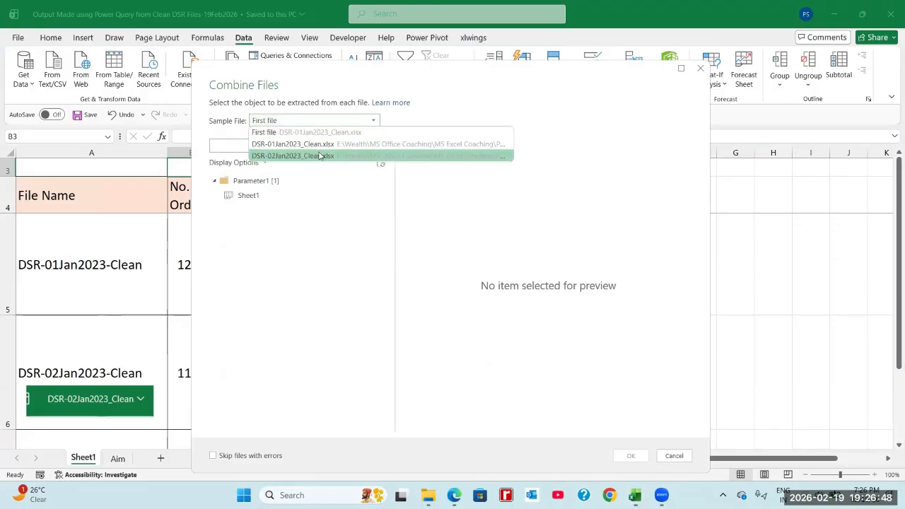
{"action": "left_click", "coordinate": [379, 132]}
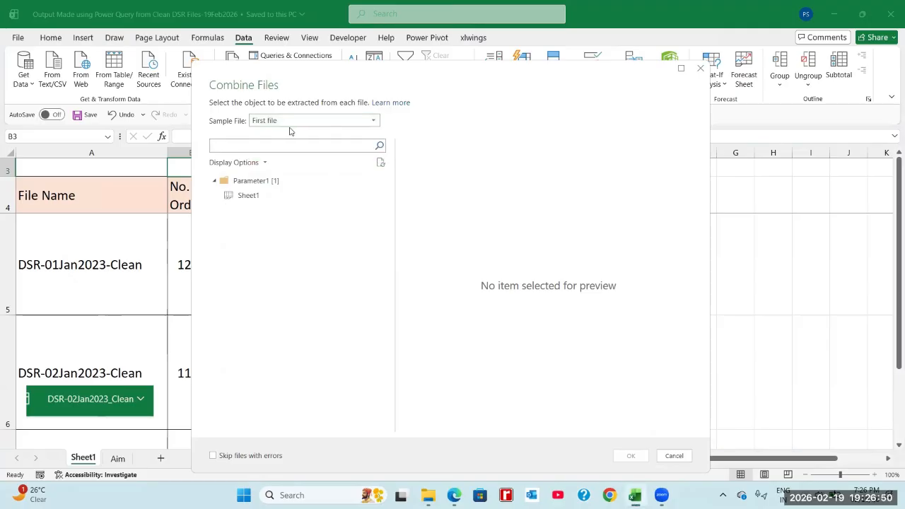
Step: Turn the data previews off and back on in the Combine Files dialog
{"action": "left_click", "coordinate": [265, 163]}
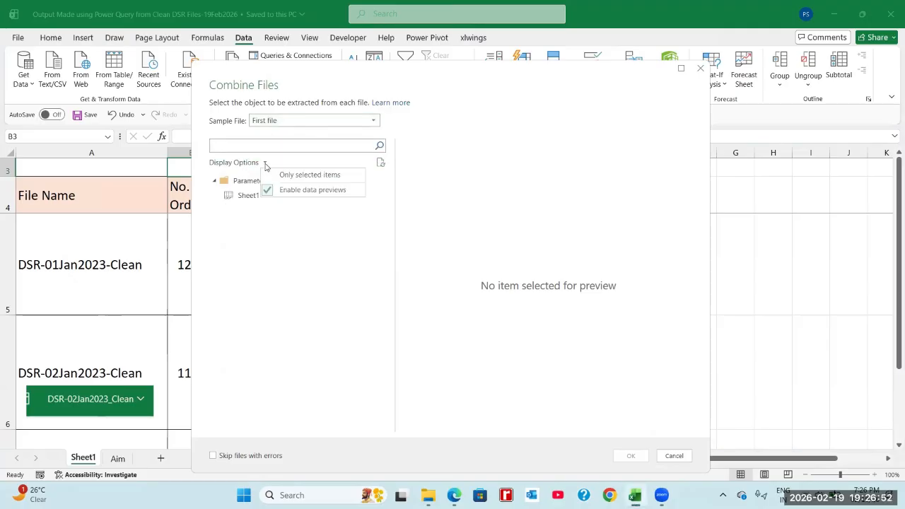
{"action": "left_click", "coordinate": [309, 197]}
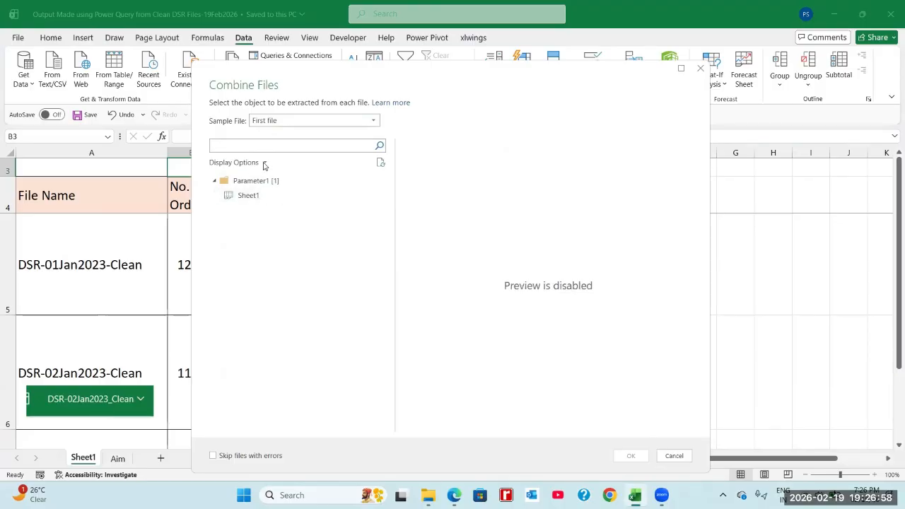
{"action": "left_click", "coordinate": [265, 163]}
{"action": "left_click", "coordinate": [290, 190]}
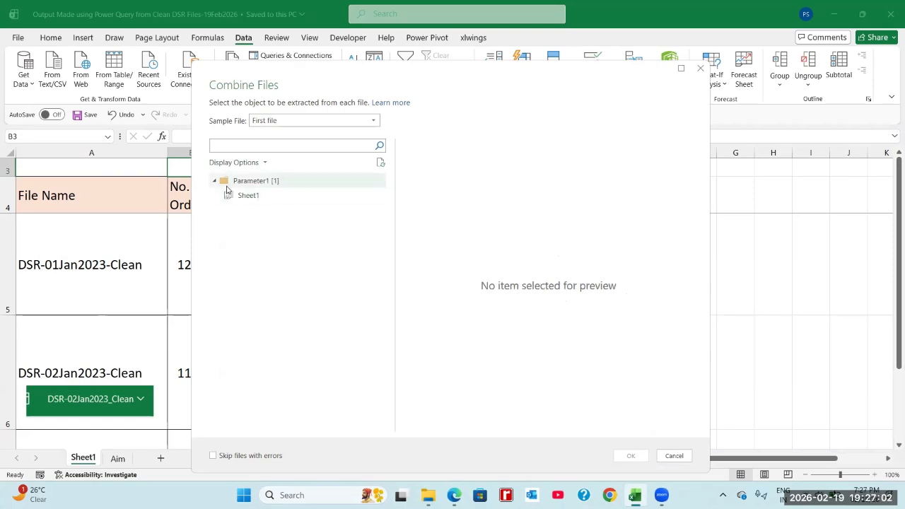
Step: Choose Sheet1 under Parameter1 as the object to extract from each file and preview its columns
{"action": "left_click", "coordinate": [215, 183]}
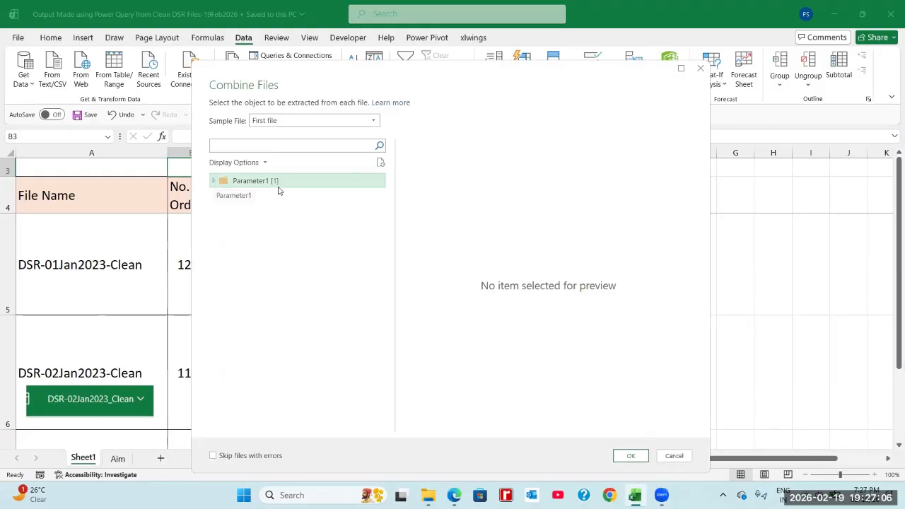
{"action": "left_click", "coordinate": [214, 182]}
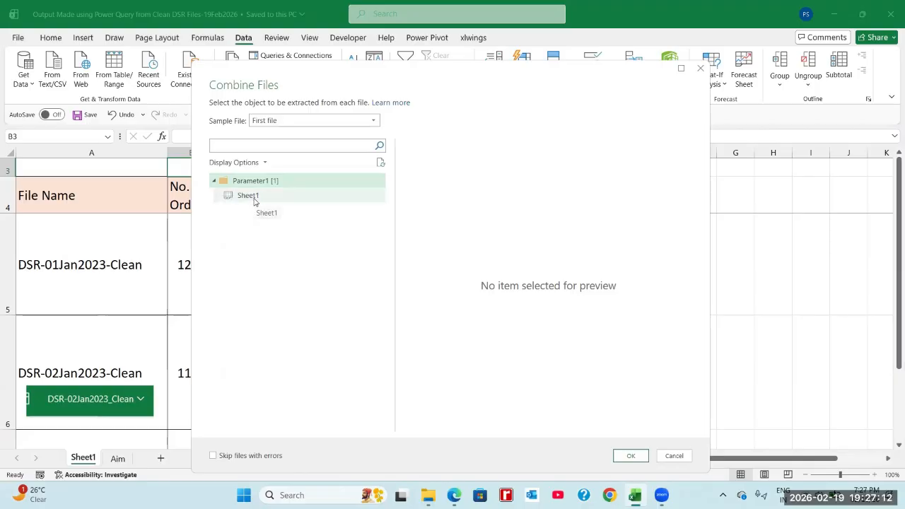
{"action": "left_click", "coordinate": [255, 201]}
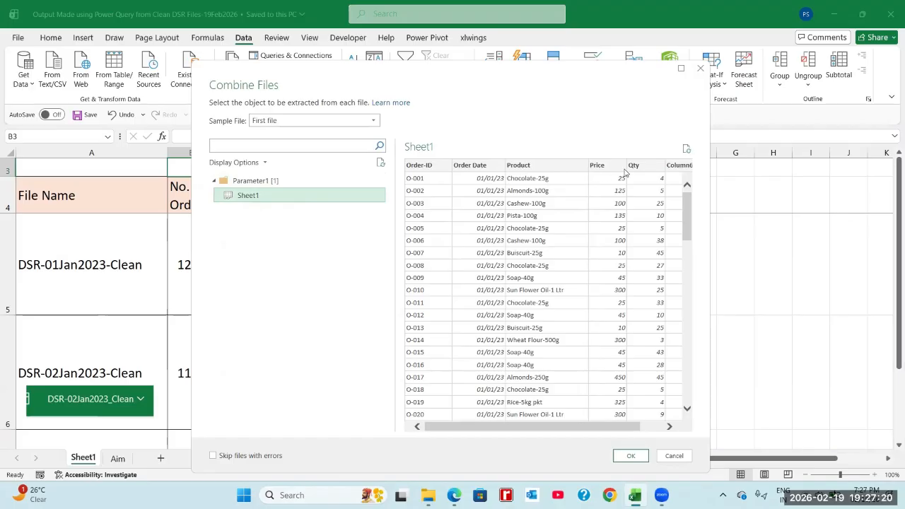
{"action": "left_click_drag", "start_coordinate": [625, 427], "coordinate": [658, 428]}
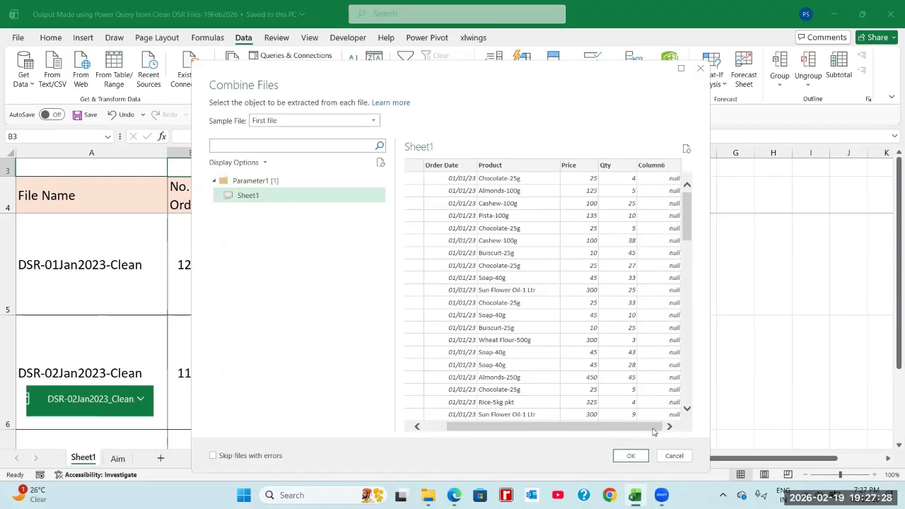
{"action": "left_click_drag", "start_coordinate": [654, 432], "coordinate": [571, 431]}
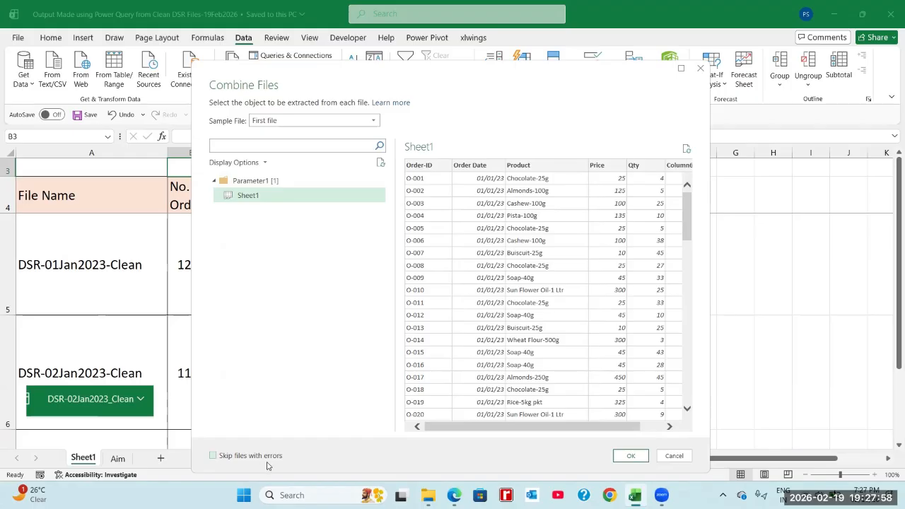
Step: Set files with errors to be skipped, load the combined data, and return to the workbook
{"action": "left_click", "coordinate": [214, 457]}
{"action": "left_click", "coordinate": [631, 457]}
{"action": "key", "text": "alt+Tab"}
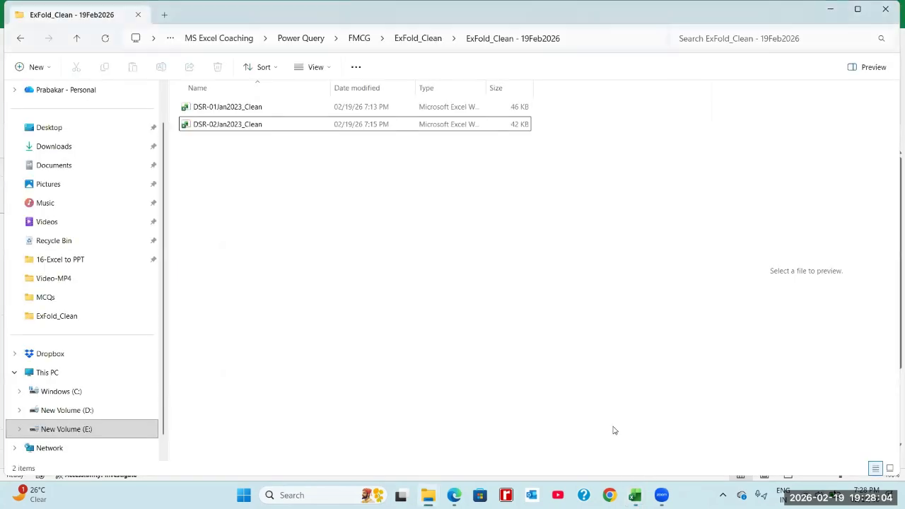
{"action": "left_click", "coordinate": [635, 495]}
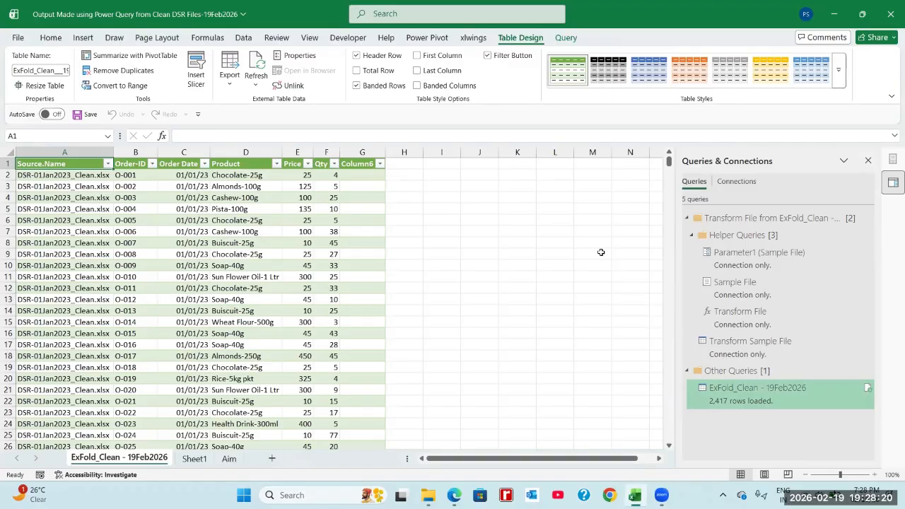
Step: Examine the loaded table, its Source.Name column and the details of the query "ExFold_Clean - 19Feb2026"
{"action": "left_click", "coordinate": [351, 209]}
{"action": "left_click", "coordinate": [284, 207]}
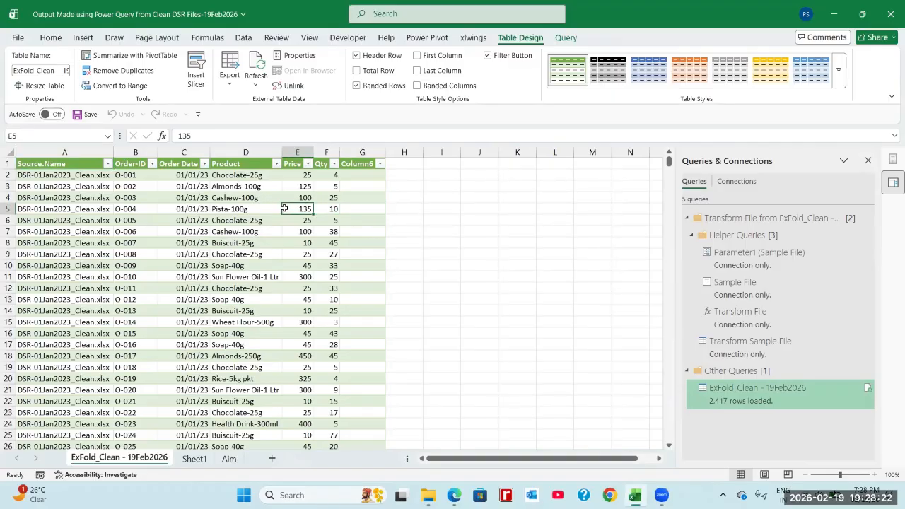
{"action": "mouse_move", "coordinate": [848, 396]}
{"action": "mouse_move", "coordinate": [733, 403]}
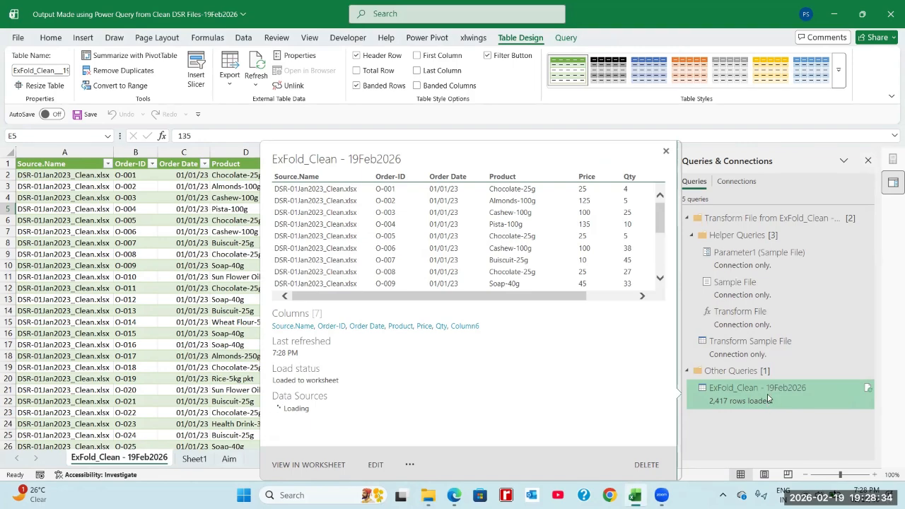
{"action": "left_click", "coordinate": [77, 255]}
{"action": "left_click", "coordinate": [91, 178]}
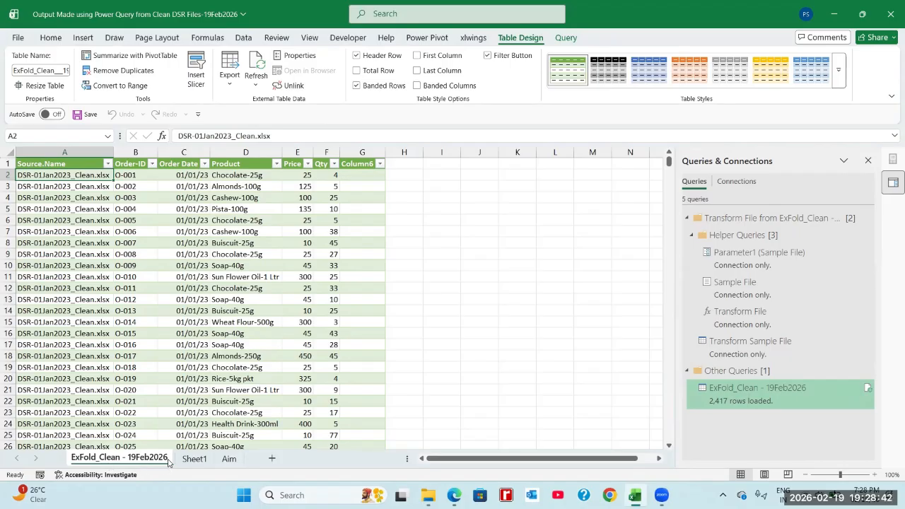
{"action": "left_click", "coordinate": [88, 187]}
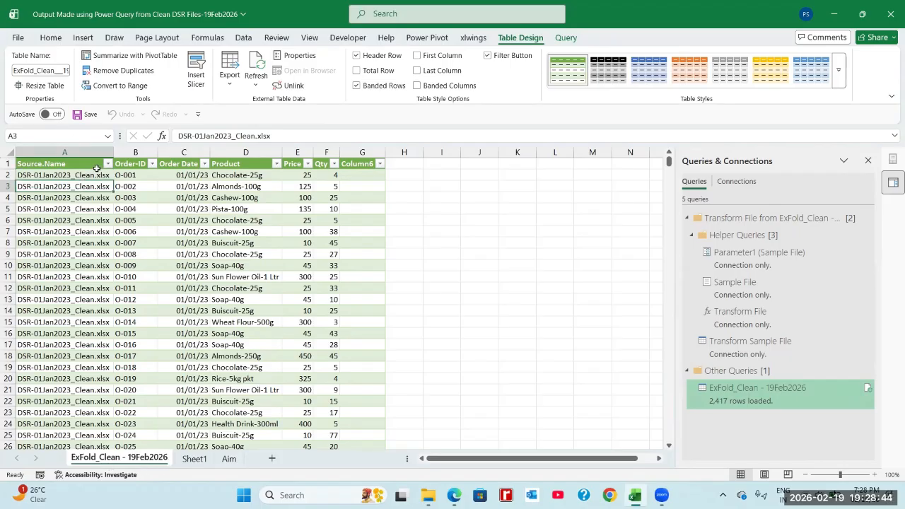
{"action": "left_click", "coordinate": [96, 168]}
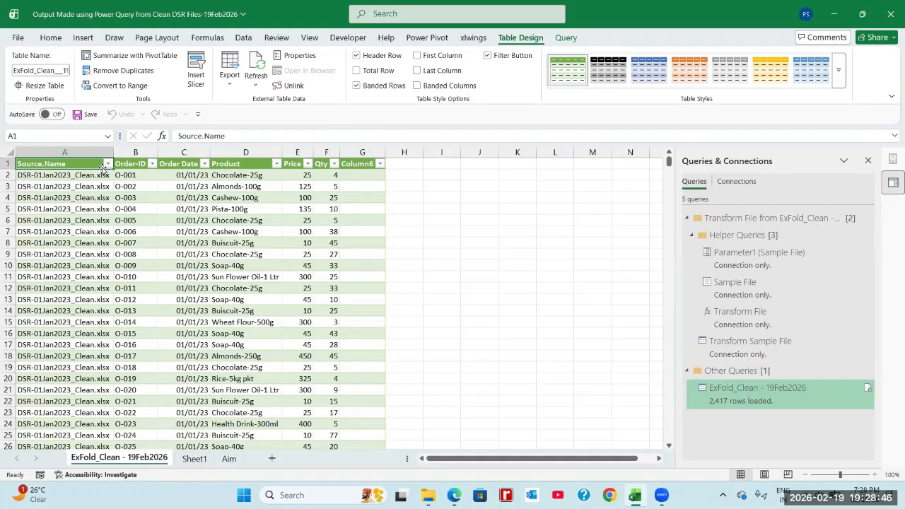
Step: Filter Source.Name to DSR-01Jan2023_Clean.xlsx and compare the record count with that file's order count on Sheet1
{"action": "left_click", "coordinate": [108, 164]}
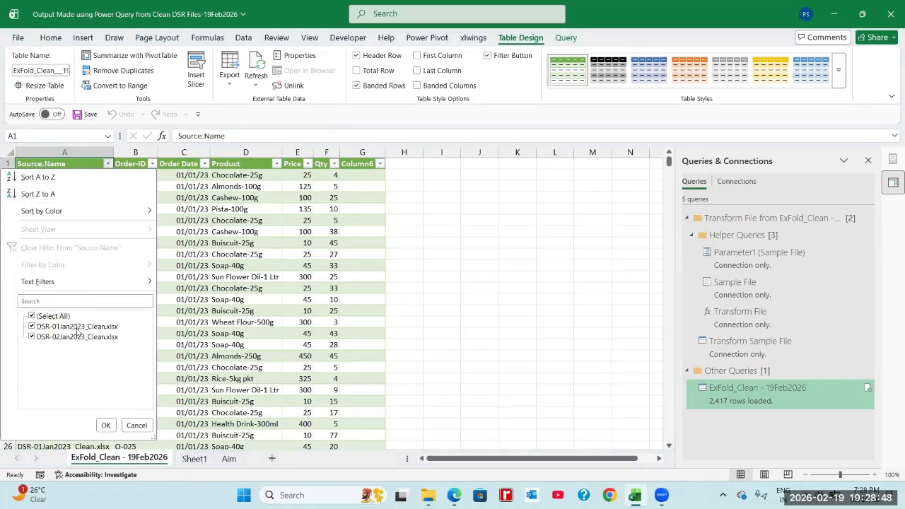
{"action": "left_click", "coordinate": [60, 316]}
{"action": "left_click", "coordinate": [60, 327]}
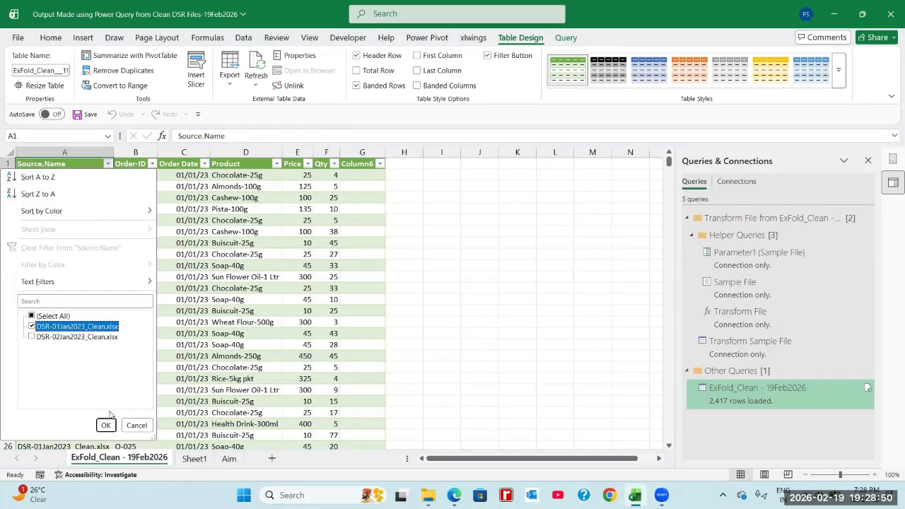
{"action": "left_click", "coordinate": [106, 425]}
{"action": "left_click", "coordinate": [75, 220]}
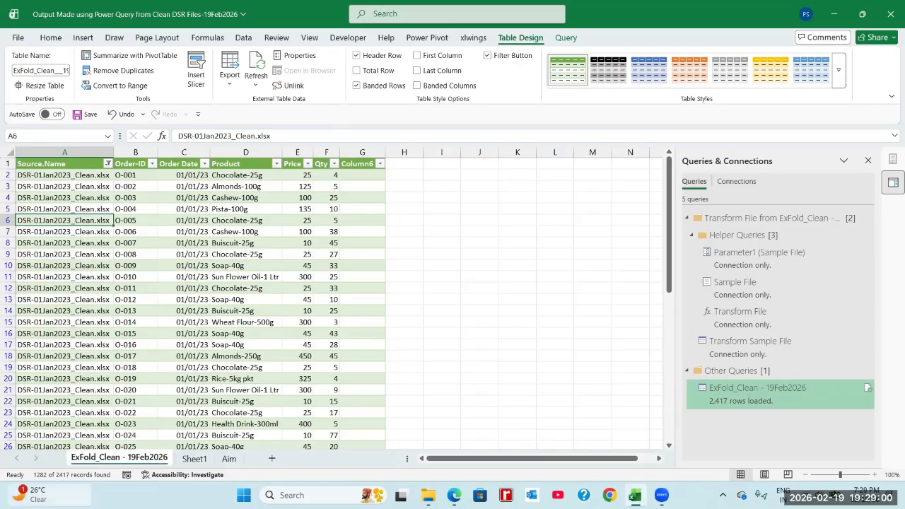
{"action": "left_click", "coordinate": [194, 458]}
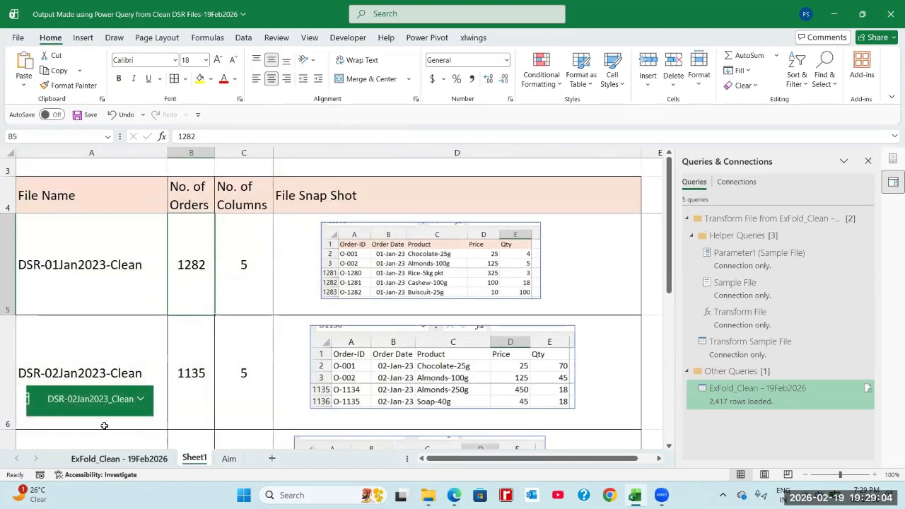
Step: Filter the combined table's Source.Name to DSR-02Jan2023_Clean.xlsx only and check the record count against that file's orders on Sheet1
{"action": "left_click", "coordinate": [106, 459]}
{"action": "left_click", "coordinate": [109, 164]}
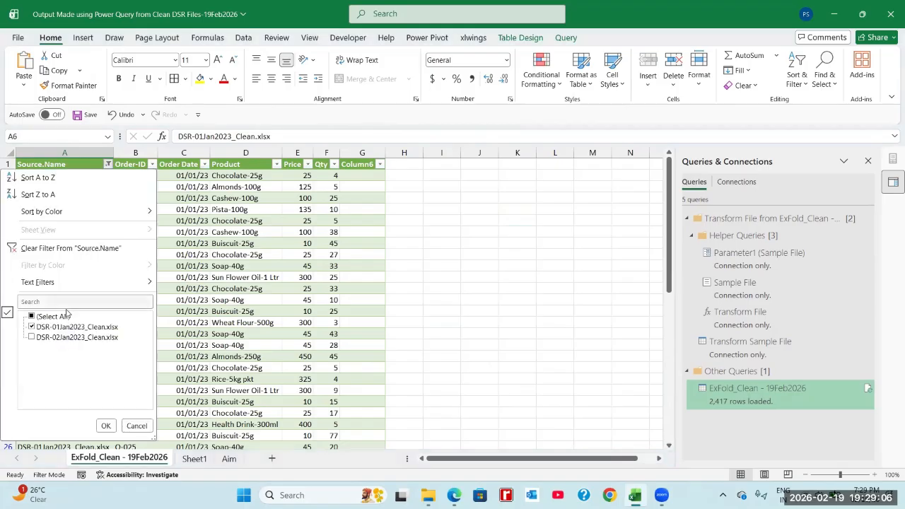
{"action": "left_click", "coordinate": [58, 327]}
{"action": "left_click", "coordinate": [33, 338]}
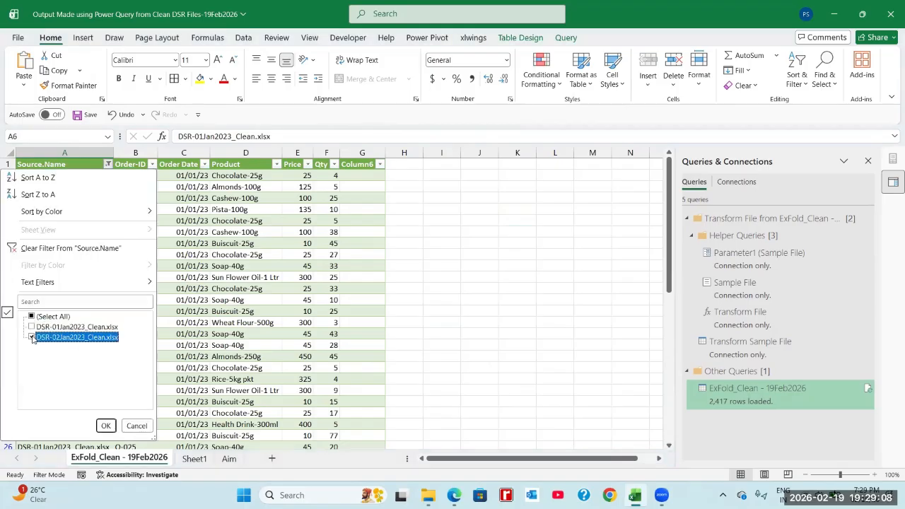
{"action": "left_click", "coordinate": [105, 426]}
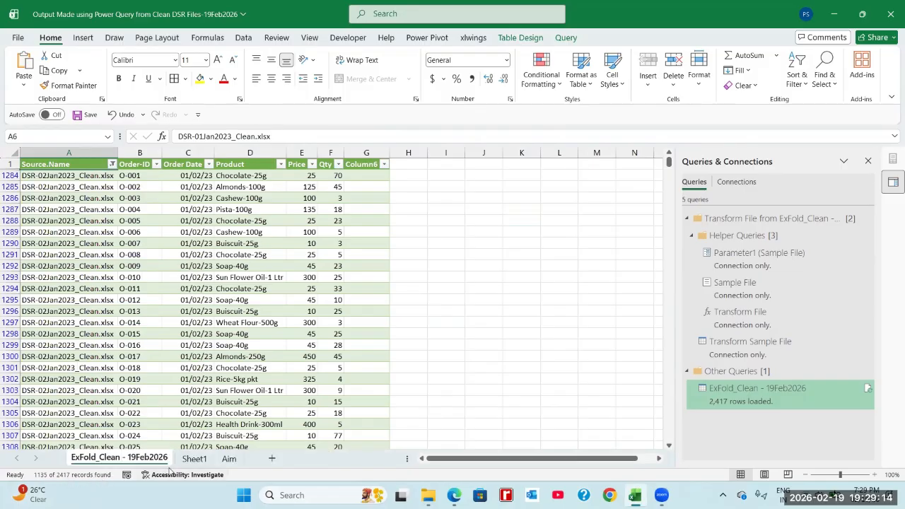
{"action": "left_click", "coordinate": [193, 458]}
{"action": "left_click", "coordinate": [190, 363]}
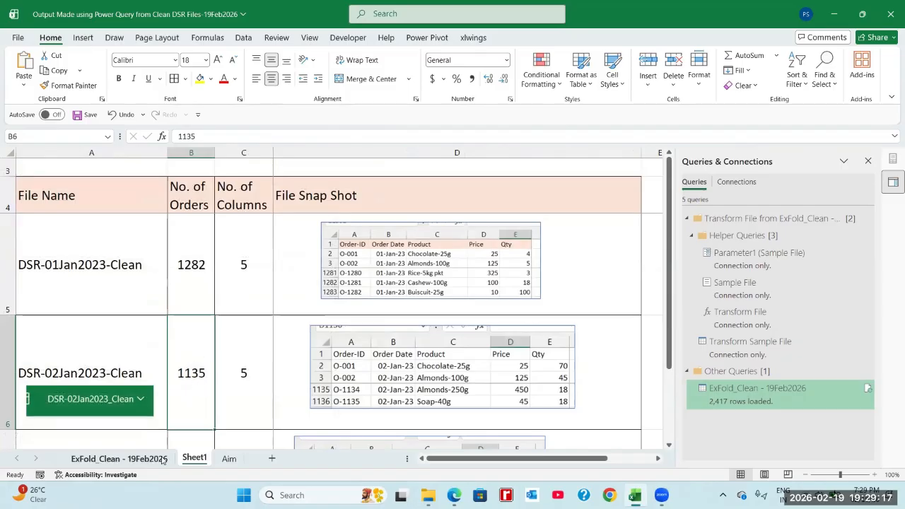
Step: Show the rows of both source files again in the combined table and count the entries in the Source.Name column
{"action": "left_click", "coordinate": [157, 459]}
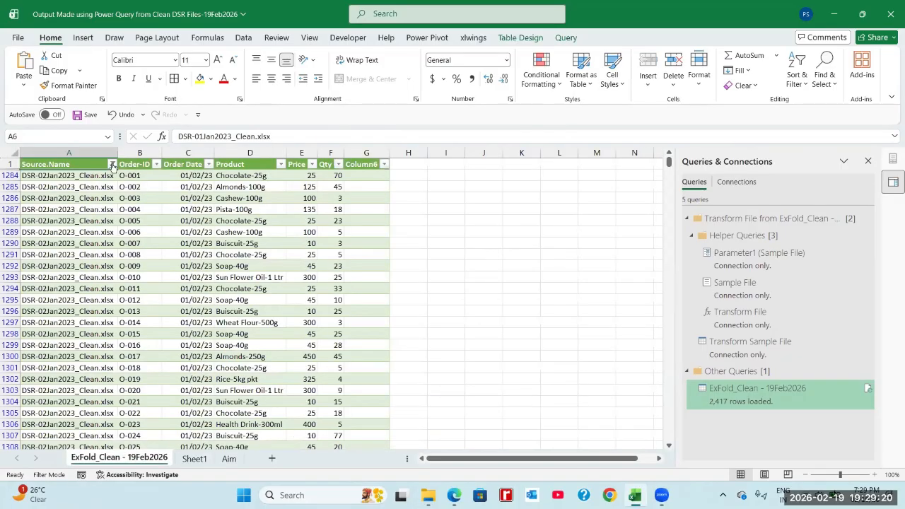
{"action": "left_click", "coordinate": [112, 164]}
{"action": "left_click", "coordinate": [74, 337]}
{"action": "left_click", "coordinate": [74, 327]}
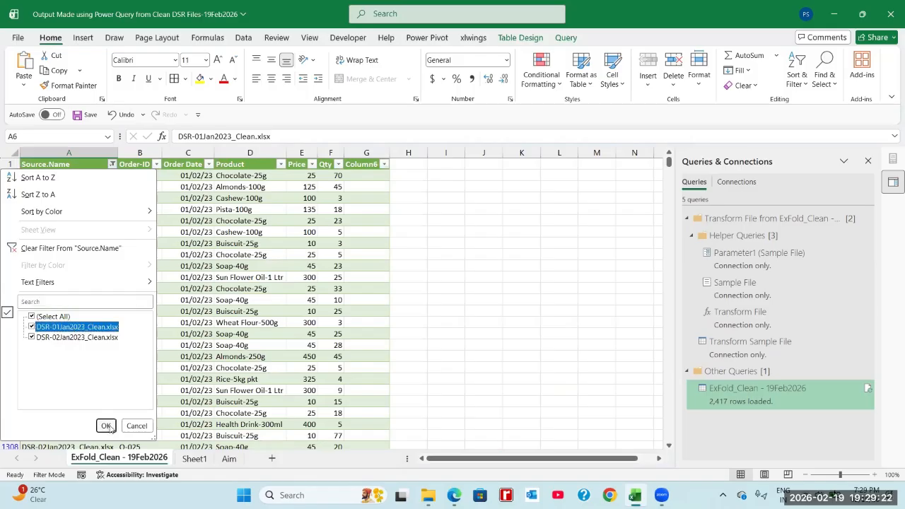
{"action": "left_click", "coordinate": [106, 426]}
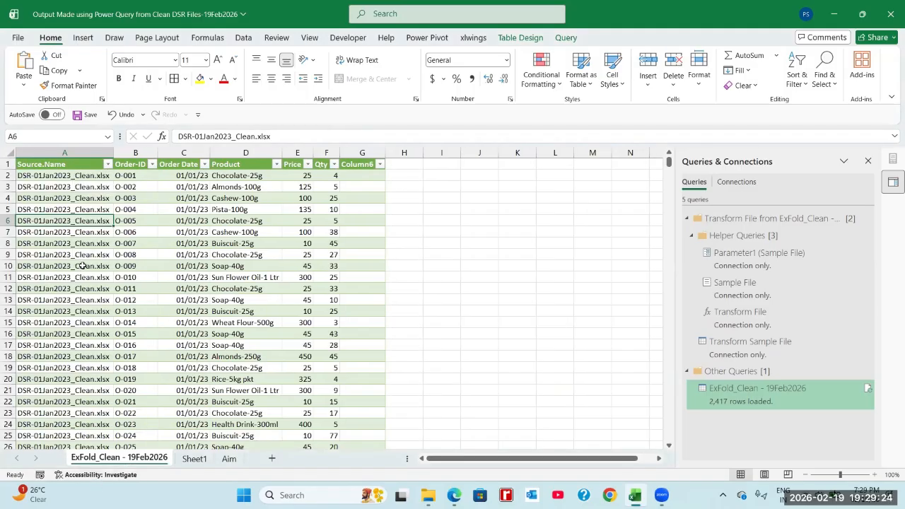
{"action": "left_click", "coordinate": [97, 151]}
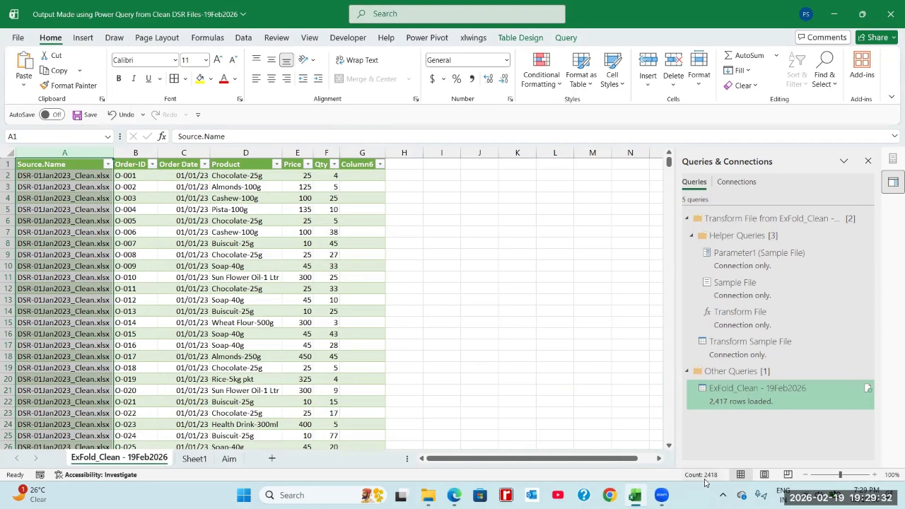
Step: Review the combined table's column headers from Order-ID through Column6
{"action": "left_click", "coordinate": [92, 222]}
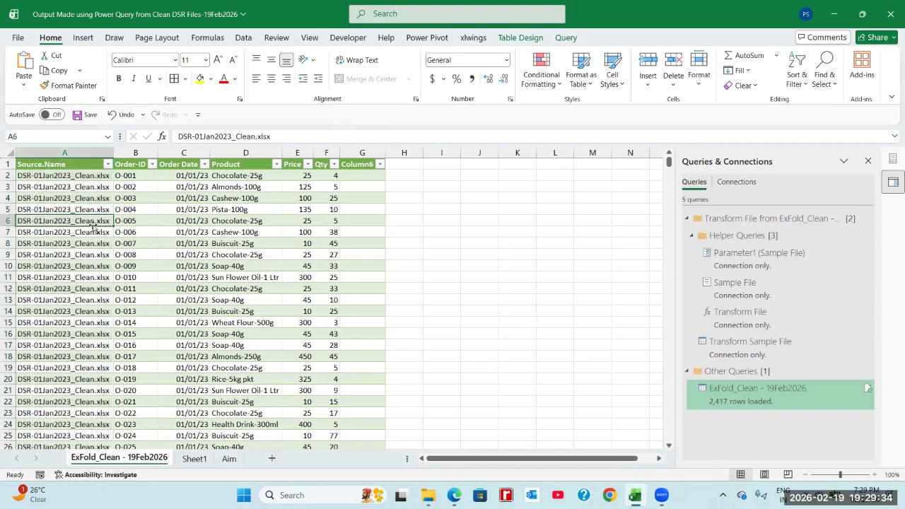
{"action": "left_click", "coordinate": [133, 186]}
{"action": "left_click", "coordinate": [126, 165]}
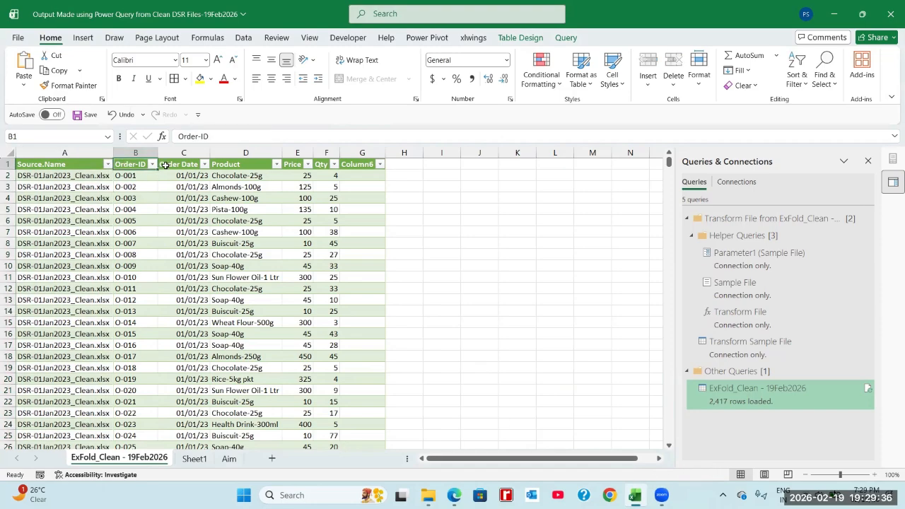
{"action": "left_click", "coordinate": [185, 164]}
{"action": "left_click", "coordinate": [229, 165]}
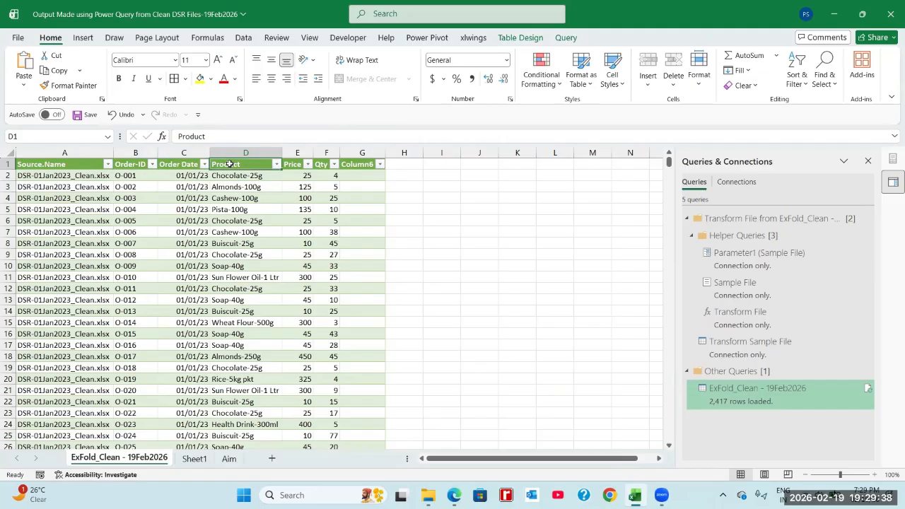
{"action": "left_click", "coordinate": [292, 164]}
{"action": "left_click", "coordinate": [333, 167]}
{"action": "left_click", "coordinate": [364, 167]}
{"action": "left_click", "coordinate": [364, 166]}
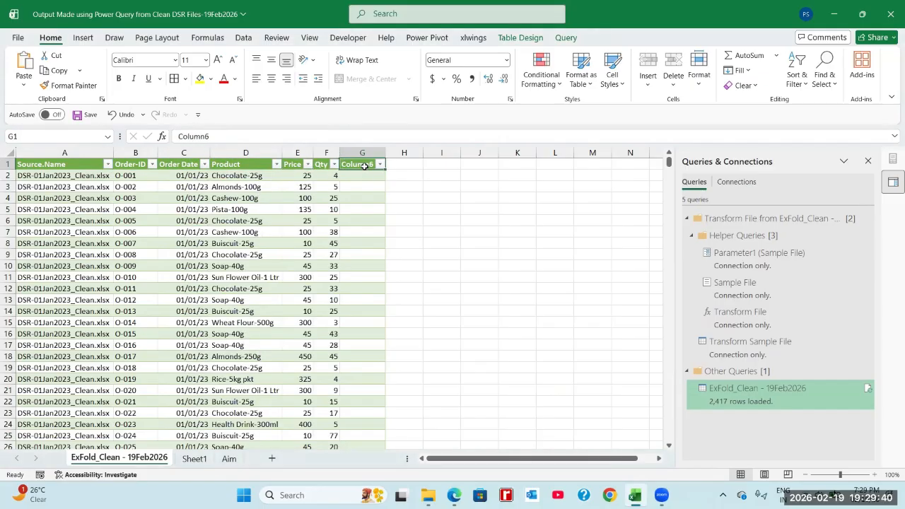
{"action": "left_click", "coordinate": [355, 181]}
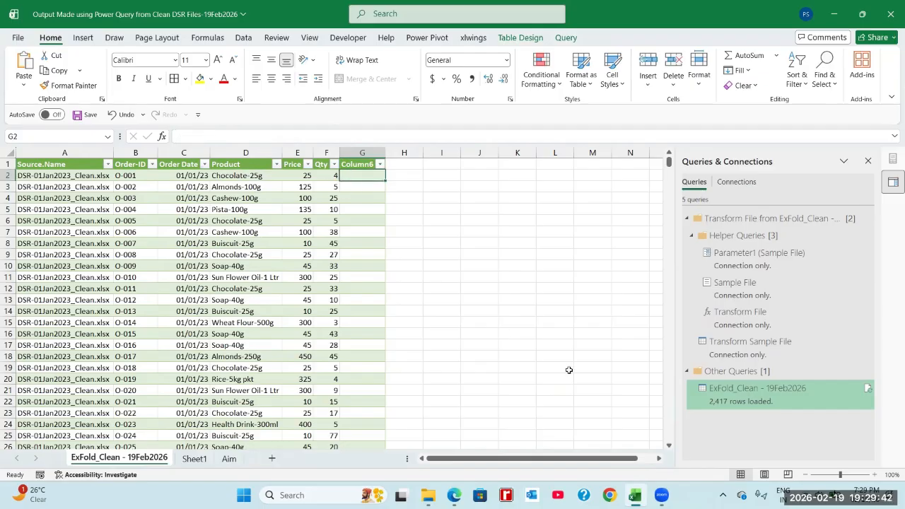
Step: Collapse the query groups, then inspect the details and loaded range of the ExFold_Clean - 19Feb2026 query under Other Queries
{"action": "left_click", "coordinate": [690, 219]}
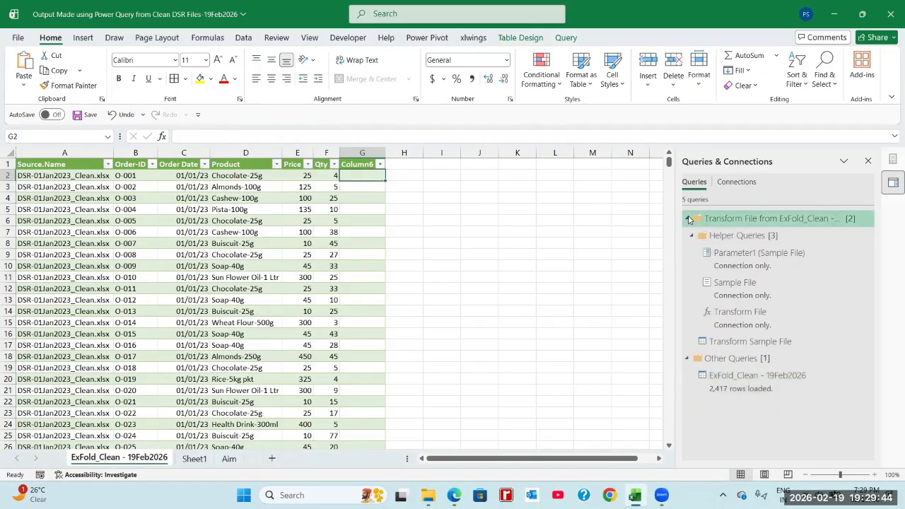
{"action": "left_click", "coordinate": [689, 219]}
{"action": "left_click", "coordinate": [686, 236]}
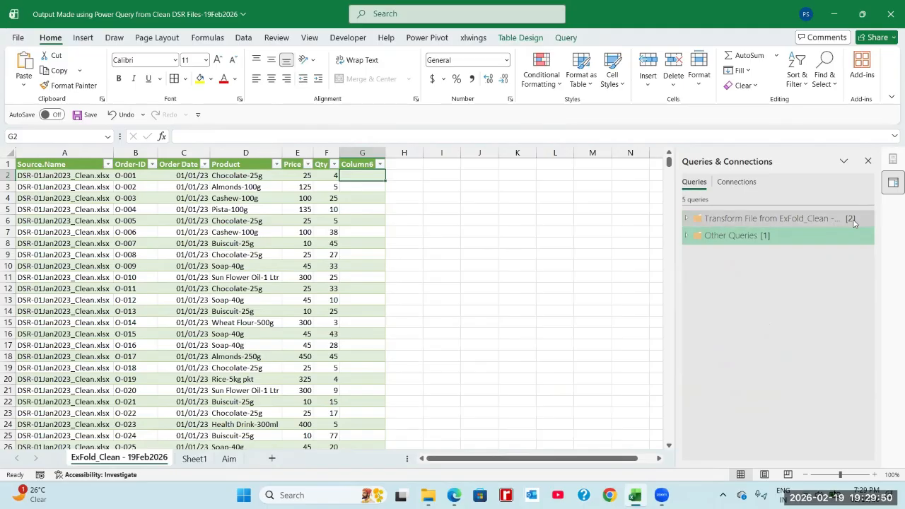
{"action": "left_click", "coordinate": [687, 236]}
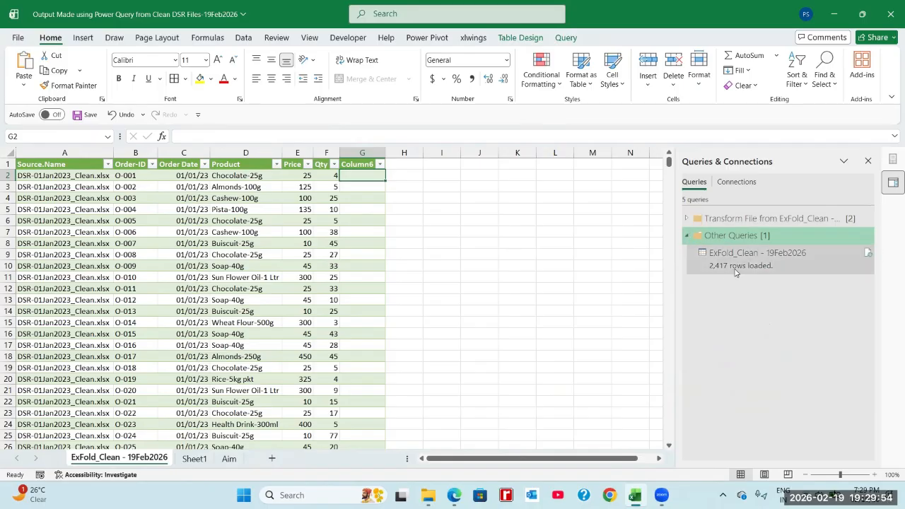
{"action": "mouse_move", "coordinate": [719, 275]}
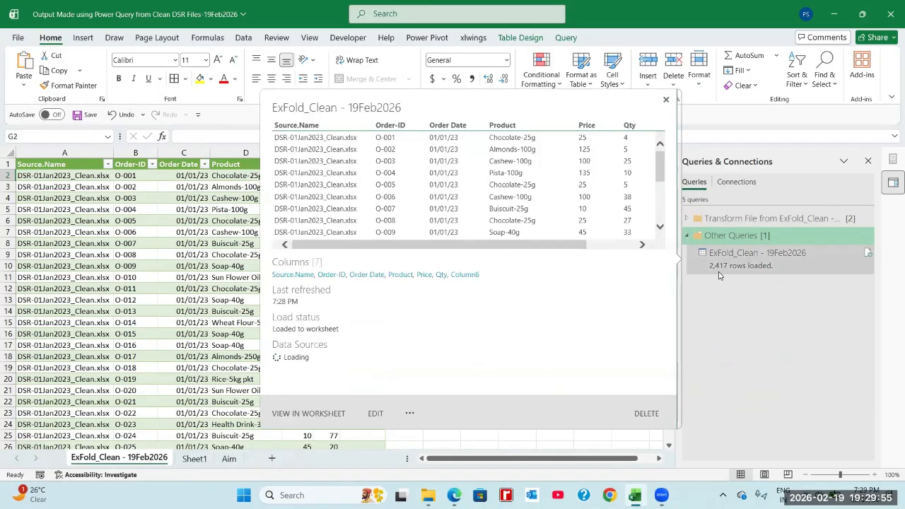
{"action": "left_click", "coordinate": [773, 264]}
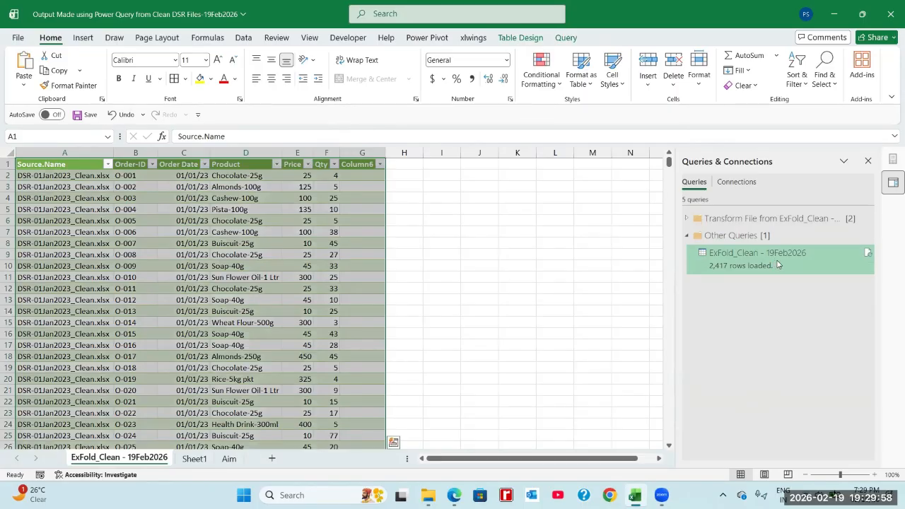
Step: Expand the Transform File query group and preview the Transform File function and Transform Sample File query
{"action": "left_click", "coordinate": [685, 218]}
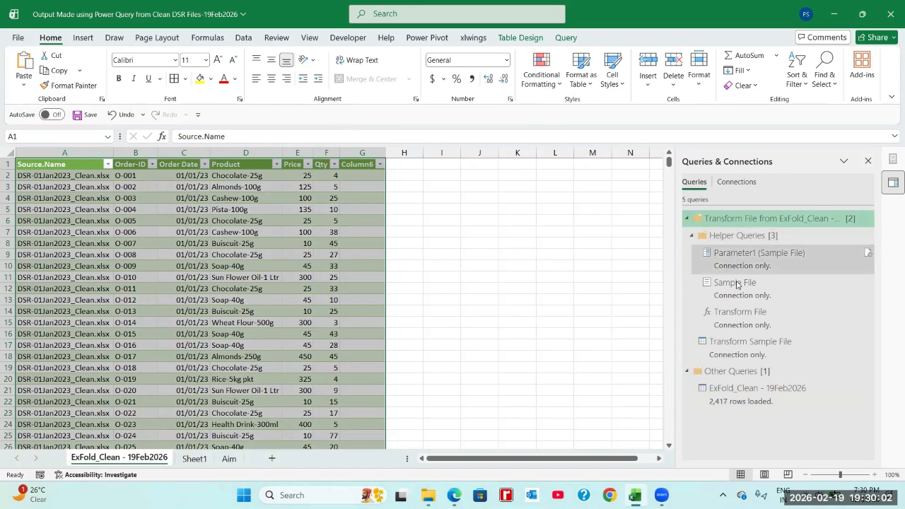
{"action": "mouse_move", "coordinate": [746, 327]}
{"action": "mouse_move", "coordinate": [750, 263]}
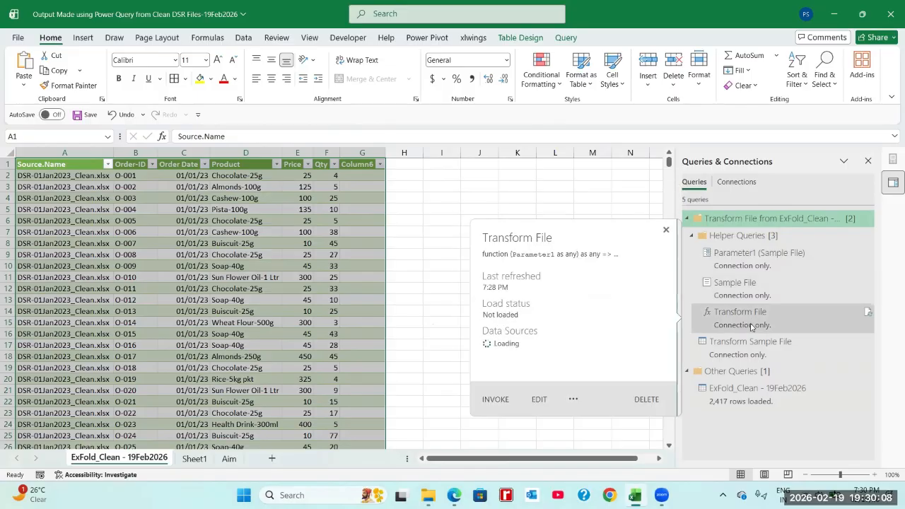
{"action": "mouse_move", "coordinate": [768, 352]}
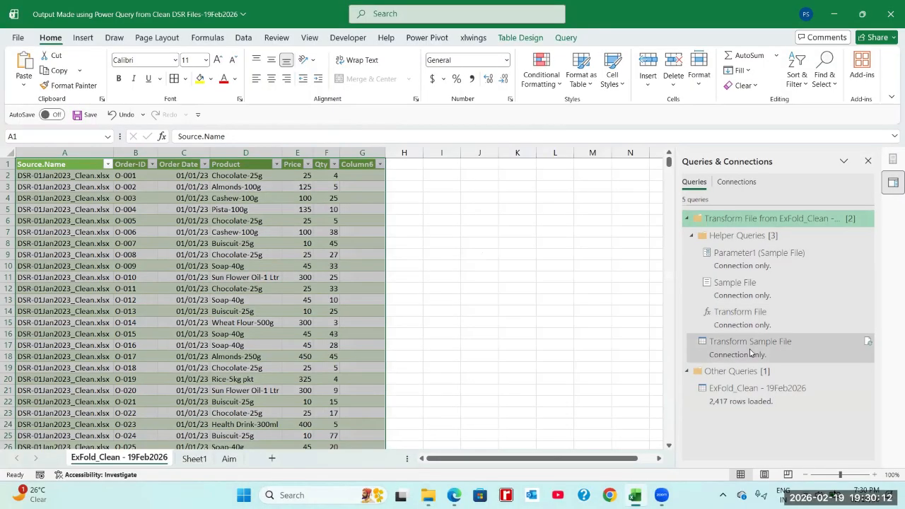
{"action": "mouse_move", "coordinate": [751, 352]}
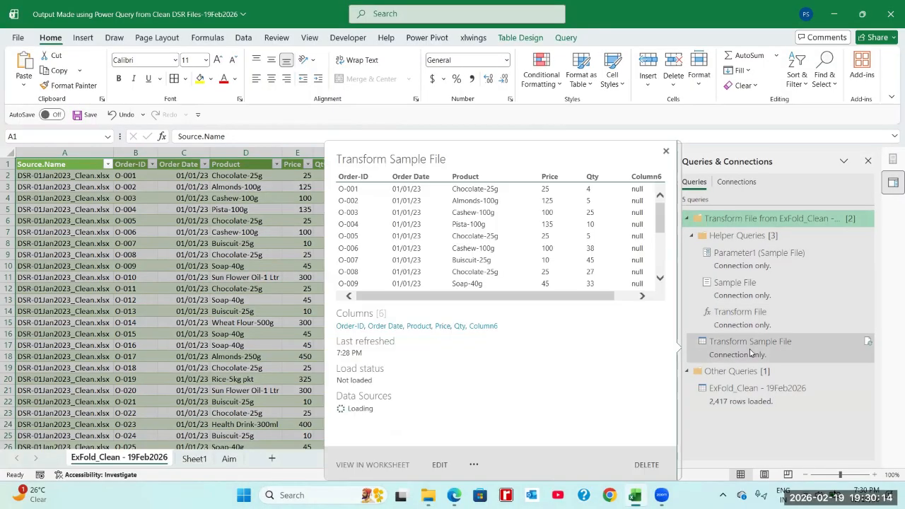
{"action": "left_click", "coordinate": [272, 267]}
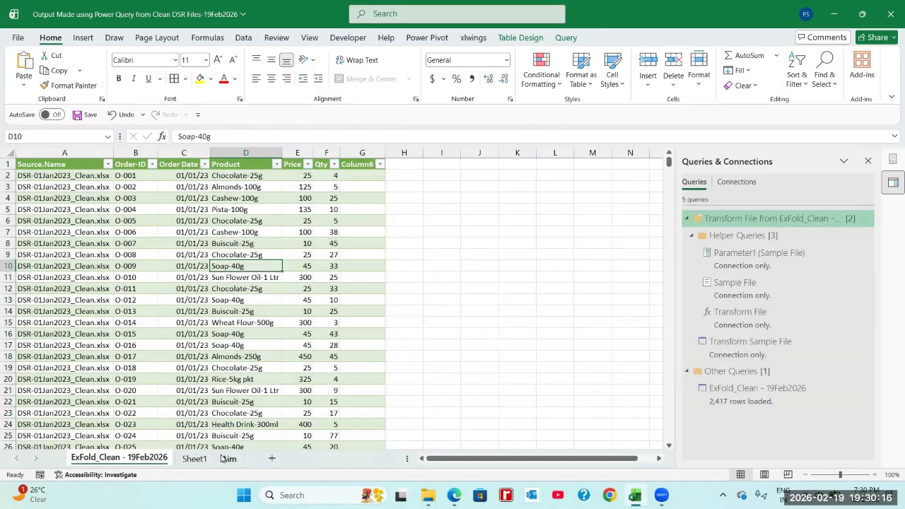
Step: Check which source files are listed in the combined table's Source.Name filter, leaving the filter unchanged
{"action": "left_click", "coordinate": [406, 179]}
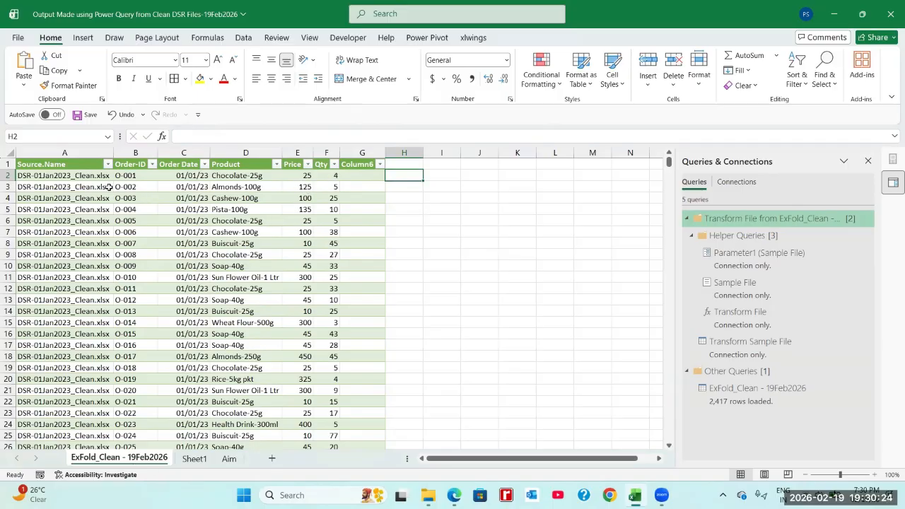
{"action": "left_click", "coordinate": [108, 164]}
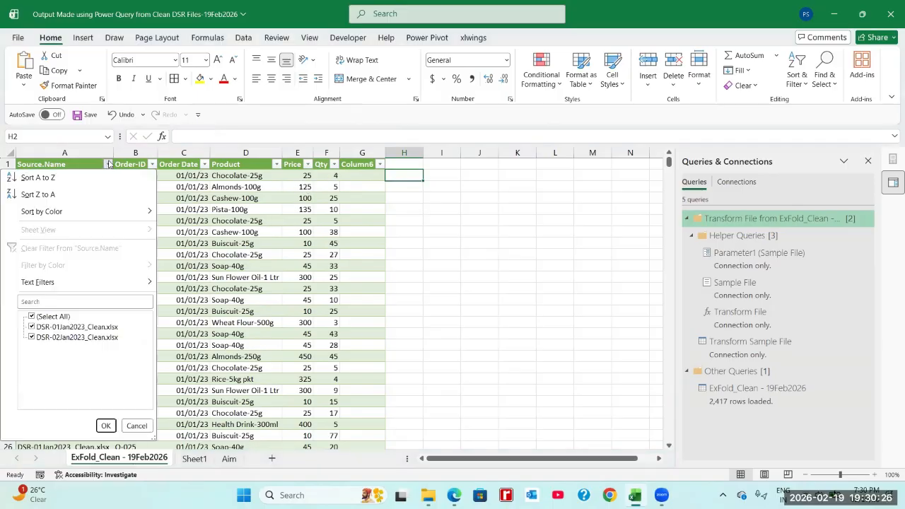
{"action": "left_click", "coordinate": [397, 173]}
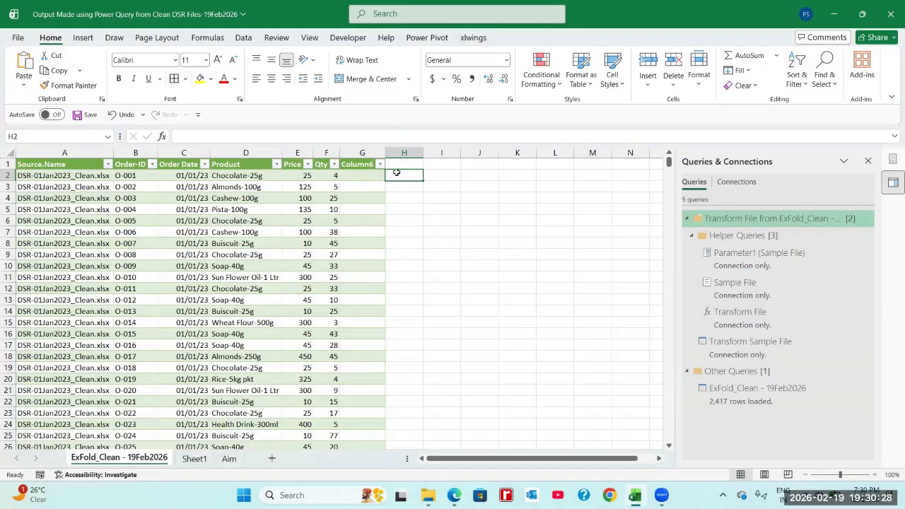
{"action": "left_click", "coordinate": [328, 186]}
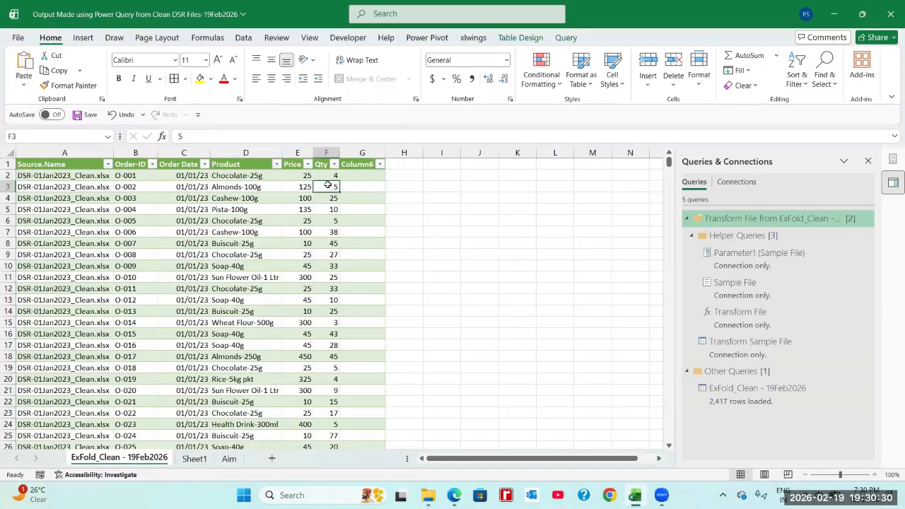
{"action": "left_click", "coordinate": [408, 183]}
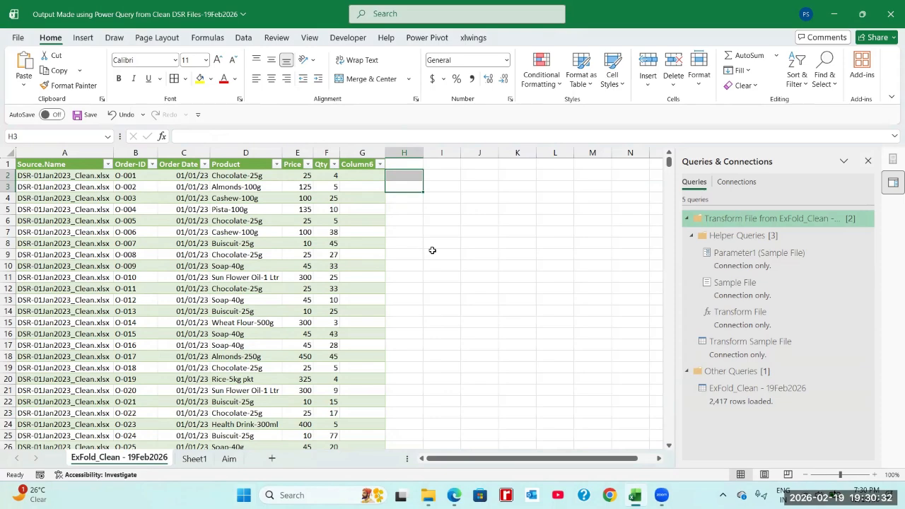
{"action": "left_click", "coordinate": [429, 183]}
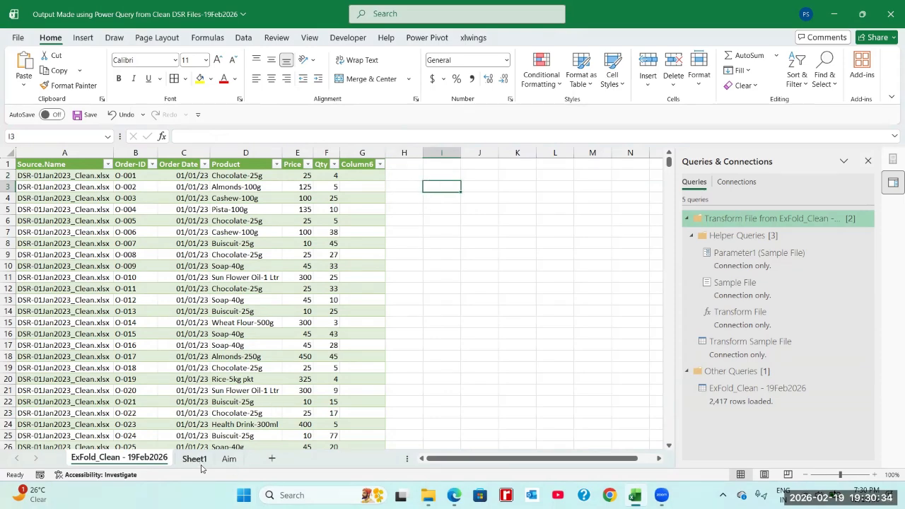
Step: Import data from the folder ExFold_Clean - 19Feb2026 inside FMCG\ExFold_Clean
{"action": "left_click", "coordinate": [244, 39]}
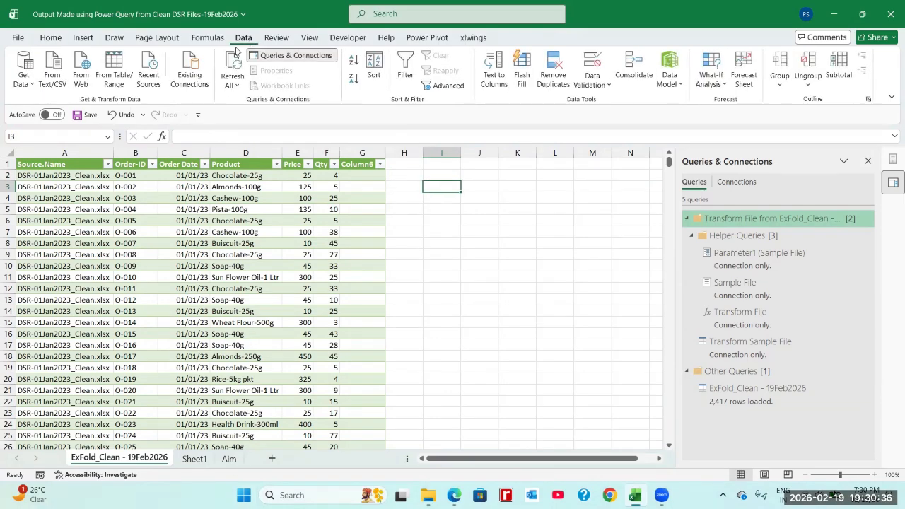
{"action": "left_click", "coordinate": [26, 79]}
{"action": "mouse_move", "coordinate": [36, 103]}
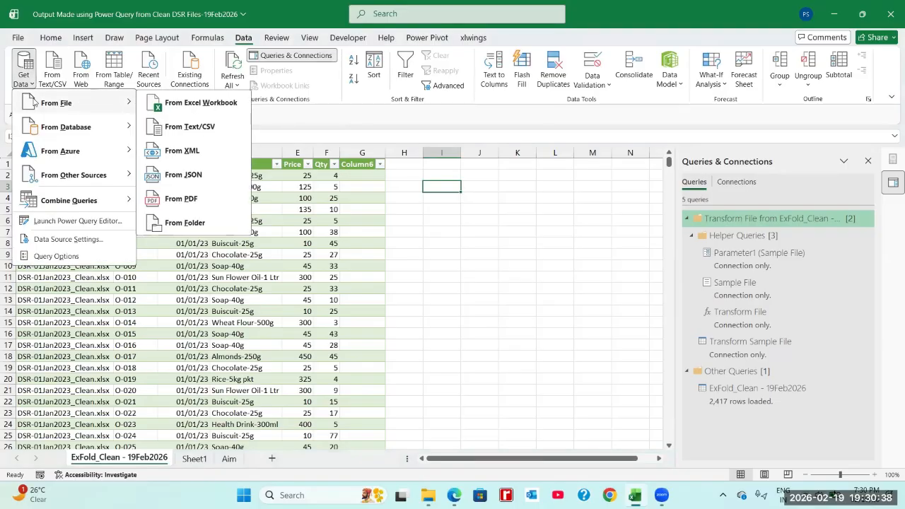
{"action": "left_click", "coordinate": [191, 223]}
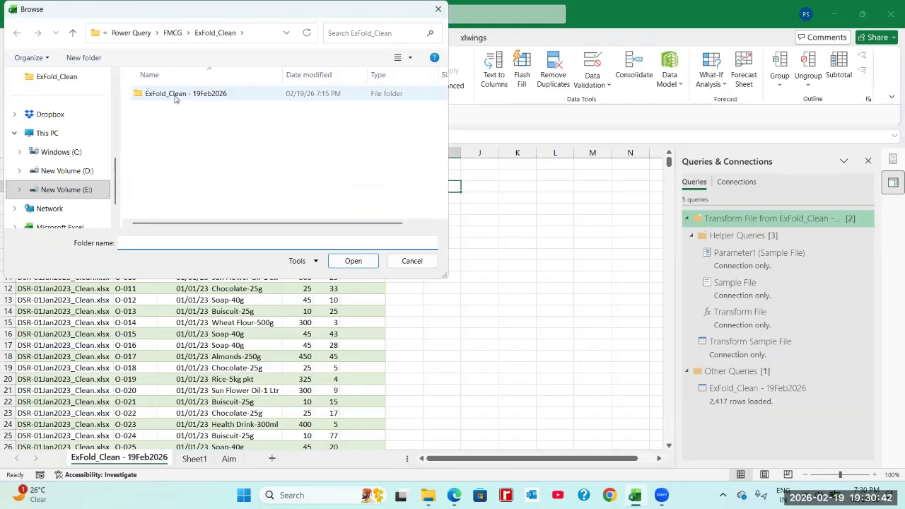
{"action": "double_click", "coordinate": [175, 99]}
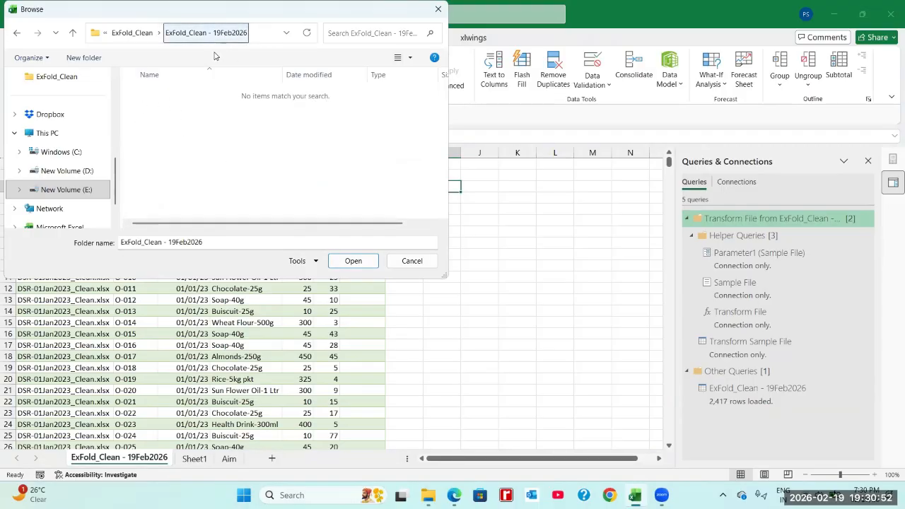
{"action": "left_click", "coordinate": [352, 261]}
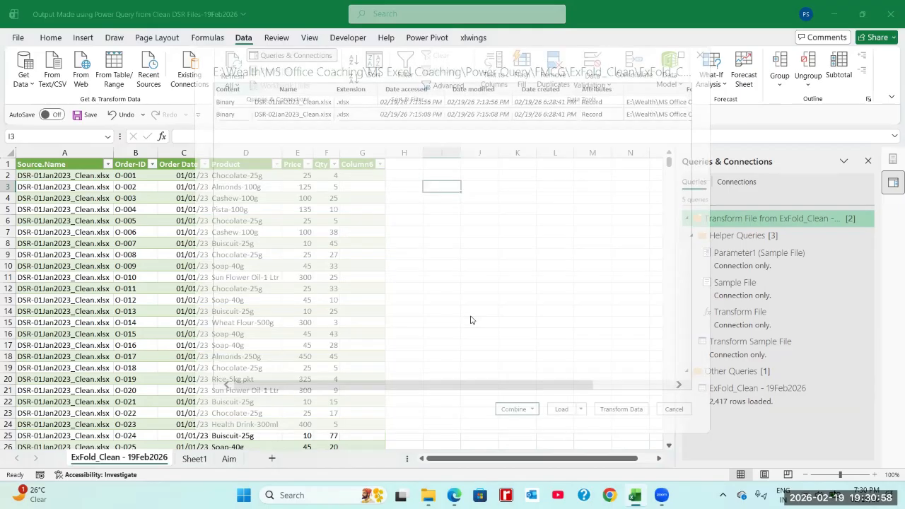
Step: Choose Combine & Load for the two DSR workbooks found in the folder
{"action": "left_click", "coordinate": [533, 411]}
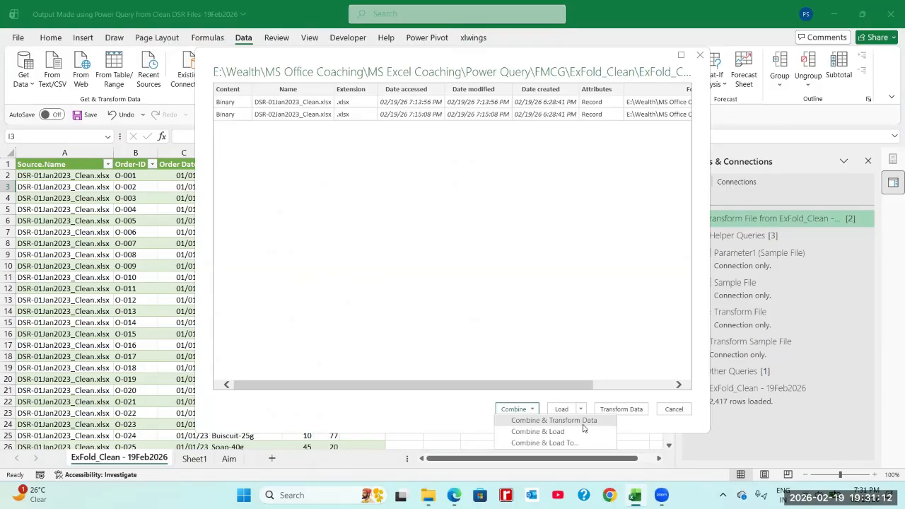
{"action": "left_click", "coordinate": [340, 241]}
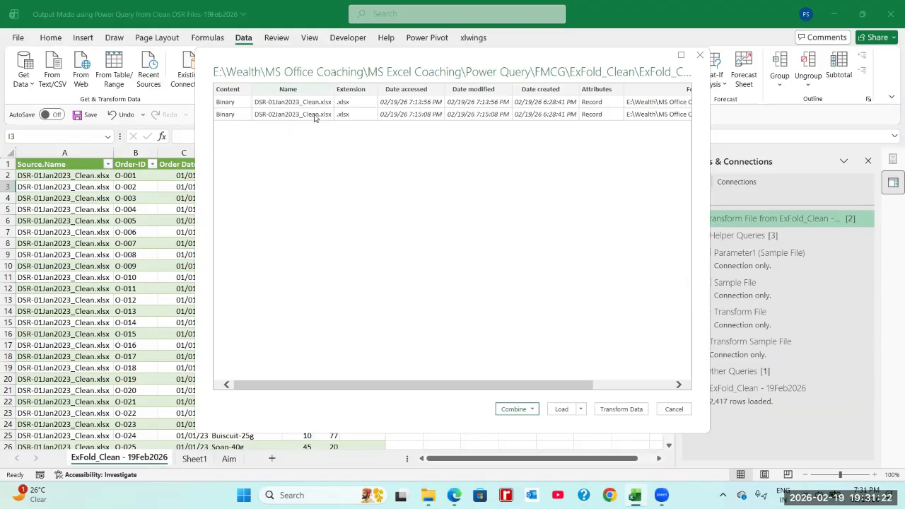
{"action": "left_click", "coordinate": [532, 410]}
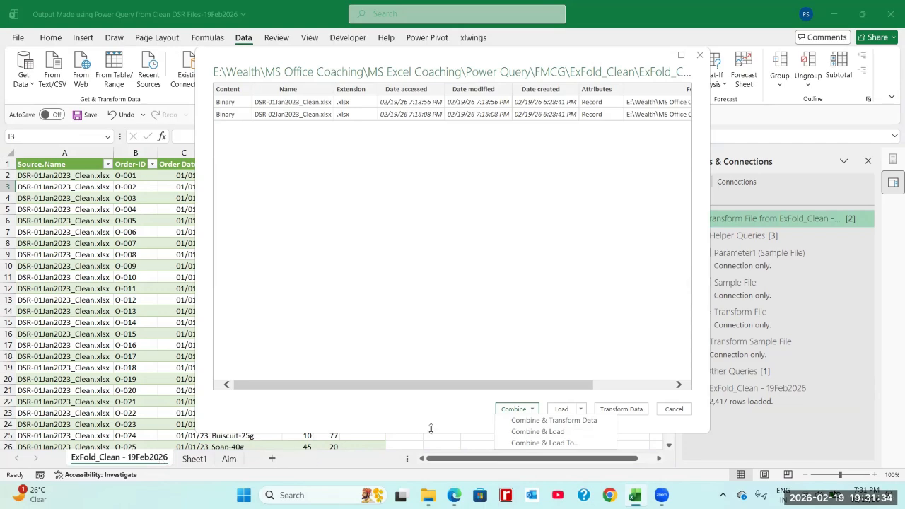
{"action": "left_click", "coordinate": [535, 432]}
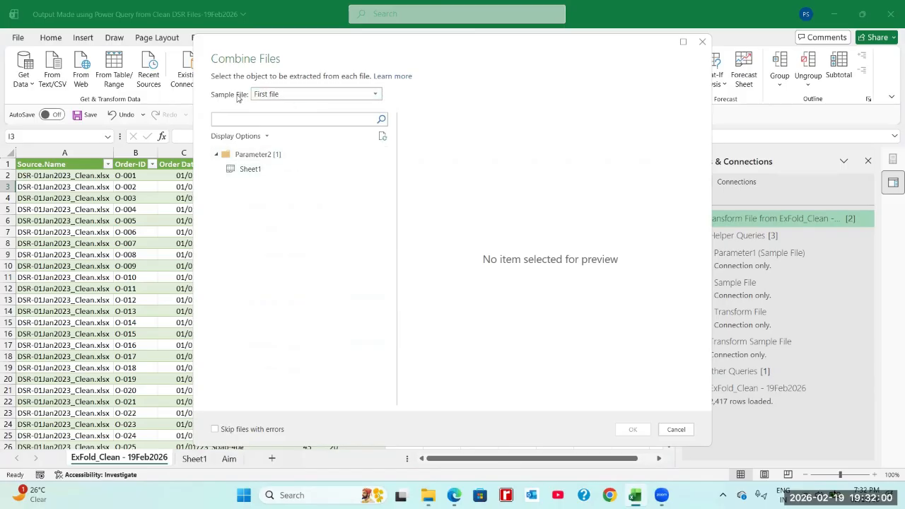
Step: Examine the sample file choices and display options for combining the files, keeping First file and data previews enabled
{"action": "left_click_drag", "start_coordinate": [283, 57], "coordinate": [280, 67]}
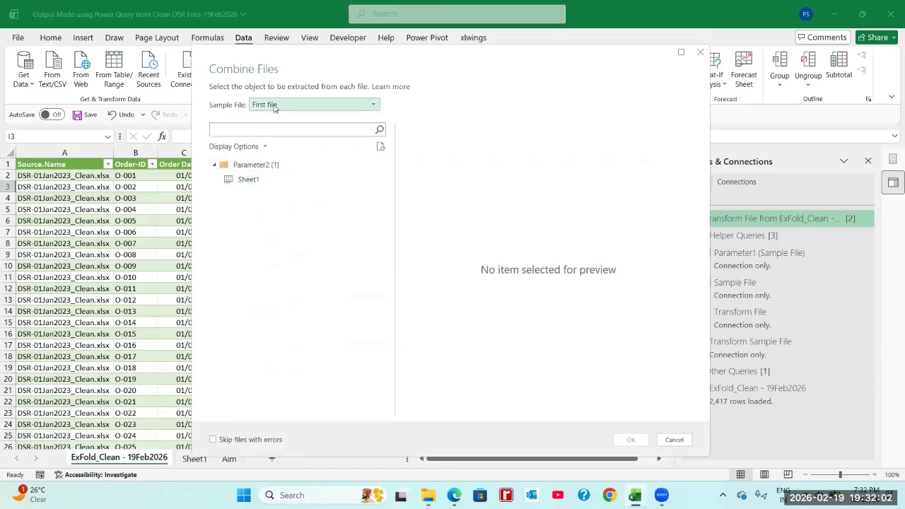
{"action": "left_click", "coordinate": [374, 105]}
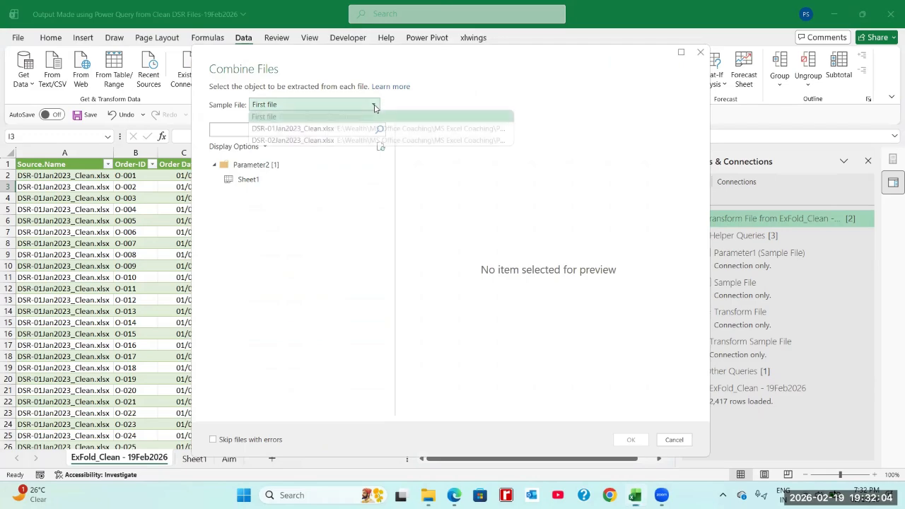
{"action": "left_click", "coordinate": [375, 106]}
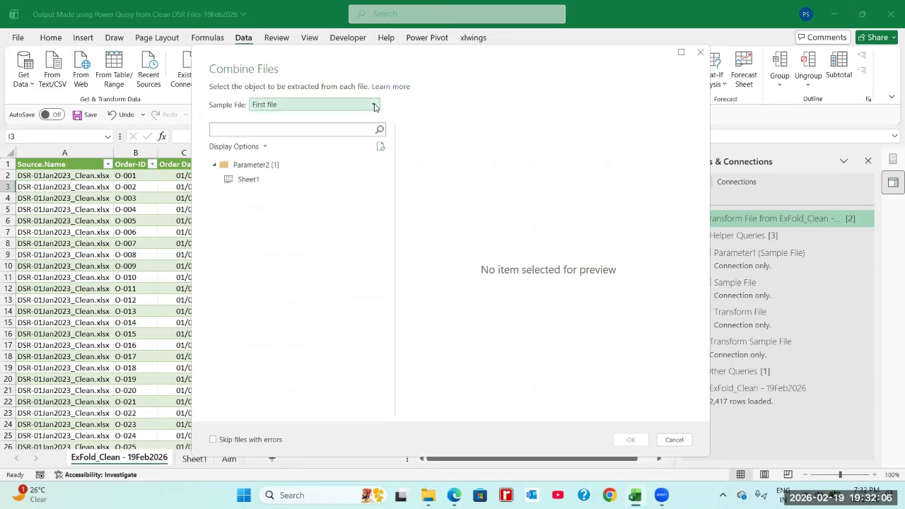
{"action": "left_click", "coordinate": [262, 147]}
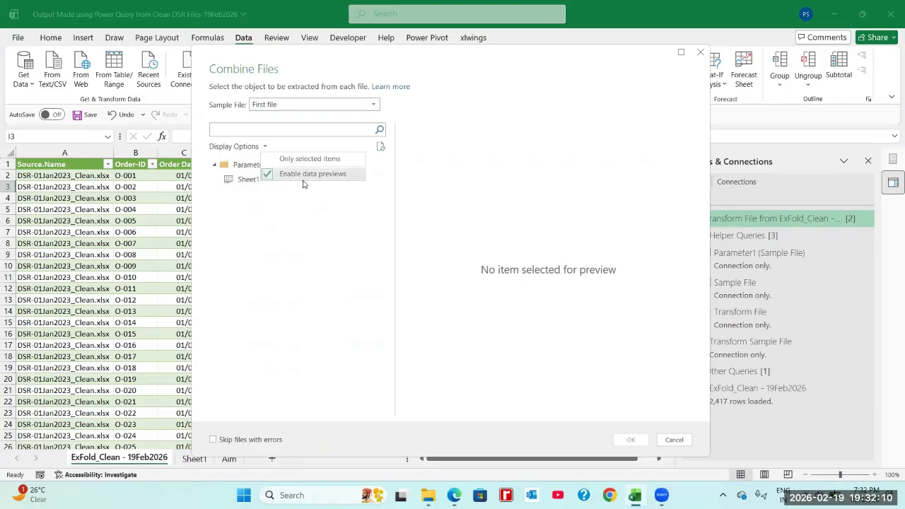
{"action": "left_click", "coordinate": [295, 211]}
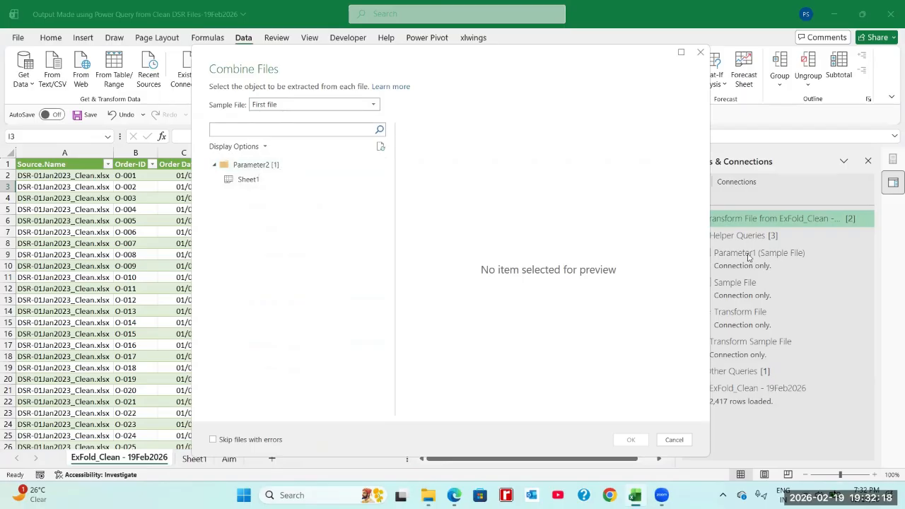
Step: Combine the folder's files using Sheet1 as the object to extract, with files that have errors skipped
{"action": "left_click", "coordinate": [256, 183]}
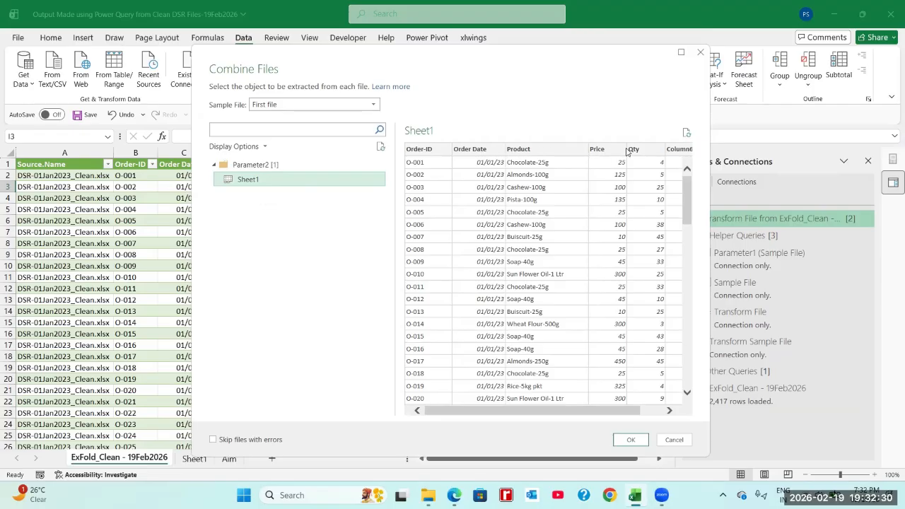
{"action": "left_click_drag", "start_coordinate": [629, 412], "coordinate": [656, 412]}
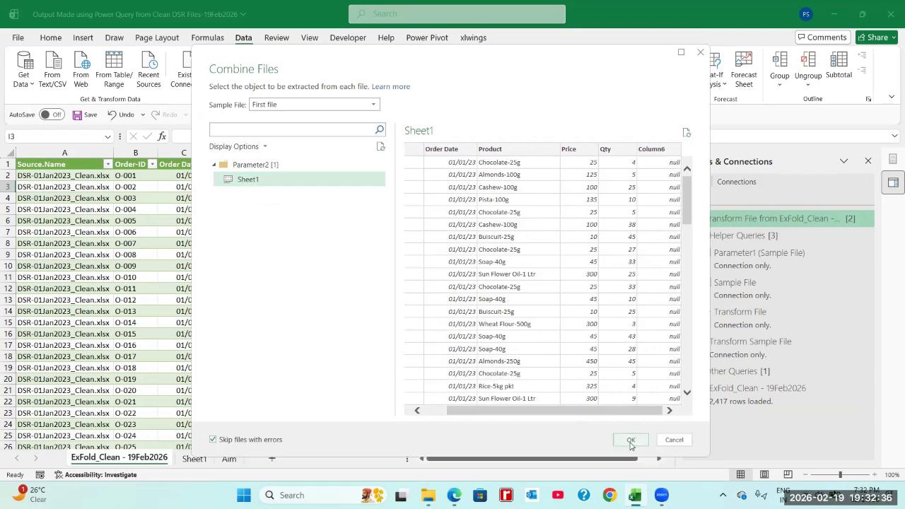
{"action": "left_click", "coordinate": [630, 441]}
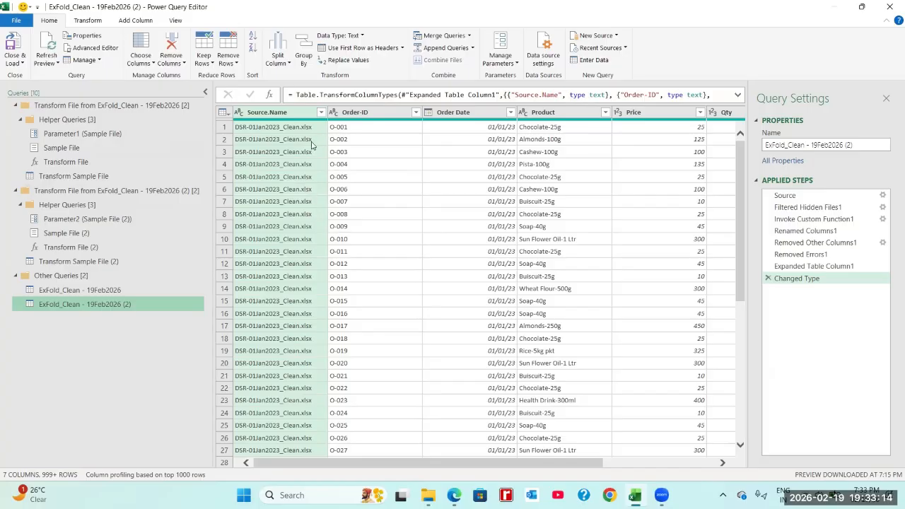
Step: Collapse all query groups to compare the two Transform File groups and Other Queries
{"action": "left_click", "coordinate": [15, 104]}
{"action": "left_click", "coordinate": [15, 120]}
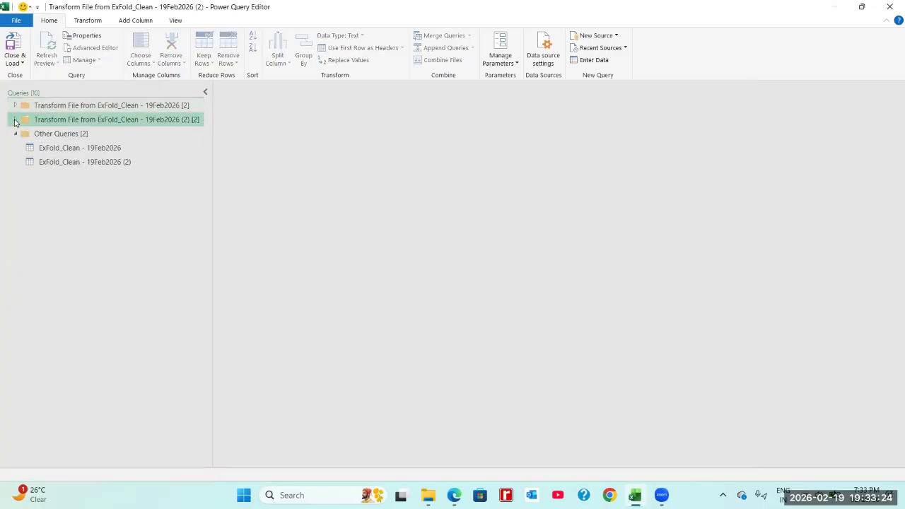
{"action": "left_click", "coordinate": [16, 135]}
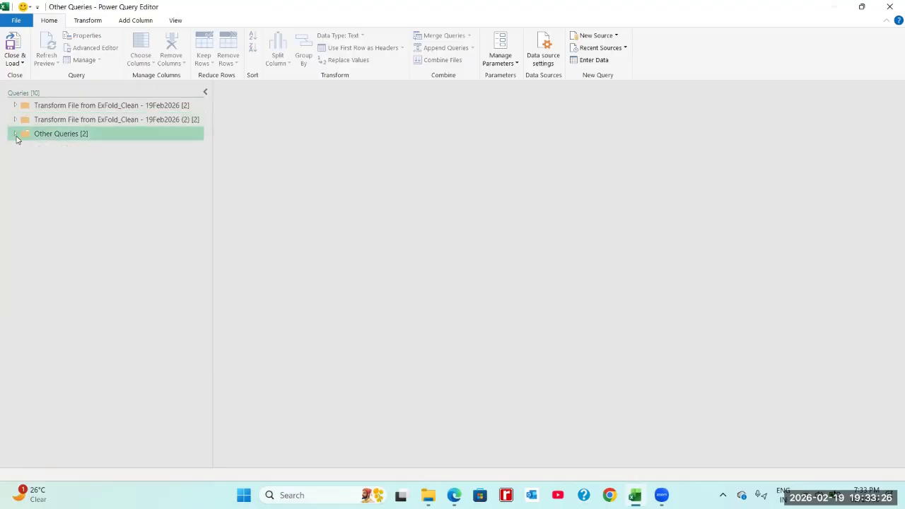
{"action": "left_click_drag", "start_coordinate": [39, 106], "coordinate": [191, 109]}
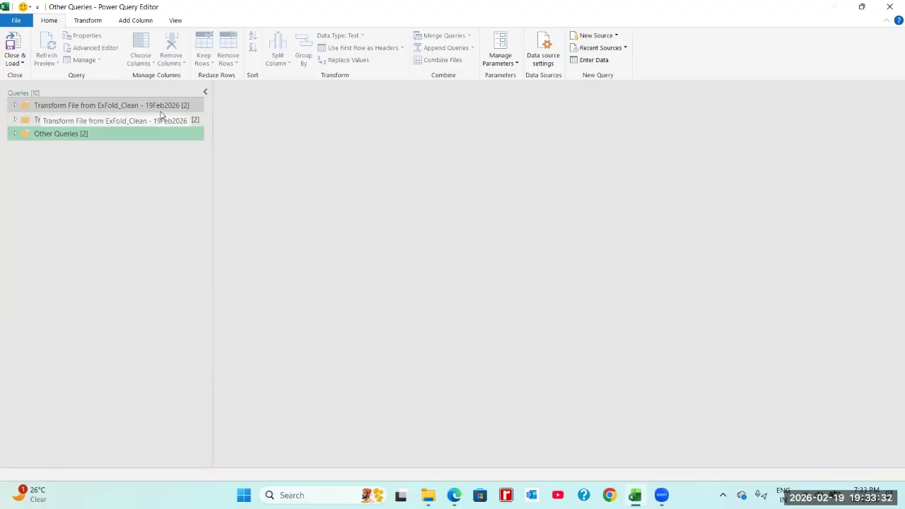
{"action": "left_click_drag", "start_coordinate": [162, 115], "coordinate": [162, 118]}
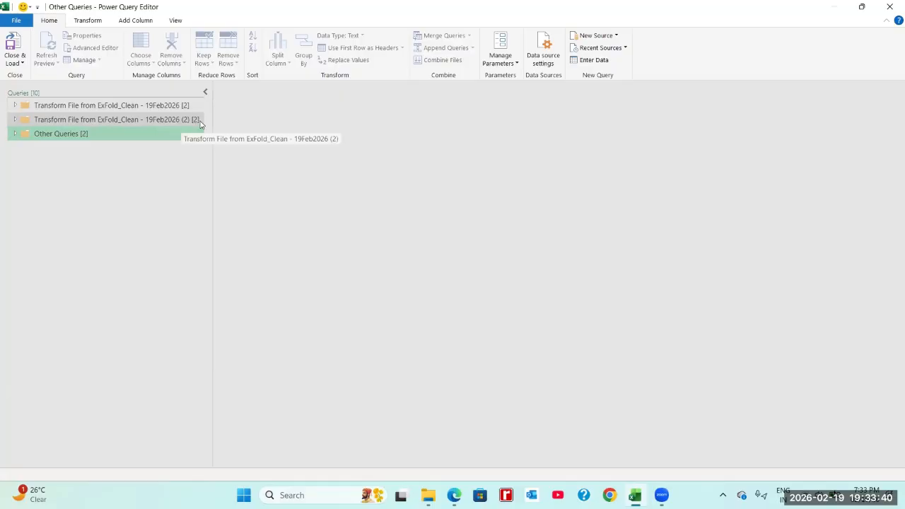
Step: Examine the helper queries in both Transform File groups and view the original ExFold_Clean - 19Feb2026 query under Other Queries
{"action": "left_click", "coordinate": [15, 108]}
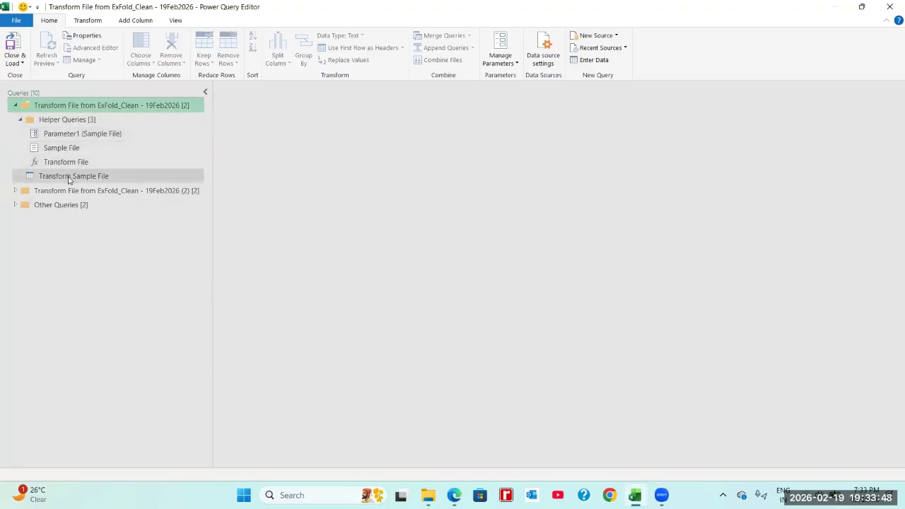
{"action": "left_click", "coordinate": [12, 207]}
{"action": "left_click", "coordinate": [14, 205]}
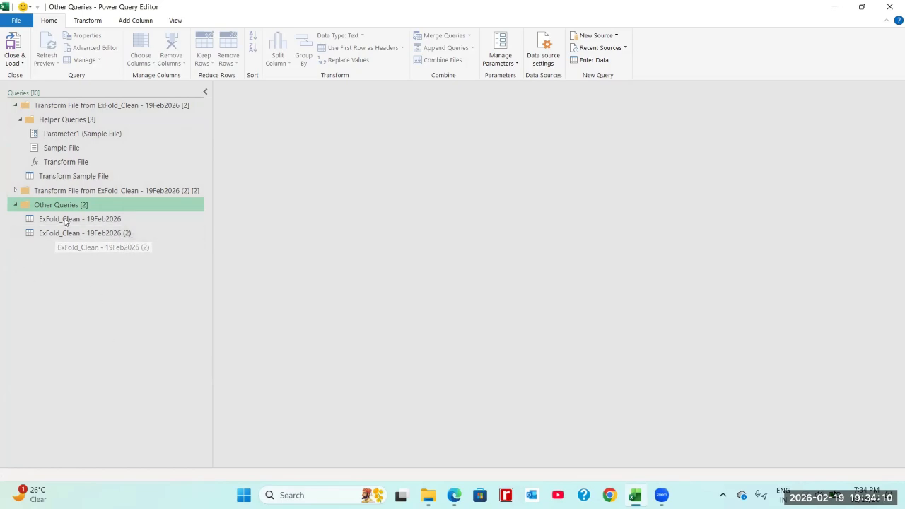
{"action": "left_click", "coordinate": [15, 105]}
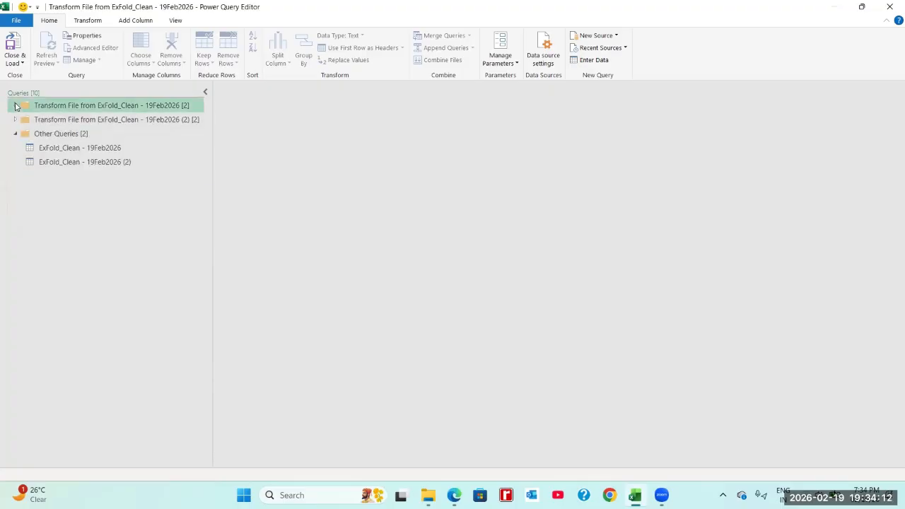
{"action": "left_click", "coordinate": [15, 118]}
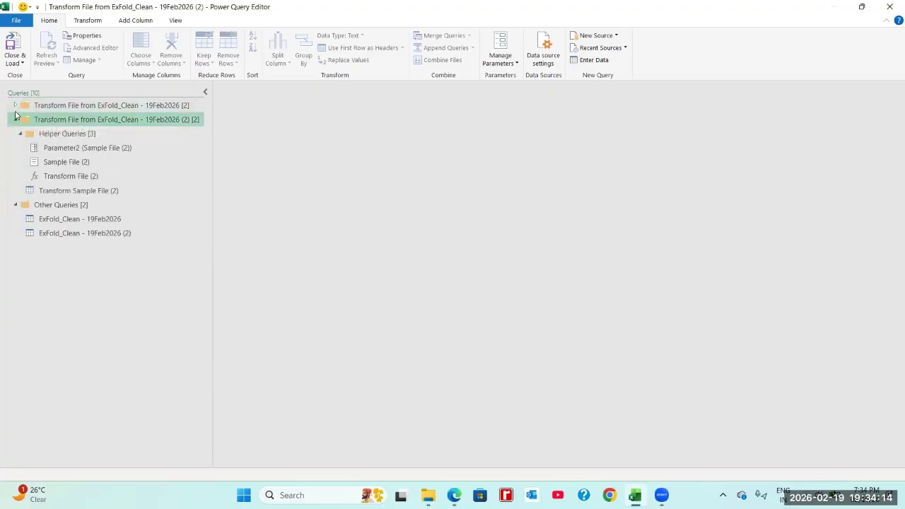
{"action": "left_click", "coordinate": [15, 105]}
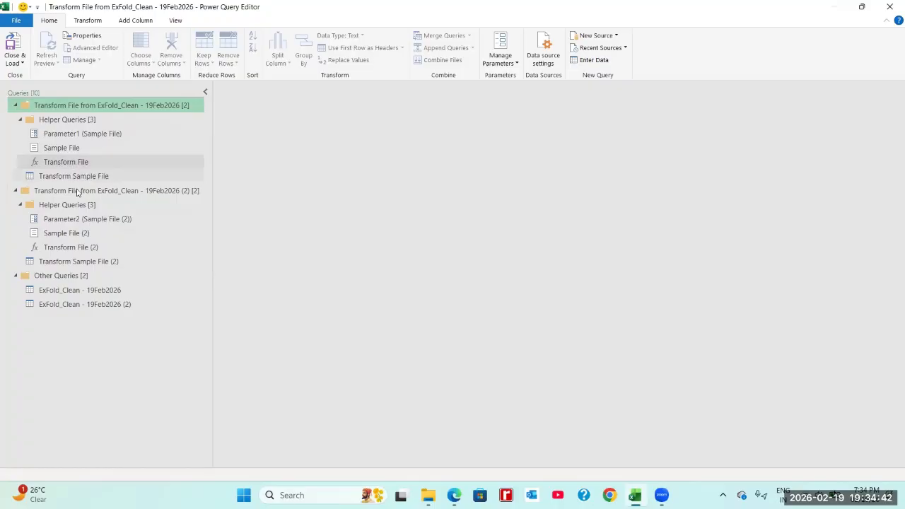
{"action": "left_click", "coordinate": [95, 296]}
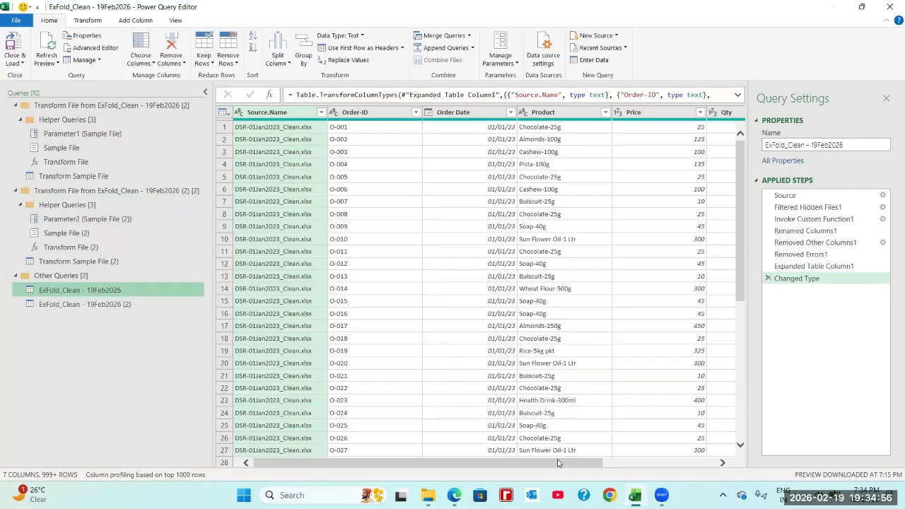
Step: In the ExFold_Clean - 19Feb2026 (2) query, add a new column that multiplies Price by Qty
{"action": "mouse_move", "coordinate": [560, 463]}
{"action": "left_mouse_down"}
{"action": "mouse_move", "coordinate": [691, 460]}
{"action": "mouse_move", "coordinate": [576, 463]}
{"action": "left_mouse_up"}
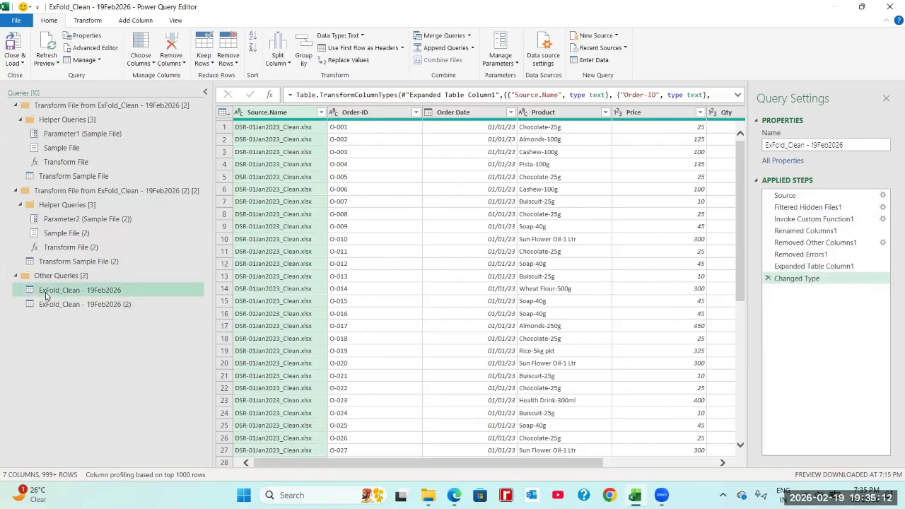
{"action": "left_click", "coordinate": [123, 307]}
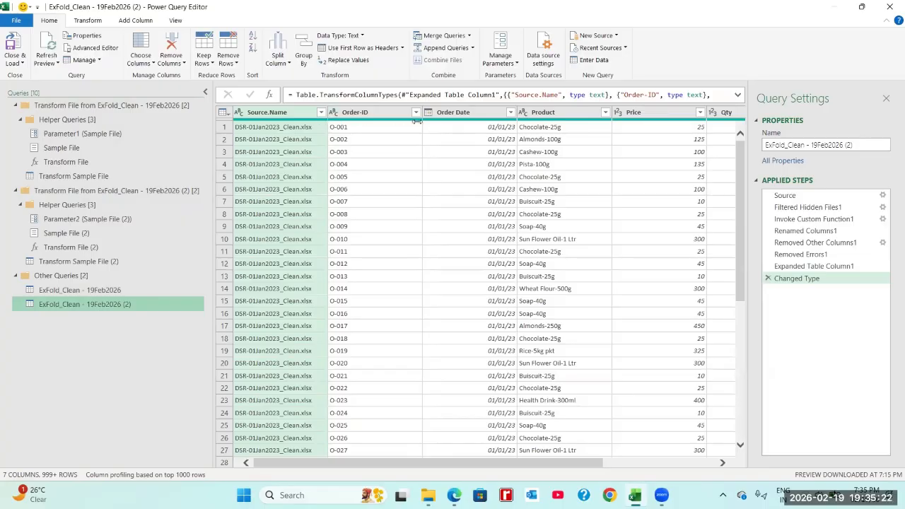
{"action": "left_click_drag", "start_coordinate": [421, 458], "coordinate": [578, 461]}
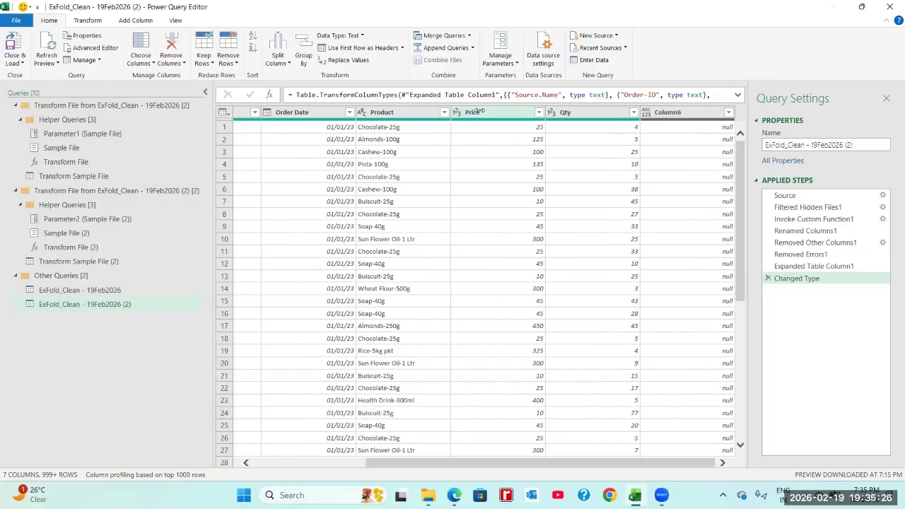
{"action": "left_click", "coordinate": [473, 111]}
{"action": "left_click", "coordinate": [568, 111]}
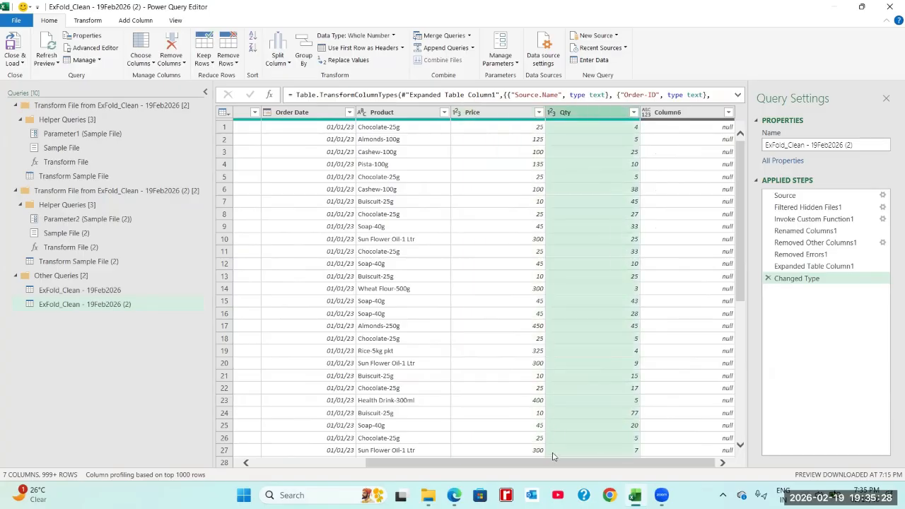
{"action": "left_click_drag", "start_coordinate": [549, 464], "coordinate": [575, 462]}
{"action": "left_click", "coordinate": [475, 113]}
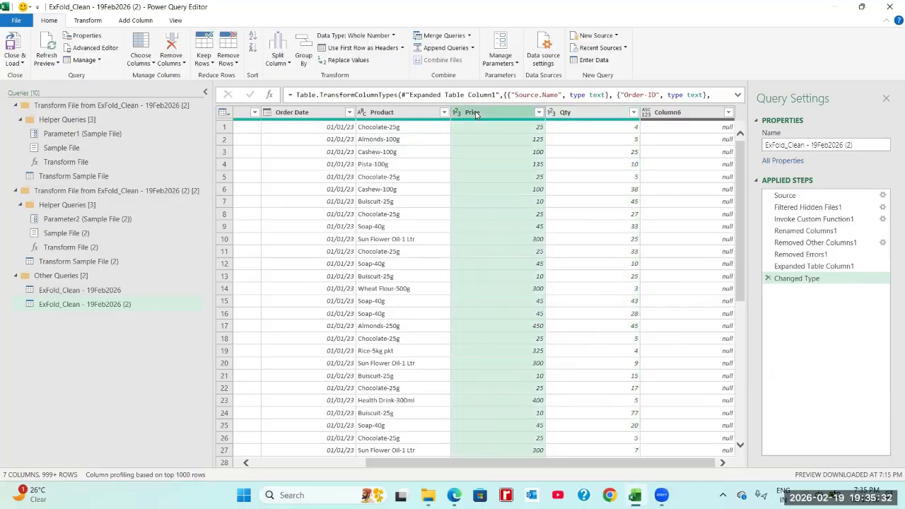
{"action": "left_click", "coordinate": [565, 113], "text": "ctrl"}
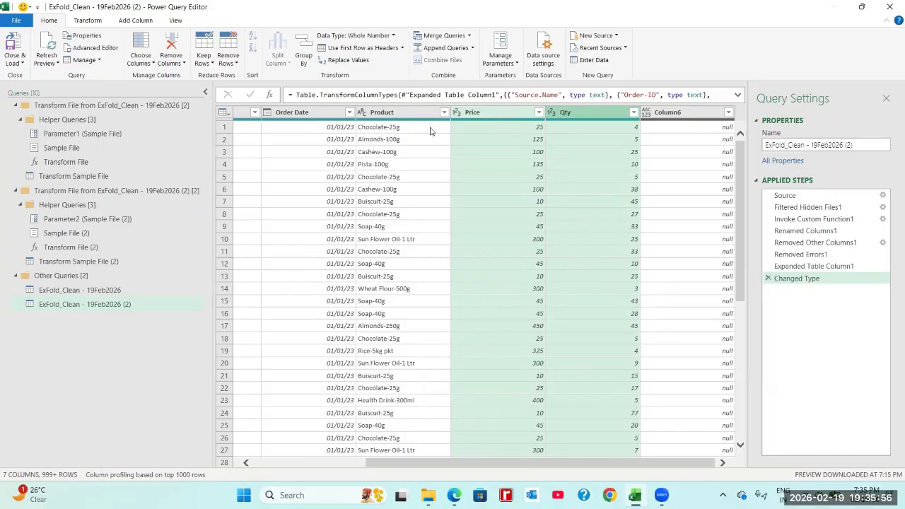
{"action": "left_click", "coordinate": [129, 24]}
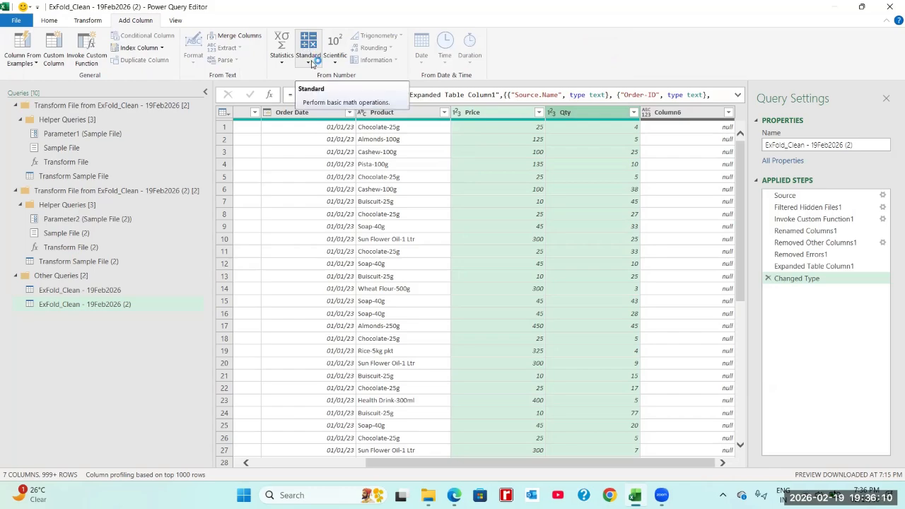
{"action": "left_click", "coordinate": [308, 64]}
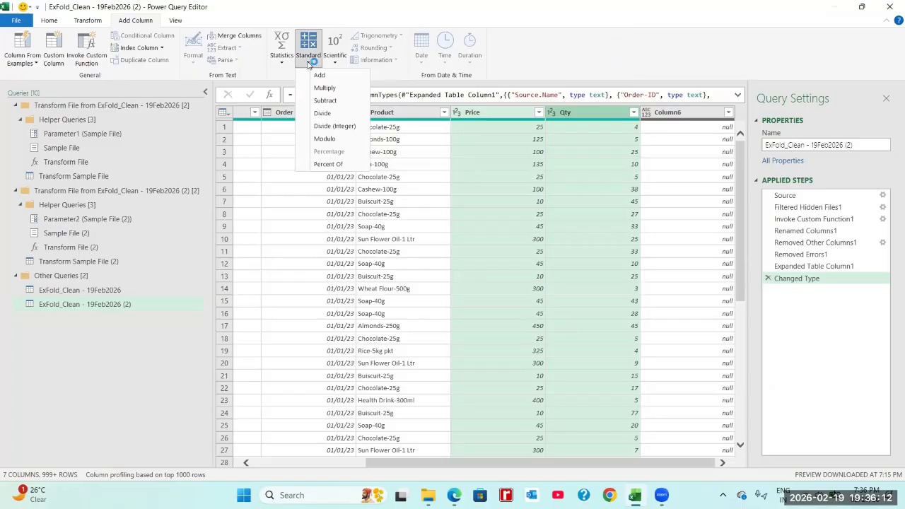
{"action": "left_click", "coordinate": [334, 89]}
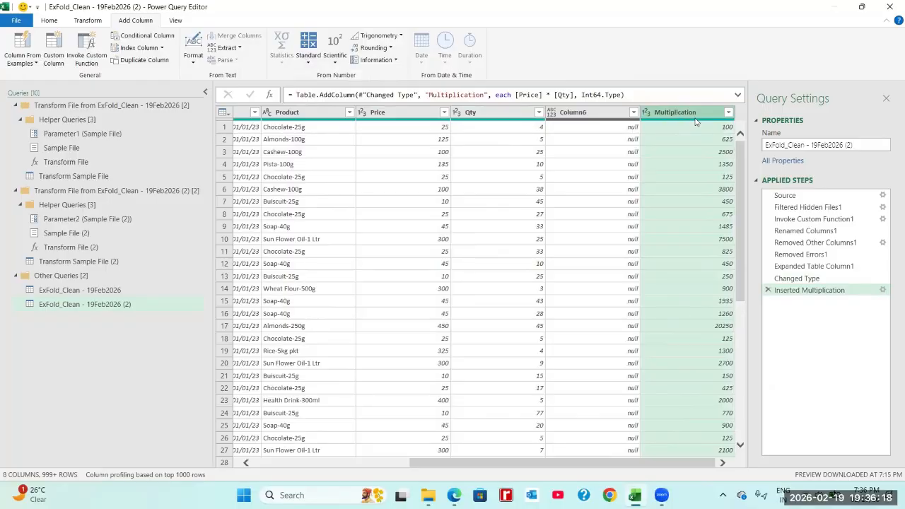
Step: Check the first row's Multiplication value against its Product, Price and Qty values
{"action": "left_click", "coordinate": [445, 131]}
{"action": "left_click", "coordinate": [470, 129]}
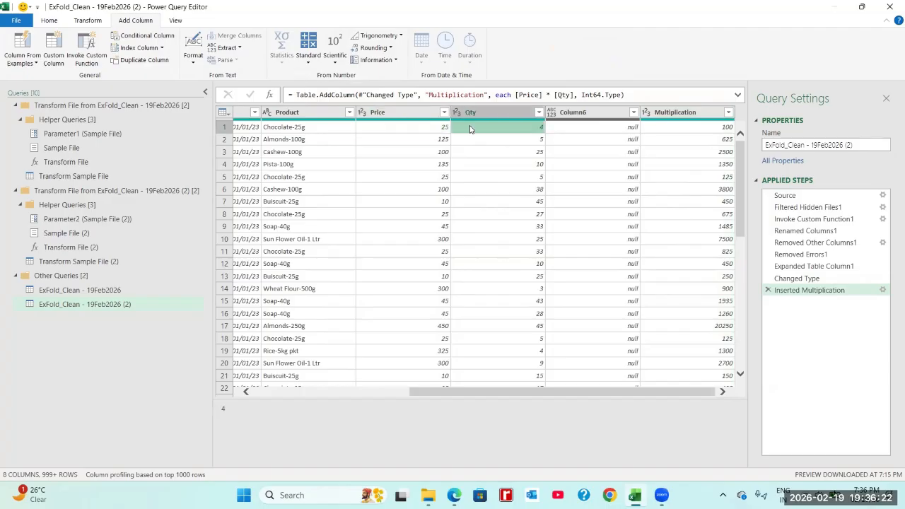
{"action": "left_click", "coordinate": [702, 130]}
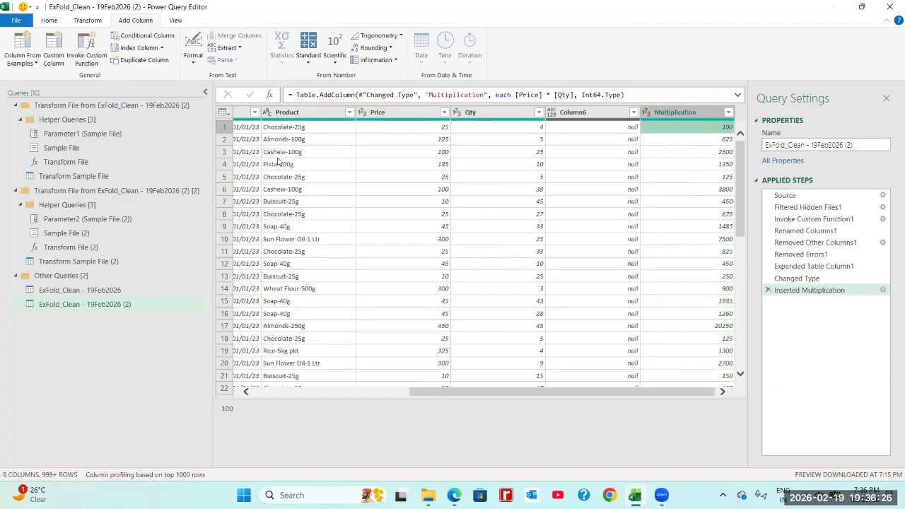
{"action": "left_click", "coordinate": [304, 130]}
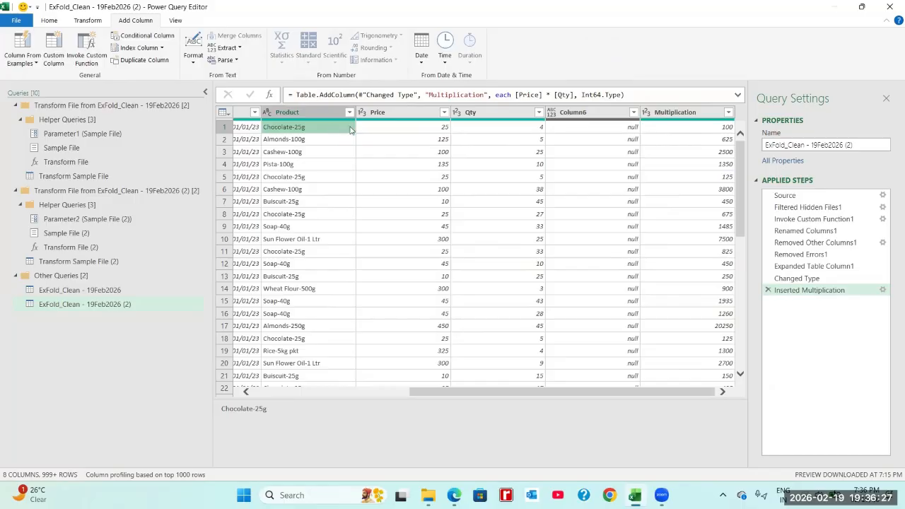
{"action": "left_click", "coordinate": [438, 131]}
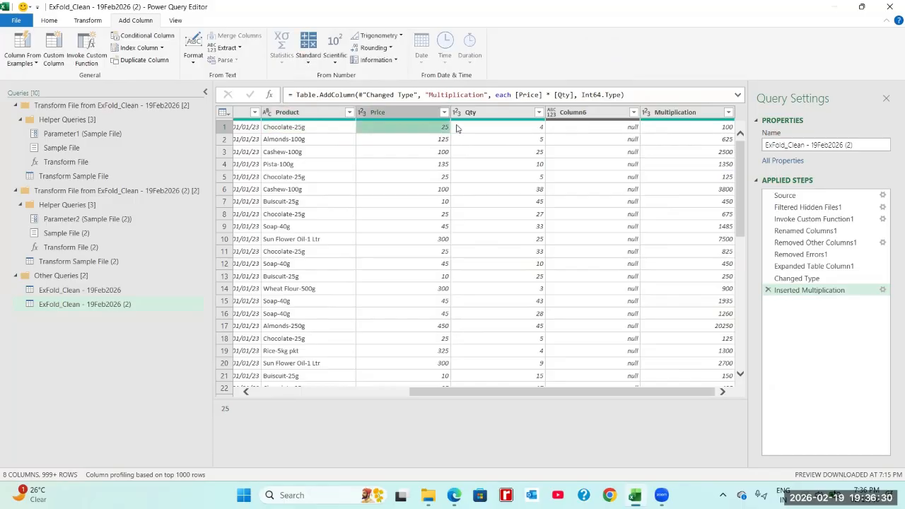
{"action": "left_click", "coordinate": [459, 129]}
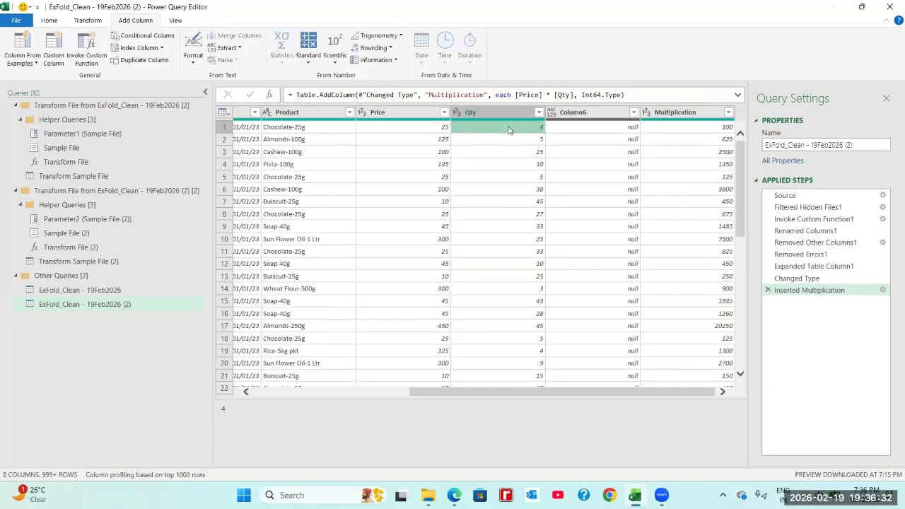
{"action": "left_click", "coordinate": [697, 133]}
Step: Rename the Multiplication column to Order Value and review the query's Inserted Multiplication and last Renamed Columns steps
{"action": "left_click", "coordinate": [683, 113]}
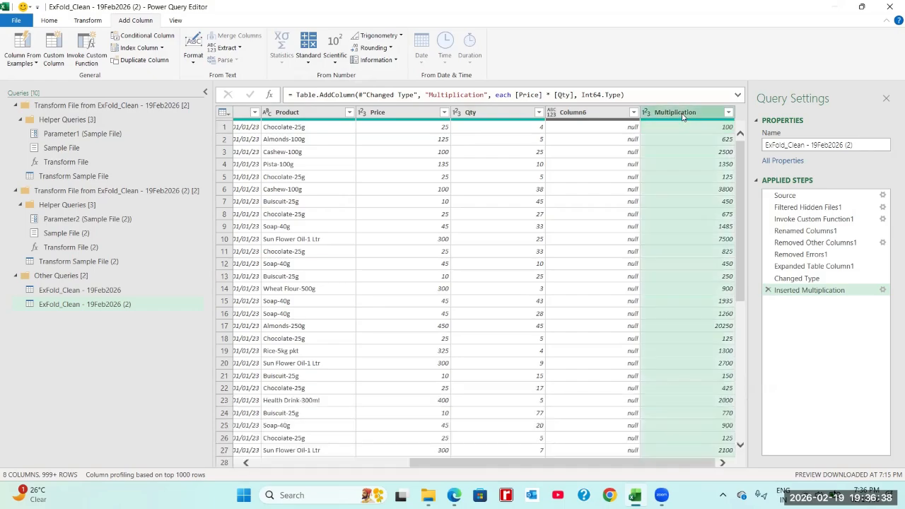
{"action": "double_click", "coordinate": [675, 113]}
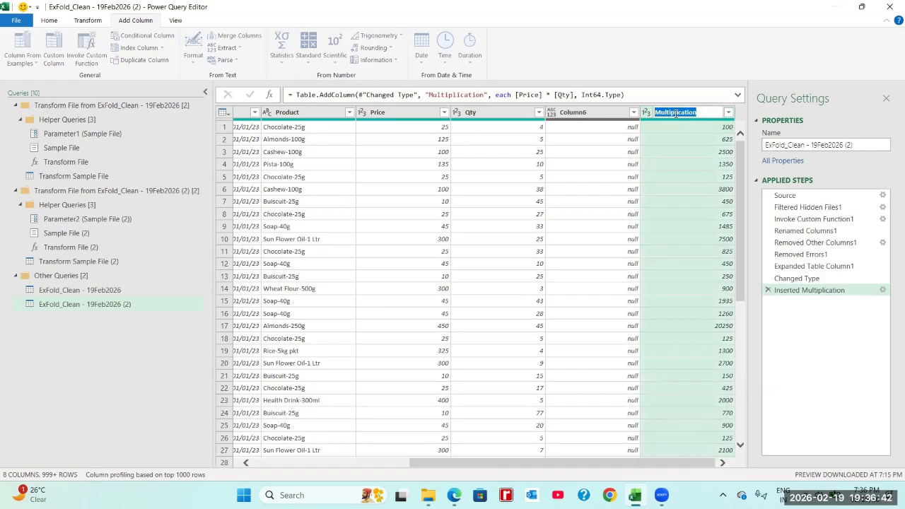
{"action": "type", "text": "Order Value"}
{"action": "key", "text": "Return"}
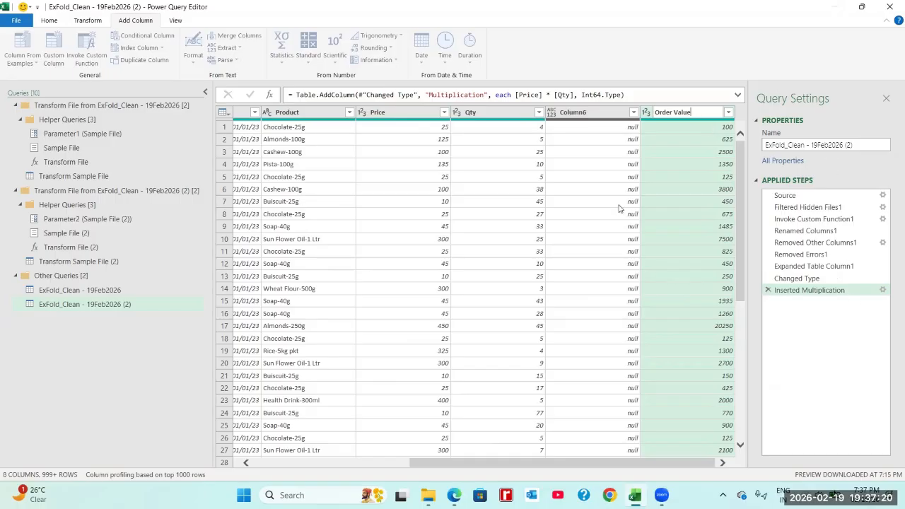
{"action": "key", "text": "Return"}
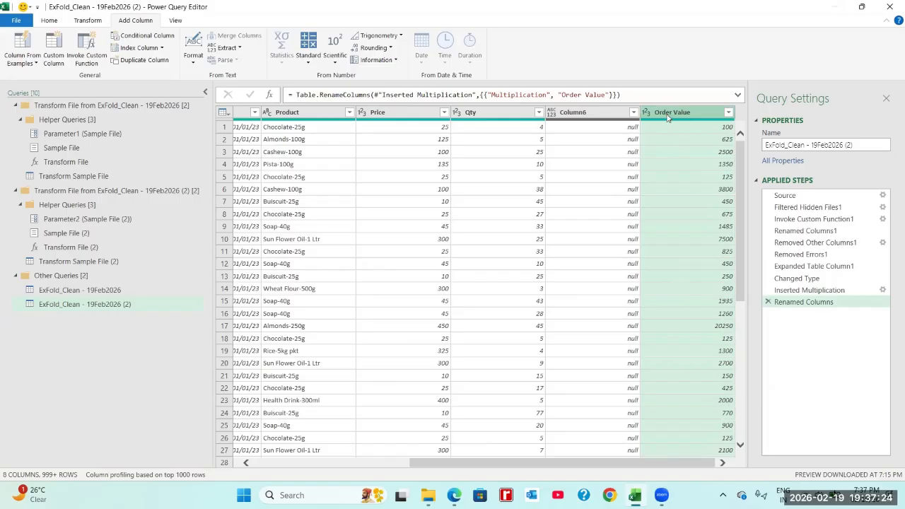
{"action": "left_click", "coordinate": [800, 292]}
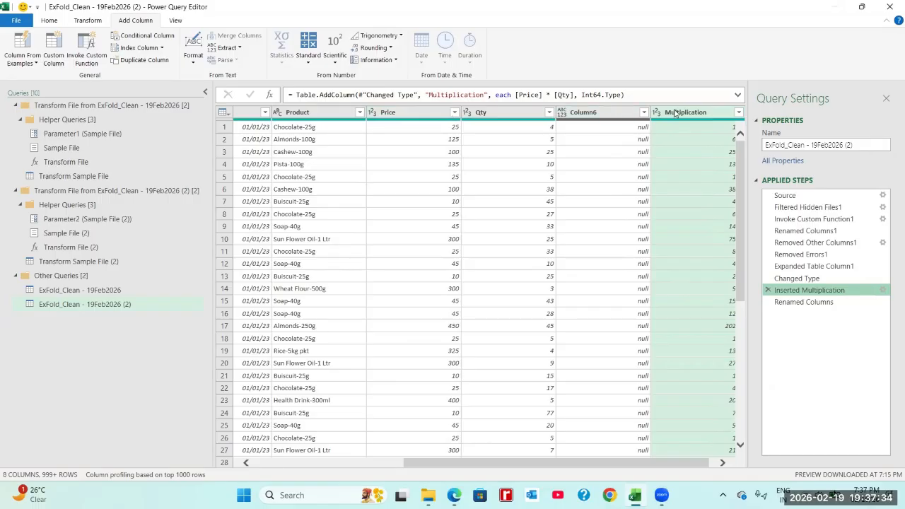
{"action": "left_click", "coordinate": [807, 304]}
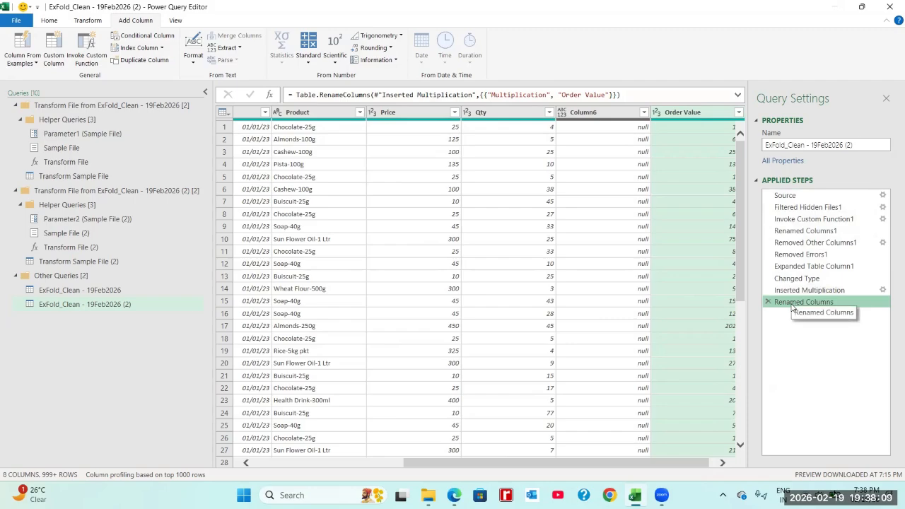
Step: Remove the empty Column6 from the ExFold_Clean - 19Feb2026 (2) query
{"action": "left_click", "coordinate": [722, 463]}
{"action": "left_click", "coordinate": [723, 463]}
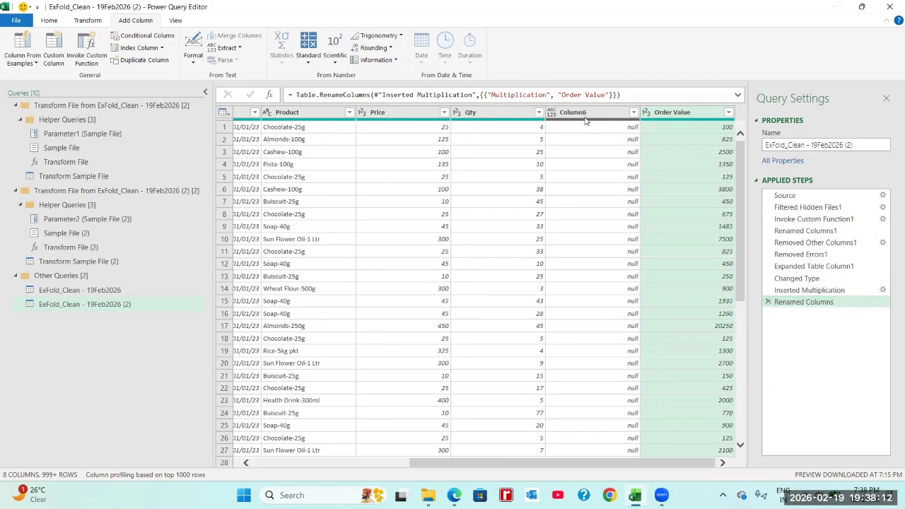
{"action": "left_click", "coordinate": [584, 114]}
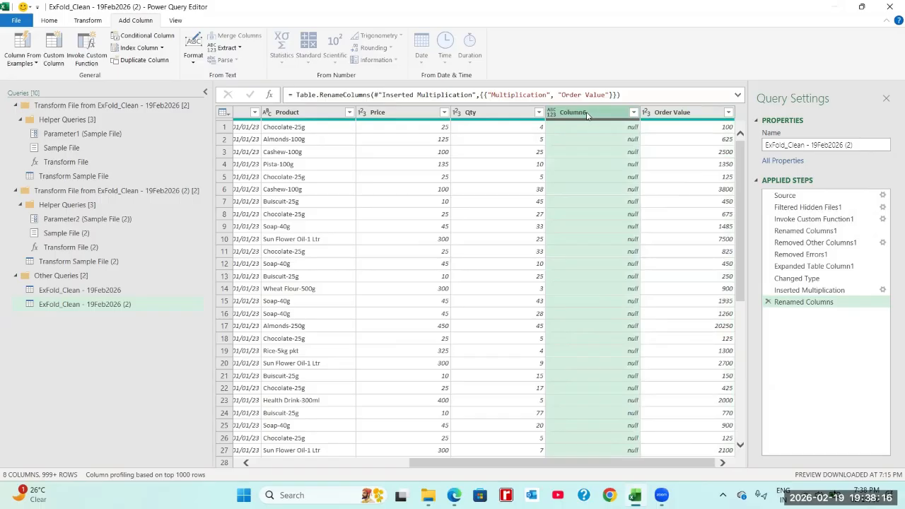
{"action": "right_click", "coordinate": [586, 115]}
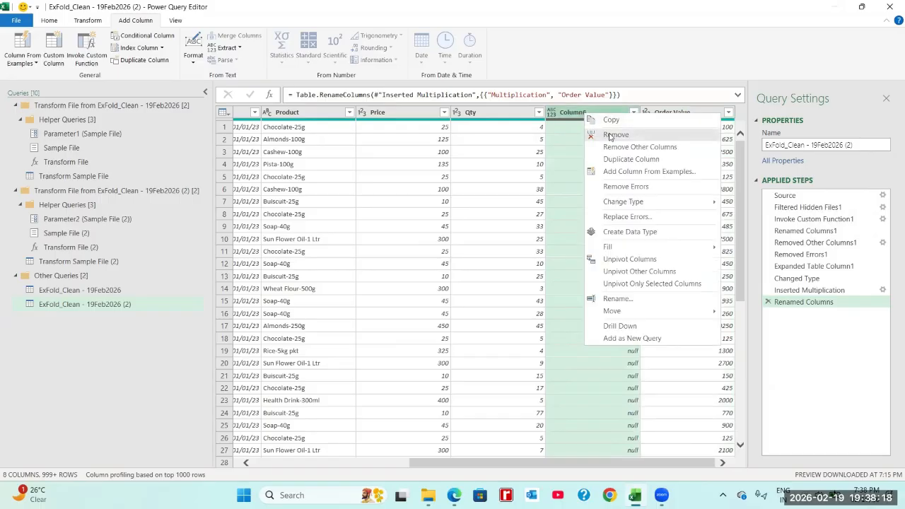
{"action": "left_click", "coordinate": [609, 135]}
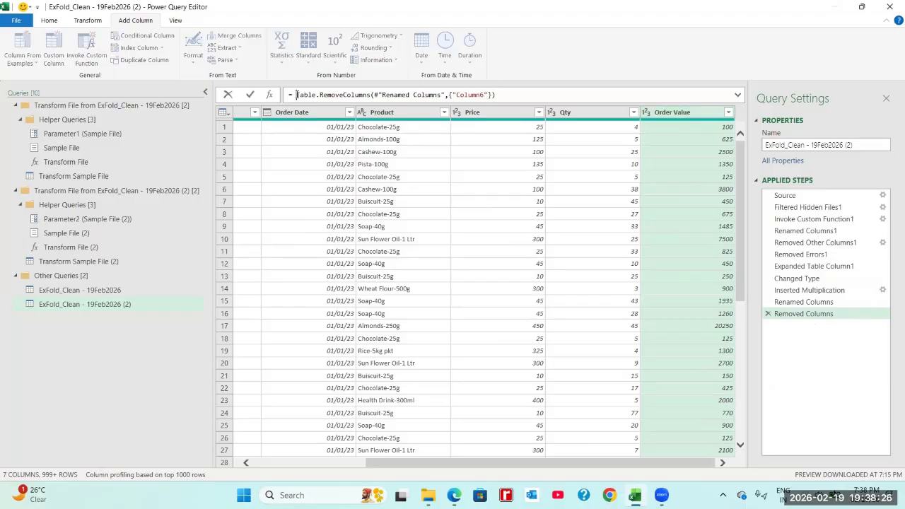
Step: Examine the formula of the Removed Columns step and the Source.Name column at the start of the table
{"action": "left_click_drag", "start_coordinate": [296, 94], "coordinate": [511, 95]}
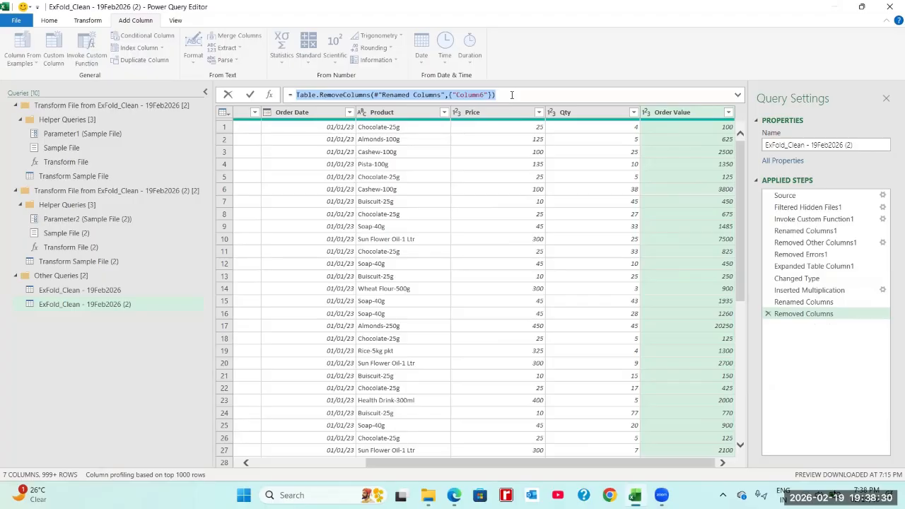
{"action": "left_click", "coordinate": [511, 95]}
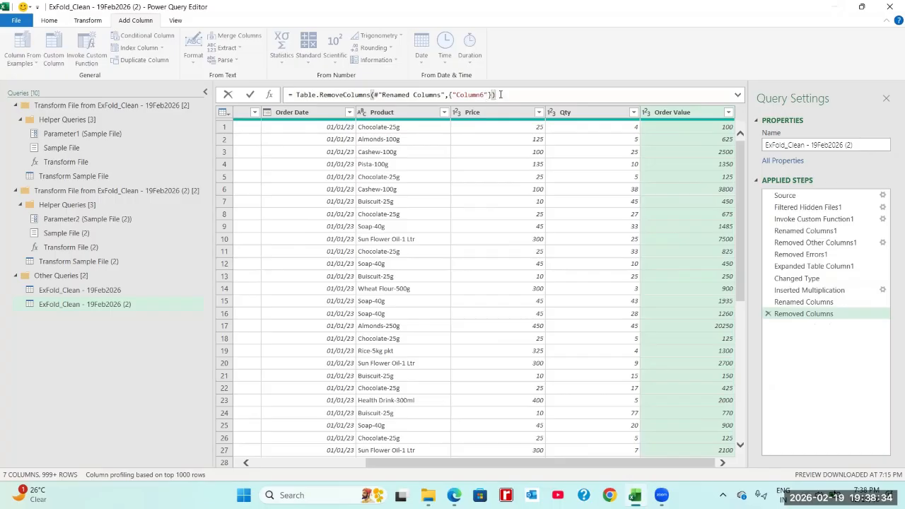
{"action": "left_click", "coordinate": [535, 467]}
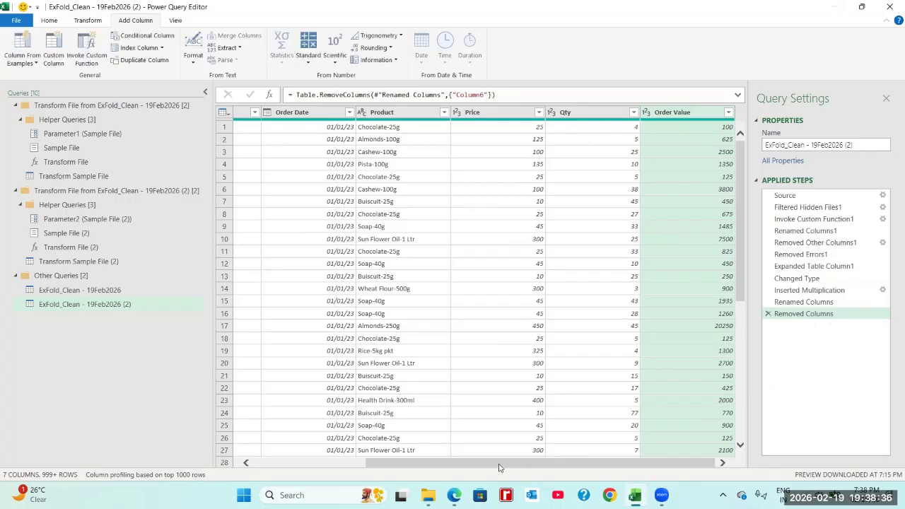
{"action": "left_click_drag", "start_coordinate": [416, 465], "coordinate": [300, 170]}
{"action": "left_click", "coordinate": [283, 114]}
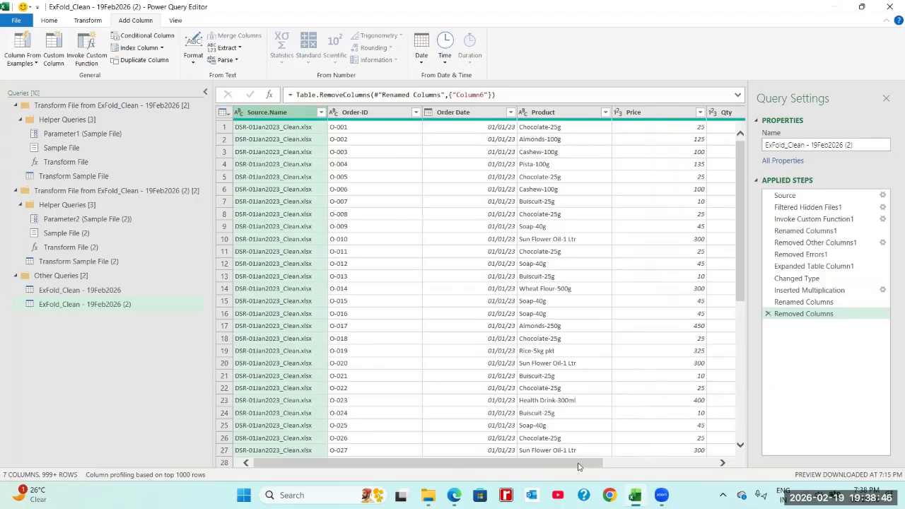
Step: Switch to File Explorer to check the DSR-01Jan2023_Clean and DSR-02Jan2023_Clean source files, and return to Power Query Editor
{"action": "mouse_move", "coordinate": [427, 494]}
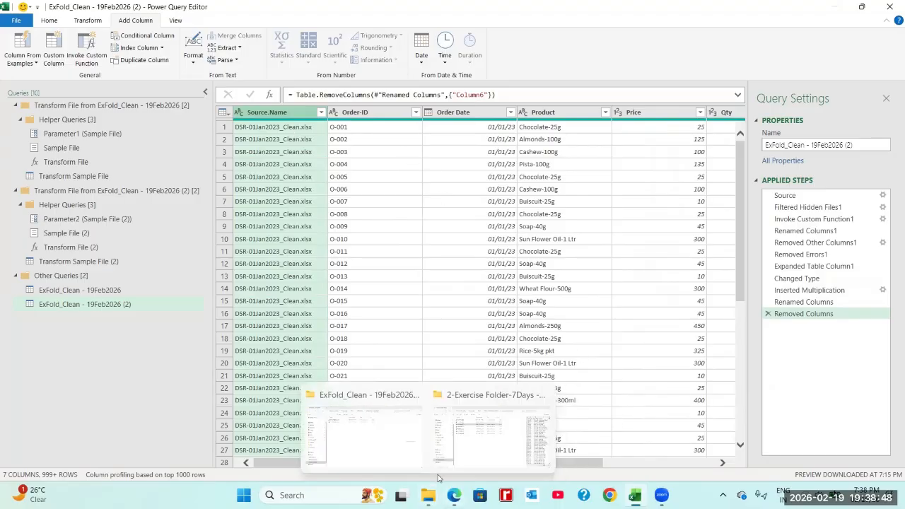
{"action": "left_click", "coordinate": [364, 427]}
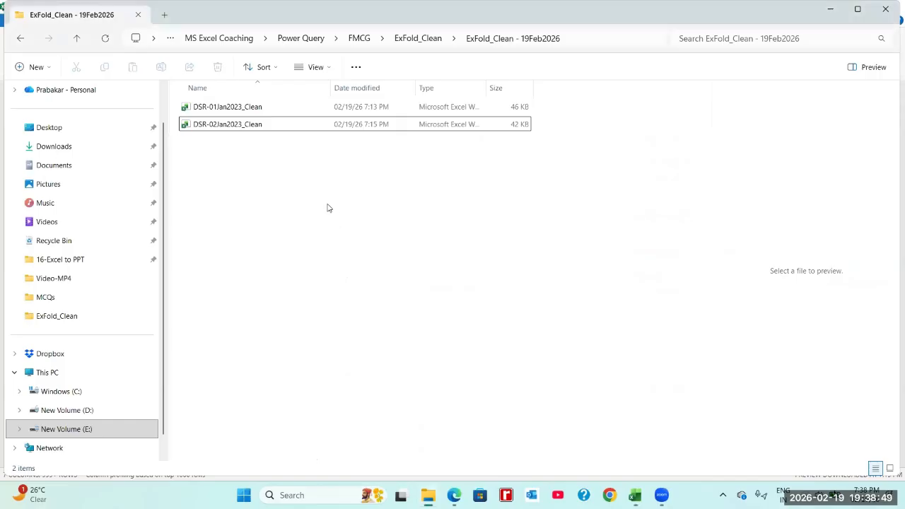
{"action": "left_click", "coordinate": [233, 108]}
{"action": "left_click", "coordinate": [230, 123]}
{"action": "mouse_move", "coordinate": [635, 495]}
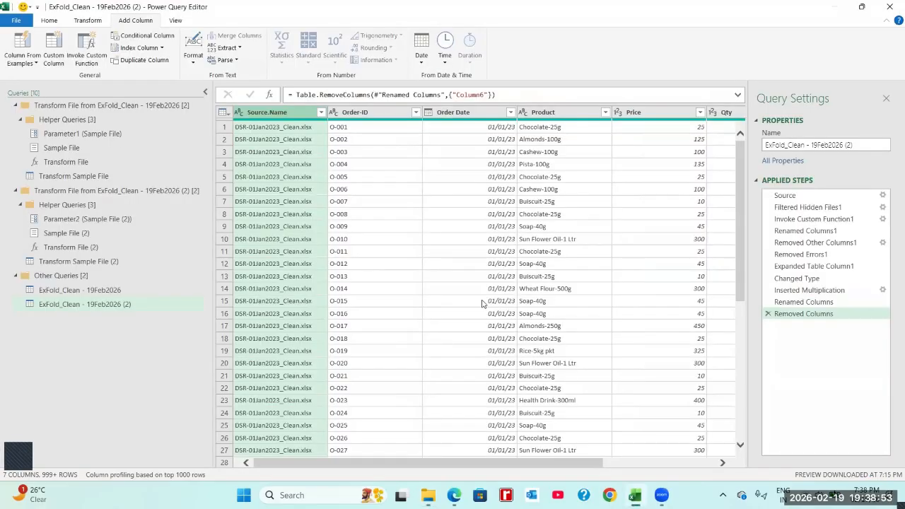
{"action": "left_click", "coordinate": [636, 444]}
Step: Compare the applied steps of the ExFold_Clean - 19Feb2026 query and its (2) version, and view the Order Value column in the latter
{"action": "left_click", "coordinate": [75, 292]}
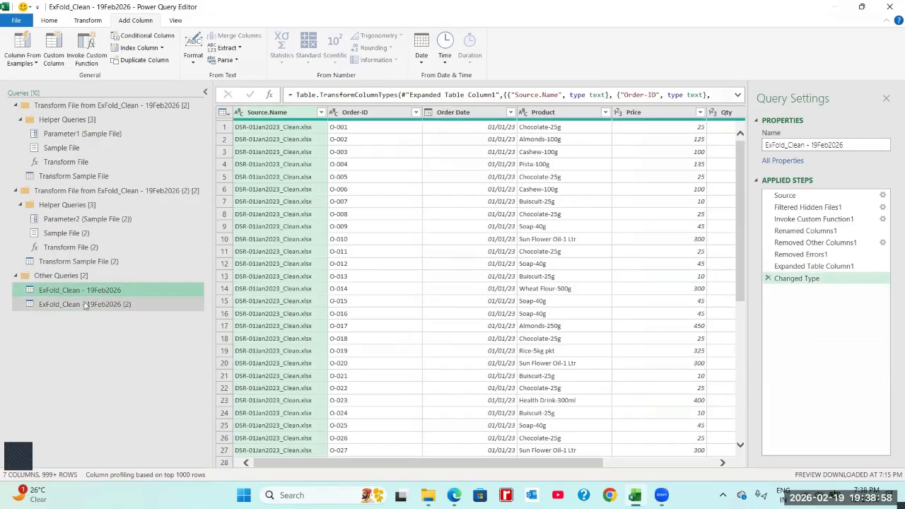
{"action": "left_click", "coordinate": [81, 305]}
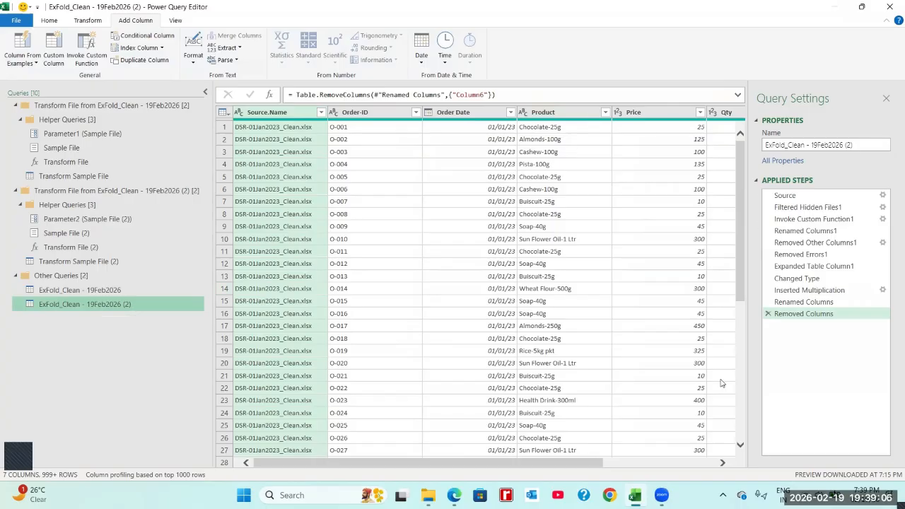
{"action": "left_click_drag", "start_coordinate": [601, 460], "coordinate": [730, 464]}
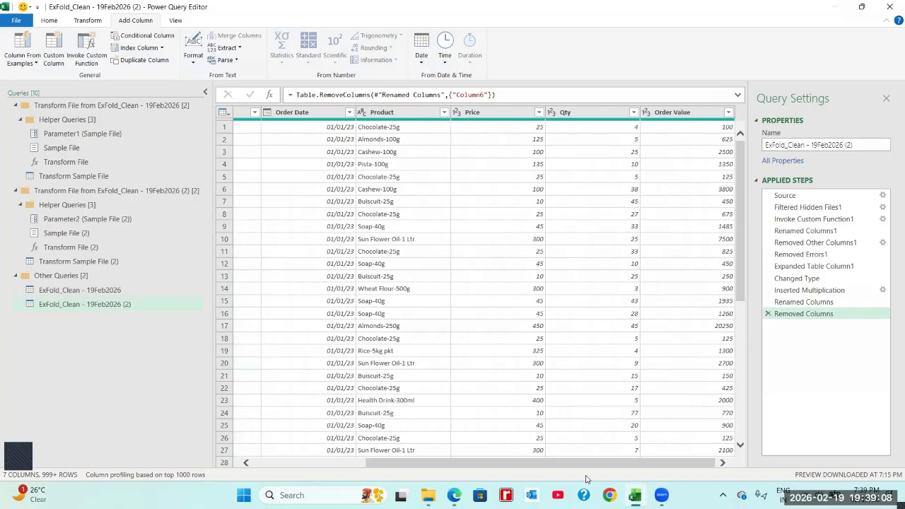
Step: Close Power Query Editor and load the ExFold_Clean - 19Feb2026 (2) query into the workbook
{"action": "left_click", "coordinate": [48, 20]}
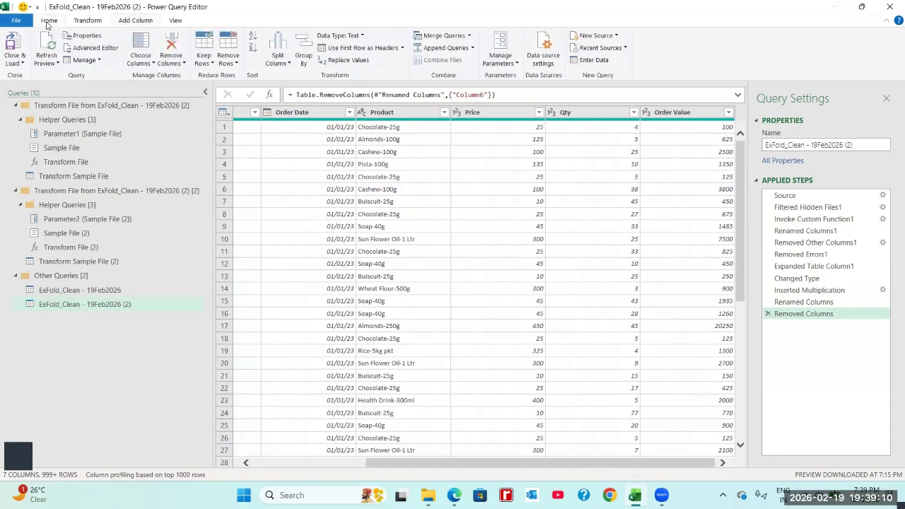
{"action": "left_click", "coordinate": [19, 65]}
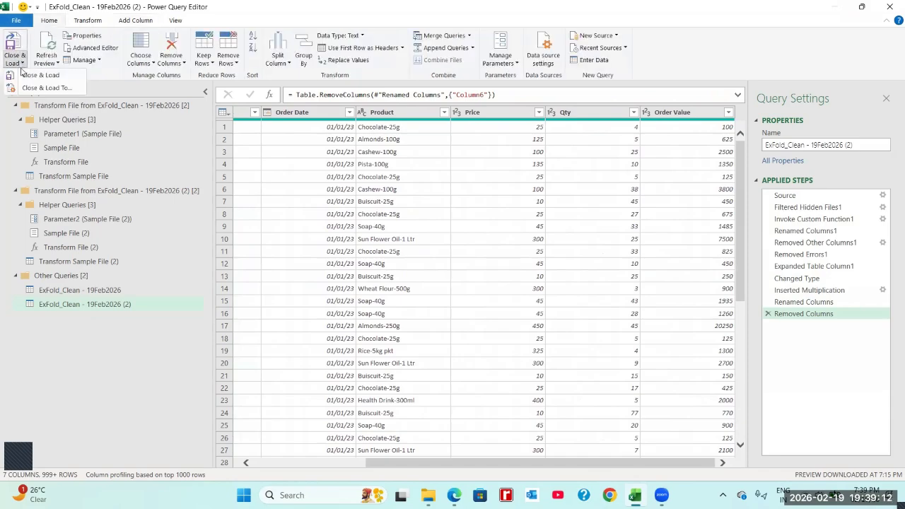
{"action": "left_click", "coordinate": [29, 77]}
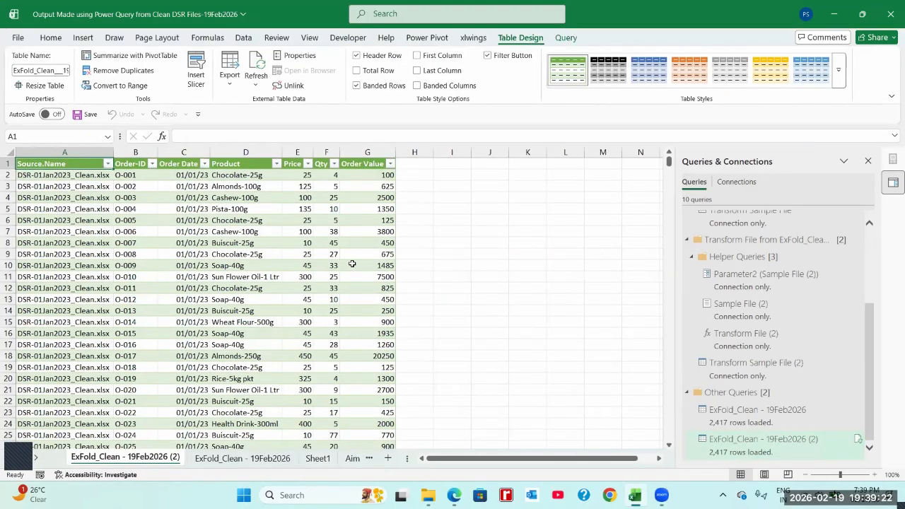
Step: Check the Order Value column in the loaded ExFold_Clean - 19Feb2026 (2) table, including the summary figures for the whole column
{"action": "left_click", "coordinate": [372, 266]}
{"action": "left_click", "coordinate": [370, 177]}
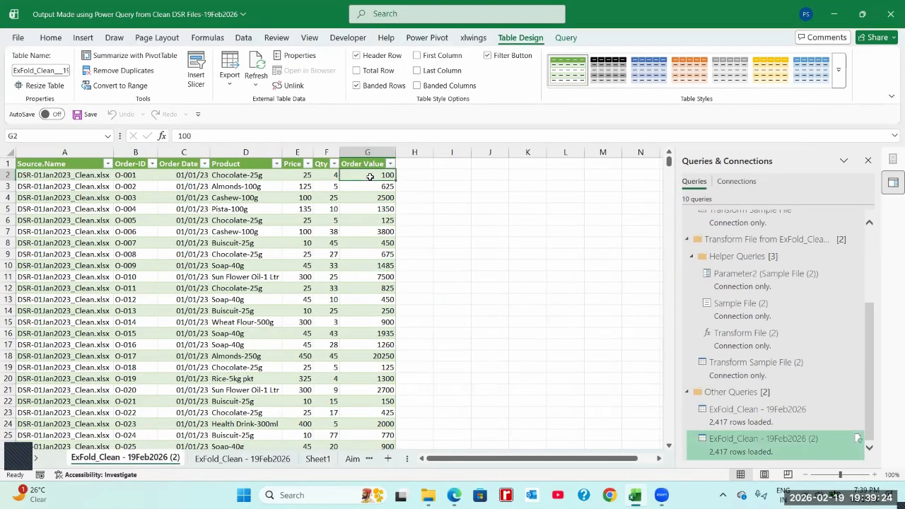
{"action": "left_click", "coordinate": [376, 152]}
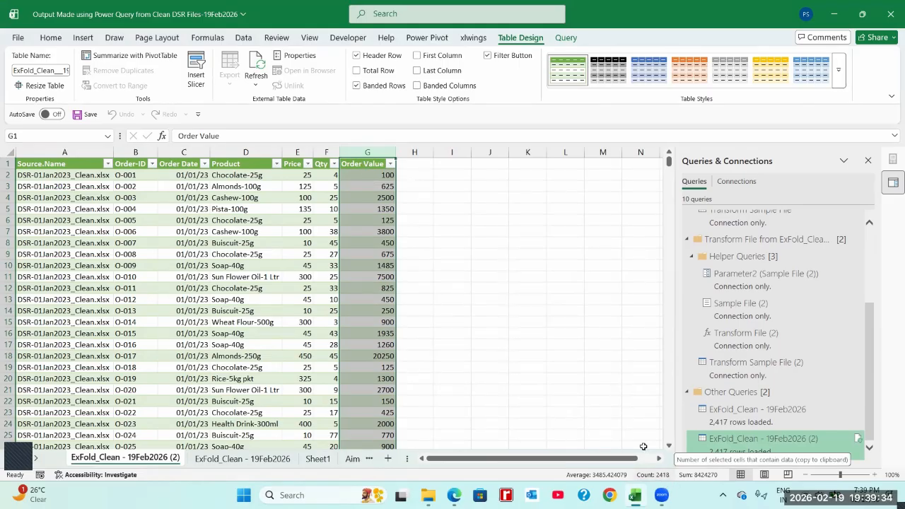
{"action": "left_click", "coordinate": [376, 177]}
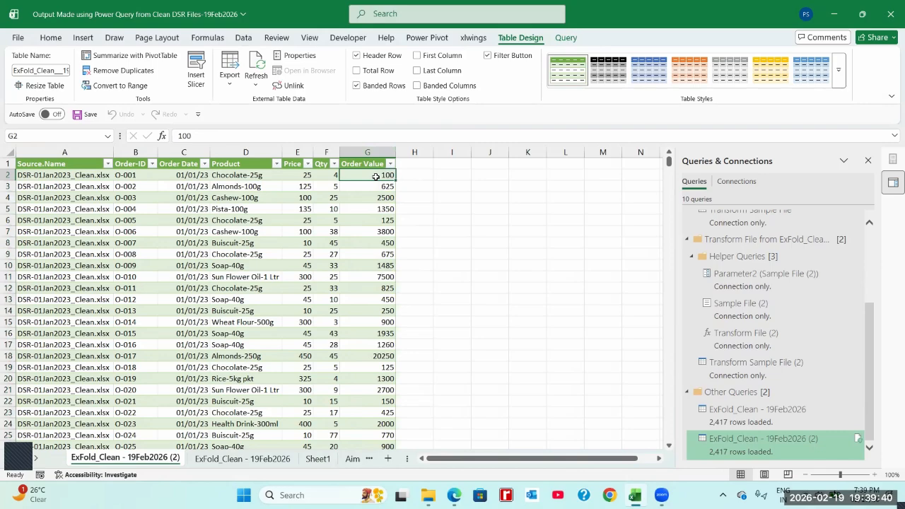
Step: Switch to File Explorer to view the ExFold_Clean - 19Feb2026 source folder, and return to the loaded table in Excel
{"action": "mouse_move", "coordinate": [427, 495]}
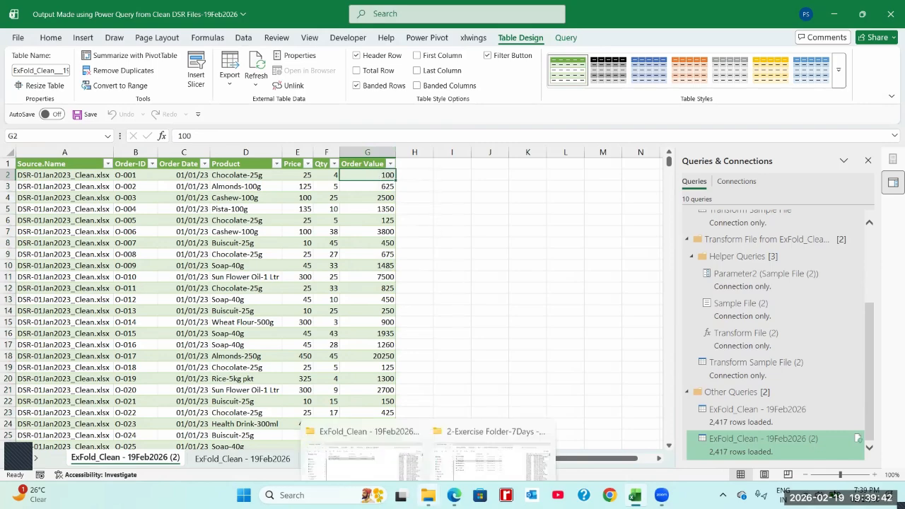
{"action": "left_click", "coordinate": [364, 458]}
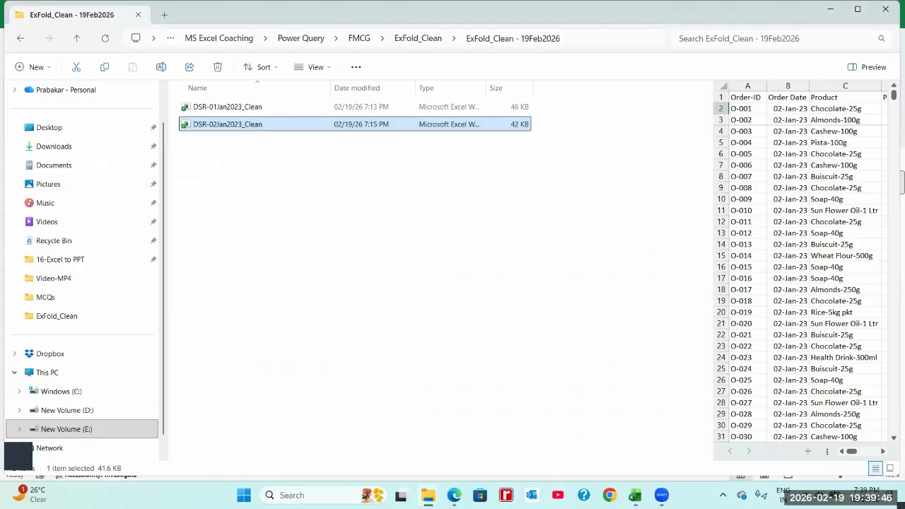
{"action": "key", "text": "alt+Tab"}
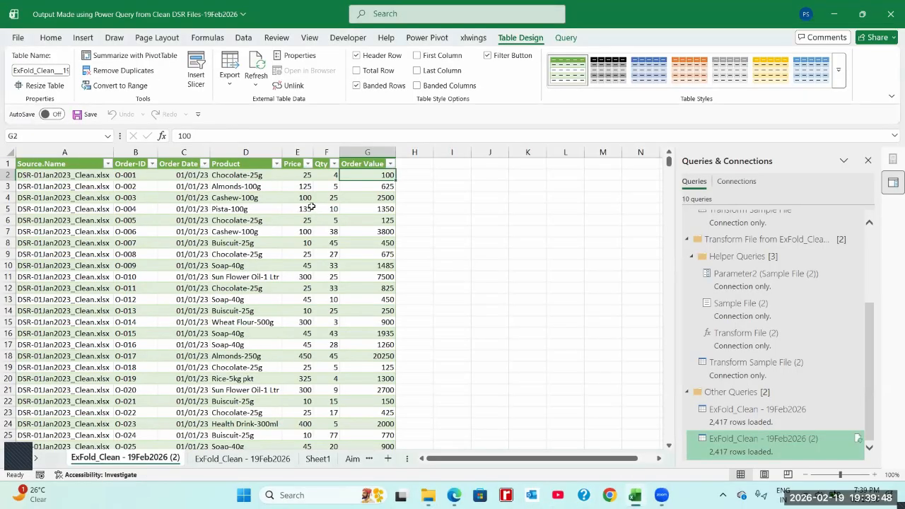
{"action": "left_click", "coordinate": [295, 207]}
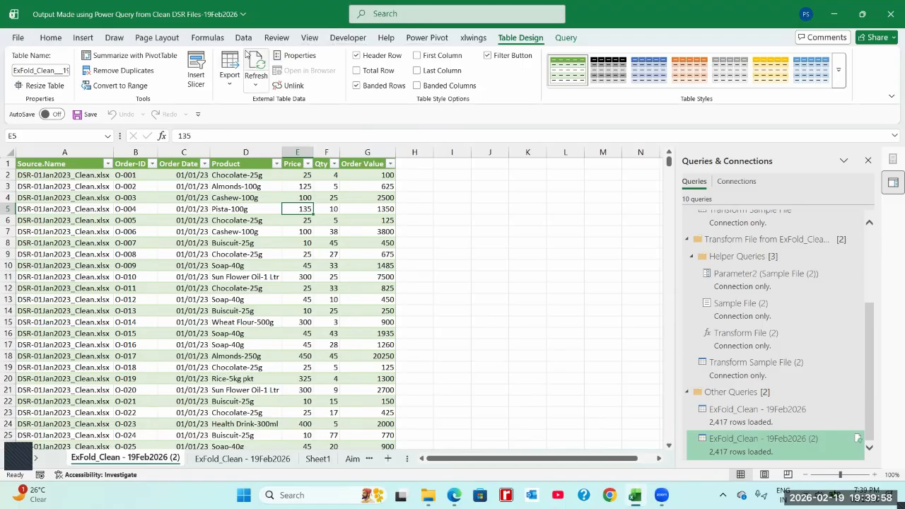
Step: Collapse both Transform File groups in the workbook's query list, keeping the Other Queries group expanded
{"action": "mouse_move", "coordinate": [697, 17]}
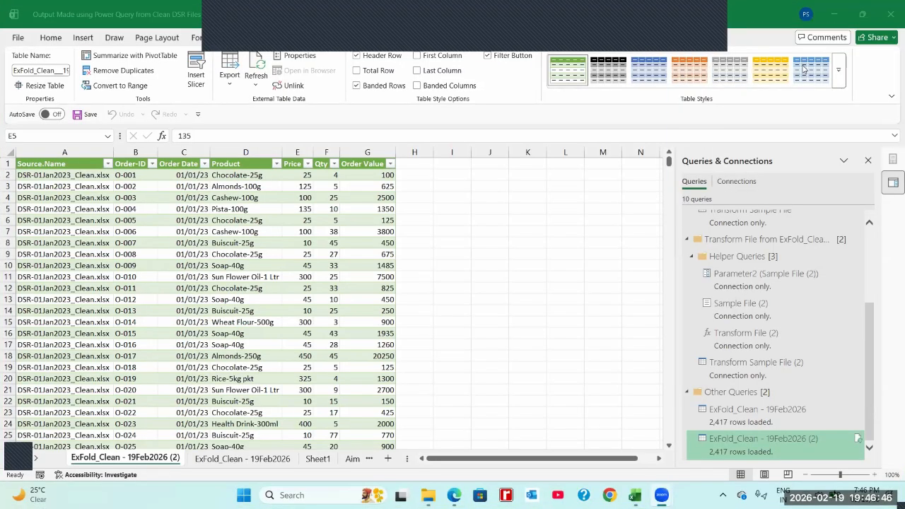
{"action": "left_click", "coordinate": [871, 312]}
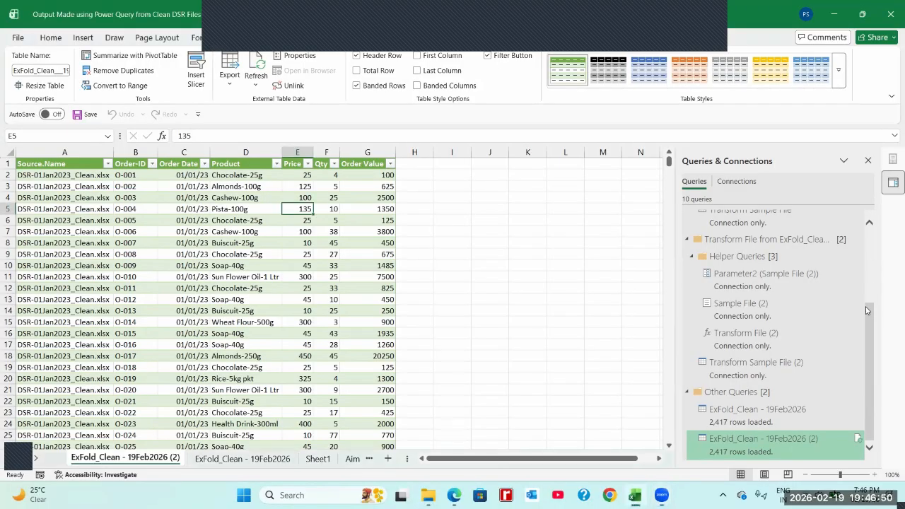
{"action": "left_click_drag", "start_coordinate": [868, 325], "coordinate": [873, 242]}
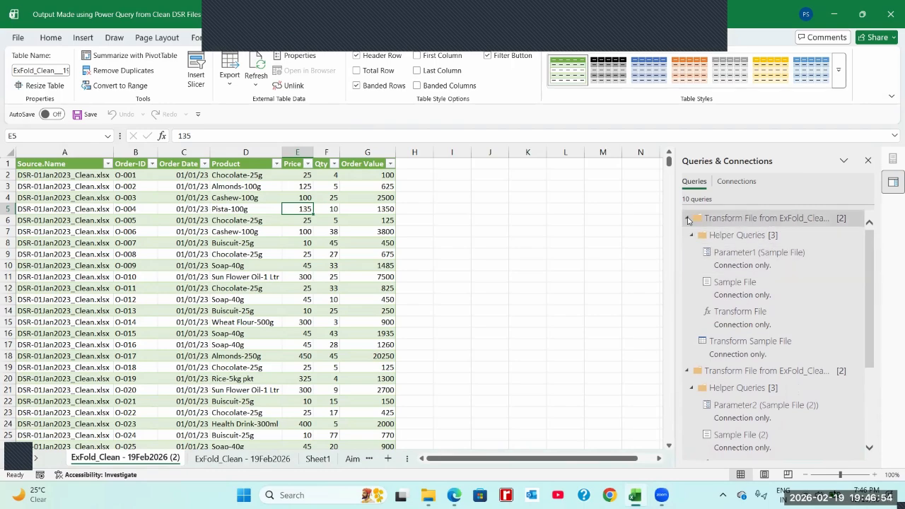
{"action": "left_click", "coordinate": [688, 219]}
{"action": "left_click", "coordinate": [686, 234]}
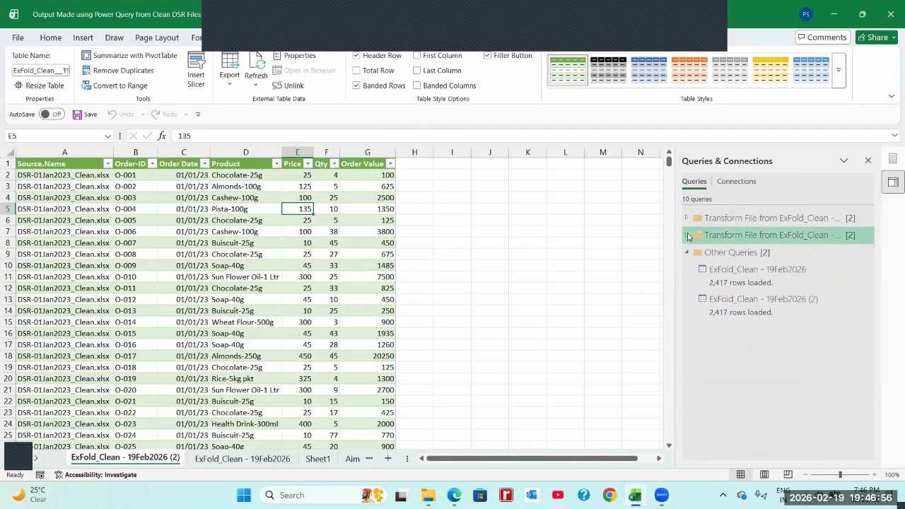
{"action": "left_click", "coordinate": [688, 253]}
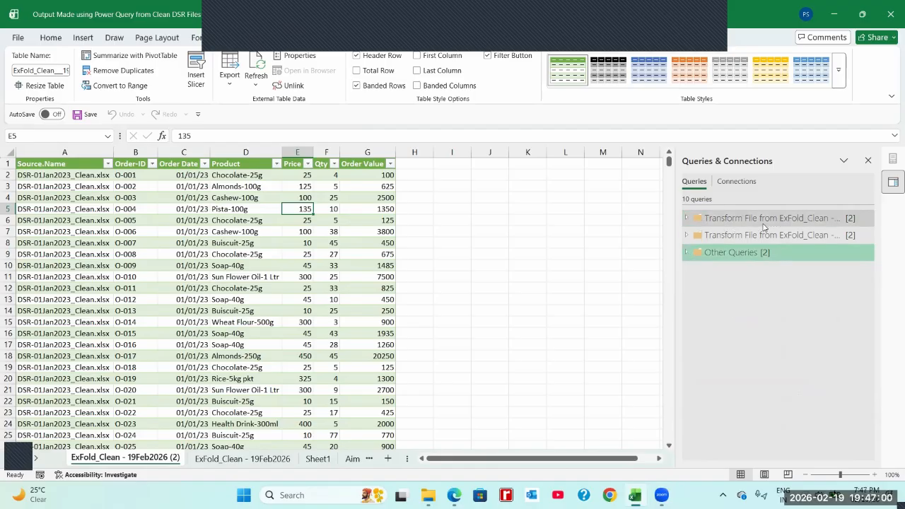
{"action": "left_click", "coordinate": [687, 253]}
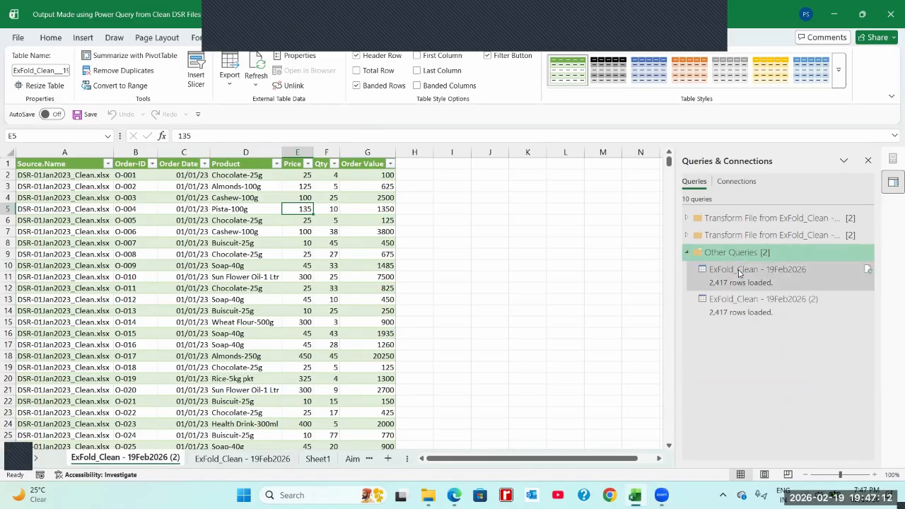
Step: Preview the columns and load status of both ExFold_Clean queries, and select the (2) query's table in the worksheet
{"action": "mouse_move", "coordinate": [739, 273]}
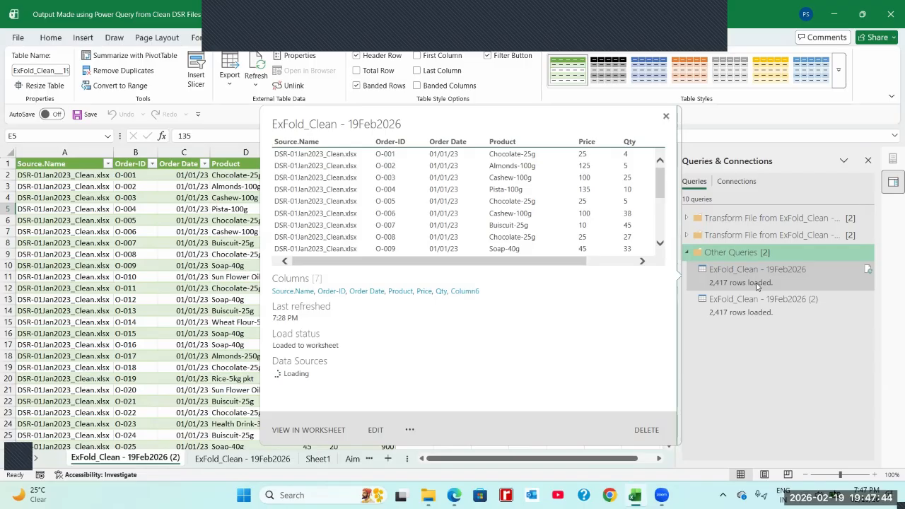
{"action": "mouse_move", "coordinate": [751, 304]}
{"action": "mouse_move", "coordinate": [803, 302]}
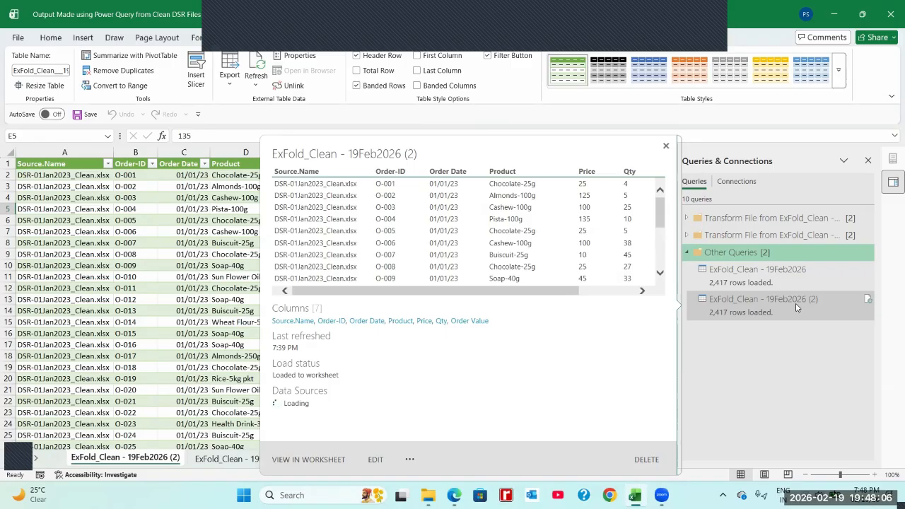
{"action": "left_click", "coordinate": [796, 307]}
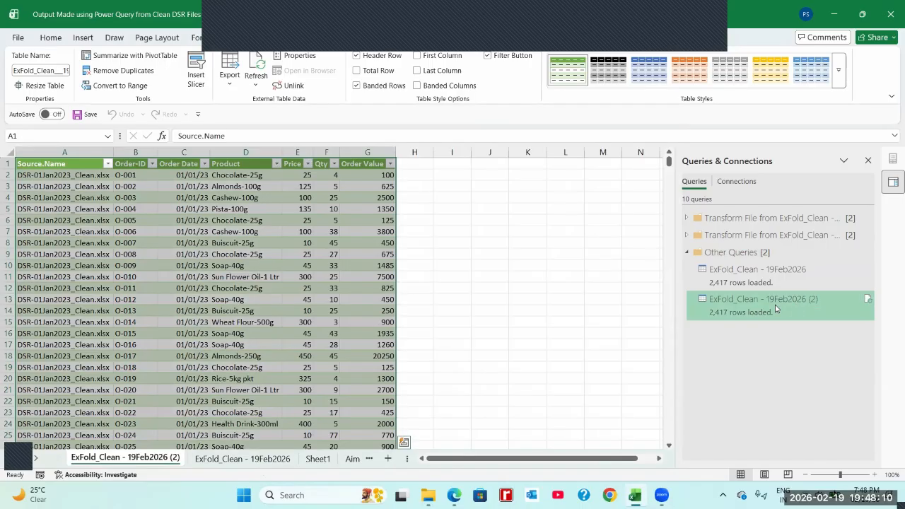
Step: Open the ExFold_Clean - 19Feb2026 (2) query in Power Query Editor, compare its applied steps with the original query, and close the editor
{"action": "double_click", "coordinate": [774, 306]}
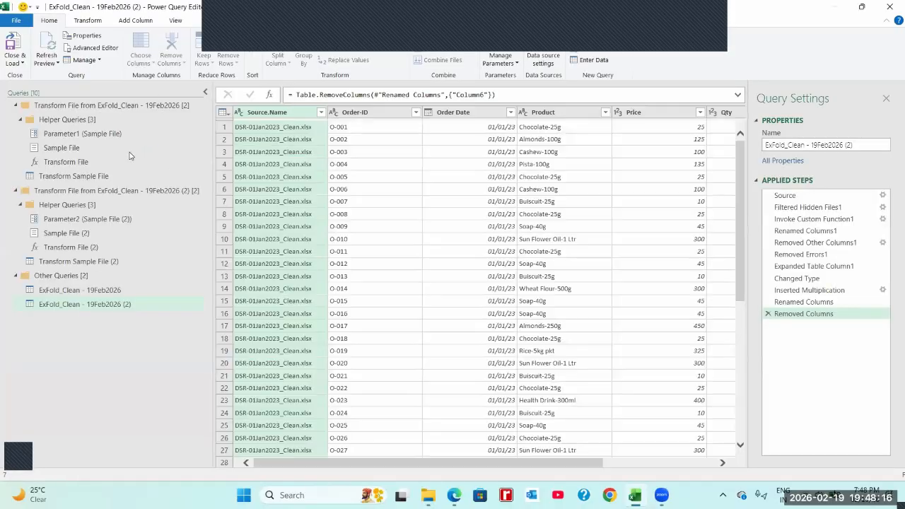
{"action": "left_click", "coordinate": [62, 291]}
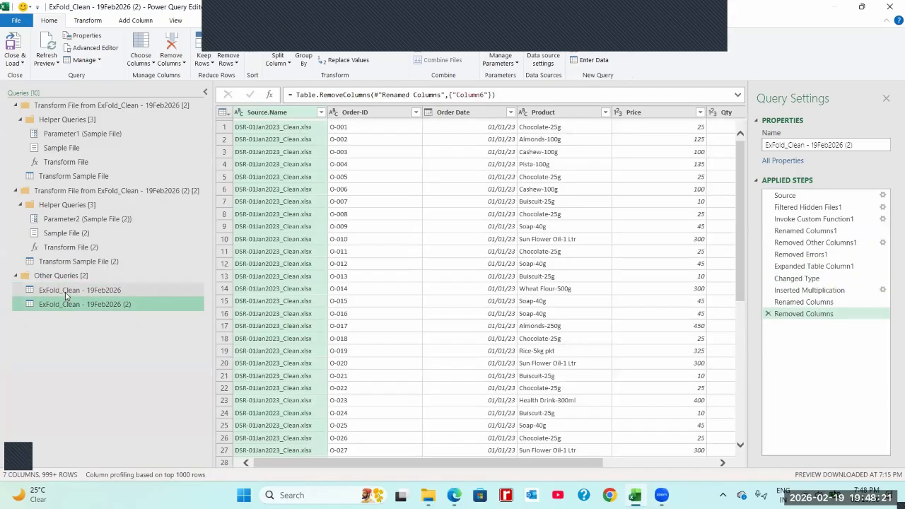
{"action": "left_click", "coordinate": [62, 290]}
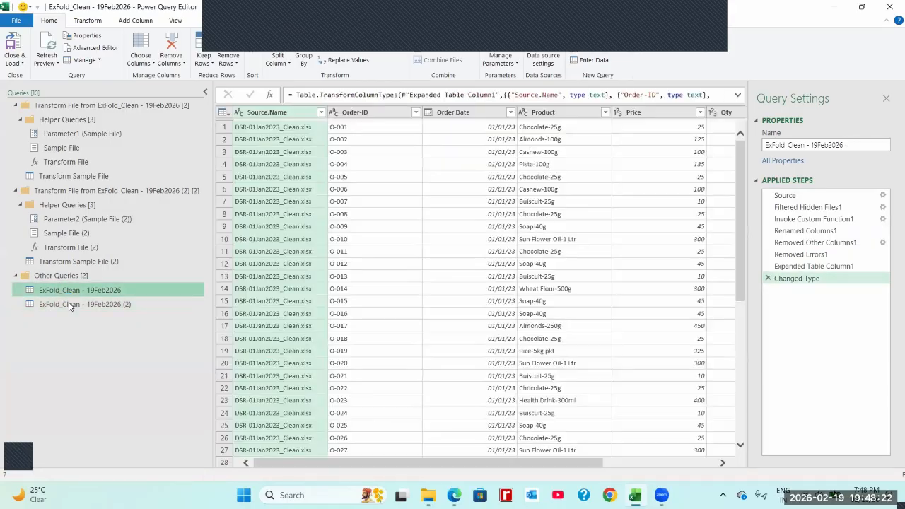
{"action": "left_click", "coordinate": [63, 304]}
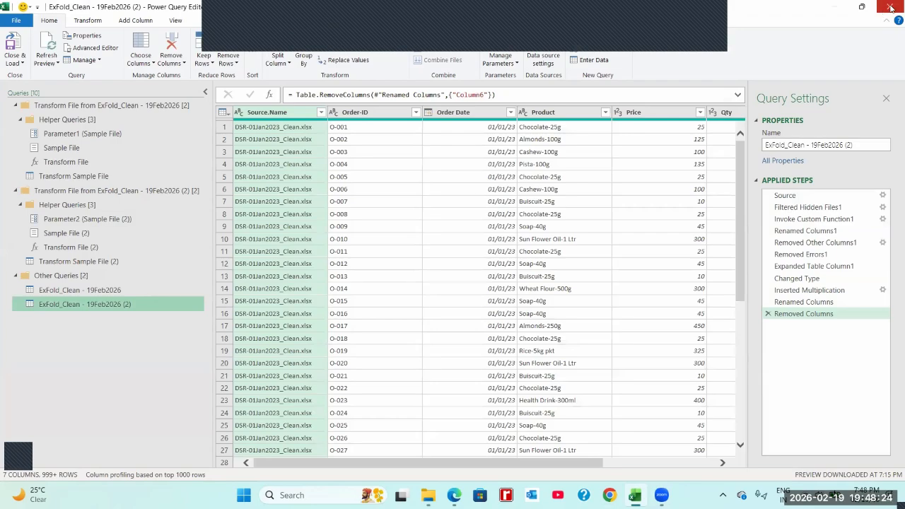
{"action": "left_click", "coordinate": [890, 7]}
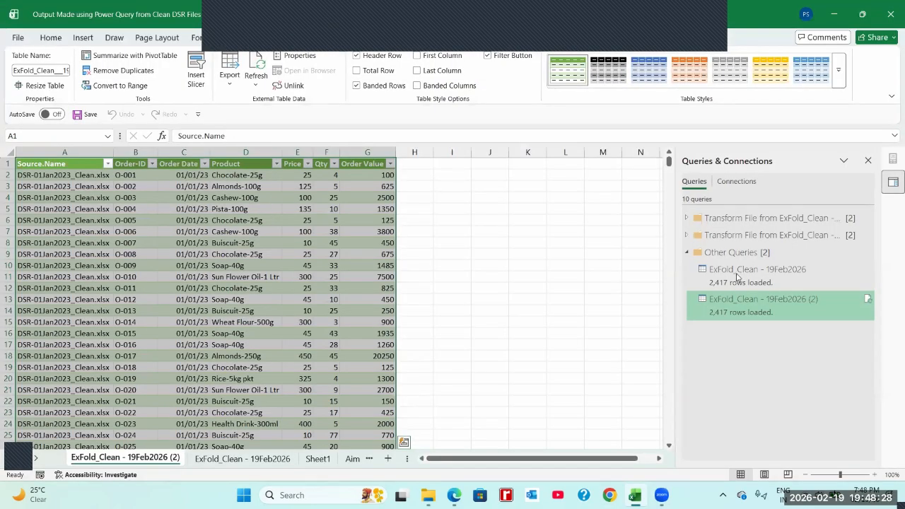
Step: Show the original ExFold_Clean - 19Feb2026 query's loaded table, review its applied steps in Power Query Editor, and close the editor
{"action": "left_click", "coordinate": [739, 279]}
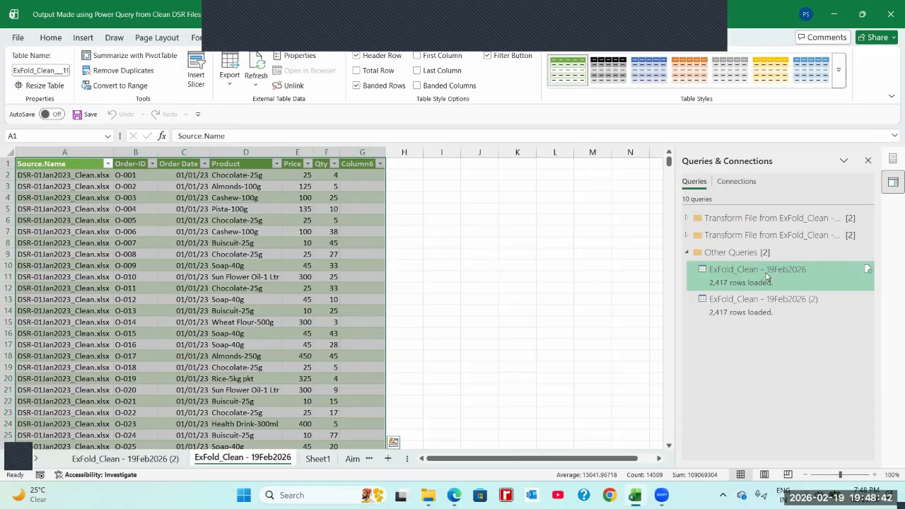
{"action": "double_click", "coordinate": [767, 277]}
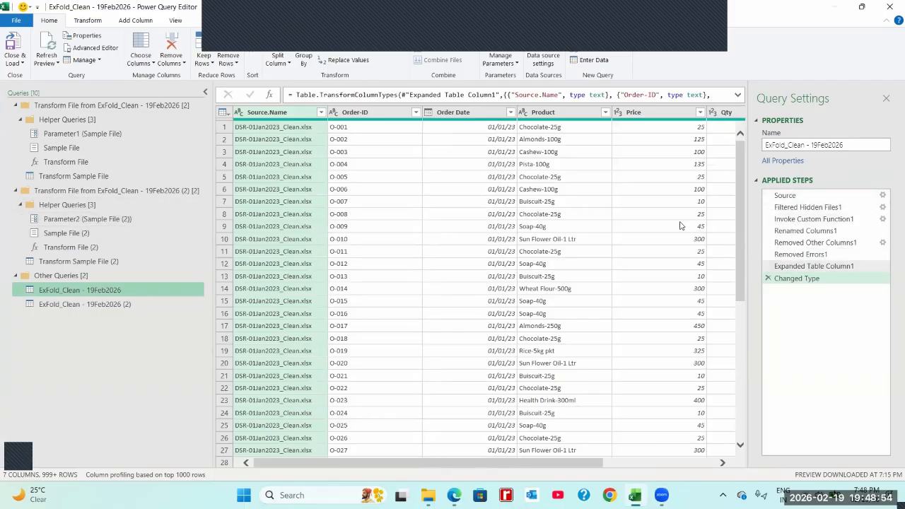
{"action": "left_click", "coordinate": [742, 185]}
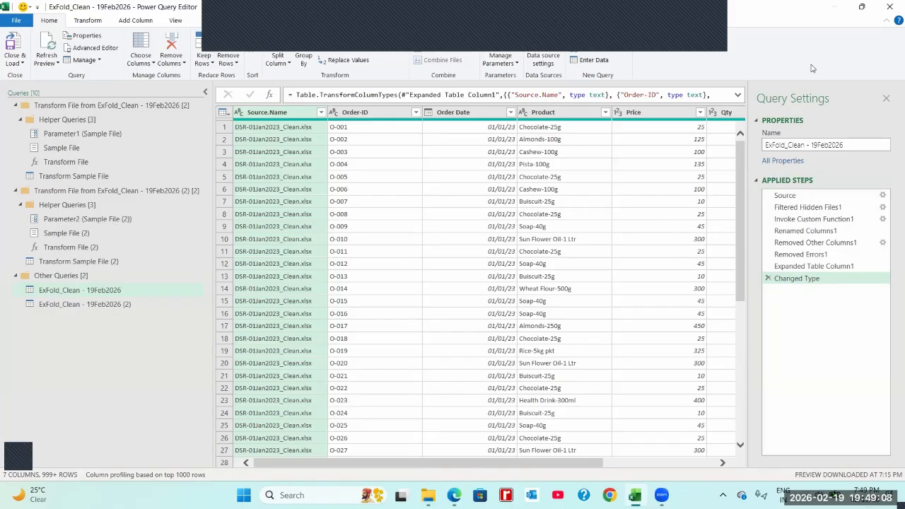
{"action": "left_click", "coordinate": [888, 8]}
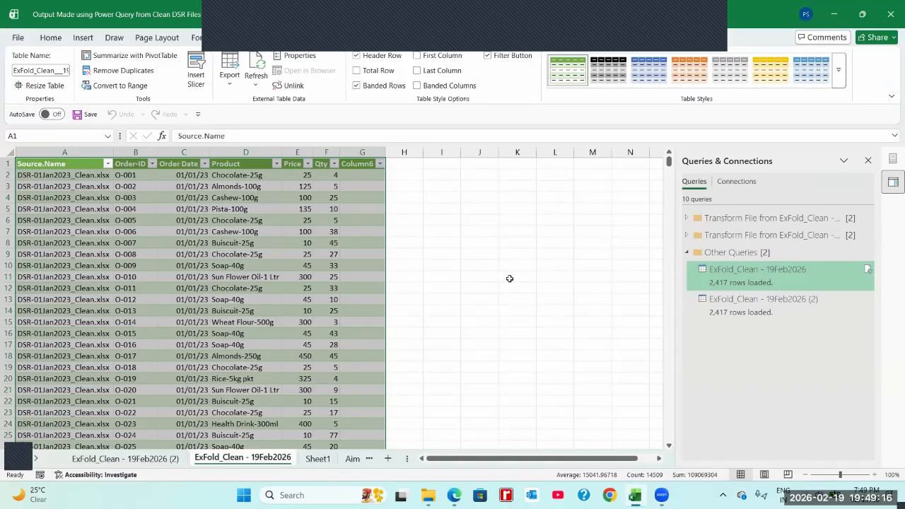
Step: Return to the ExFold_Clean - 19Feb2026 (2) table and inspect the first record's Order Value and Product cells
{"action": "mouse_move", "coordinate": [427, 495]}
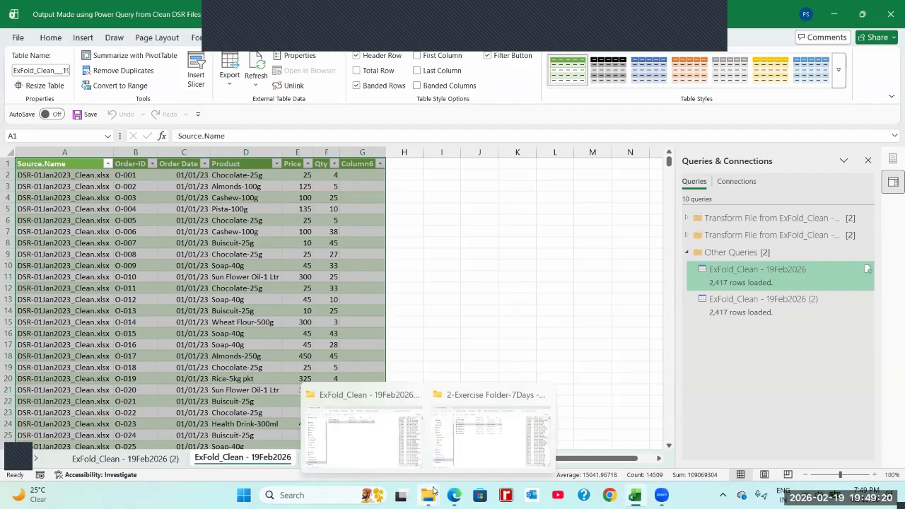
{"action": "left_click", "coordinate": [344, 287]}
{"action": "left_click", "coordinate": [739, 302]}
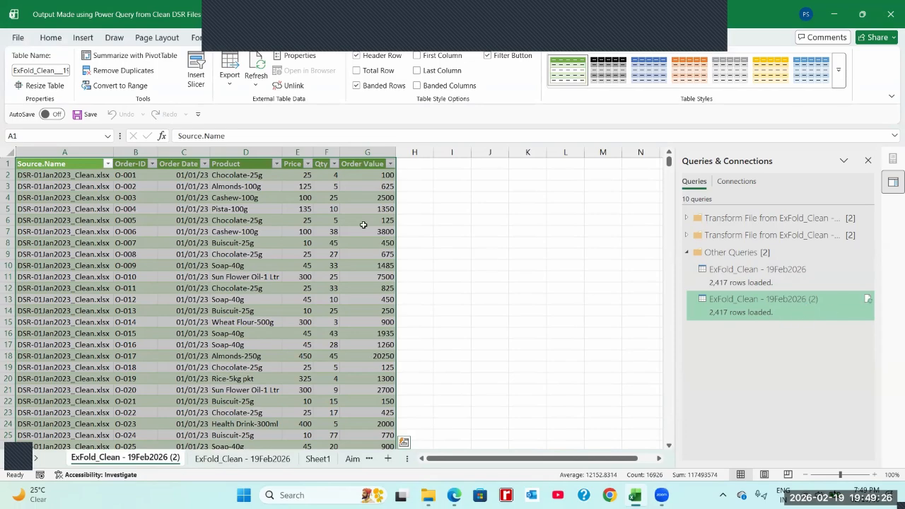
{"action": "left_click", "coordinate": [349, 178]}
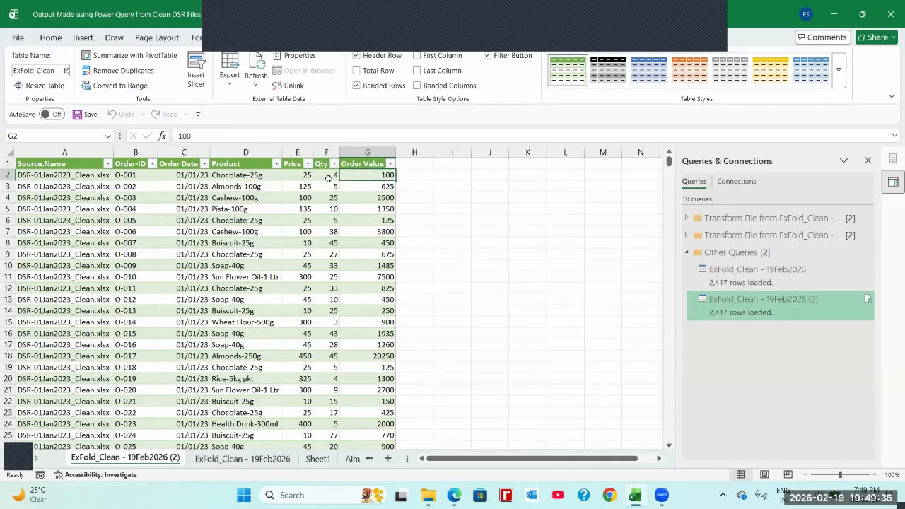
{"action": "left_click", "coordinate": [224, 177]}
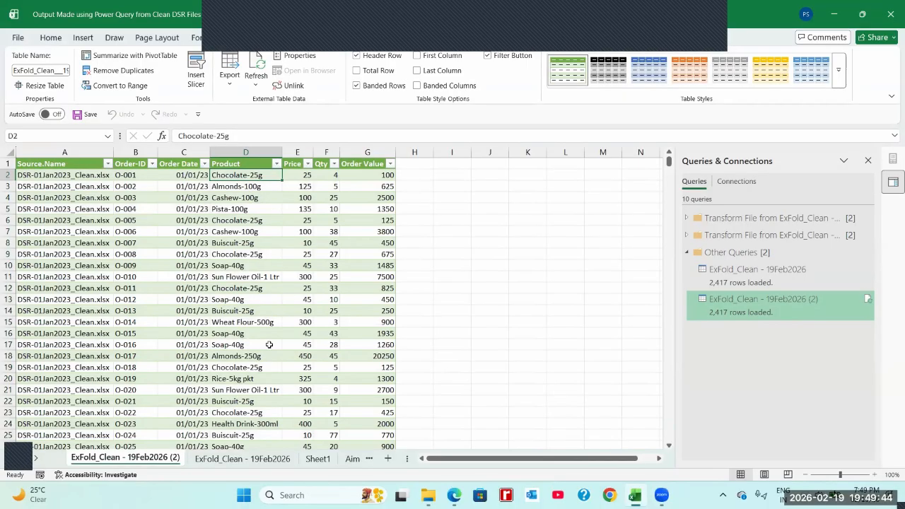
Step: Compare the loaded tables of both ExFold_Clean queries with the file summary on Sheet1
{"action": "left_click", "coordinate": [411, 177]}
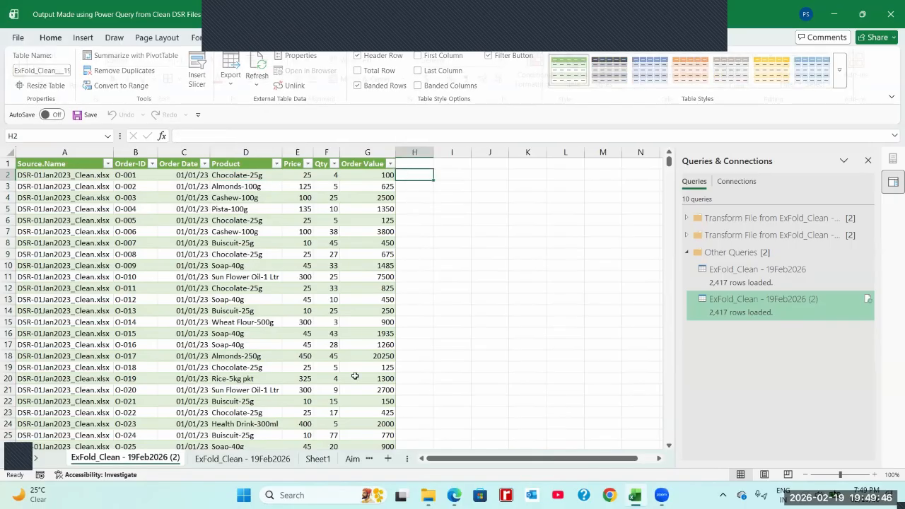
{"action": "left_click", "coordinate": [320, 459]}
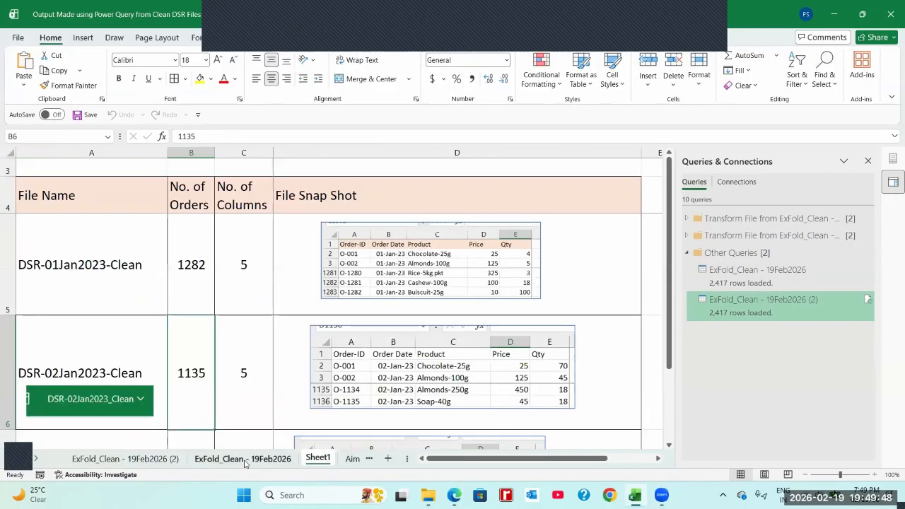
{"action": "left_click", "coordinate": [247, 461]}
{"action": "left_click", "coordinate": [390, 176]}
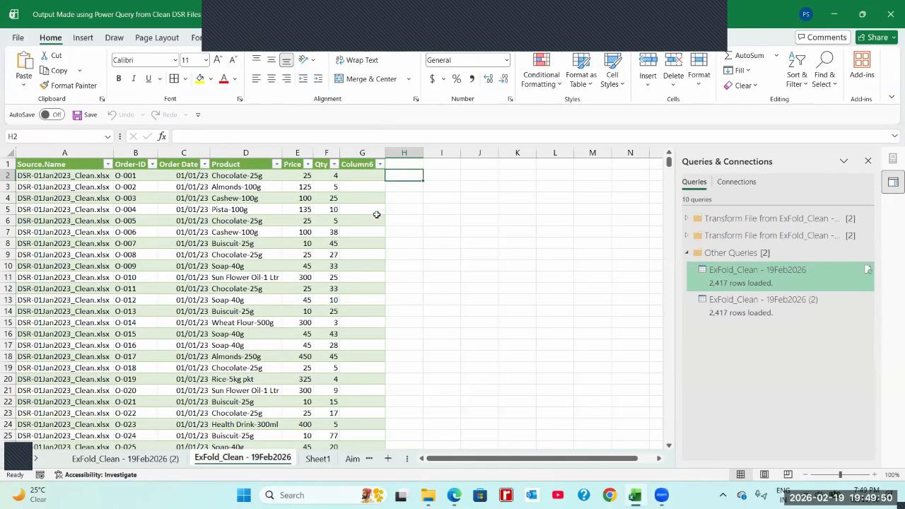
{"action": "left_click", "coordinate": [173, 459]}
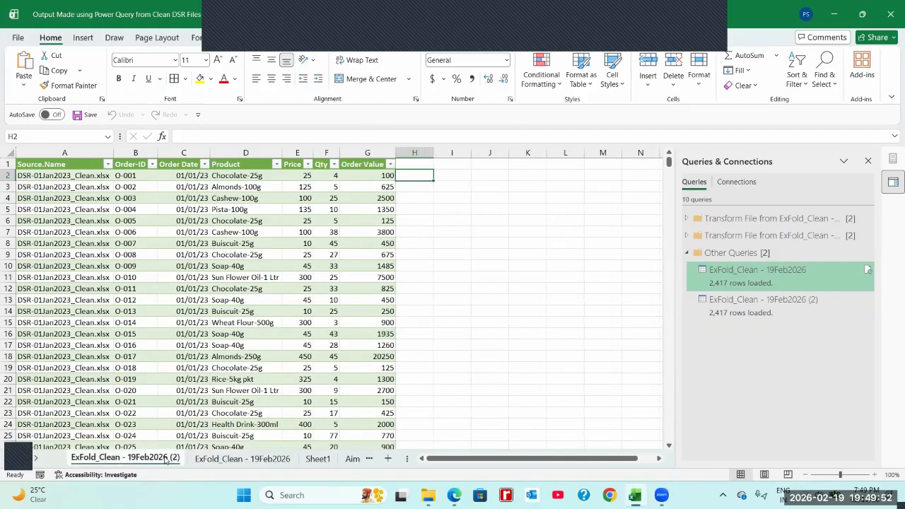
{"action": "left_click", "coordinate": [318, 459]}
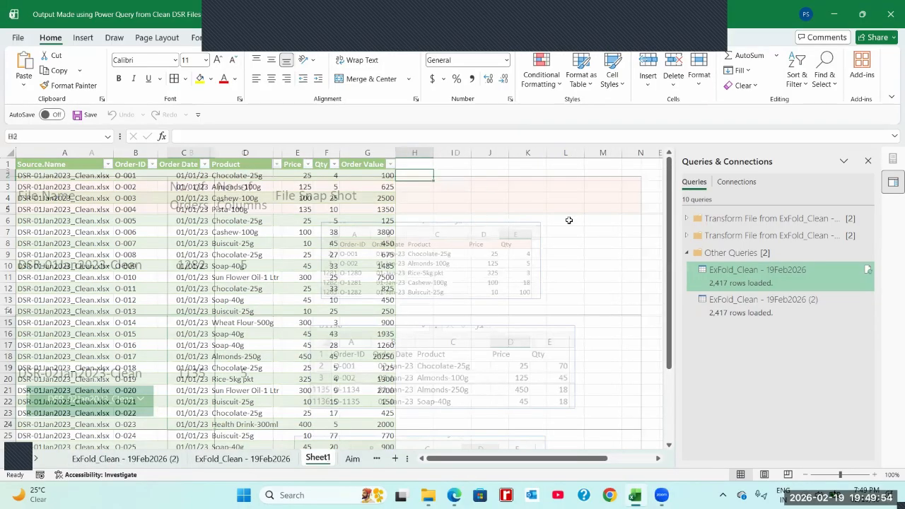
{"action": "left_click", "coordinate": [537, 174]}
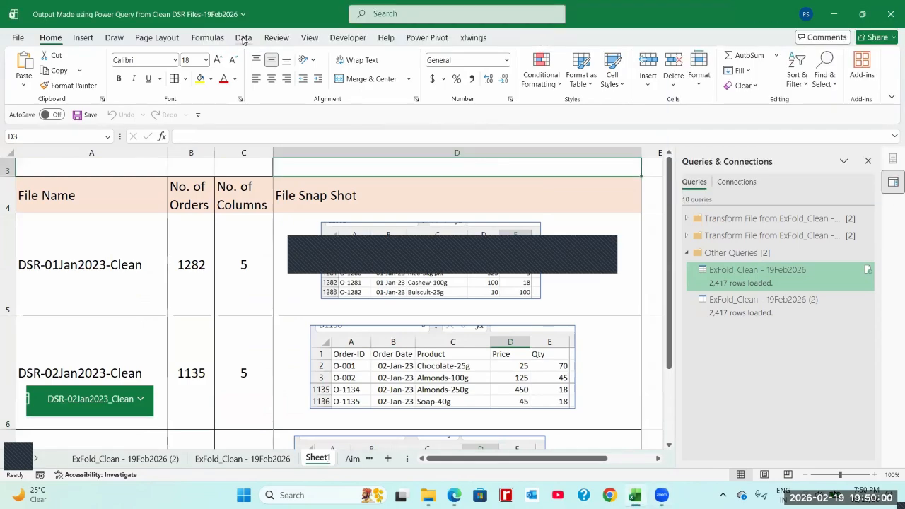
Step: Import the ExFold_Clean - 19Feb2026 folder as a new data source and choose to combine and transform its files
{"action": "left_click", "coordinate": [244, 39]}
{"action": "left_click", "coordinate": [29, 87]}
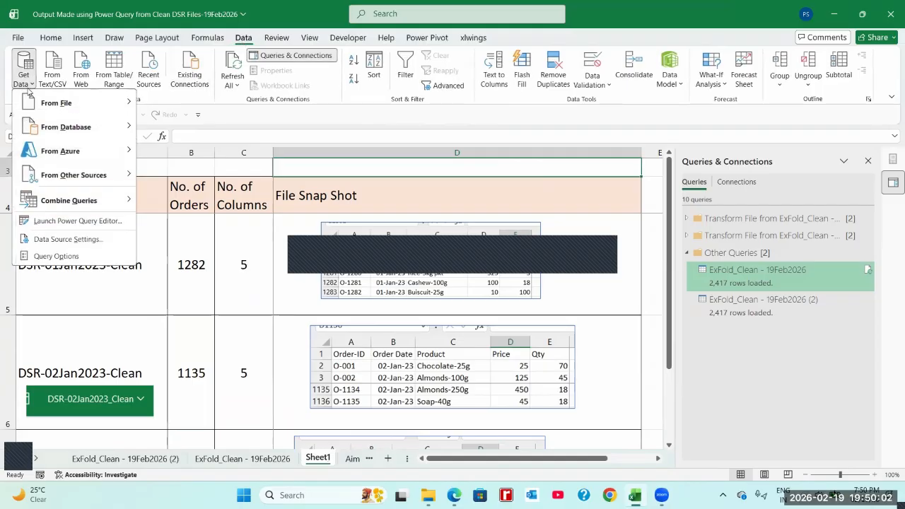
{"action": "mouse_move", "coordinate": [36, 103]}
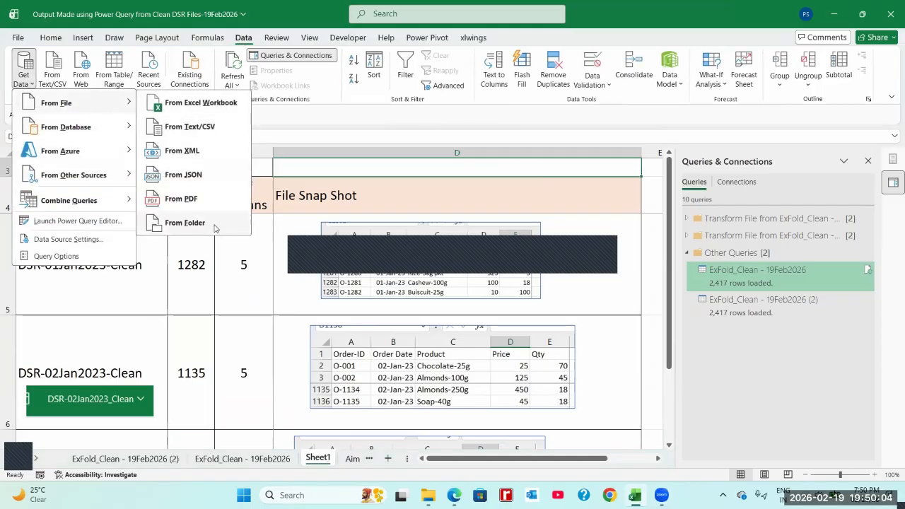
{"action": "left_click", "coordinate": [185, 223]}
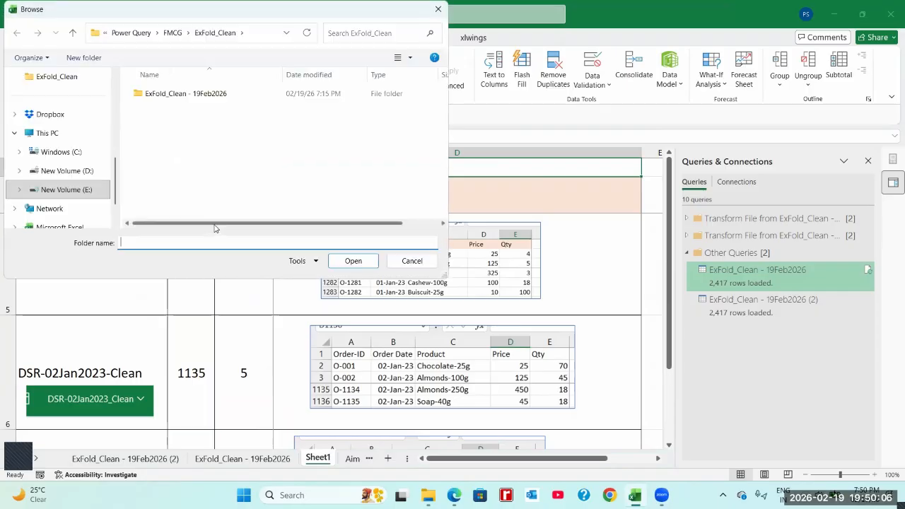
{"action": "left_click", "coordinate": [177, 99]}
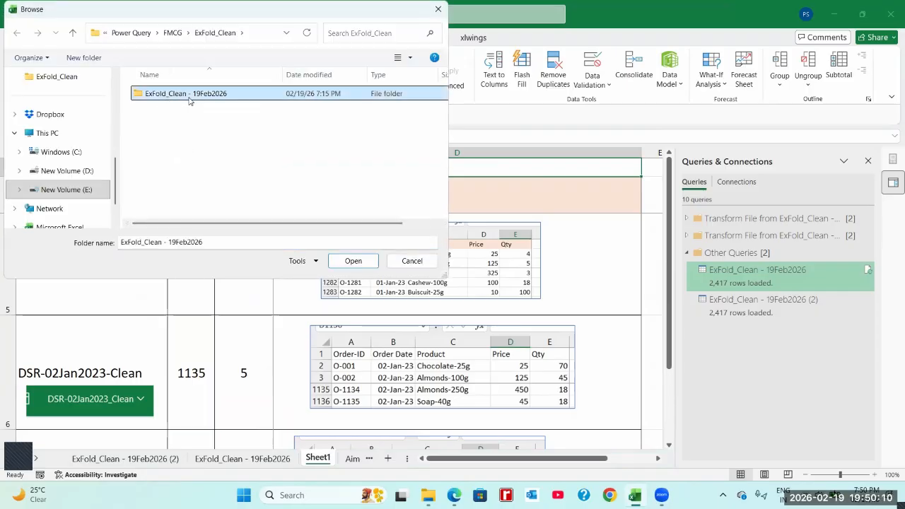
{"action": "left_click", "coordinate": [351, 260]}
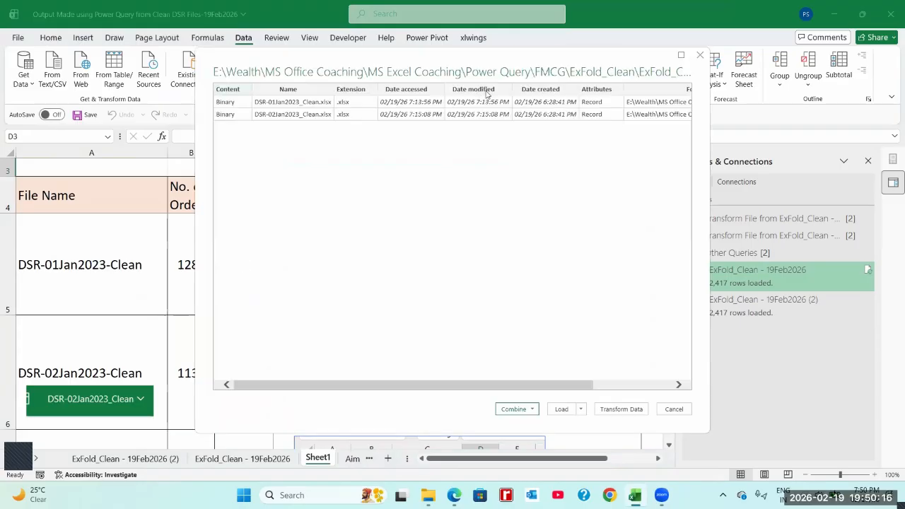
{"action": "left_click", "coordinate": [531, 409]}
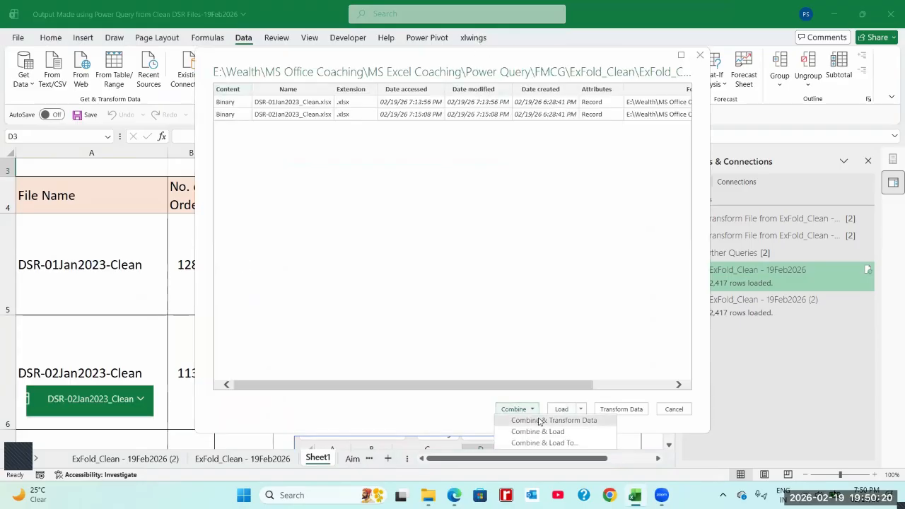
{"action": "left_click", "coordinate": [541, 421]}
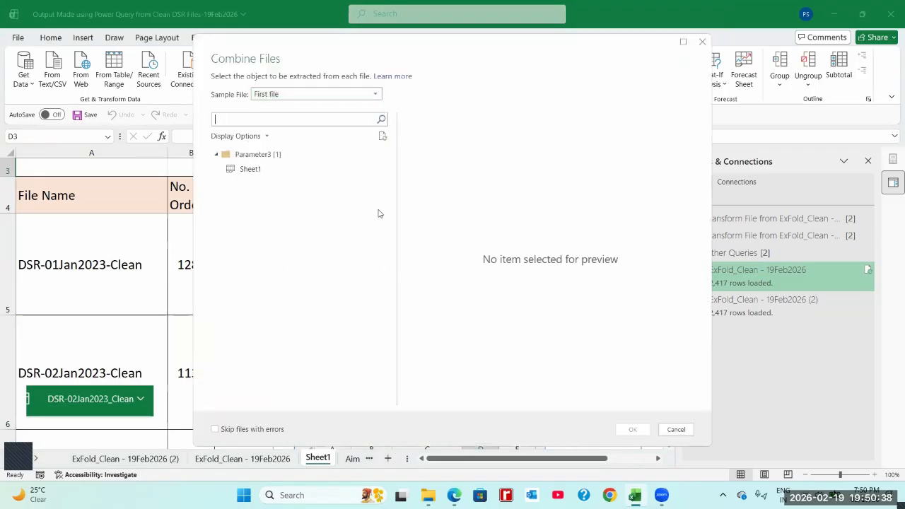
Step: Keep the first file as the sample, select Sheet1 as the object to extract, and review all its preview columns
{"action": "left_click", "coordinate": [280, 95]}
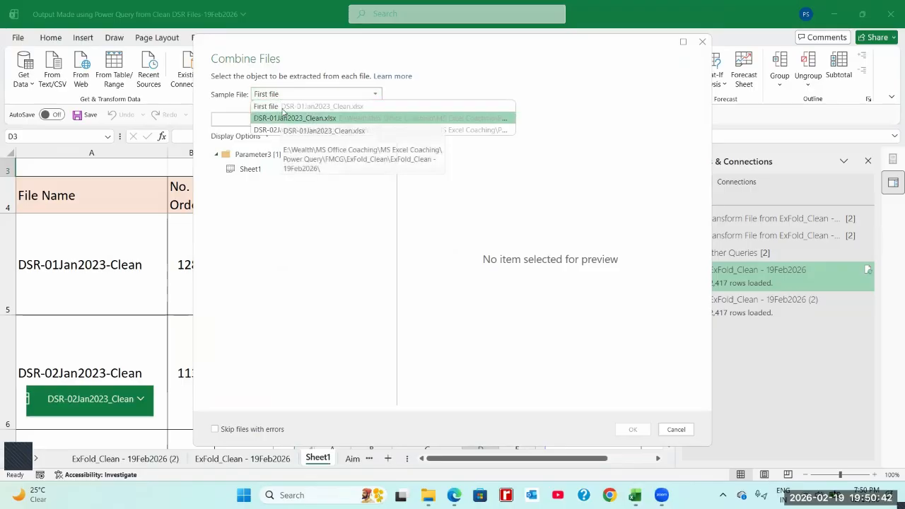
{"action": "left_click", "coordinate": [284, 100]}
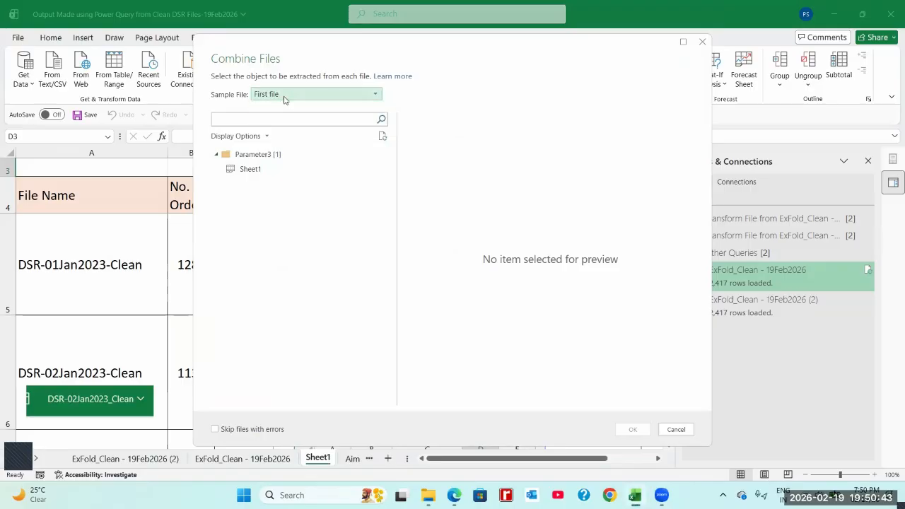
{"action": "left_click", "coordinate": [269, 156]}
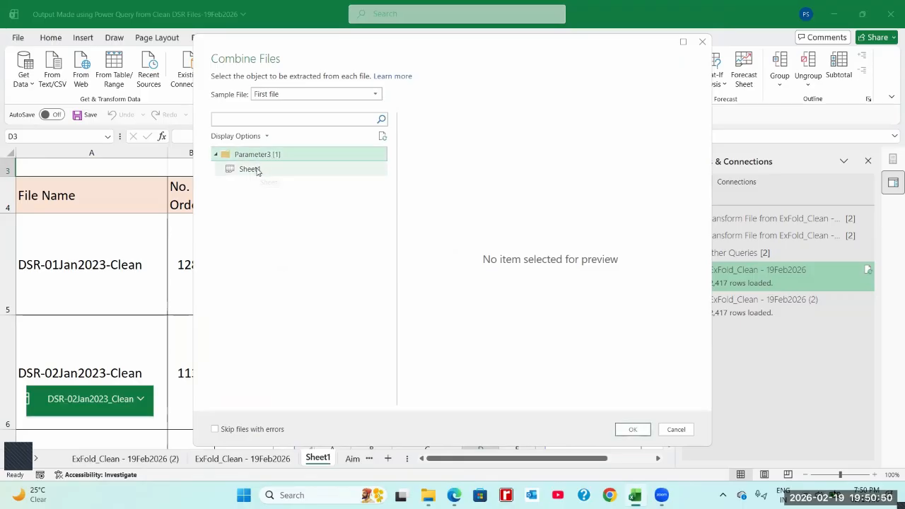
{"action": "left_click", "coordinate": [247, 175]}
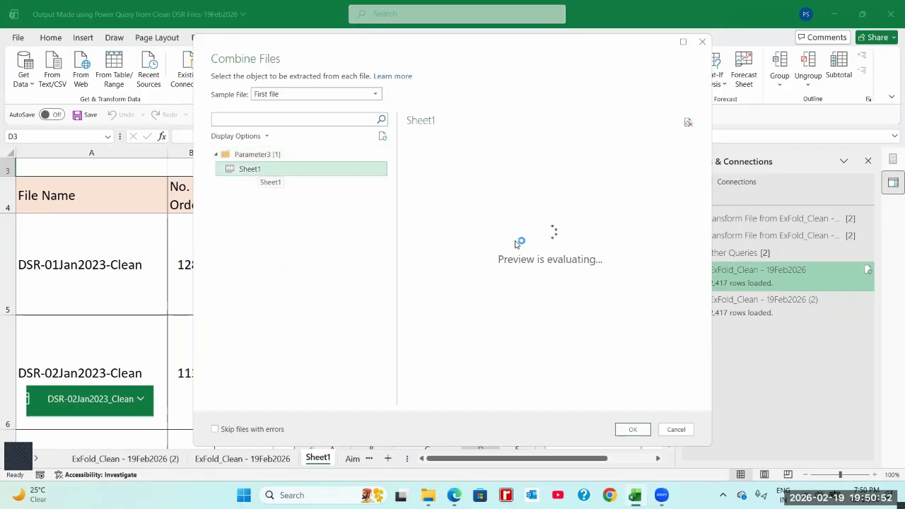
{"action": "scroll", "coordinate": [622, 404], "scroll_direction": "right", "scroll_amount": 2}
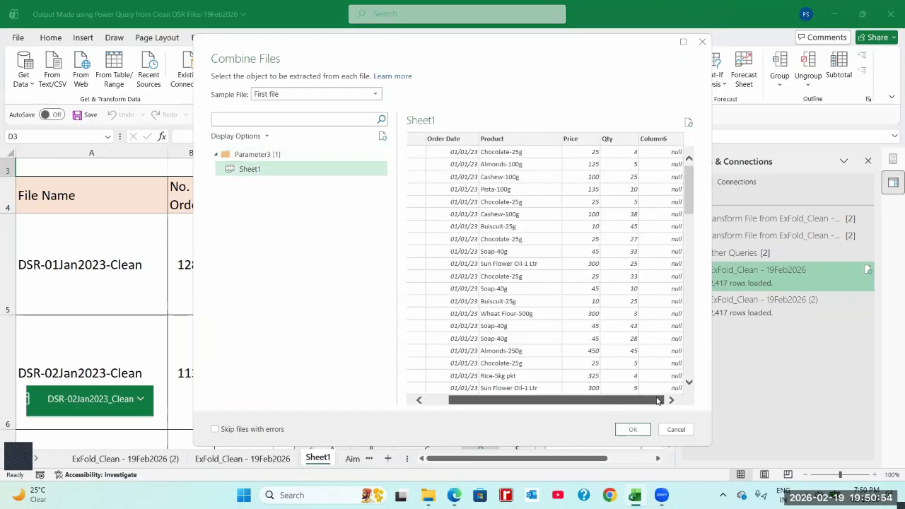
{"action": "scroll", "coordinate": [615, 400], "scroll_direction": "left", "scroll_amount": 2}
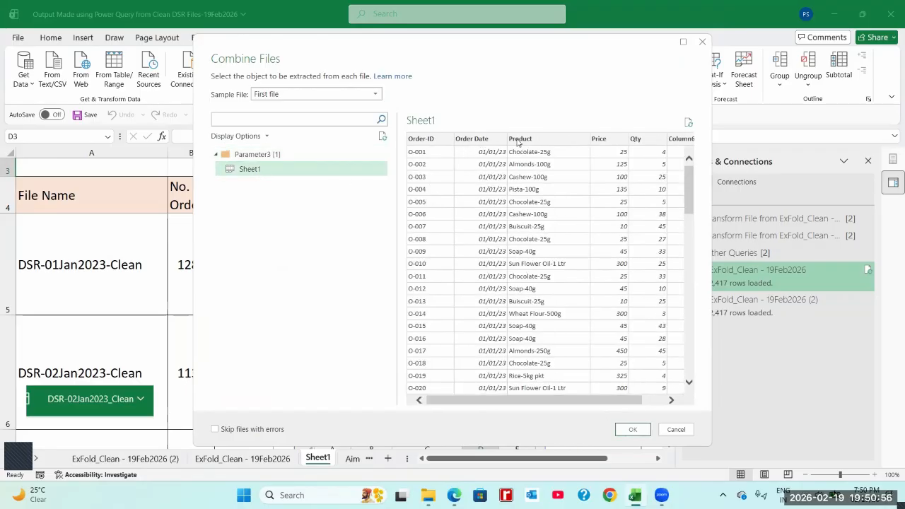
{"action": "scroll", "coordinate": [624, 408], "scroll_direction": "right", "scroll_amount": 2}
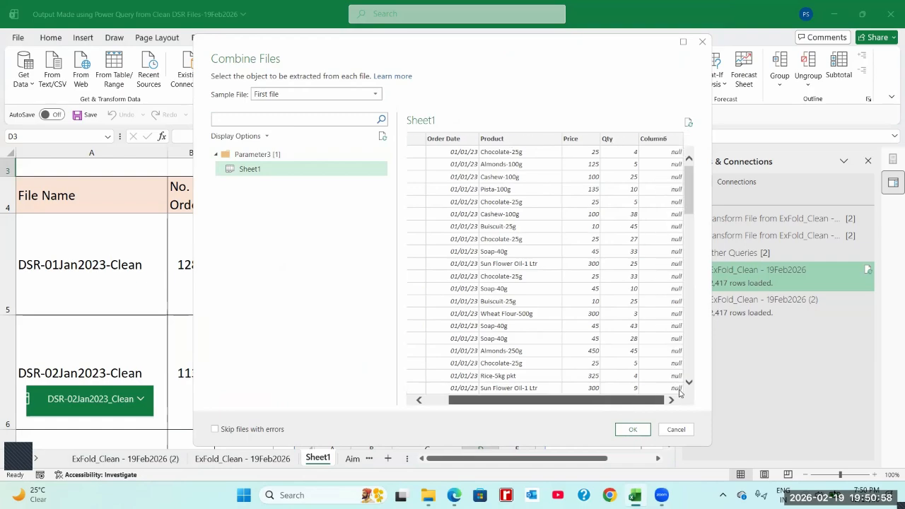
{"action": "scroll", "coordinate": [519, 406], "scroll_direction": "left", "scroll_amount": 2}
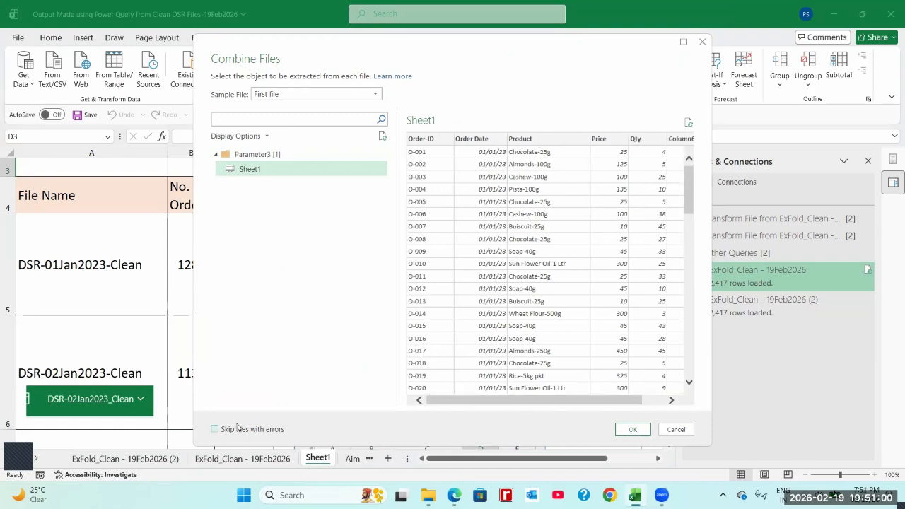
Step: Enable skipping files with errors and combine the folder's files into a new query in Power Query Editor
{"action": "left_click", "coordinate": [216, 431]}
{"action": "left_click", "coordinate": [633, 429]}
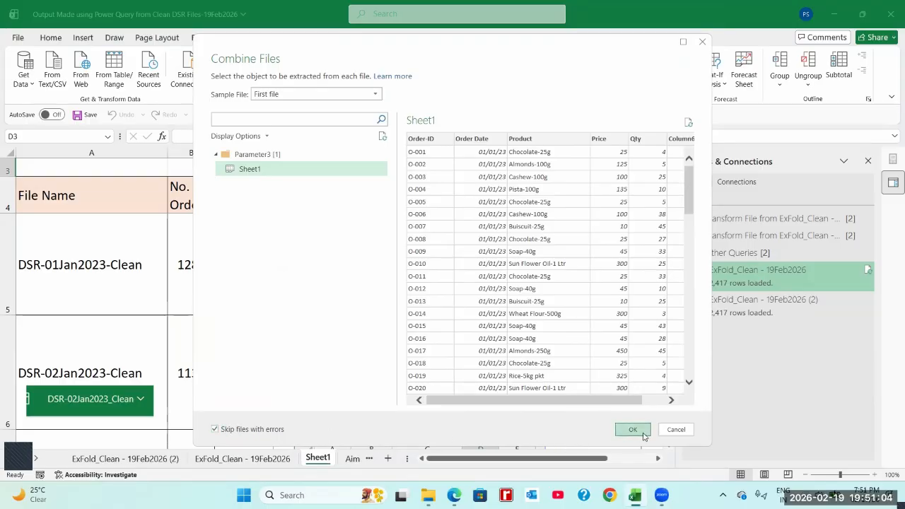
{"action": "key", "text": "alt+Tab"}
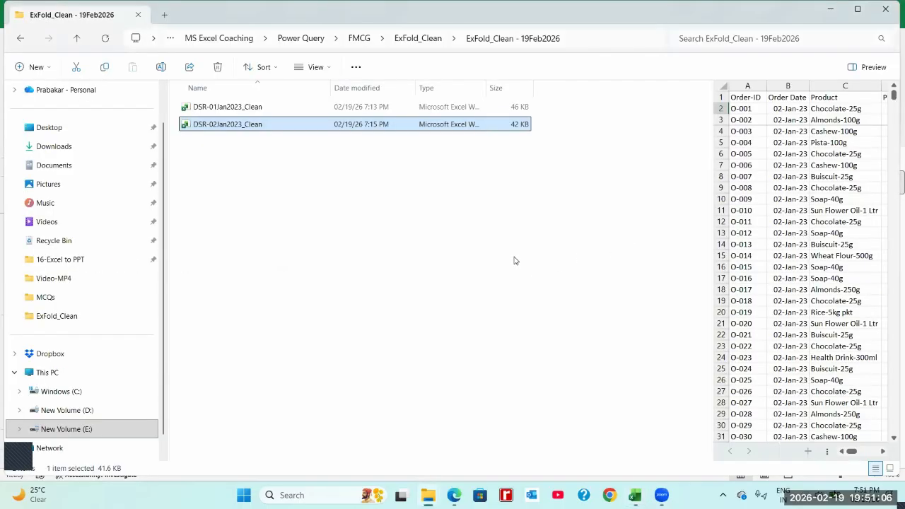
{"action": "key", "text": "alt+Tab"}
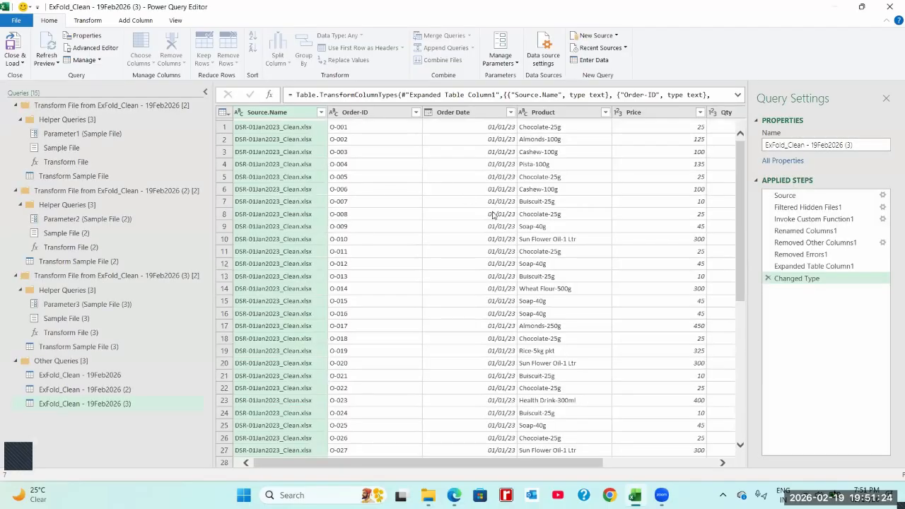
Step: Remove Column6 from the ExFold_Clean - 19Feb2026 (3) query
{"action": "left_click_drag", "start_coordinate": [526, 465], "coordinate": [679, 457]}
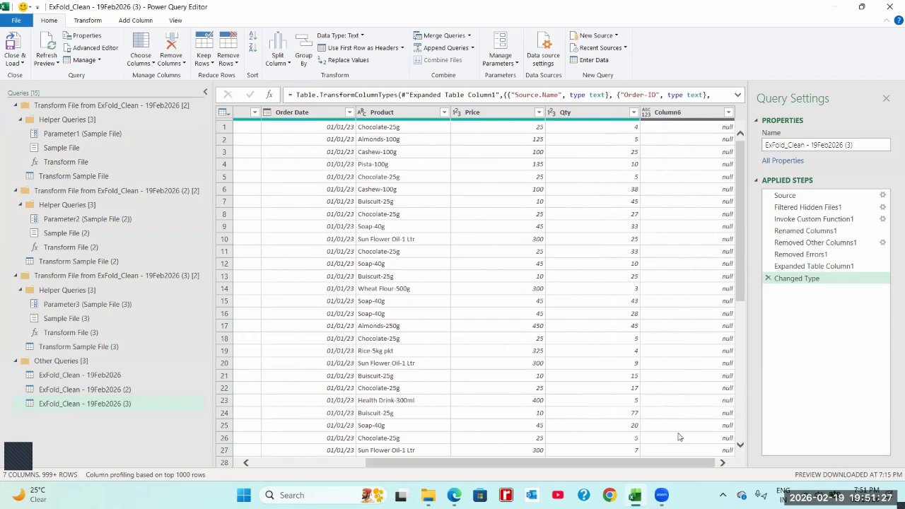
{"action": "left_click", "coordinate": [658, 114]}
{"action": "right_click", "coordinate": [658, 114]}
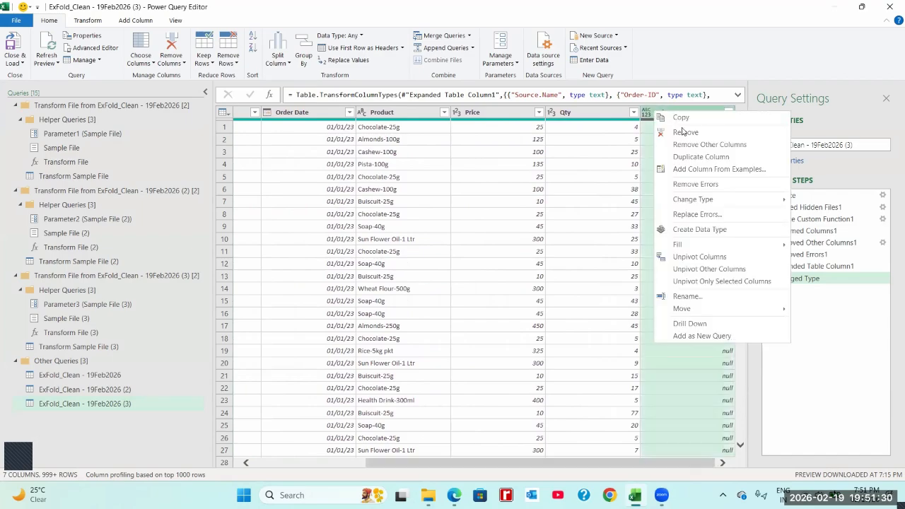
{"action": "left_click", "coordinate": [683, 132]}
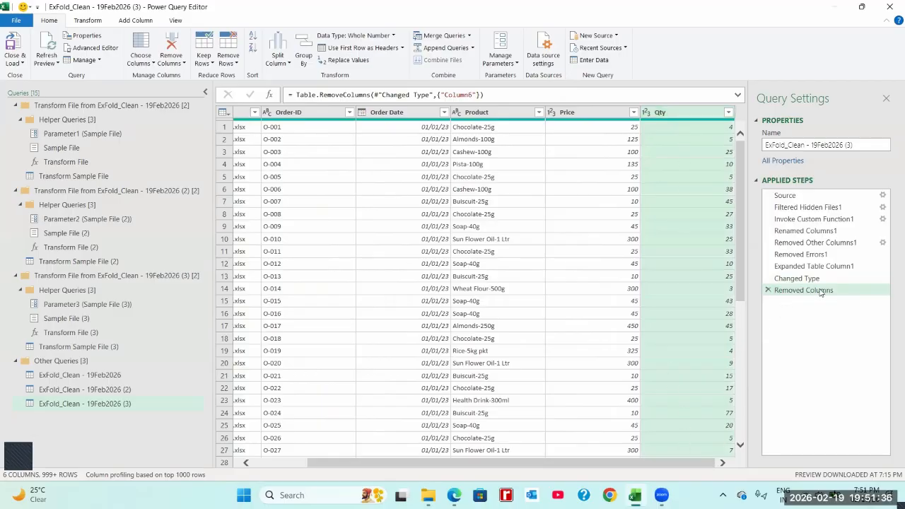
Step: Add a new column that multiplies the Price and Qty columns
{"action": "left_click", "coordinate": [591, 113]}
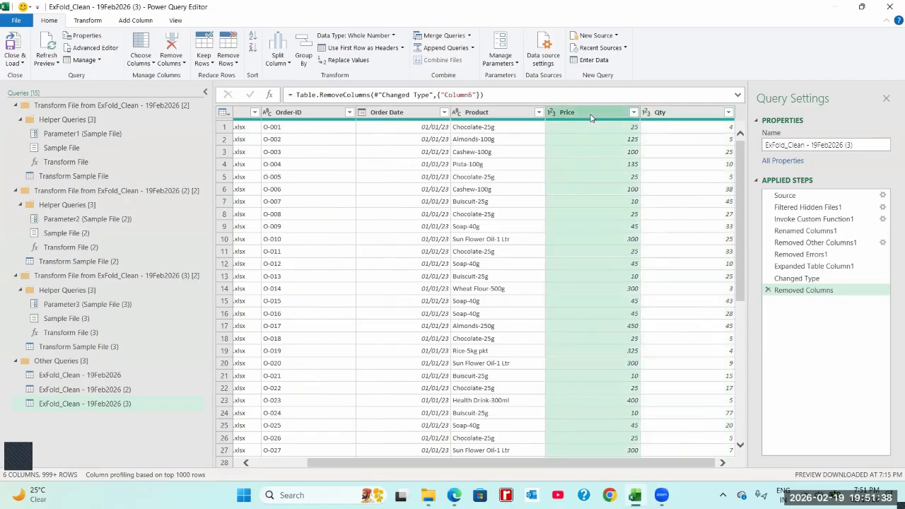
{"action": "left_click", "coordinate": [662, 114], "text": "ctrl"}
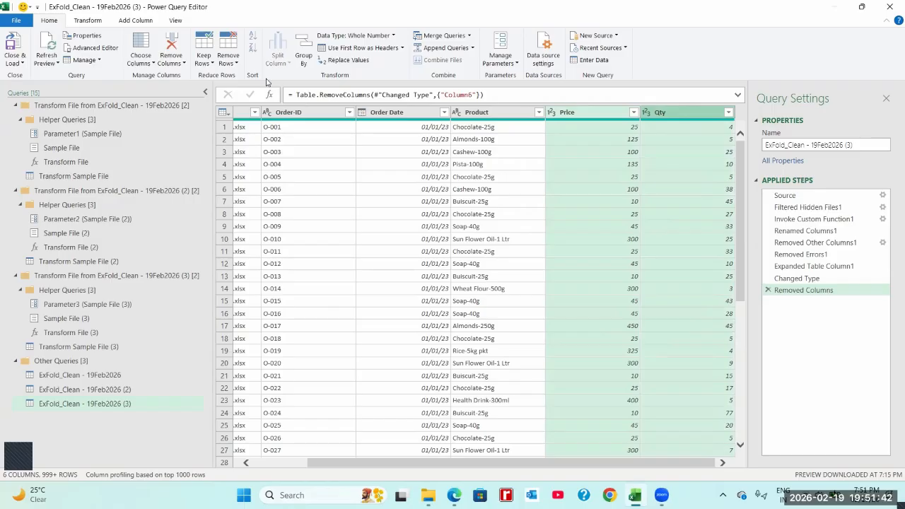
{"action": "left_click", "coordinate": [135, 20]}
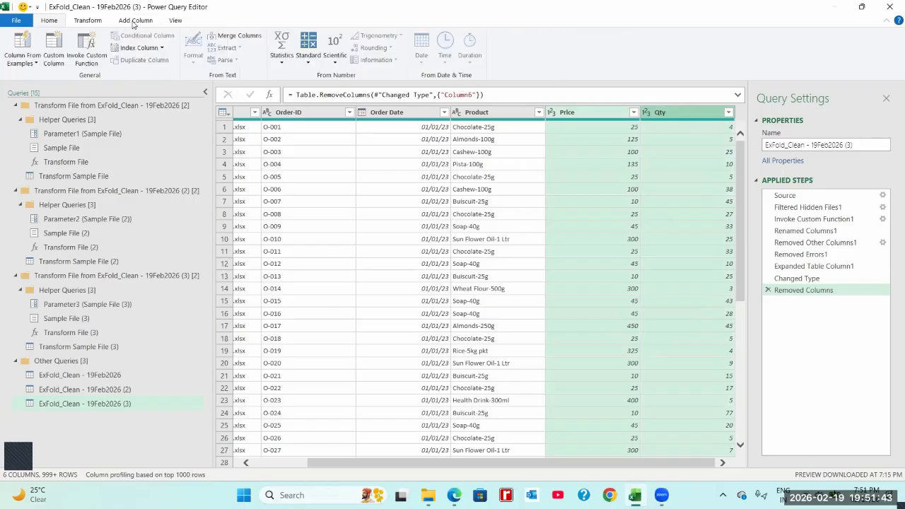
{"action": "left_click", "coordinate": [308, 63]}
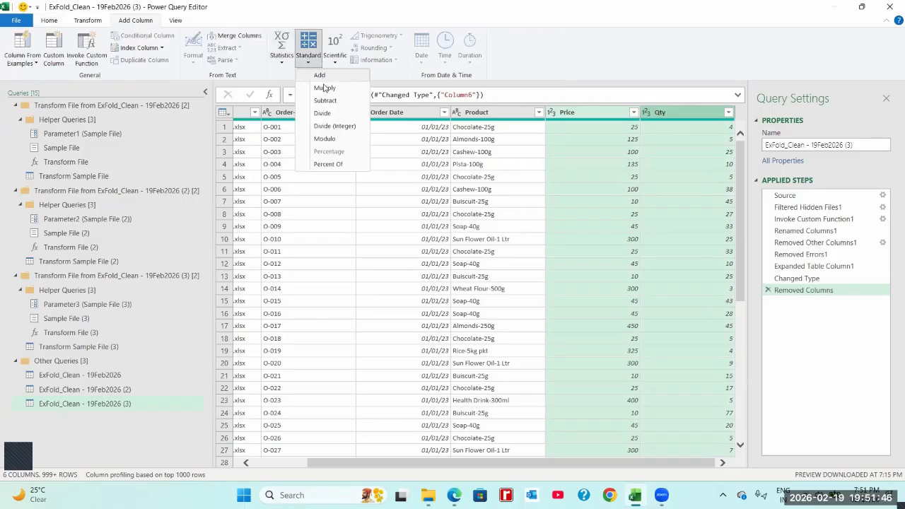
{"action": "left_click", "coordinate": [324, 87]}
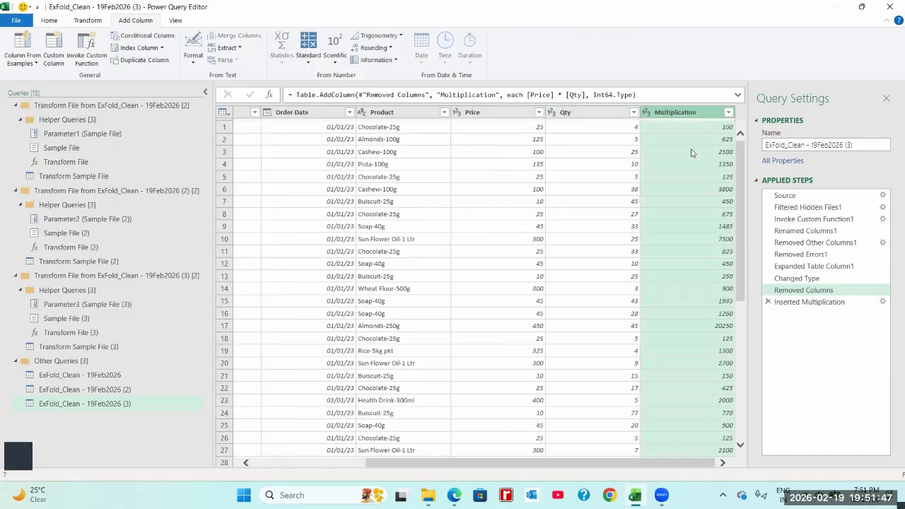
Step: Rename the new Multiplication column as Order Value
{"action": "double_click", "coordinate": [680, 113]}
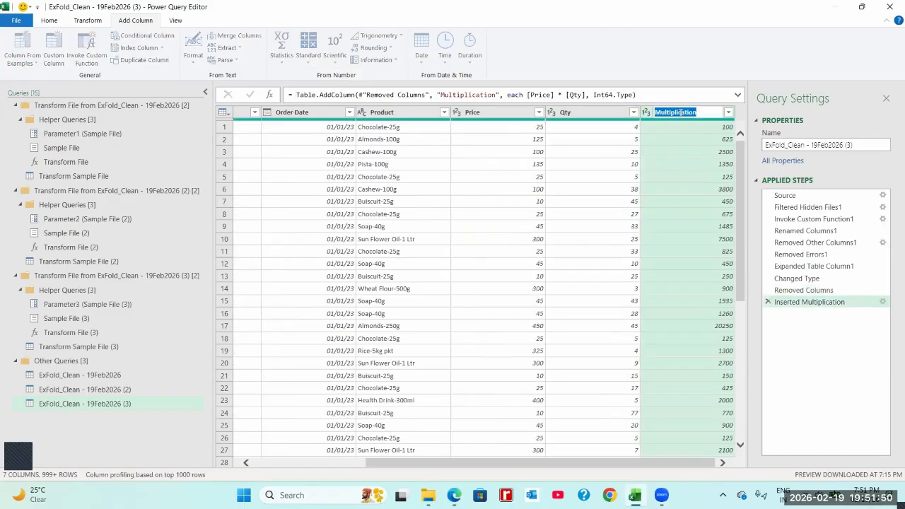
{"action": "type", "text": "Order Value"}
{"action": "key", "text": "Return"}
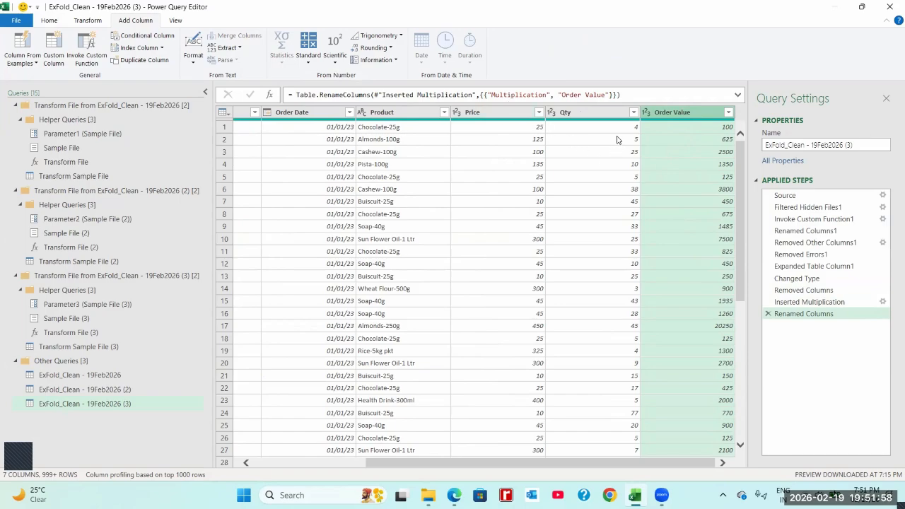
Step: Start an advanced Group By on the query with Product and Order Date as the grouping columns
{"action": "left_click", "coordinate": [386, 113]}
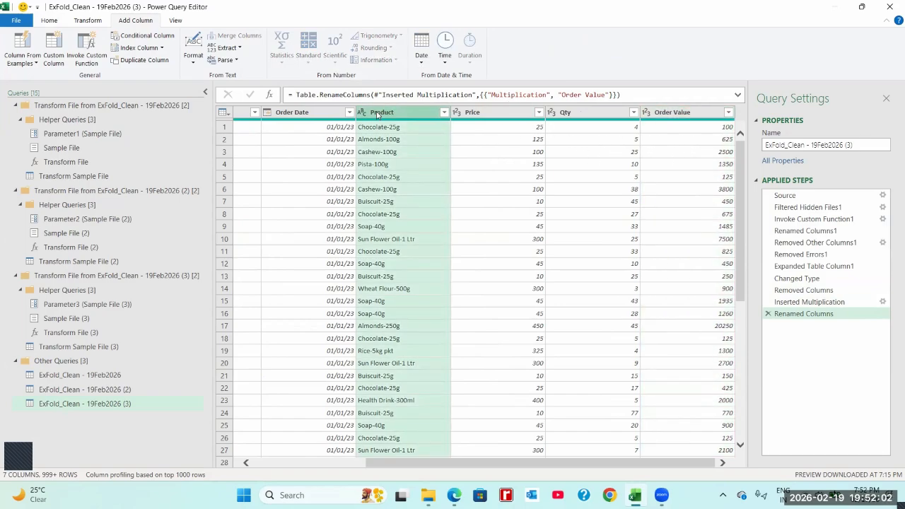
{"action": "left_click", "coordinate": [88, 21]}
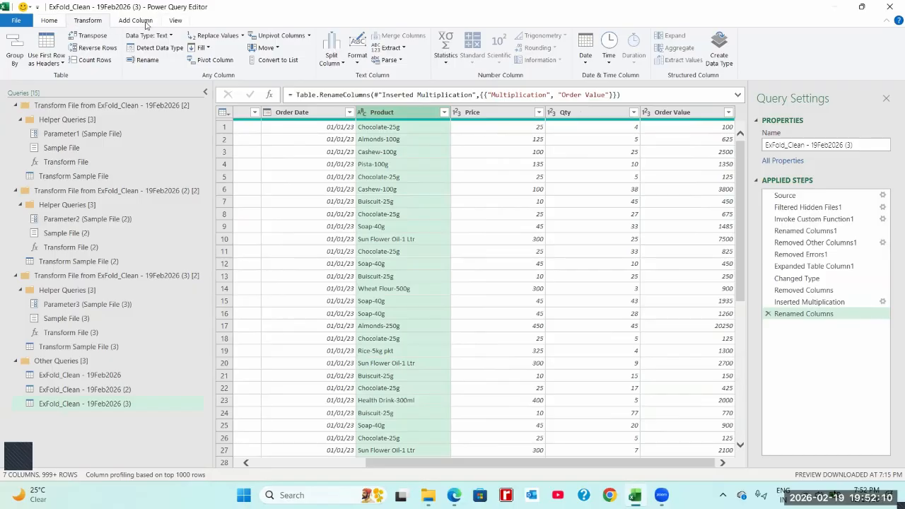
{"action": "left_click", "coordinate": [14, 50]}
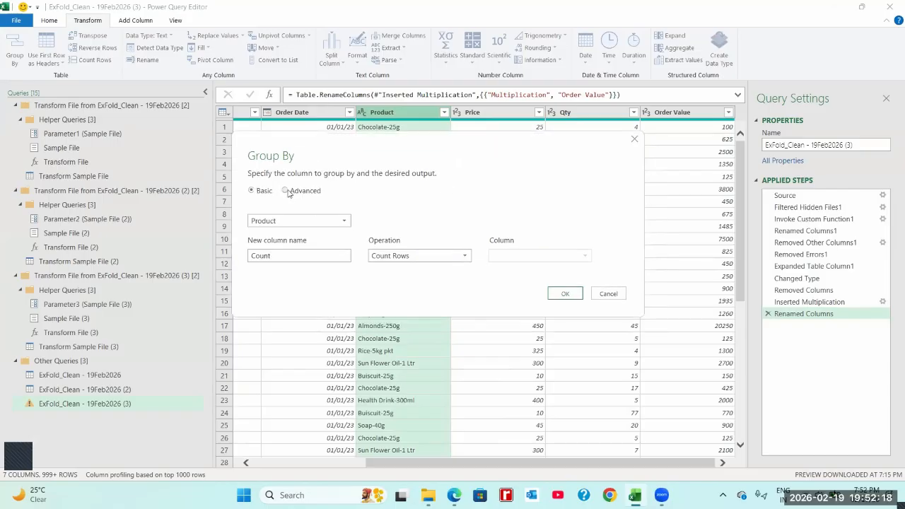
{"action": "left_click", "coordinate": [285, 191]}
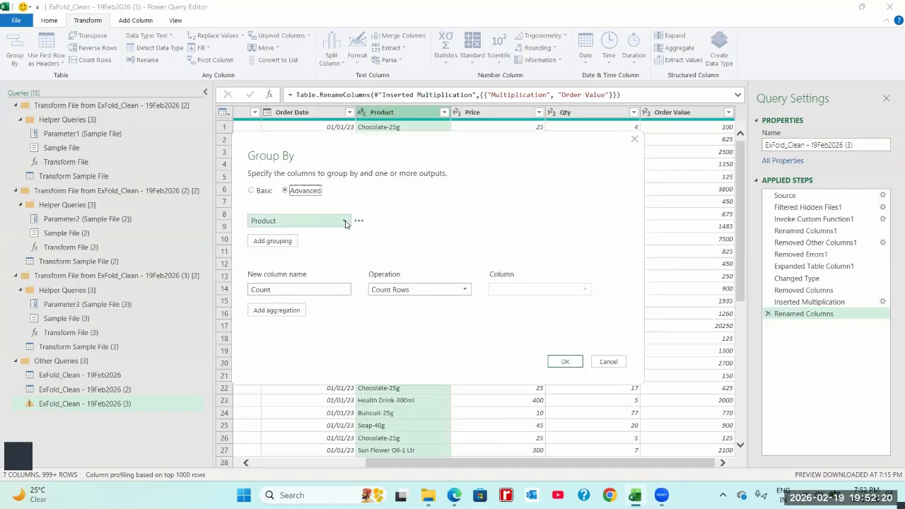
{"action": "left_click", "coordinate": [345, 224]}
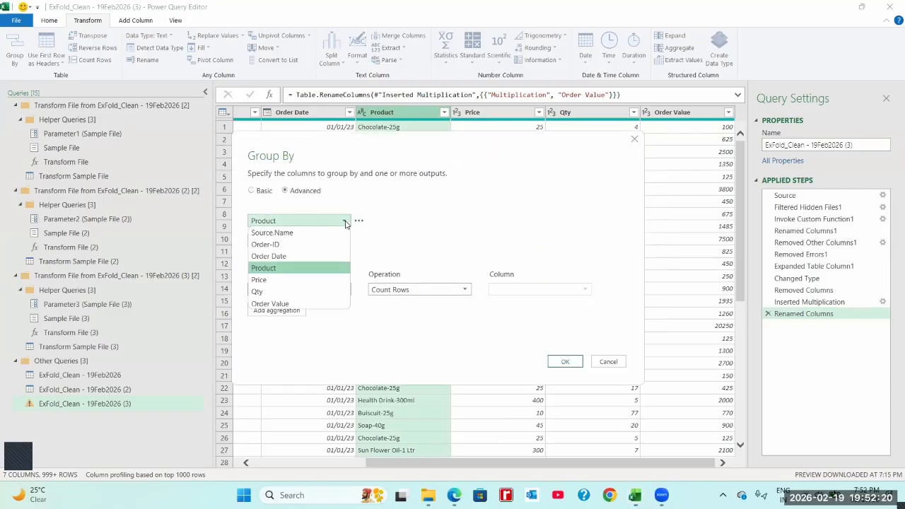
{"action": "left_click", "coordinate": [275, 269]}
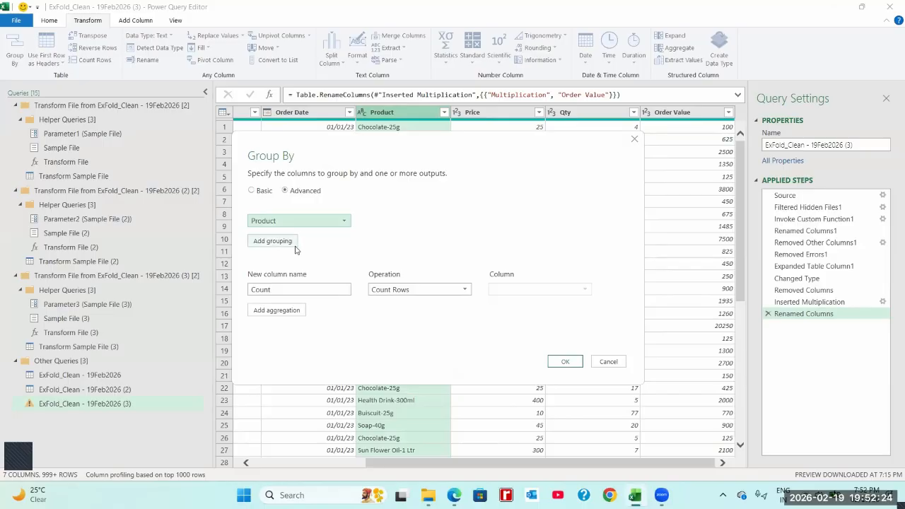
{"action": "left_click", "coordinate": [289, 244]}
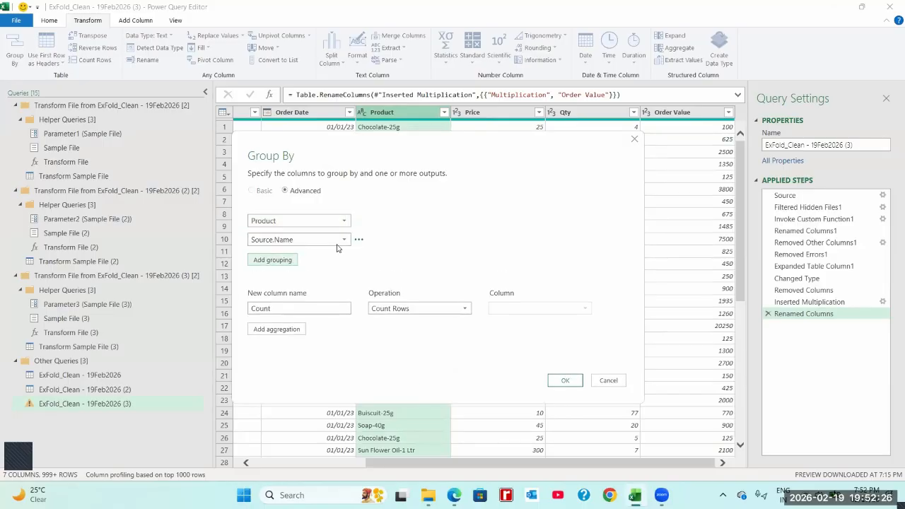
{"action": "left_click", "coordinate": [344, 241]}
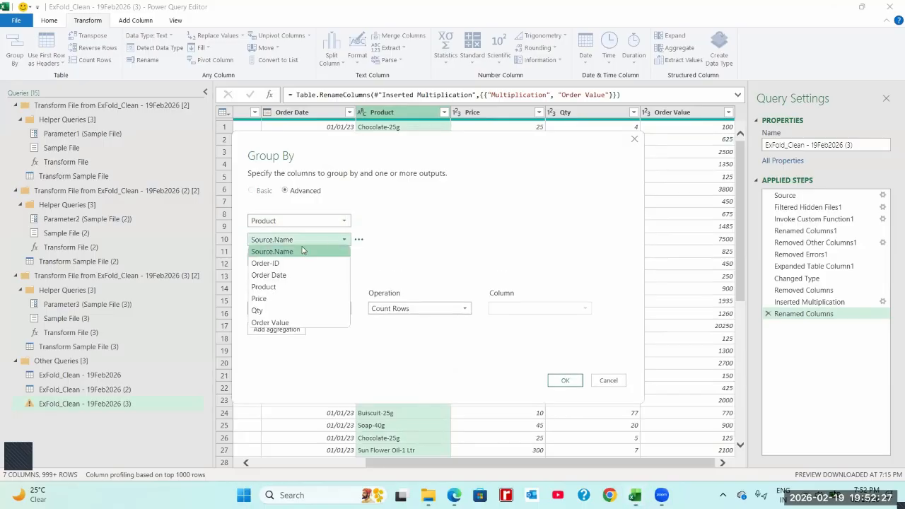
{"action": "left_click", "coordinate": [276, 275]}
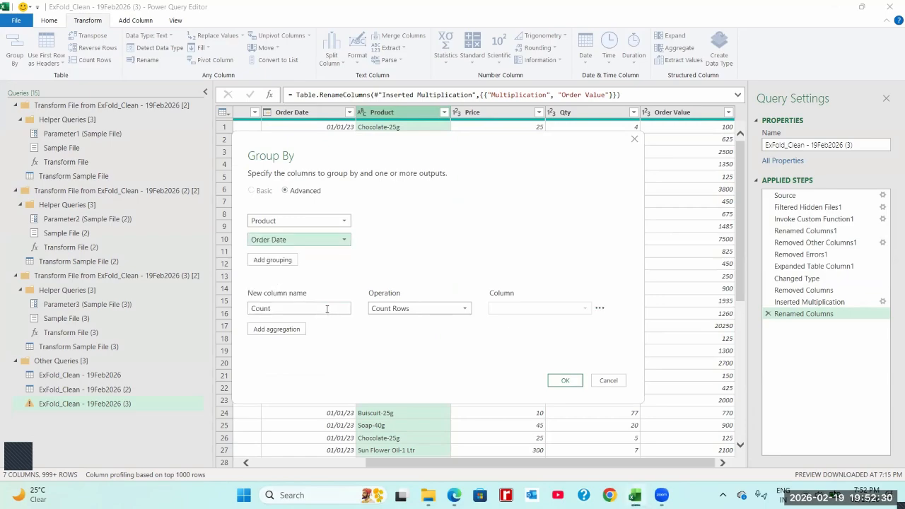
Step: Define the aggregation as NewColumn1 using the Sum of Order Value, keeping Order Date as the second grouping
{"action": "double_click", "coordinate": [292, 308]}
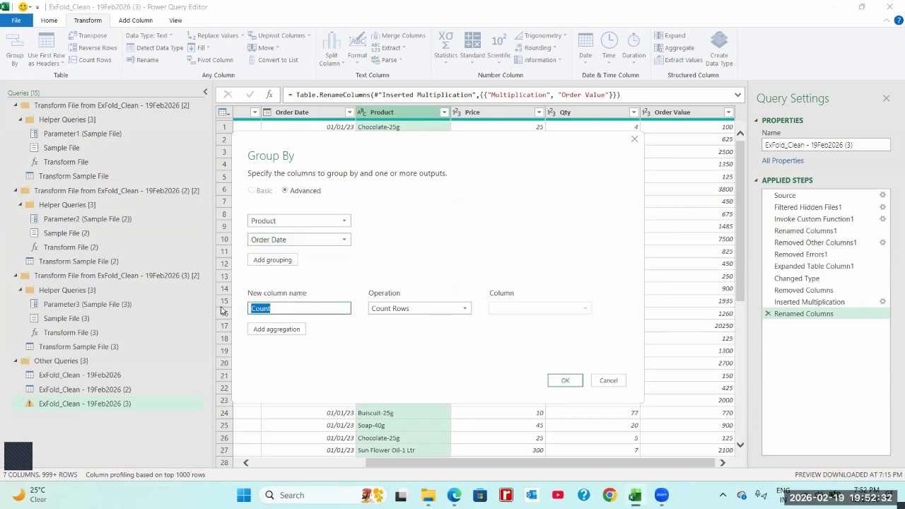
{"action": "type", "text": "NewColumn1"}
{"action": "left_click", "coordinate": [393, 309]}
{"action": "left_click", "coordinate": [392, 321]}
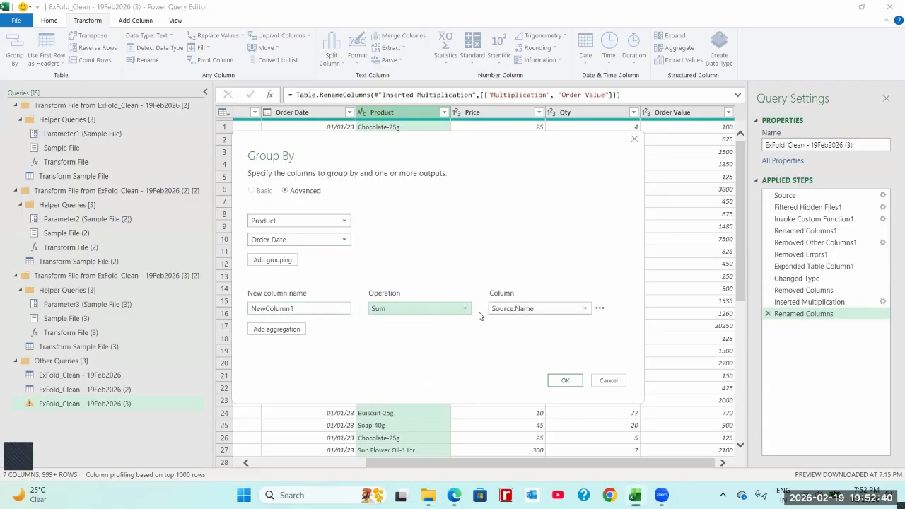
{"action": "left_click", "coordinate": [507, 310]}
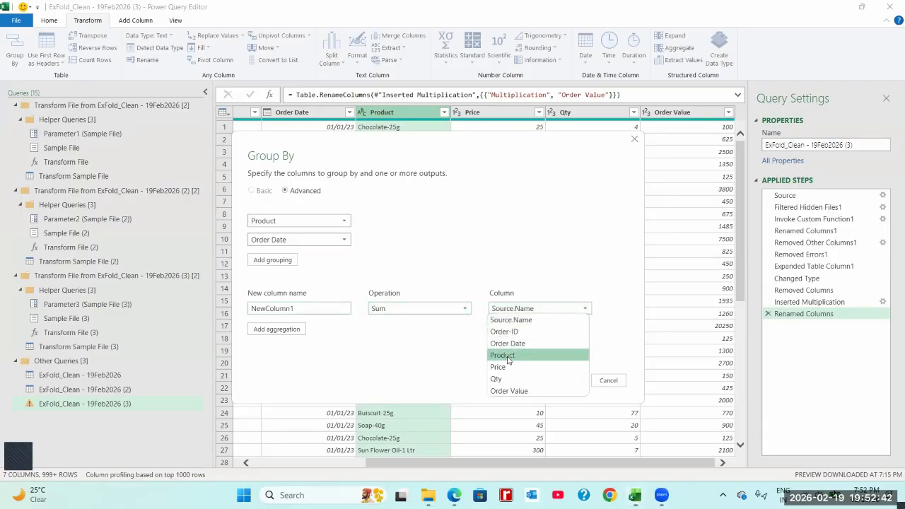
{"action": "left_click", "coordinate": [507, 390]}
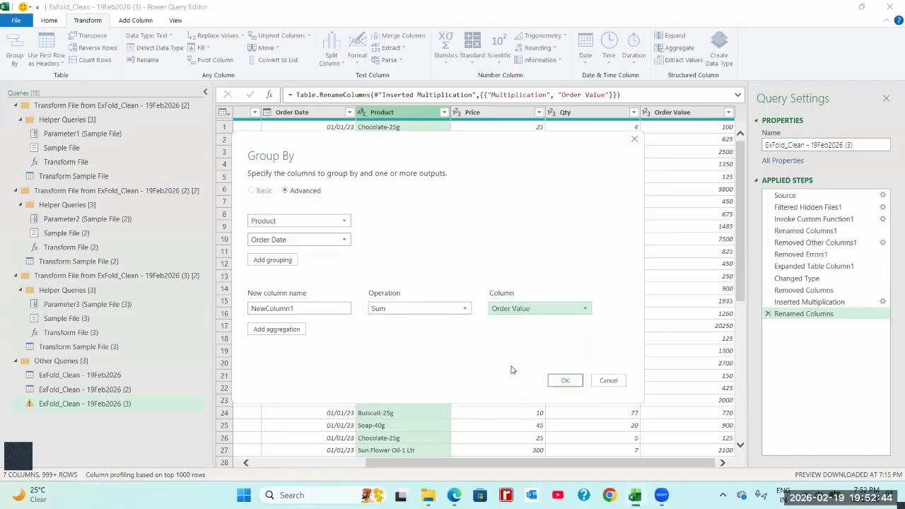
{"action": "left_click", "coordinate": [564, 382]}
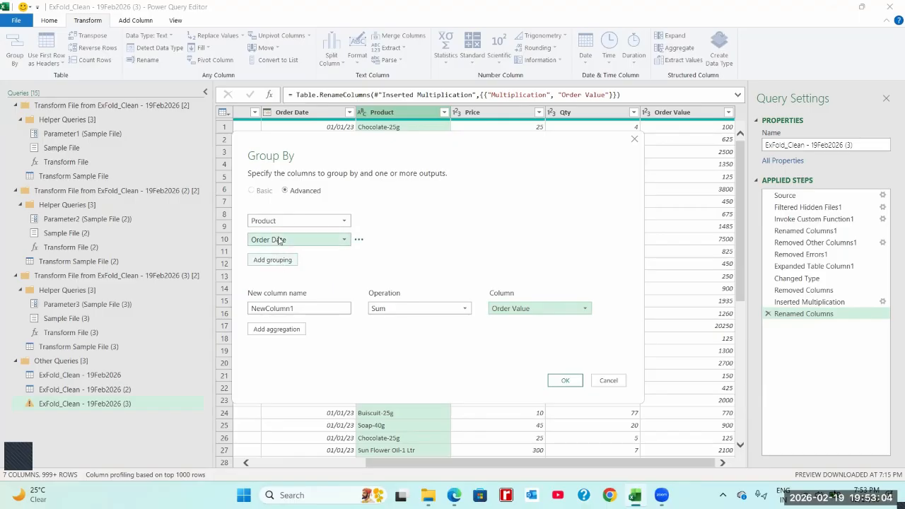
{"action": "left_click", "coordinate": [342, 240]}
{"action": "left_click", "coordinate": [297, 275]}
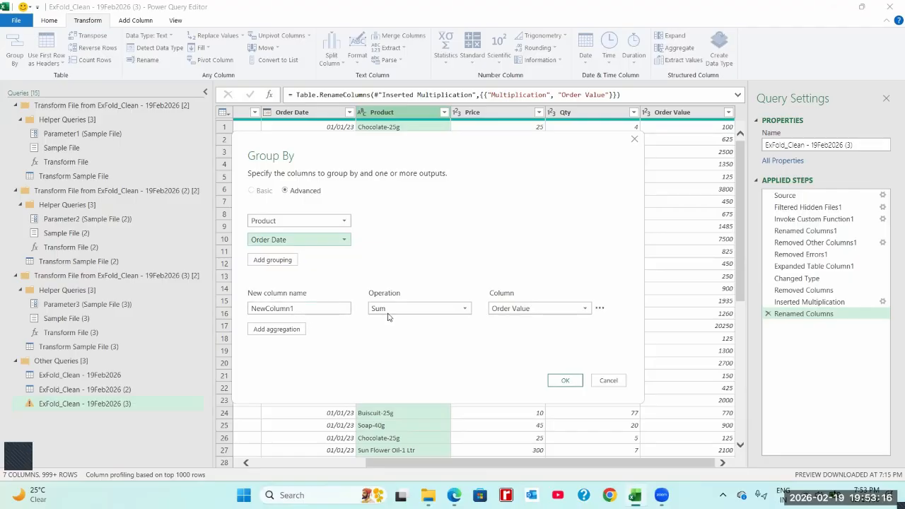
Step: Name the aggregated column OrderValueAgg, keep it as the Sum of Order Value, and apply the grouping
{"action": "double_click", "coordinate": [314, 309]}
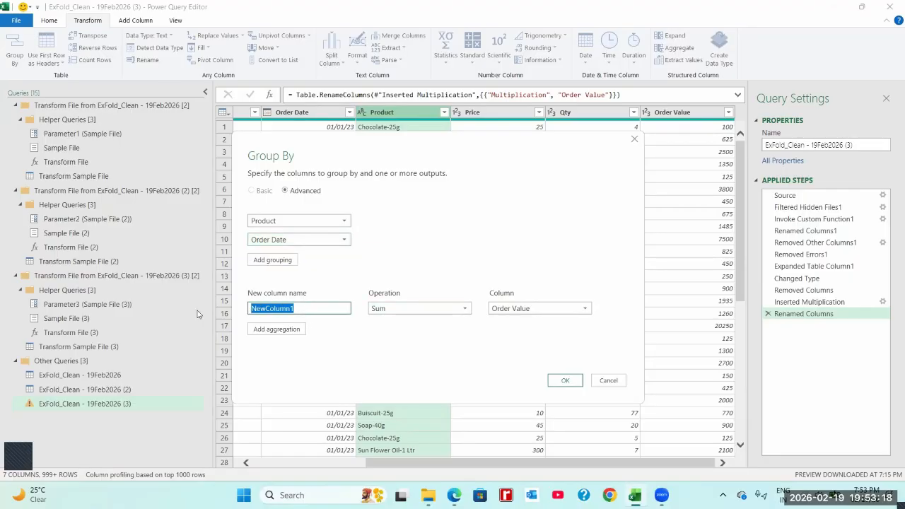
{"action": "type", "text": "Or"}
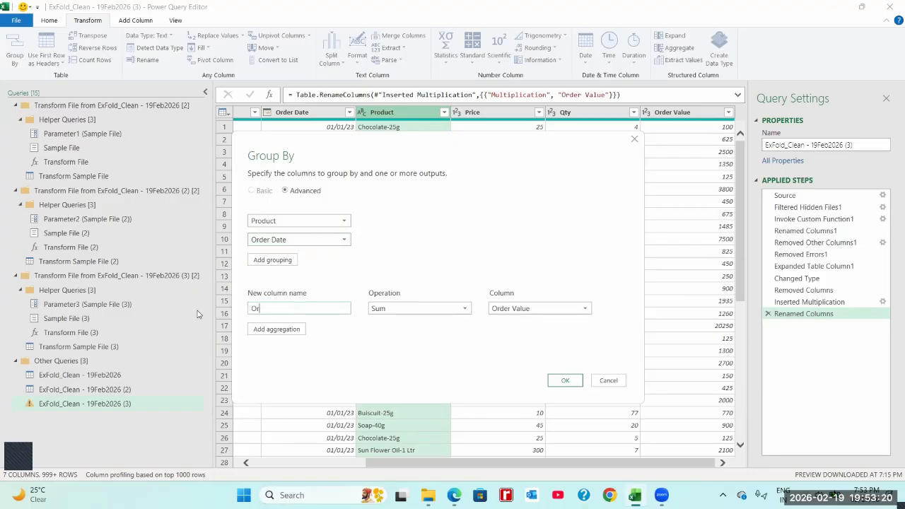
{"action": "type", "text": "derValueAgg"}
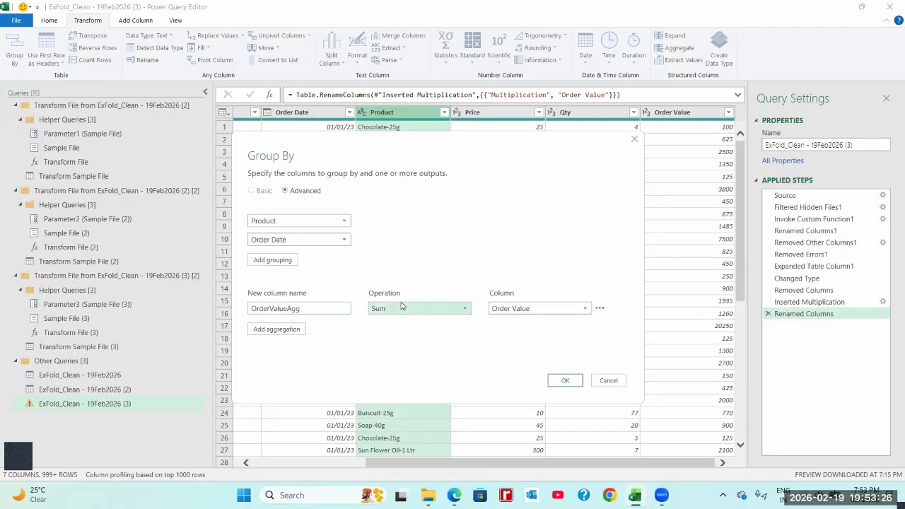
{"action": "left_click", "coordinate": [377, 311]}
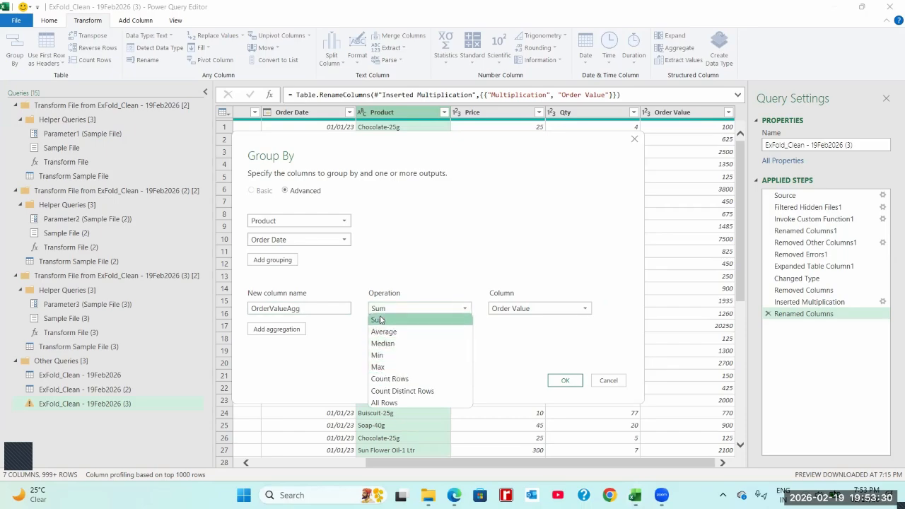
{"action": "left_click", "coordinate": [380, 319]}
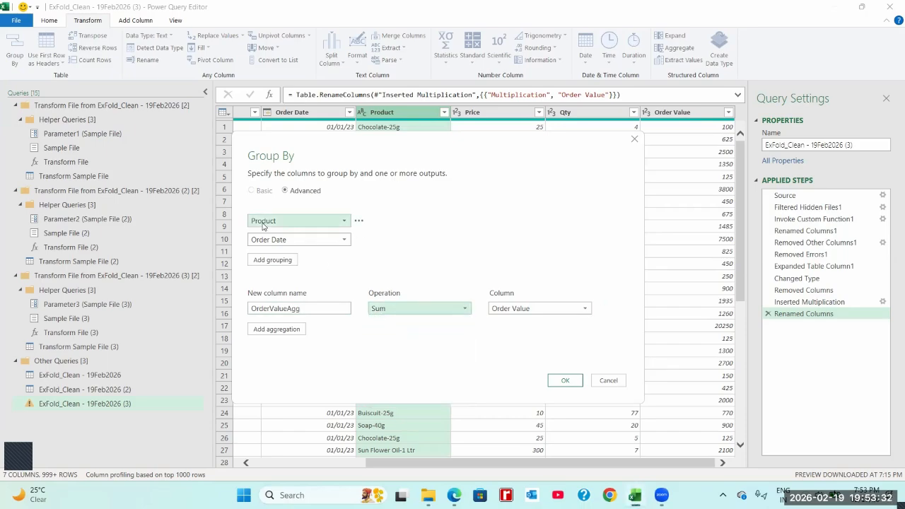
{"action": "left_click", "coordinate": [525, 309]}
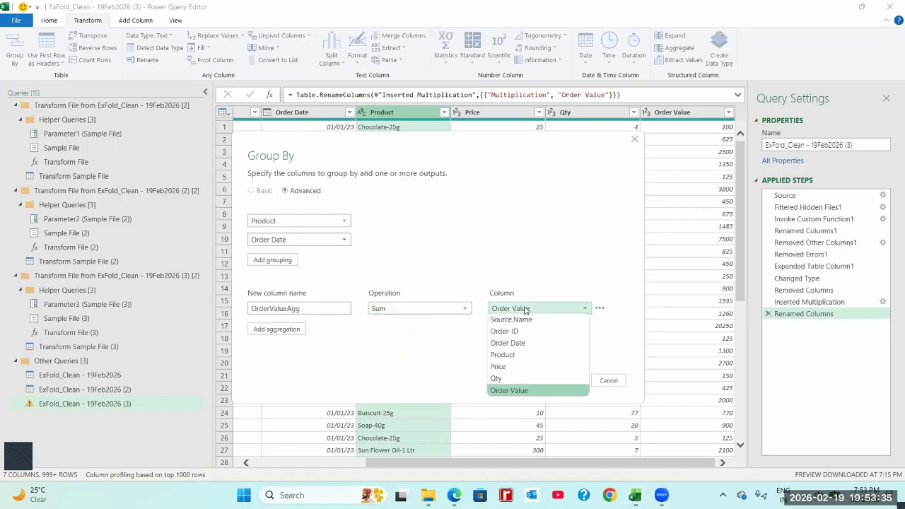
{"action": "left_click", "coordinate": [523, 391]}
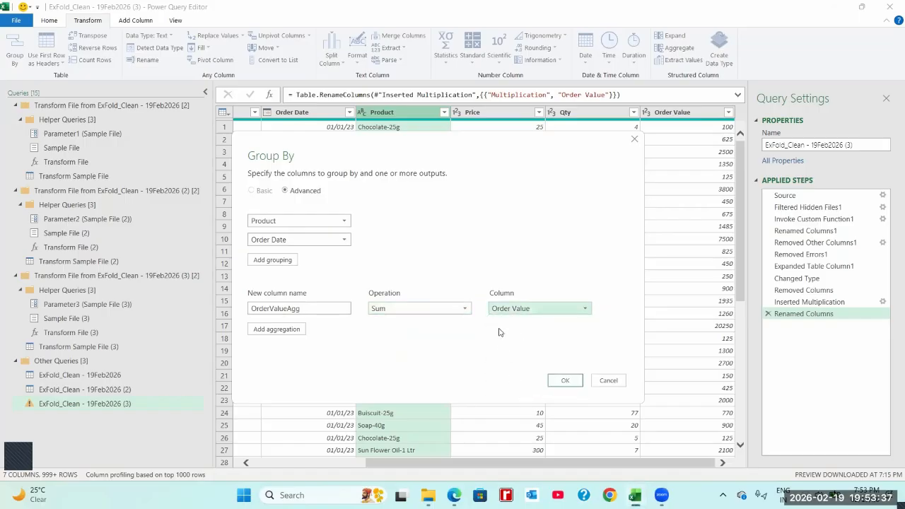
{"action": "left_click", "coordinate": [566, 381]}
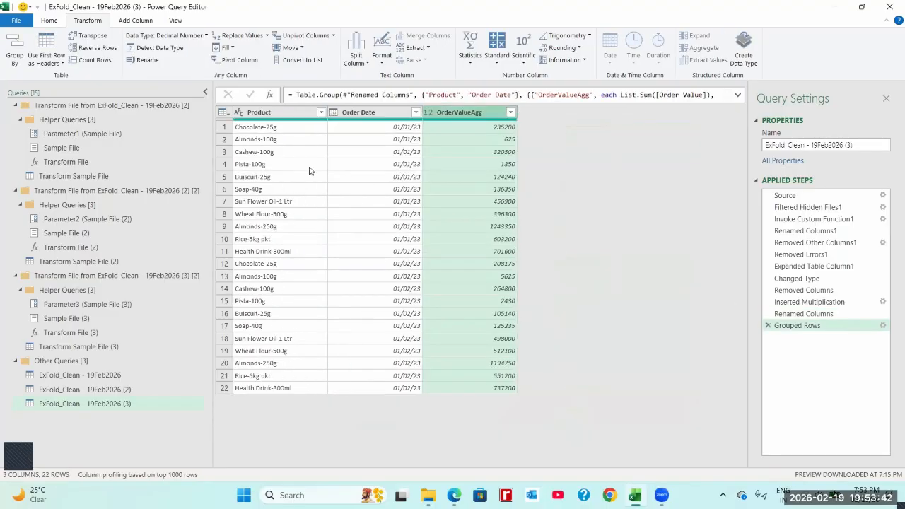
Step: Examine the grouped rows, comparing products, order dates and OrderValueAgg totals across both dates
{"action": "left_click", "coordinate": [276, 131]}
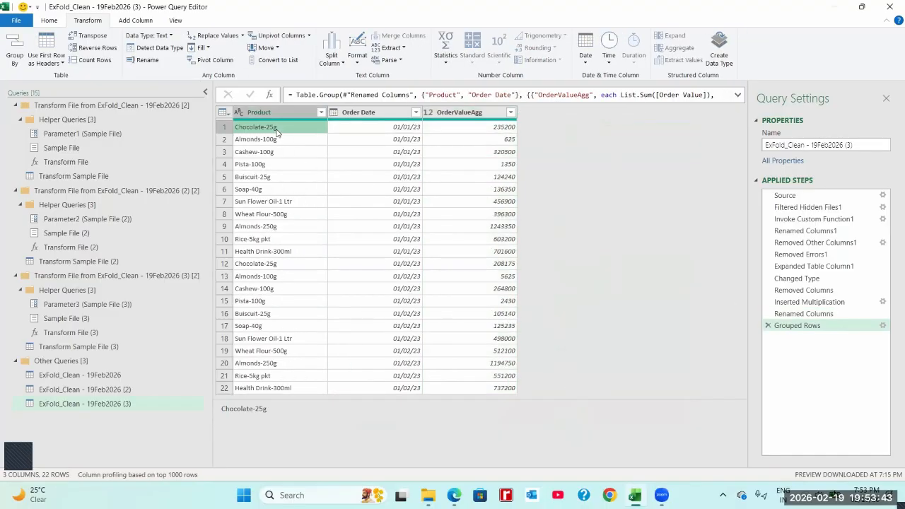
{"action": "left_click", "coordinate": [386, 128]}
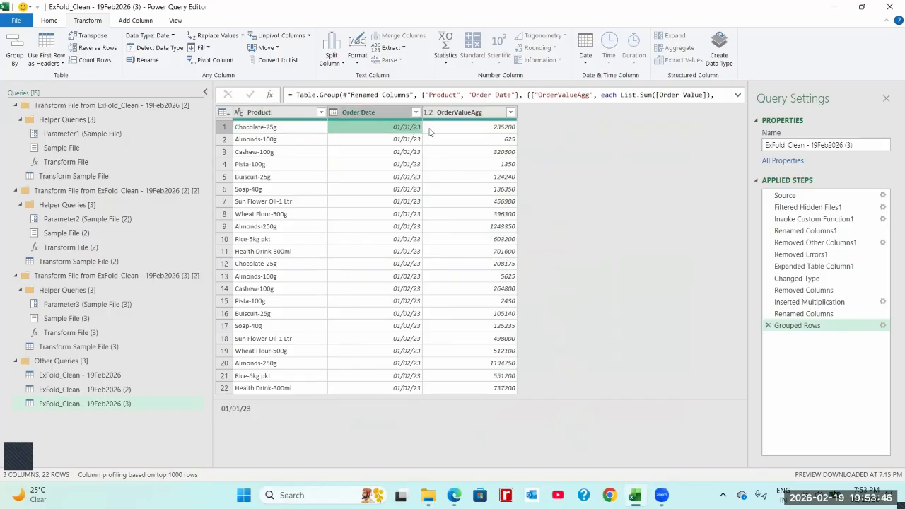
{"action": "left_click", "coordinate": [502, 130]}
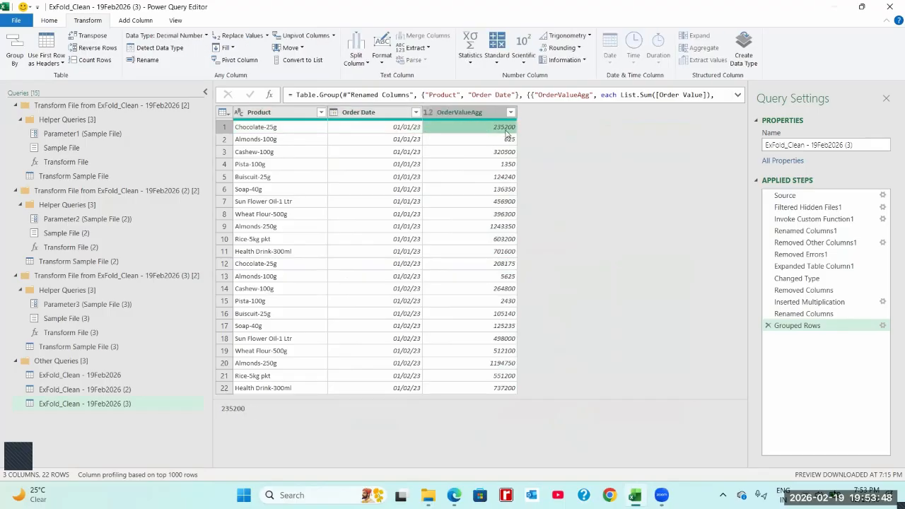
{"action": "left_click", "coordinate": [275, 265]}
{"action": "left_click", "coordinate": [410, 265]}
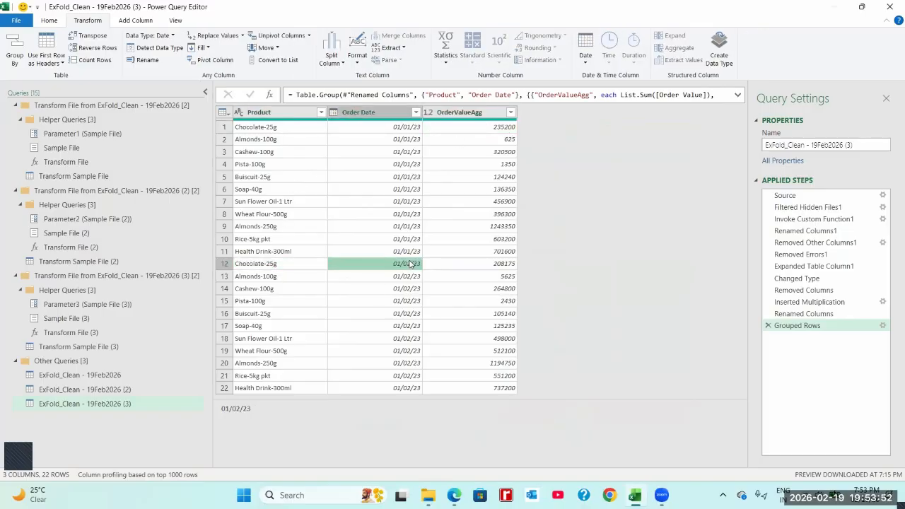
{"action": "left_click", "coordinate": [411, 128]}
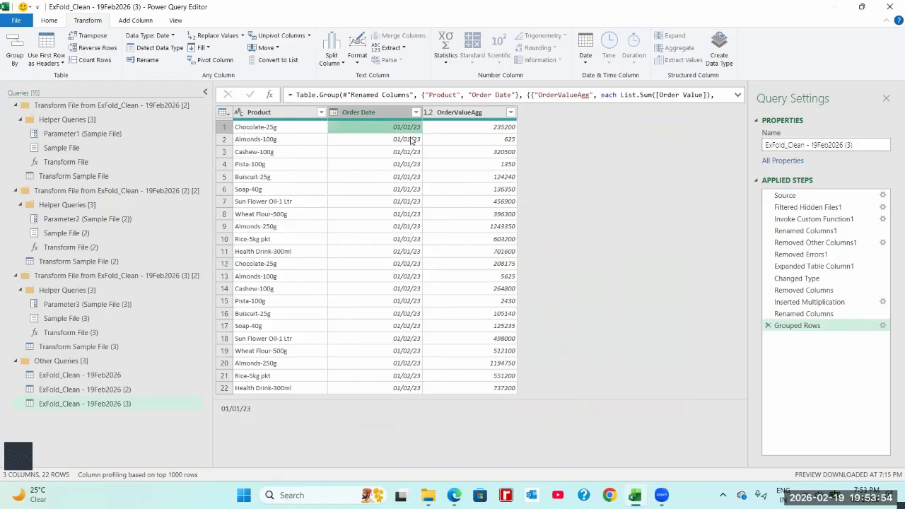
{"action": "left_click", "coordinate": [410, 140]}
{"action": "left_click", "coordinate": [407, 177]}
{"action": "left_click", "coordinate": [404, 214]}
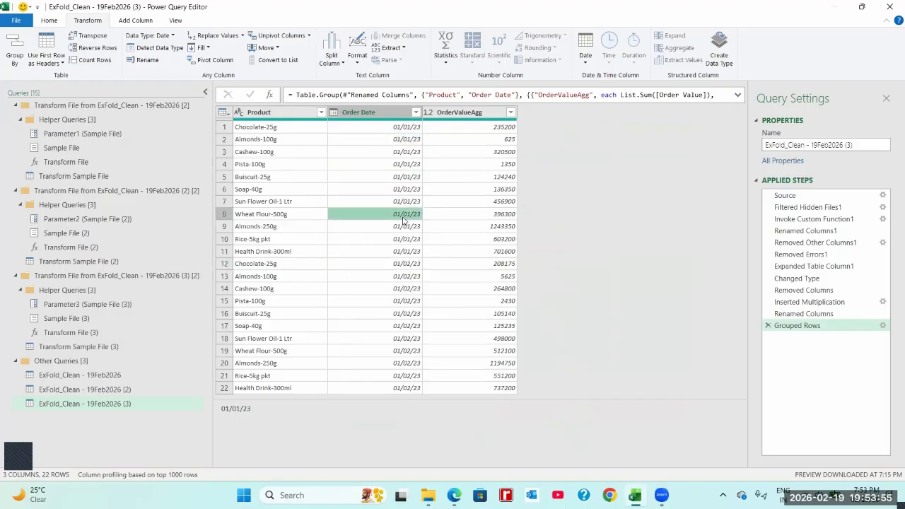
{"action": "left_click", "coordinate": [408, 253]}
{"action": "left_click", "coordinate": [408, 265]}
{"action": "left_click", "coordinate": [407, 277]}
{"action": "left_click", "coordinate": [404, 290]}
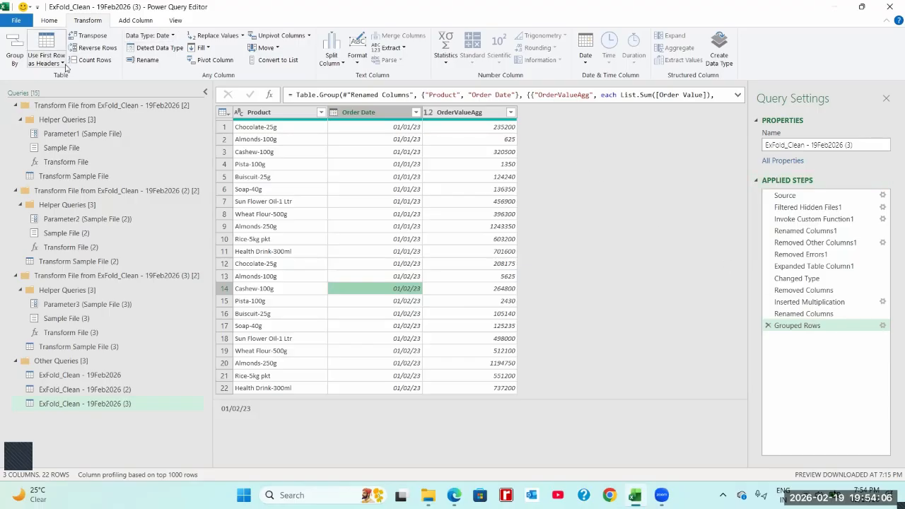
Step: Close the query editor, load the grouped query into a new worksheet, and widen the sheet tab area to show its full name
{"action": "left_click", "coordinate": [51, 21]}
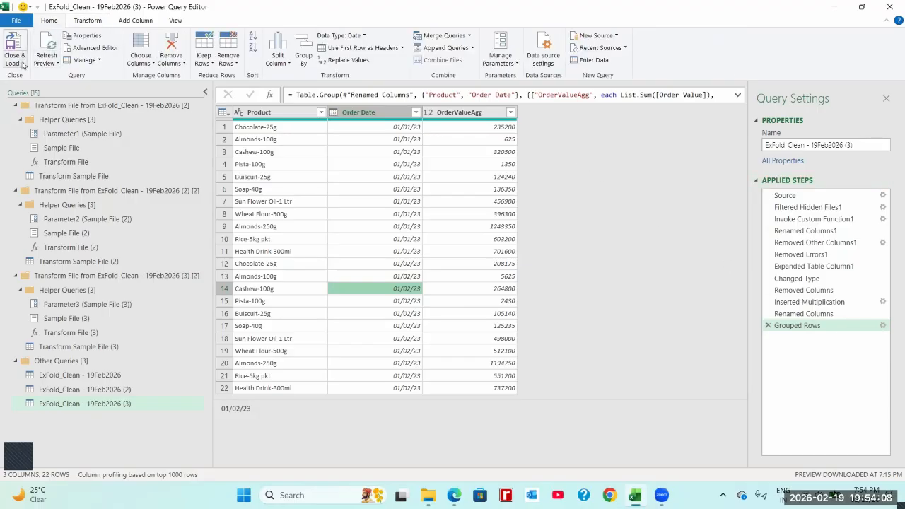
{"action": "left_click", "coordinate": [23, 63]}
{"action": "left_click", "coordinate": [23, 75]}
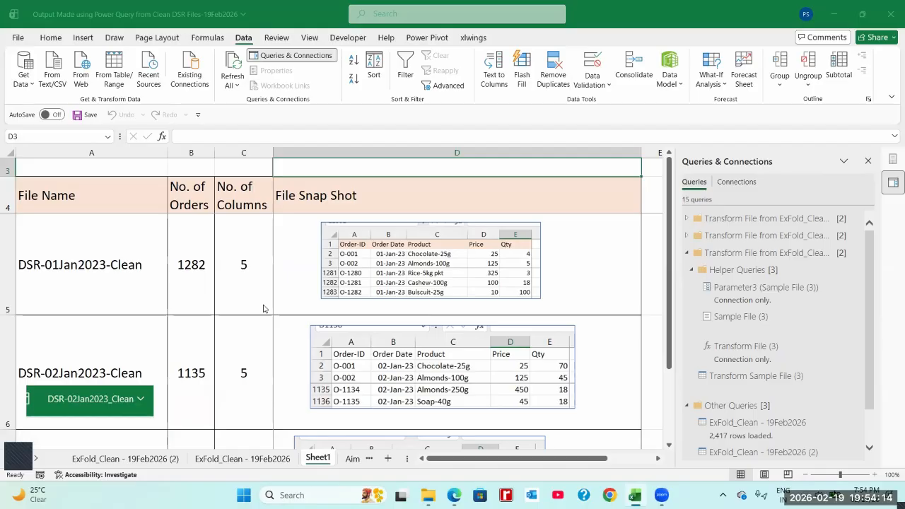
{"action": "left_click", "coordinate": [166, 463]}
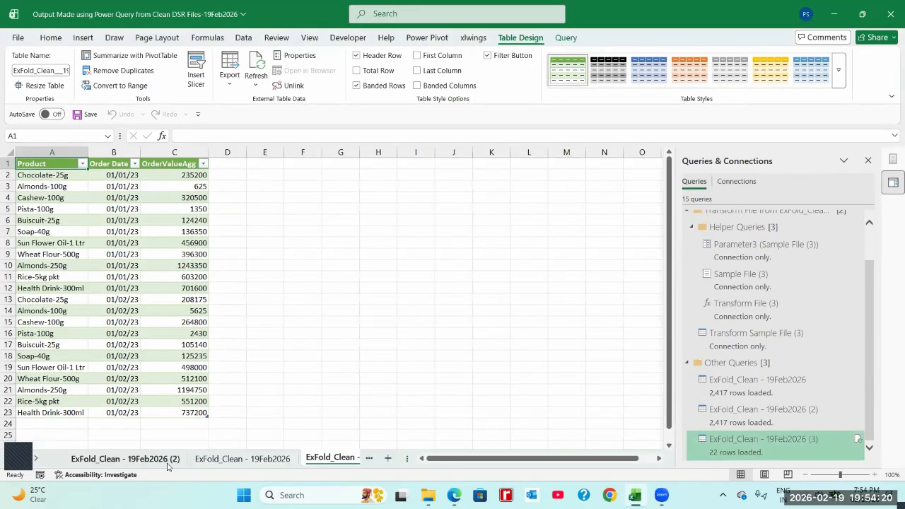
{"action": "left_click", "coordinate": [181, 358]}
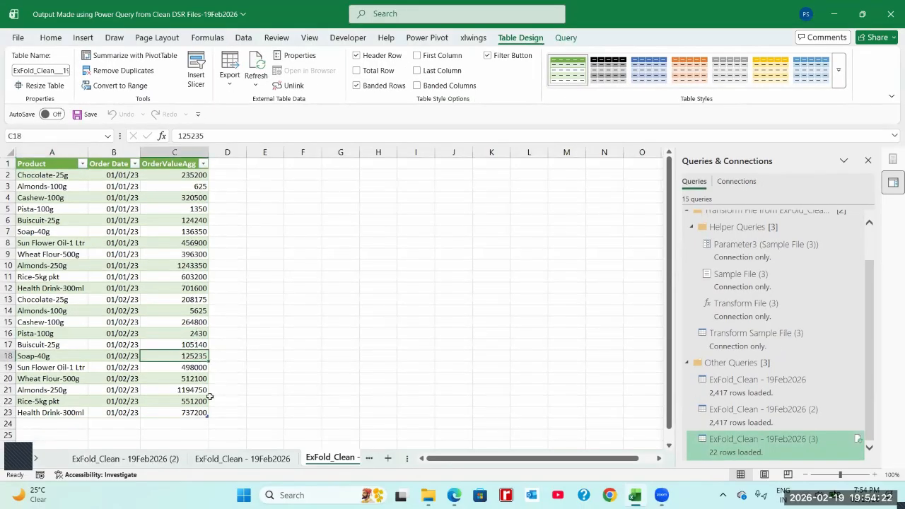
{"action": "double_click", "coordinate": [410, 458]}
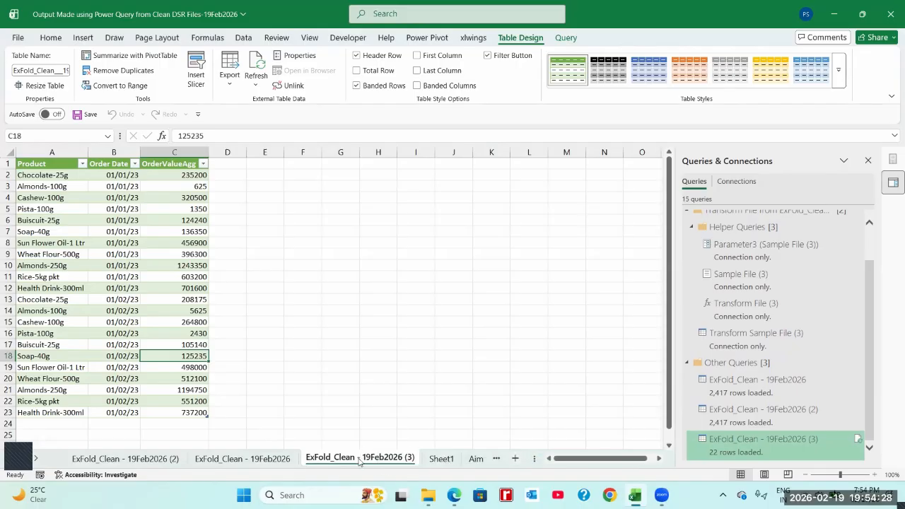
Step: Insert a PivotTable from the grouped ExFold_Clean__19Feb2026__3 table, placing it at cell F4 of the existing worksheet
{"action": "left_click", "coordinate": [183, 229]}
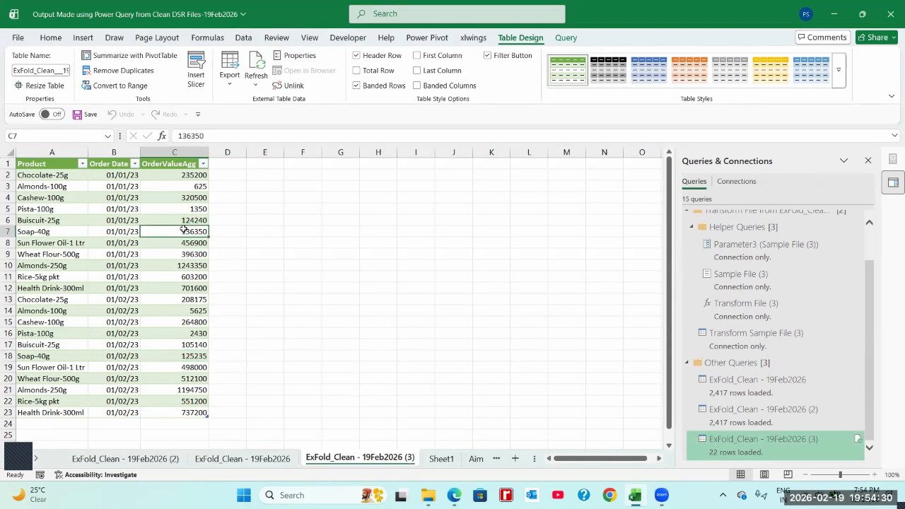
{"action": "left_click", "coordinate": [176, 178]}
{"action": "left_click", "coordinate": [66, 176]}
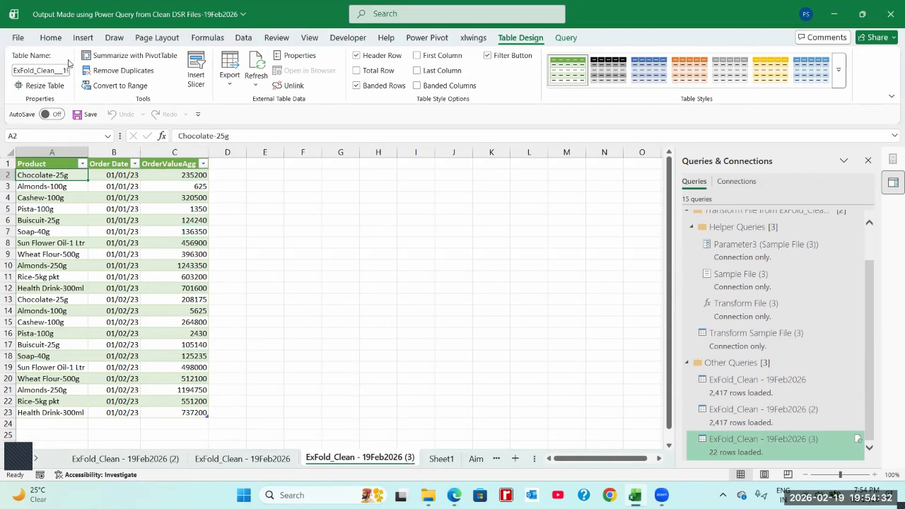
{"action": "left_click", "coordinate": [83, 37]}
{"action": "left_click", "coordinate": [30, 76]}
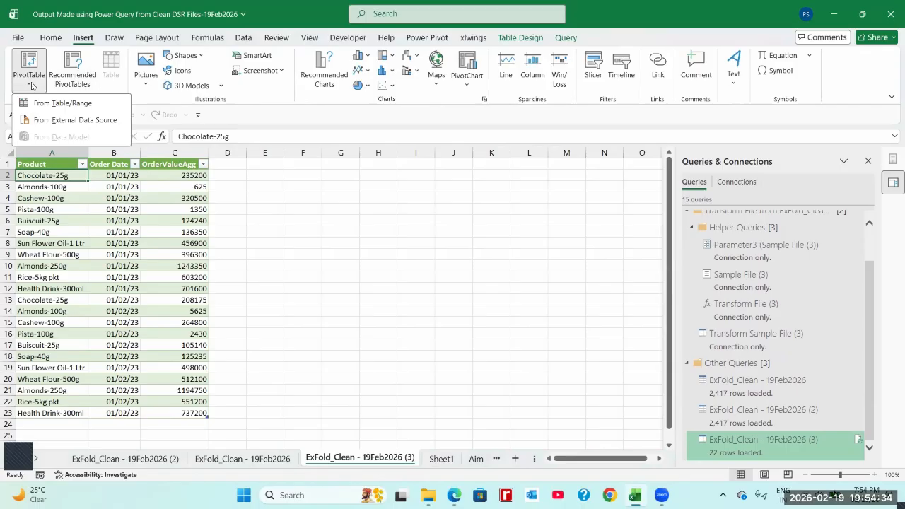
{"action": "left_click", "coordinate": [62, 103]}
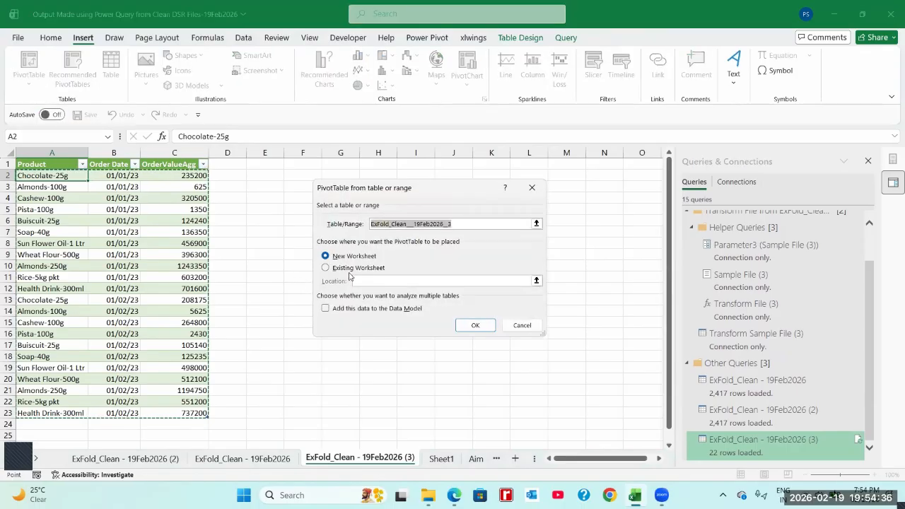
{"action": "left_click", "coordinate": [348, 272]}
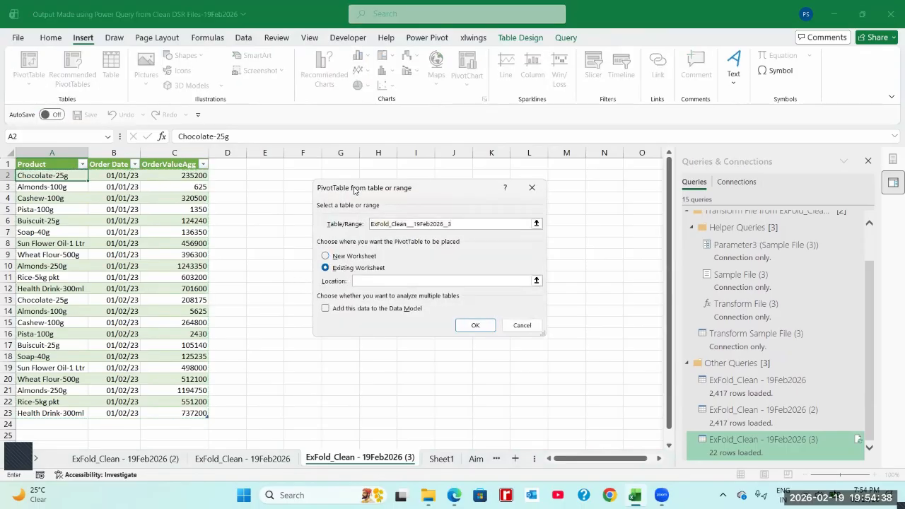
{"action": "left_click_drag", "start_coordinate": [357, 194], "coordinate": [390, 247]}
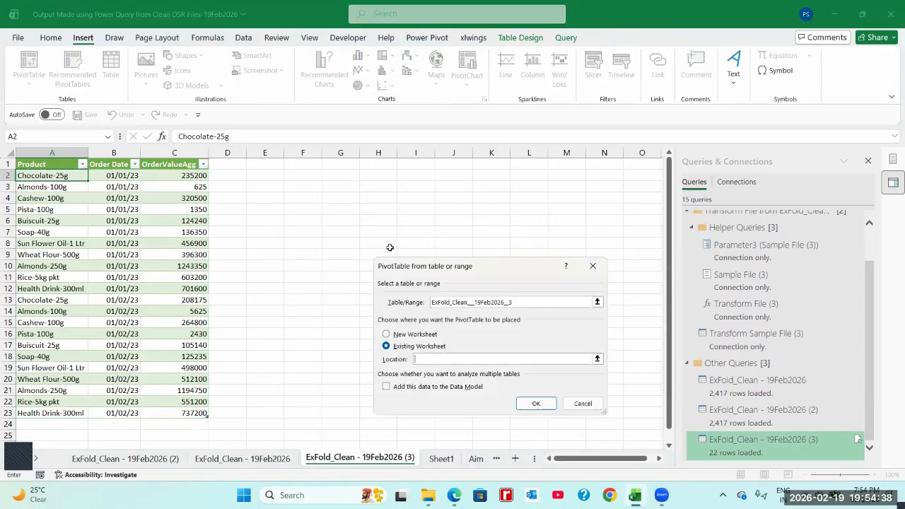
{"action": "left_click", "coordinate": [311, 198]}
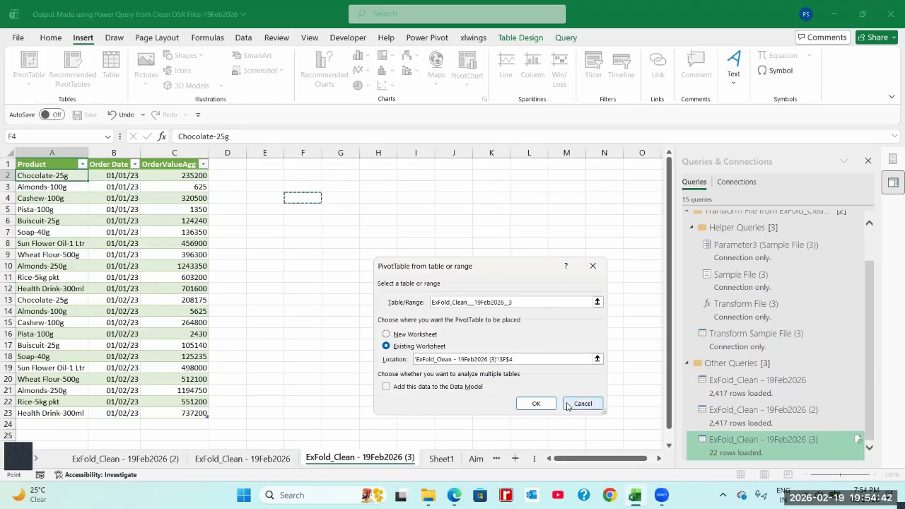
{"action": "left_click", "coordinate": [536, 404]}
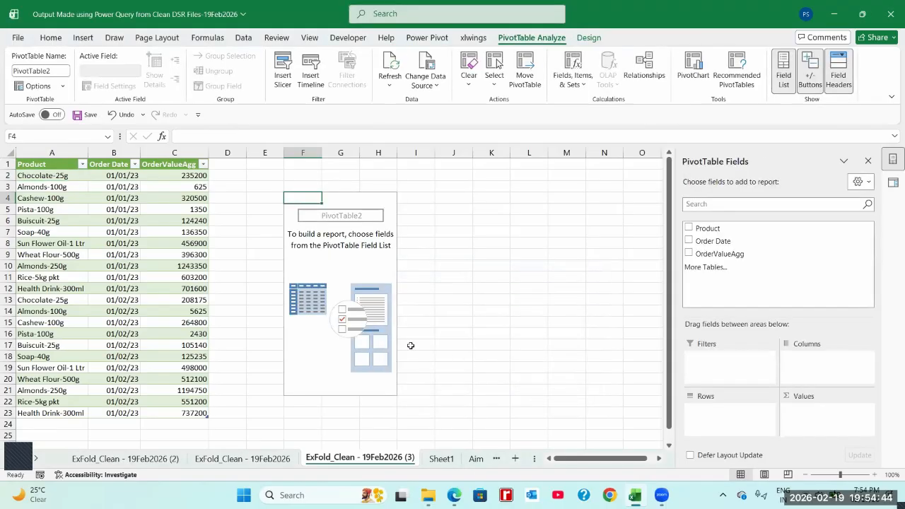
Step: Lay out the PivotTable with Product in rows, Order Date in columns, and Sum of OrderValueAgg as values
{"action": "left_click", "coordinate": [688, 227]}
{"action": "left_click_drag", "start_coordinate": [693, 242], "coordinate": [810, 360]}
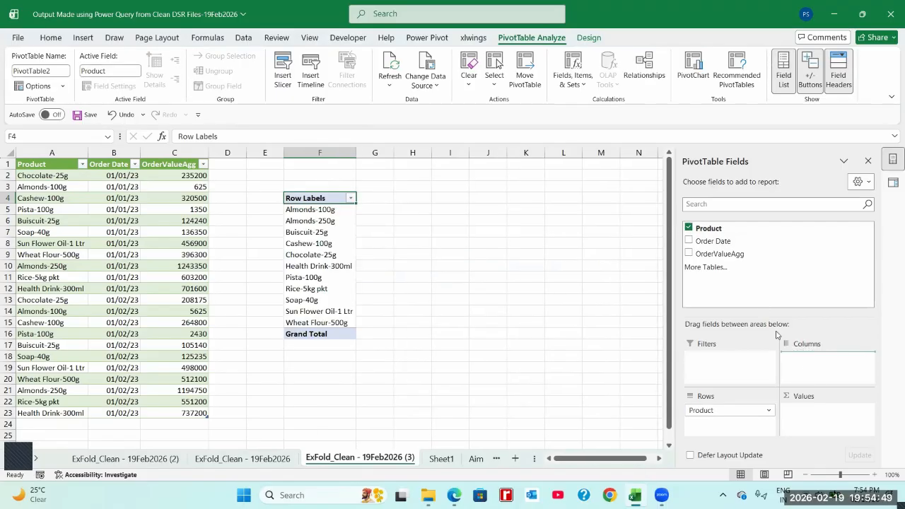
{"action": "left_click", "coordinate": [688, 253]}
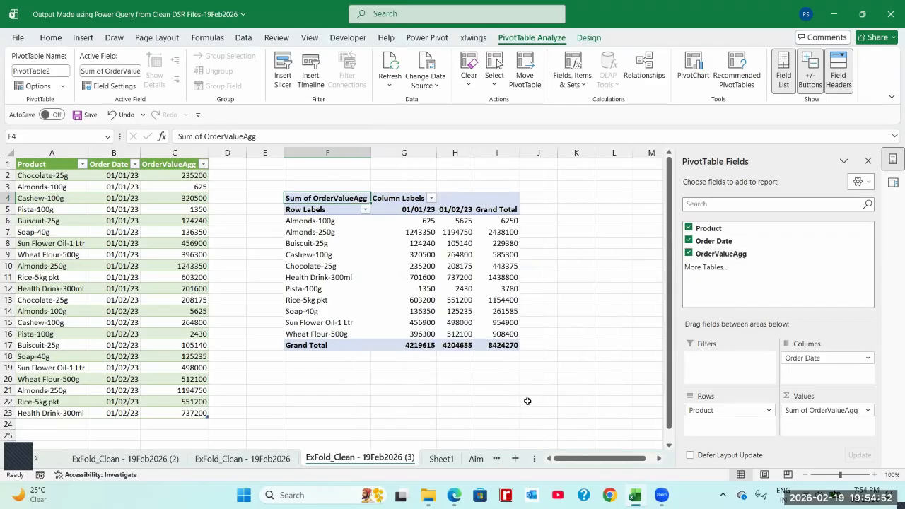
Step: Examine the PivotTable's product values for each order date, along with the row, column and overall grand totals
{"action": "left_click", "coordinate": [453, 277]}
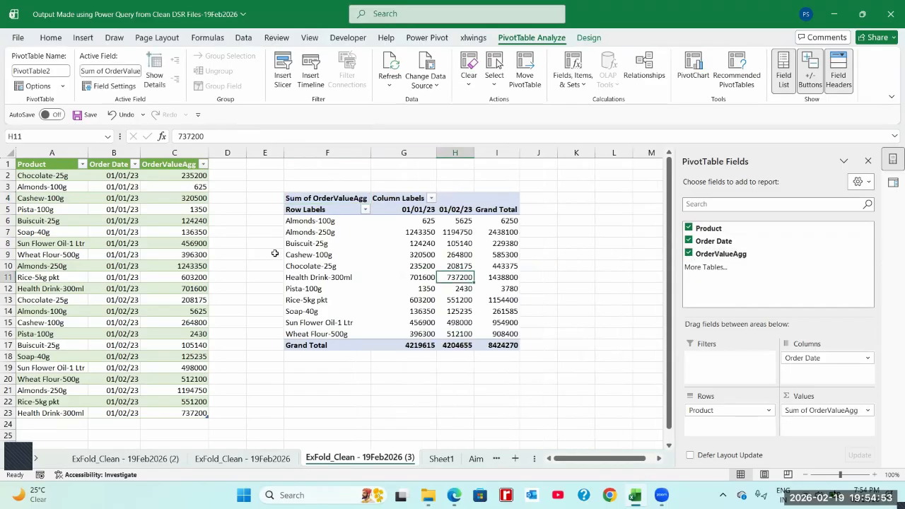
{"action": "left_click", "coordinate": [335, 222]}
{"action": "left_click", "coordinate": [422, 222]}
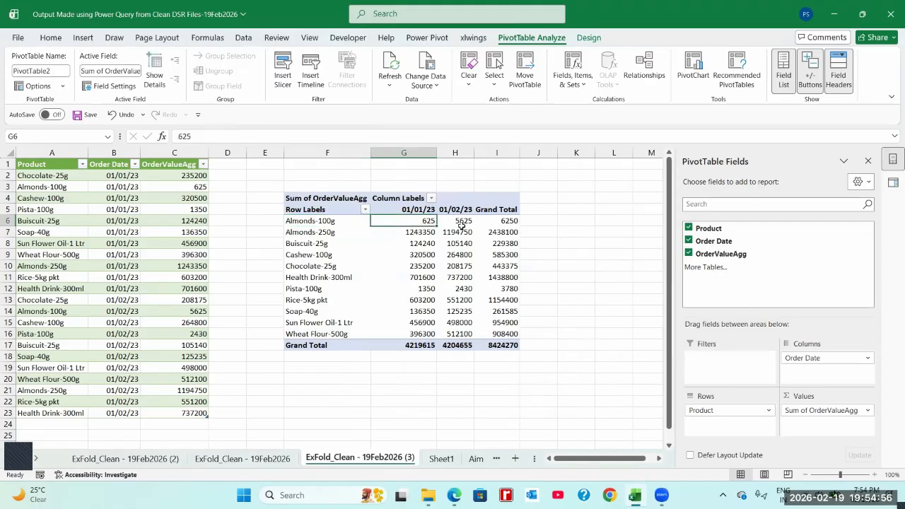
{"action": "left_click", "coordinate": [462, 223]}
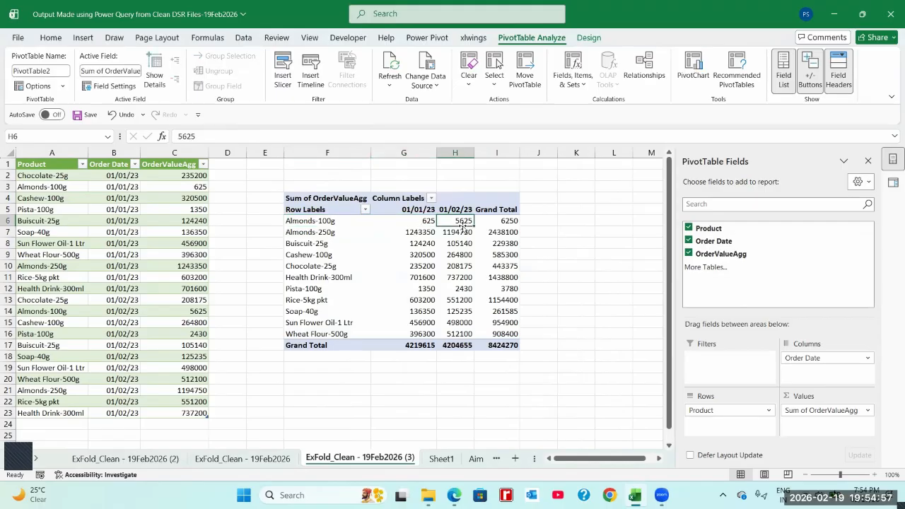
{"action": "left_click", "coordinate": [501, 222]}
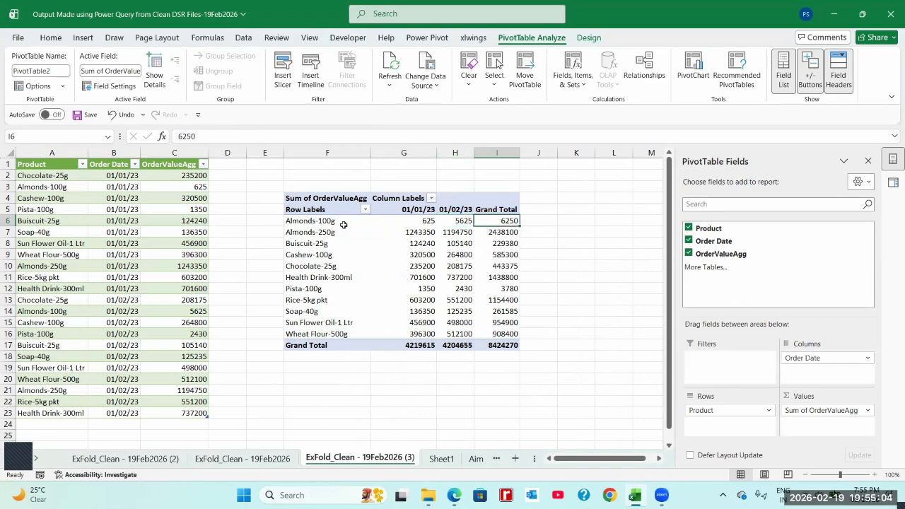
{"action": "left_click_drag", "start_coordinate": [343, 224], "coordinate": [339, 334]}
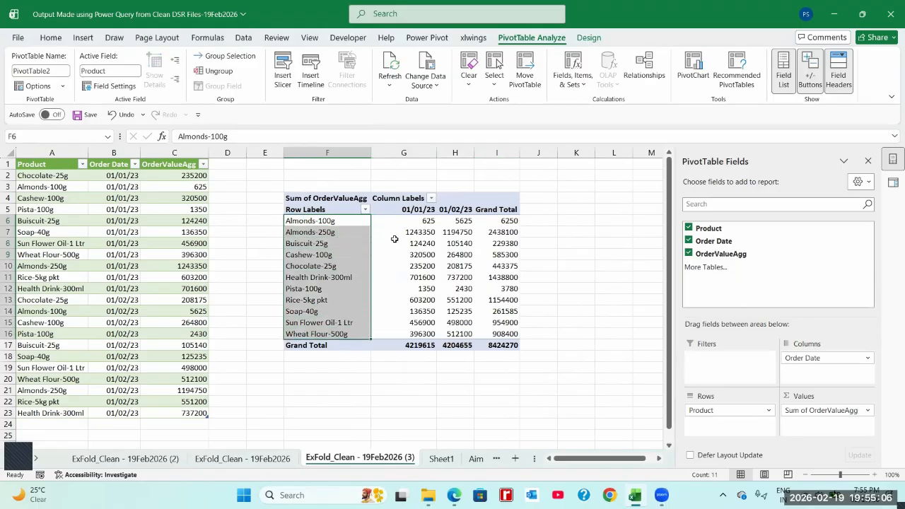
{"action": "left_click_drag", "start_coordinate": [407, 222], "coordinate": [409, 335]}
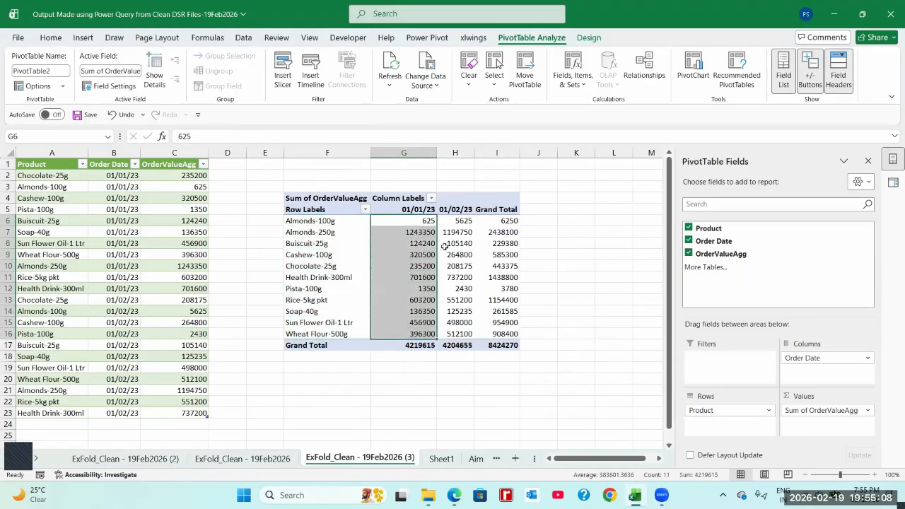
{"action": "left_click_drag", "start_coordinate": [453, 222], "coordinate": [453, 340]}
{"action": "left_click", "coordinate": [453, 344]}
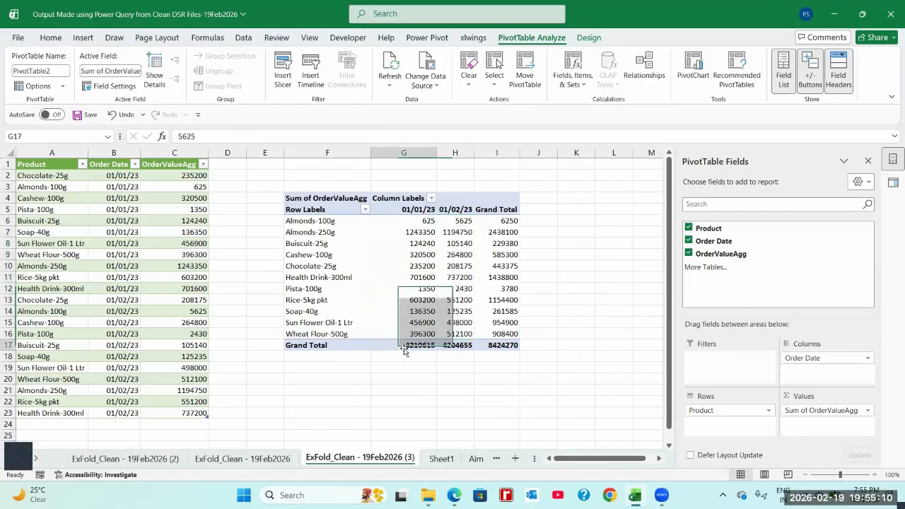
{"action": "left_click", "coordinate": [506, 346]}
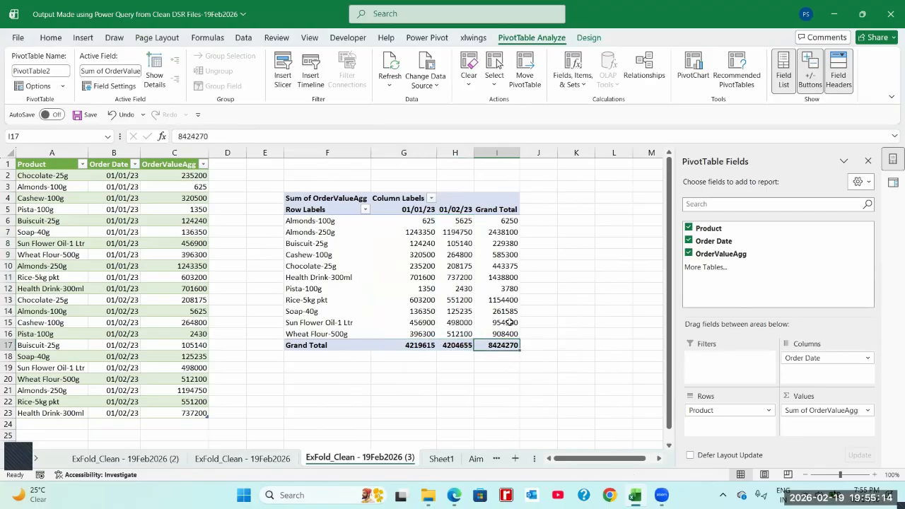
Step: Switch to File Explorer to view the source files in the ExFold_Clean - 19Feb2026 folder, and return to the grouped table in Excel
{"action": "mouse_move", "coordinate": [429, 494]}
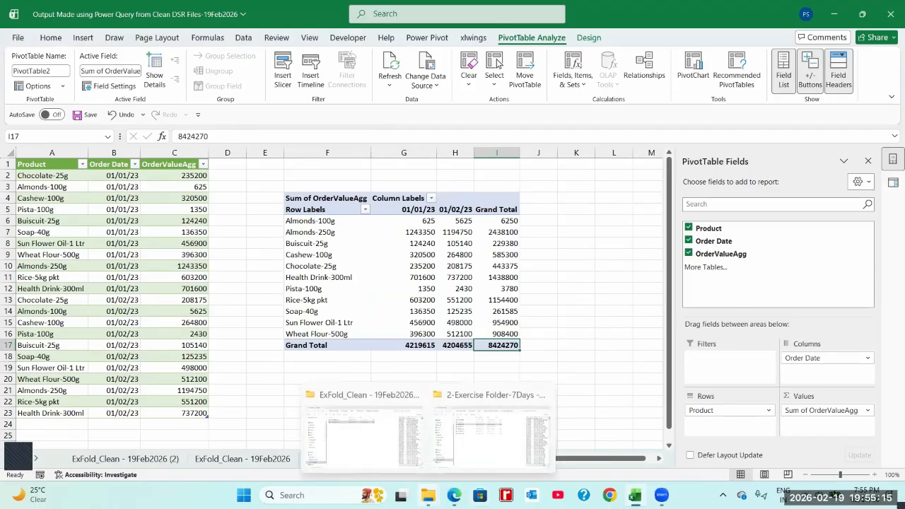
{"action": "left_click", "coordinate": [372, 431]}
{"action": "left_click", "coordinate": [228, 157]}
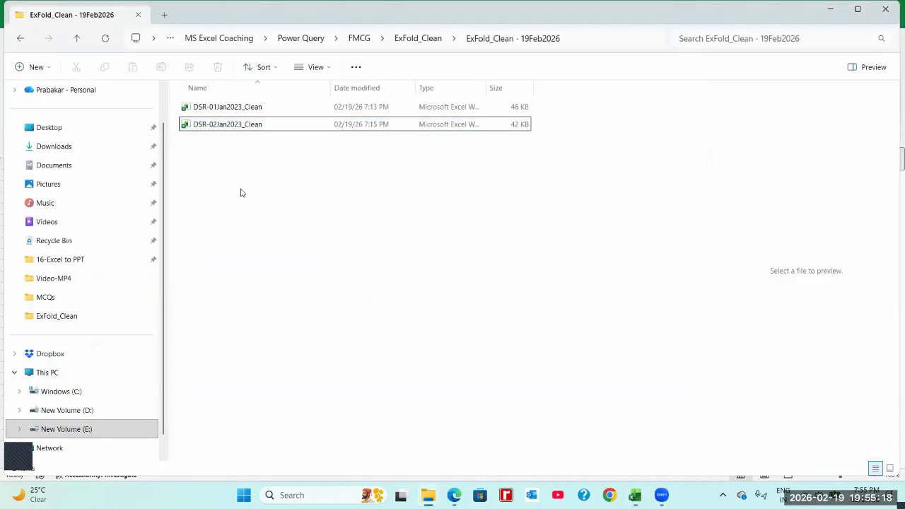
{"action": "key", "text": "alt+Tab"}
{"action": "left_click", "coordinate": [185, 254]}
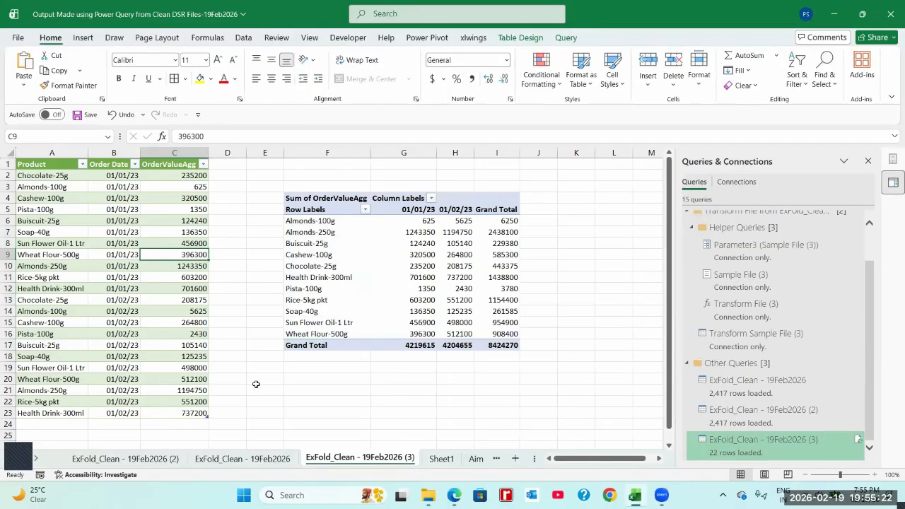
Step: Look at the combined data on the ExFold_Clean - 19Feb2026 sheet, and return to review the grouped table and its PivotTable
{"action": "left_click", "coordinate": [316, 314]}
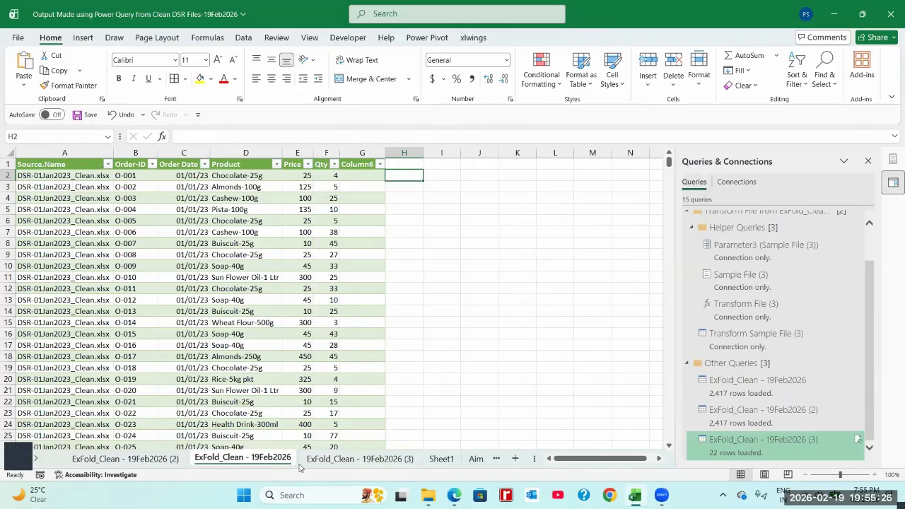
{"action": "left_click", "coordinate": [321, 460]}
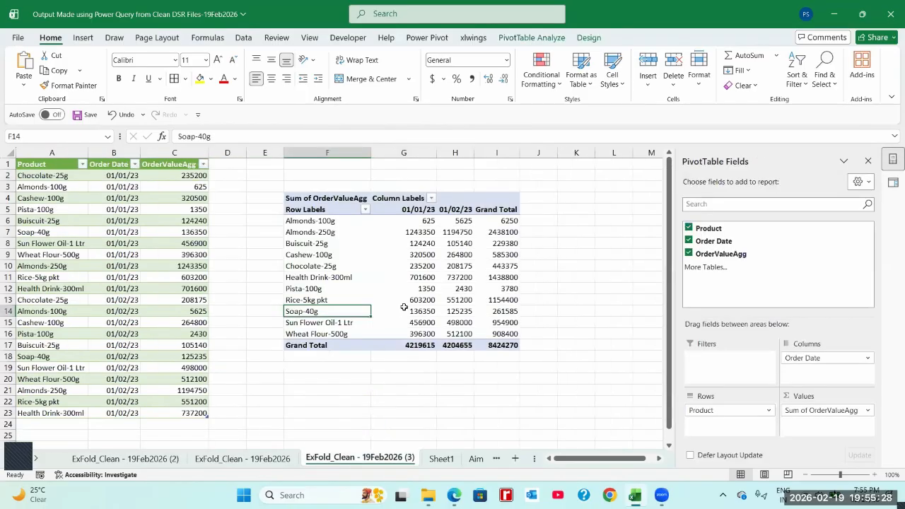
{"action": "left_click", "coordinate": [404, 307]}
{"action": "left_click", "coordinate": [417, 243]}
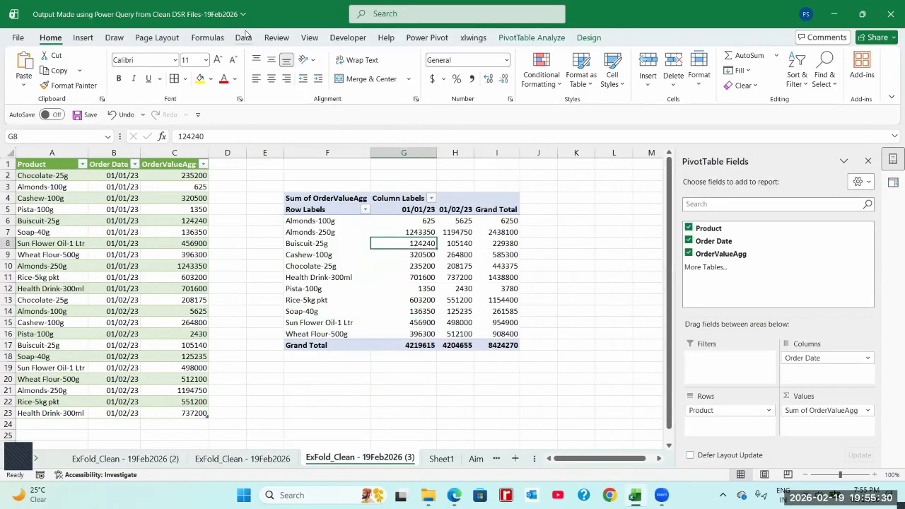
{"action": "left_click", "coordinate": [243, 37]}
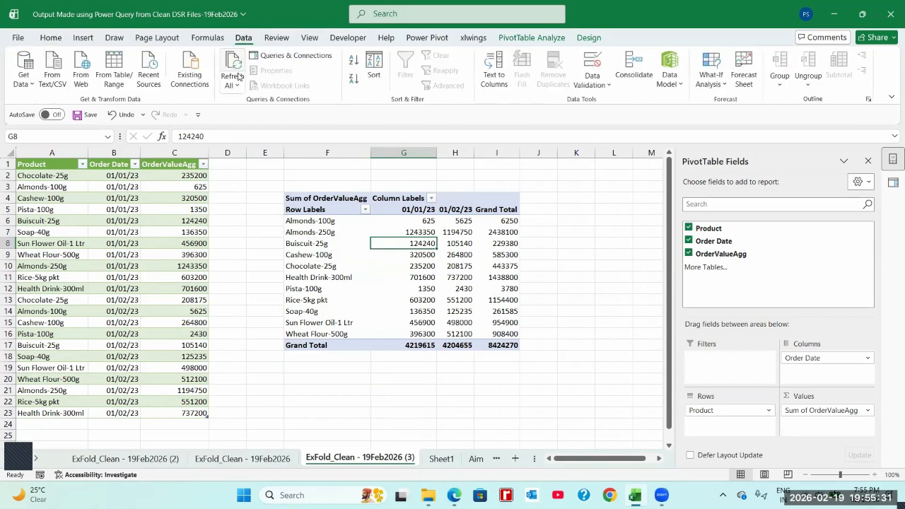
{"action": "left_click", "coordinate": [335, 225]}
{"action": "left_click", "coordinate": [200, 220]}
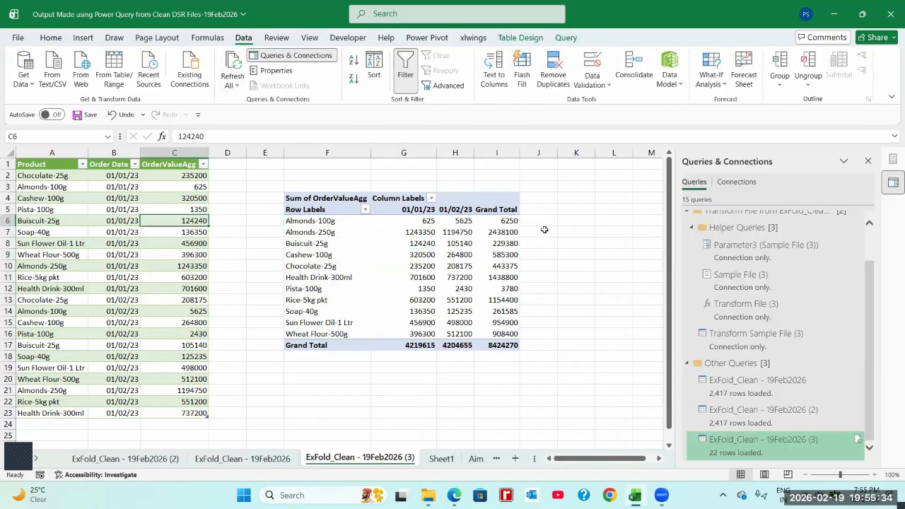
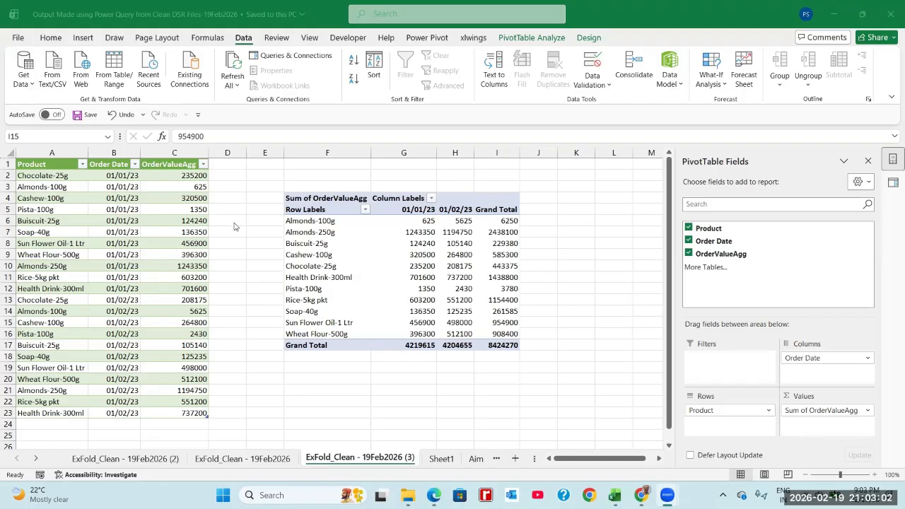
Step: Filter the grouped table's Order Date column to show only 01 January 2023
{"action": "left_click", "coordinate": [177, 221]}
{"action": "left_click_drag", "start_coordinate": [58, 168], "coordinate": [154, 173]}
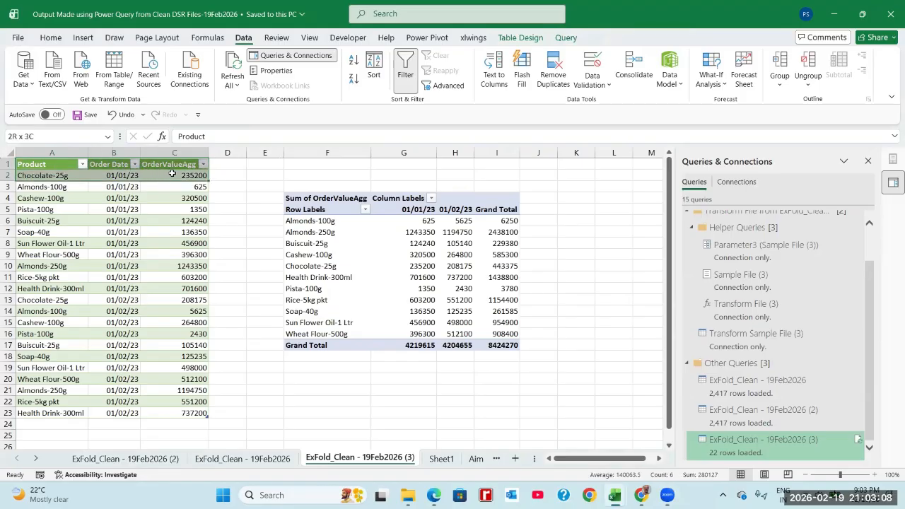
{"action": "left_click_drag", "start_coordinate": [172, 176], "coordinate": [186, 236]}
{"action": "left_click", "coordinate": [182, 233]}
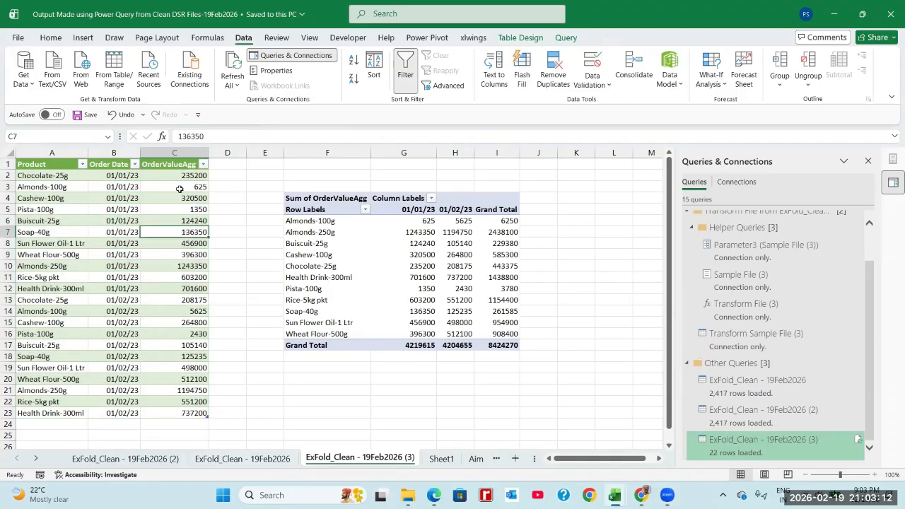
{"action": "left_click", "coordinate": [134, 164]}
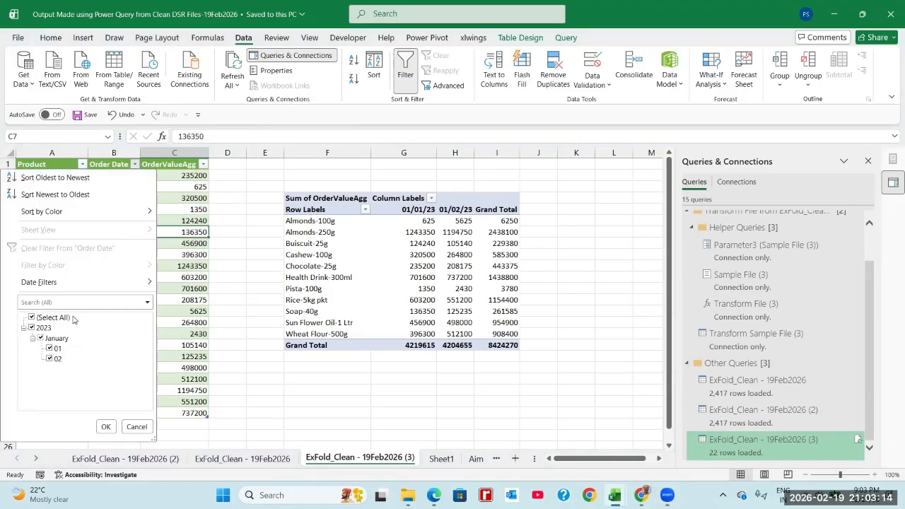
{"action": "left_click", "coordinate": [55, 318]}
{"action": "left_click", "coordinate": [51, 347]}
{"action": "left_click", "coordinate": [106, 427]}
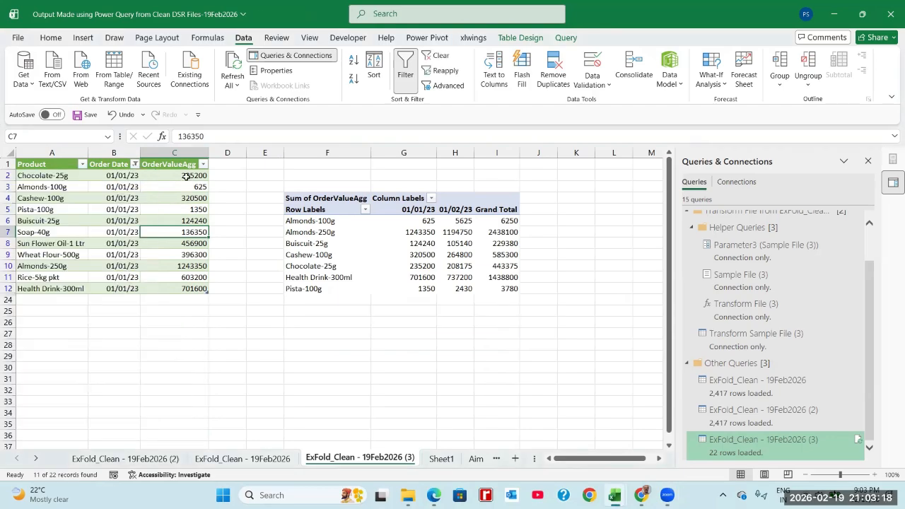
Step: Format the filtered OrderValueAgg values with comma separators and no decimal places
{"action": "left_click_drag", "start_coordinate": [188, 176], "coordinate": [177, 287]}
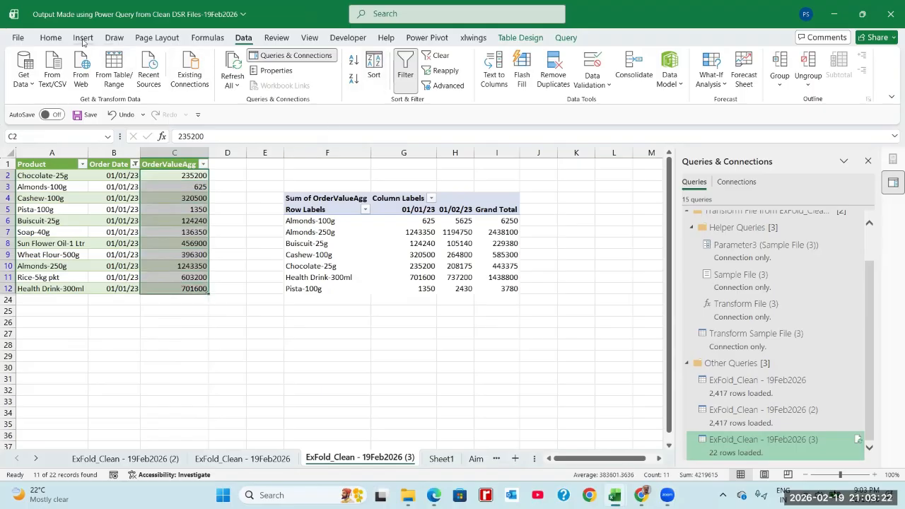
{"action": "left_click", "coordinate": [51, 37]}
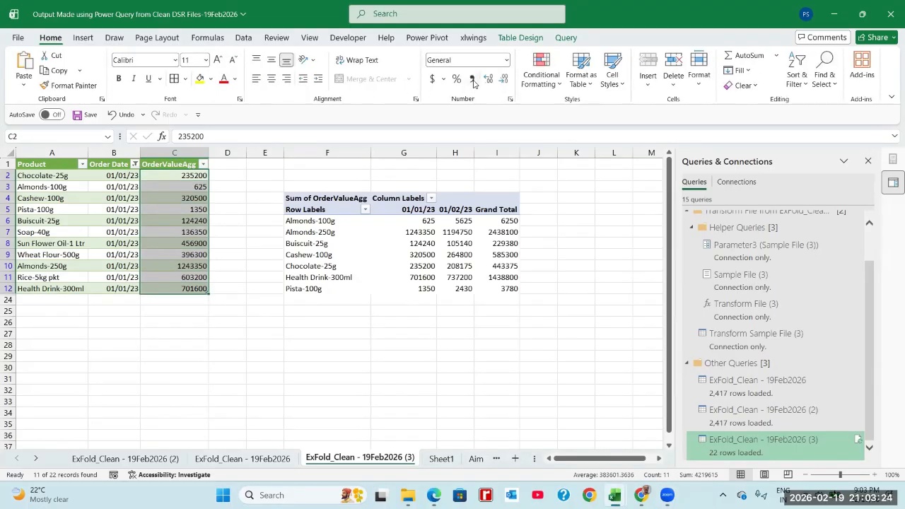
{"action": "left_click", "coordinate": [472, 80]}
{"action": "left_click", "coordinate": [502, 80]}
{"action": "left_click", "coordinate": [501, 81]}
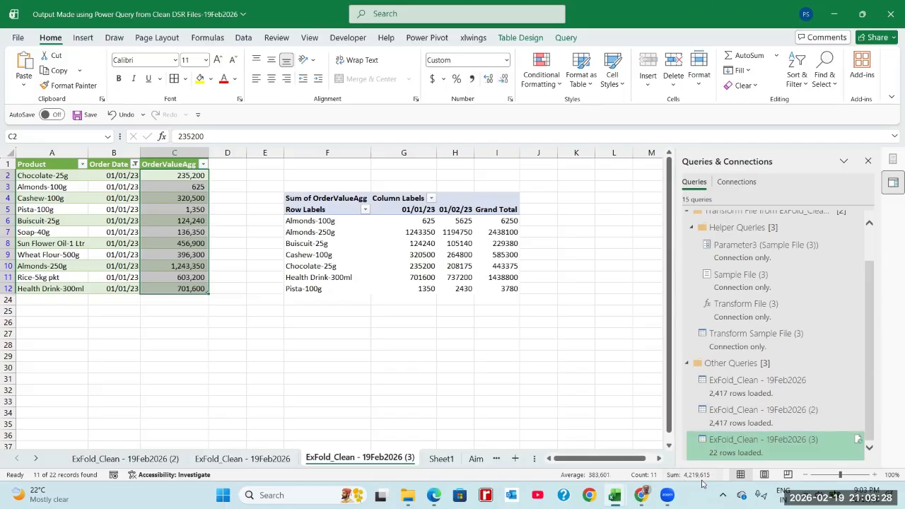
{"action": "left_click", "coordinate": [425, 292]}
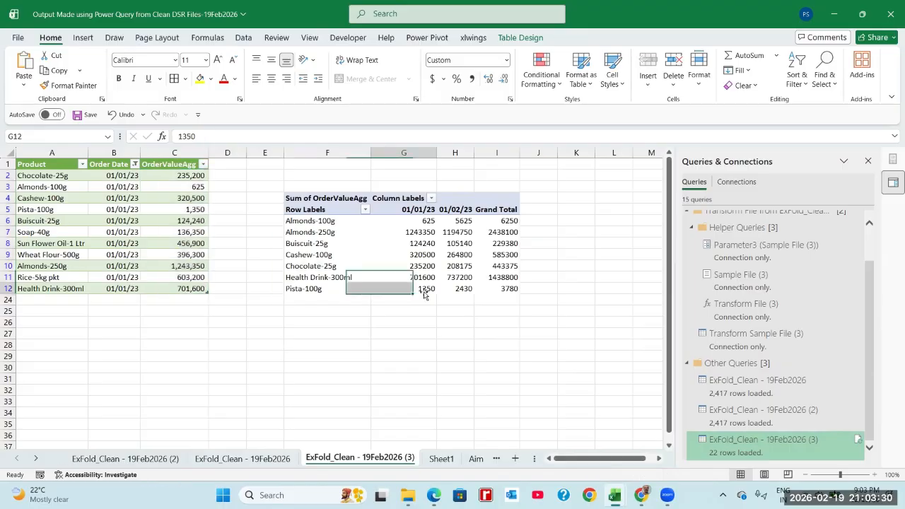
Step: Change the grouped table's Order Date filter to show only 02 January 2023
{"action": "left_click", "coordinate": [135, 164]}
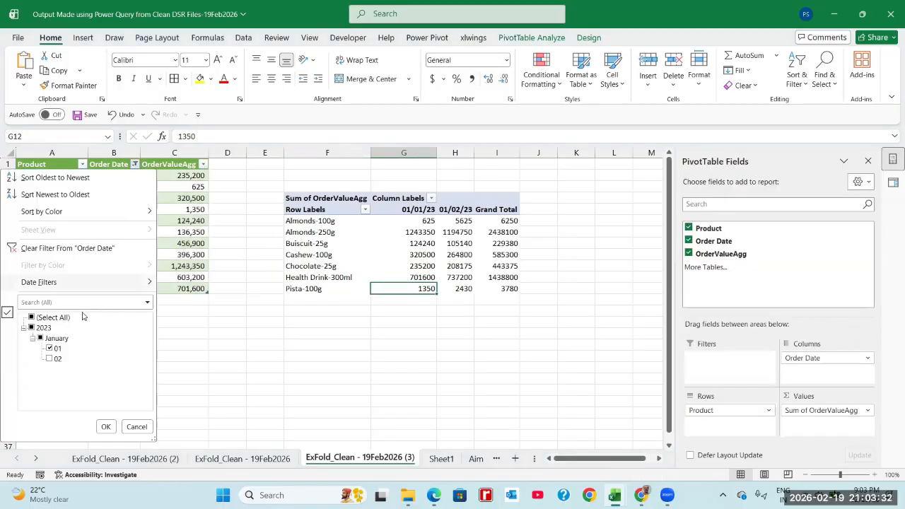
{"action": "left_click", "coordinate": [57, 349]}
{"action": "left_click", "coordinate": [56, 359]}
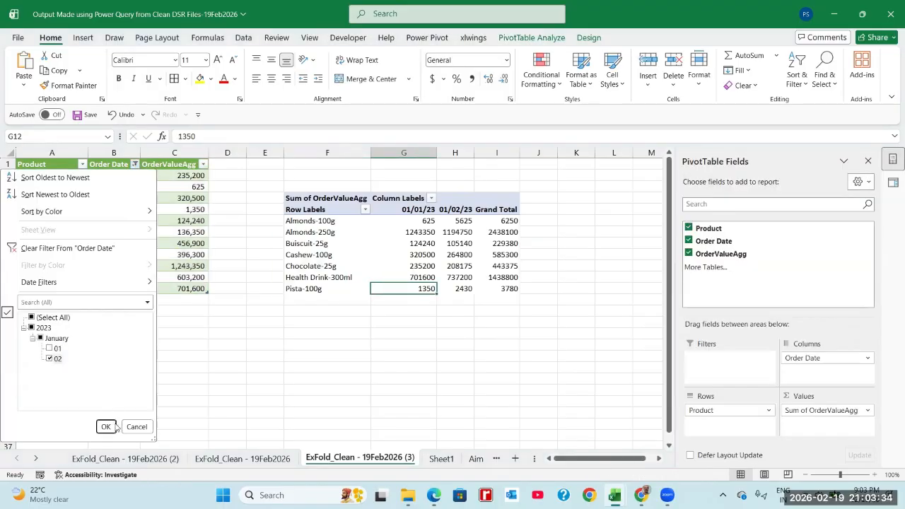
{"action": "left_click", "coordinate": [105, 426]}
Step: Format the OrderValueAgg values of the 02 January 2023 rows with comma separators and no decimal places
{"action": "left_click_drag", "start_coordinate": [186, 180], "coordinate": [197, 285]}
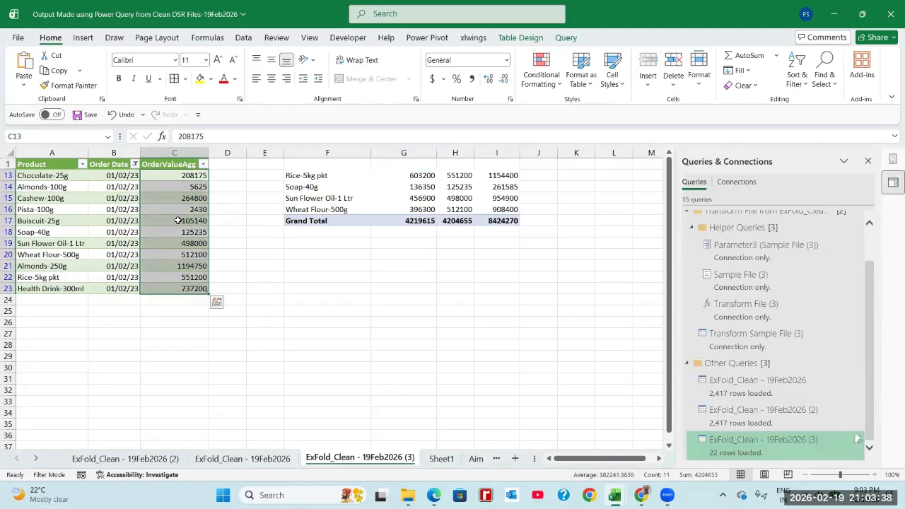
{"action": "left_click", "coordinate": [472, 79]}
{"action": "left_click", "coordinate": [504, 78]}
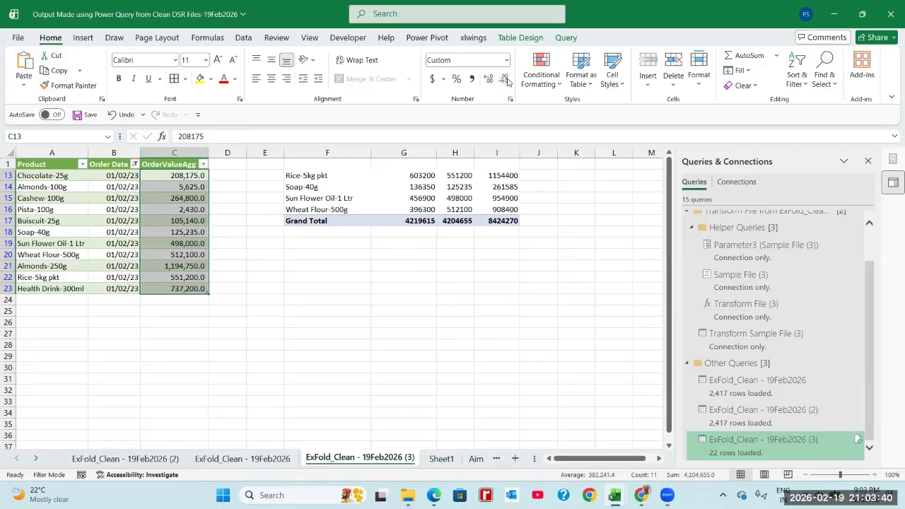
{"action": "left_click", "coordinate": [504, 78]}
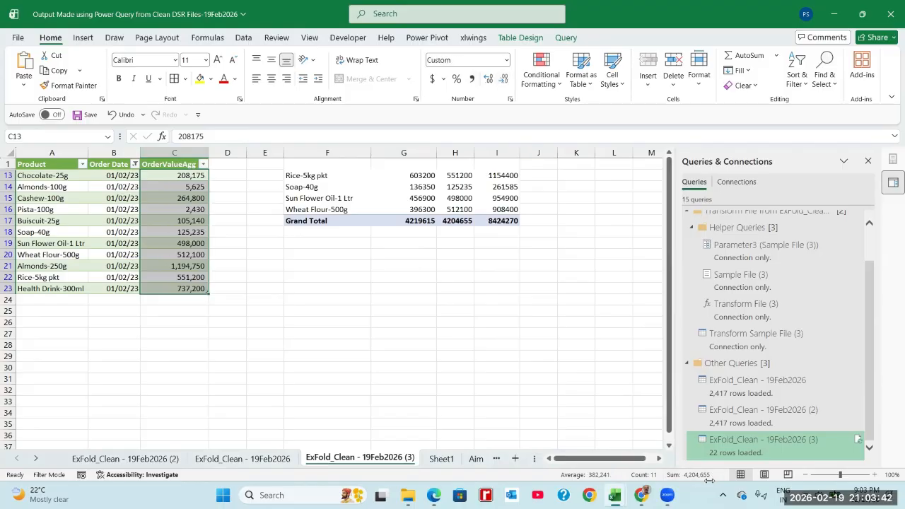
Step: Fill the PivotTable's Grand Total cells for both dates with yellow and format them with comma separators and no decimals
{"action": "left_click_drag", "start_coordinate": [417, 221], "coordinate": [453, 221]}
{"action": "left_click", "coordinate": [200, 78]}
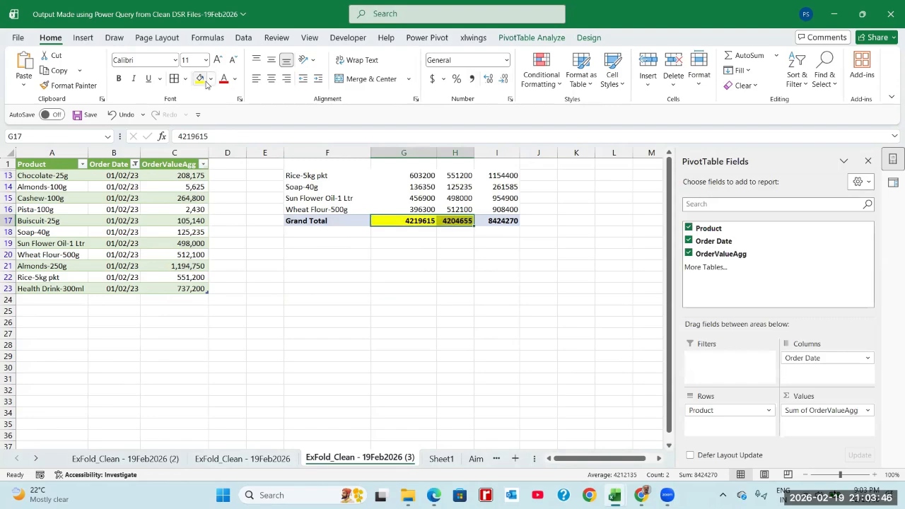
{"action": "left_click", "coordinate": [471, 79]}
{"action": "left_click", "coordinate": [504, 78]}
{"action": "left_click", "coordinate": [504, 79]}
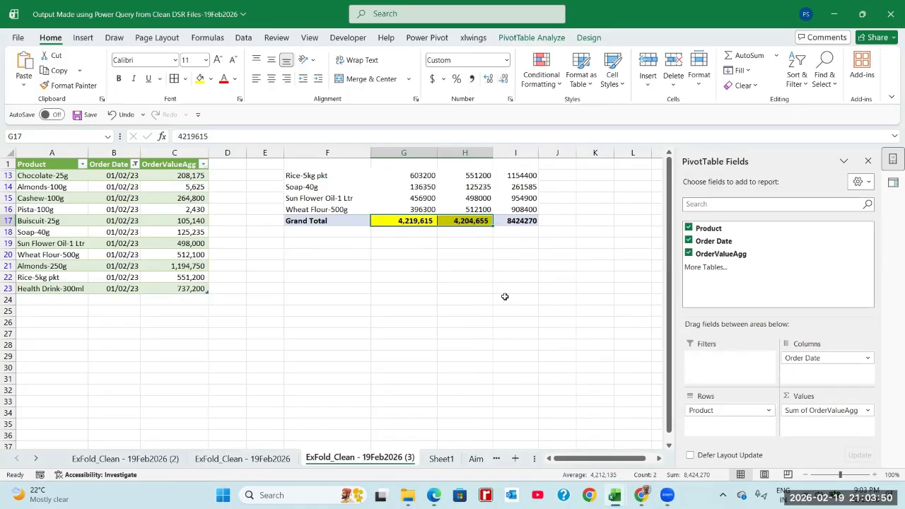
Step: Give the overall Grand Total cell I17 comma separators, no decimal places and the same yellow fill
{"action": "left_click", "coordinate": [523, 220]}
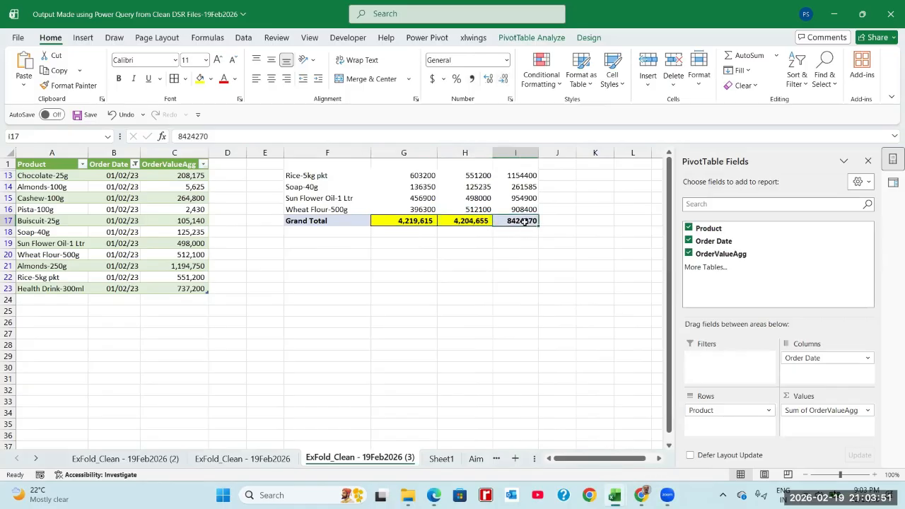
{"action": "left_click", "coordinate": [471, 78]}
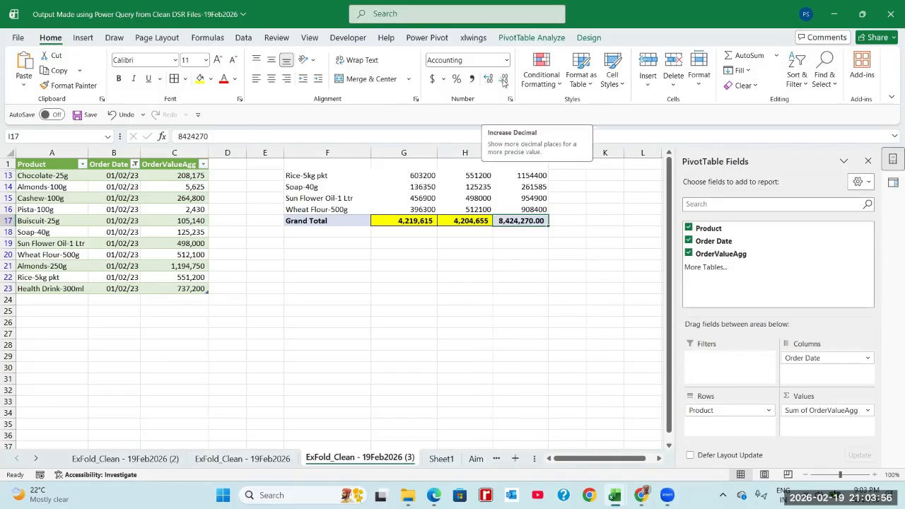
{"action": "left_click", "coordinate": [502, 79]}
{"action": "left_click", "coordinate": [503, 79]}
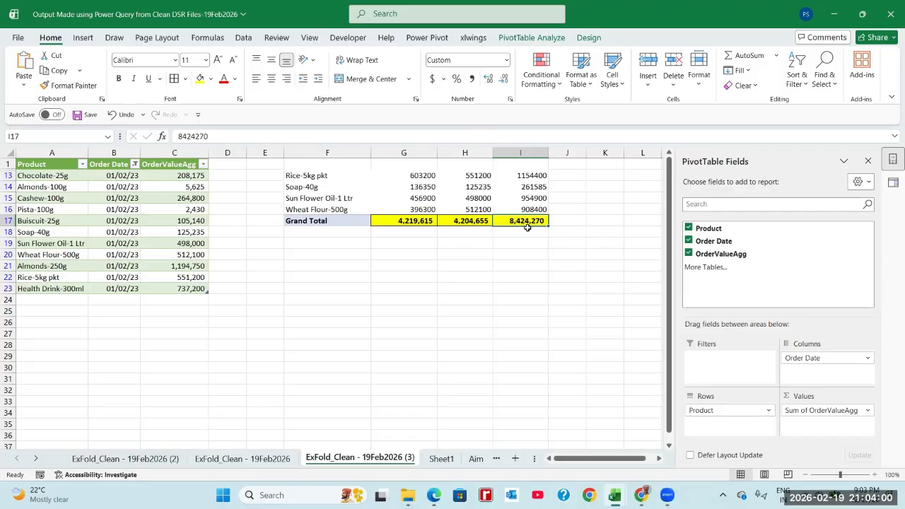
Step: Remove the Order Date filter so the grouped table shows the rows of all dates
{"action": "left_click", "coordinate": [191, 208]}
{"action": "left_click", "coordinate": [135, 164]}
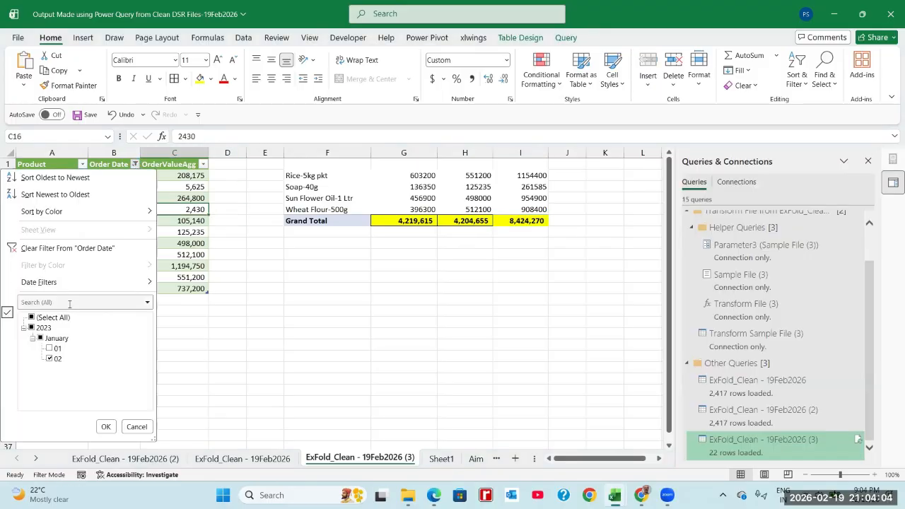
{"action": "left_click", "coordinate": [105, 427]}
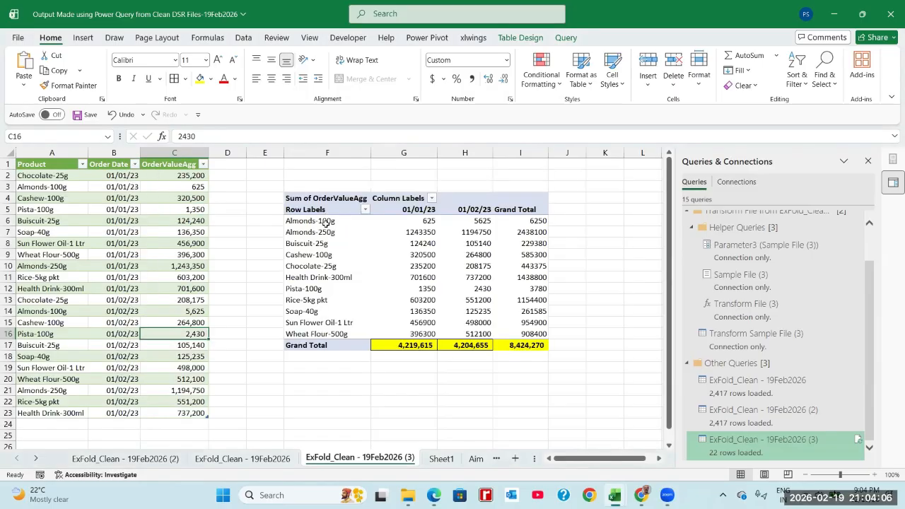
Step: Go through the Almonds-100g values in the PivotTable and save the workbook
{"action": "left_click", "coordinate": [357, 223]}
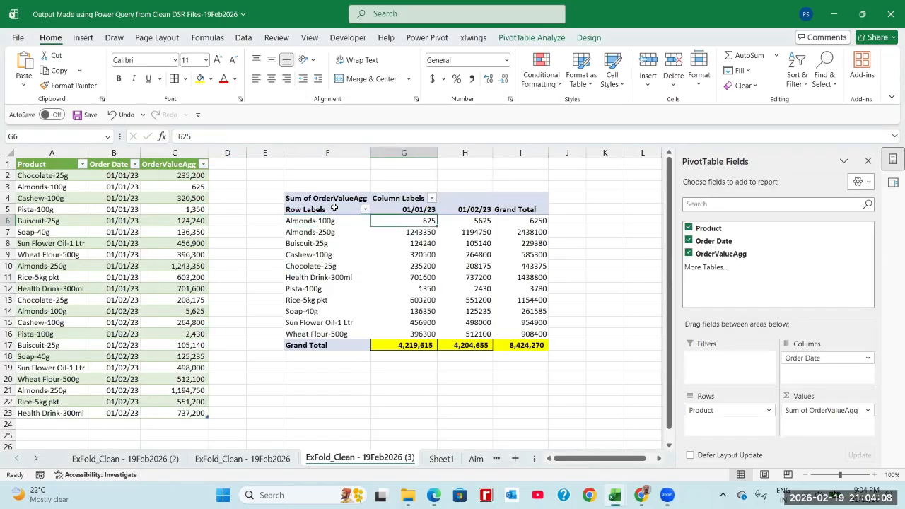
{"action": "key", "text": "Right"}
{"action": "key", "text": "Right"}
{"action": "key", "text": "ctrl+s"}
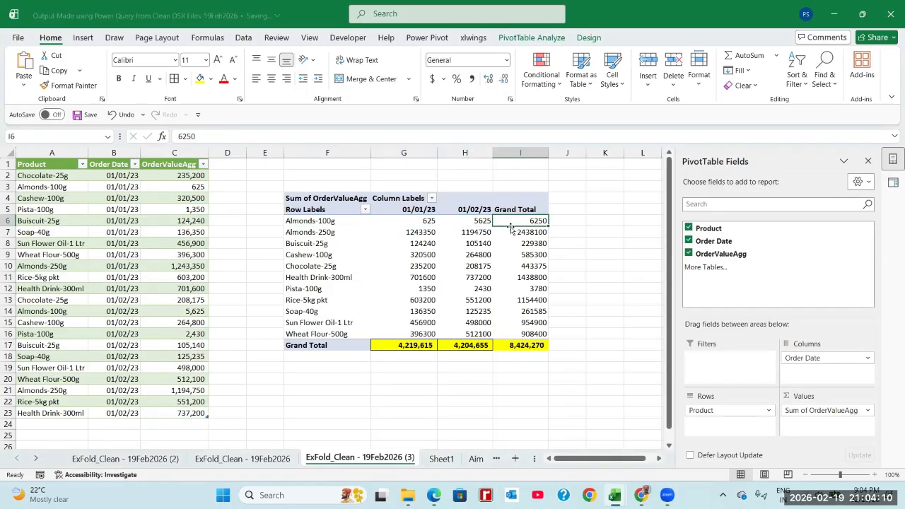
Step: Compare the Almonds-100g amounts of the two dates with that product's grand total in the PivotTable
{"action": "left_click", "coordinate": [474, 223]}
{"action": "left_click", "coordinate": [538, 222]}
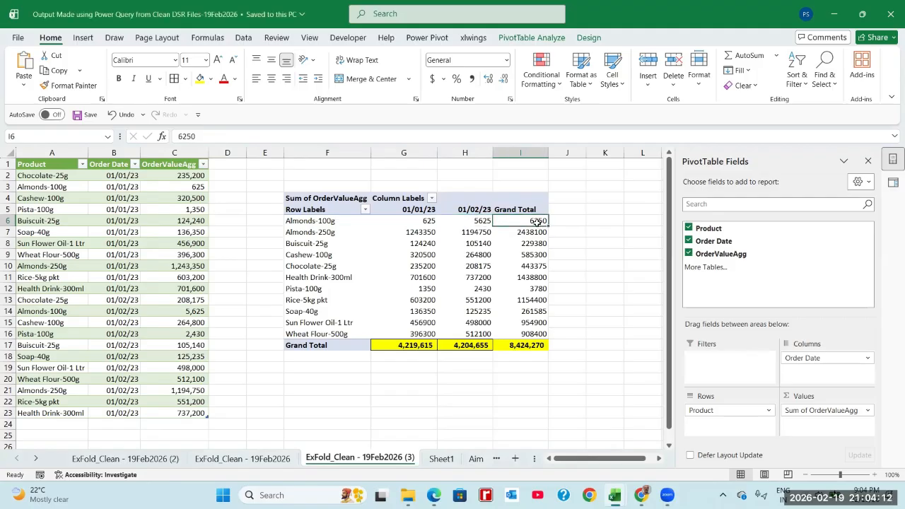
{"action": "left_click", "coordinate": [468, 225]}
{"action": "left_click", "coordinate": [427, 223]}
{"action": "key", "text": "Right"}
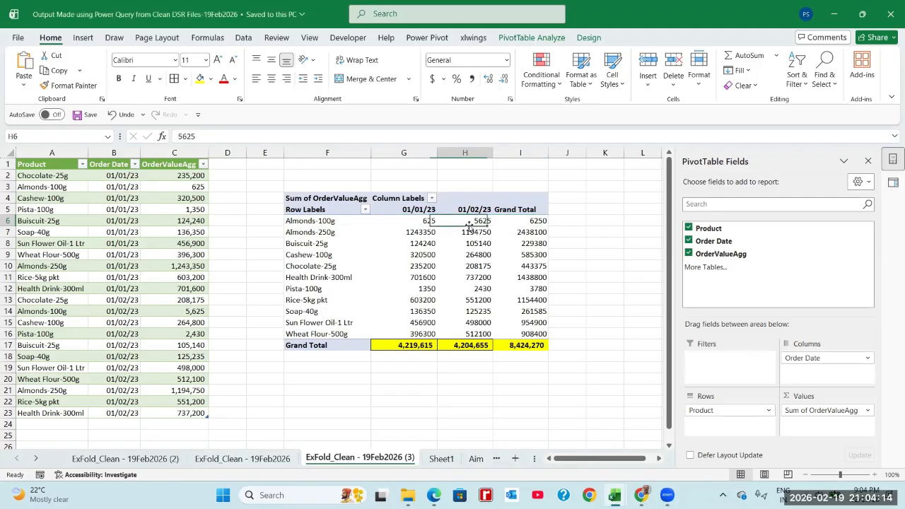
{"action": "key", "text": "Right"}
{"action": "left_click", "coordinate": [478, 224]}
{"action": "left_click", "coordinate": [426, 222]}
{"action": "left_click", "coordinate": [458, 221]}
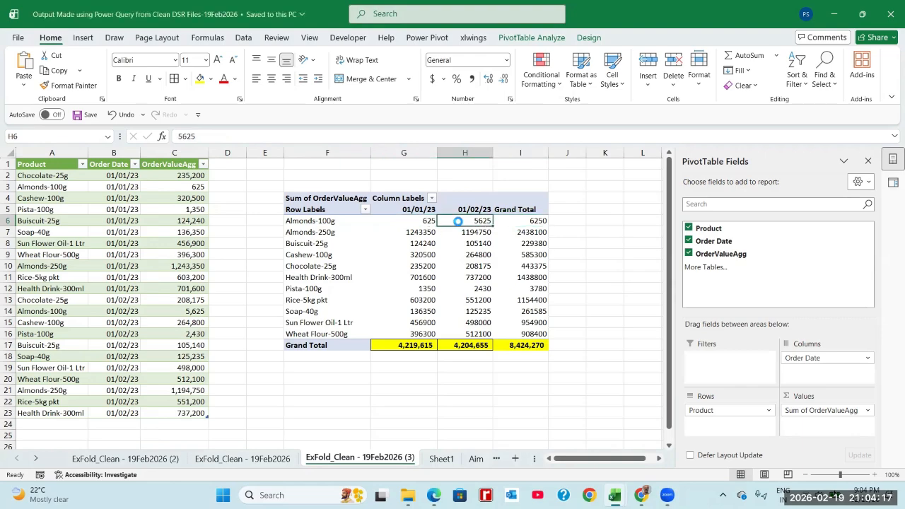
Step: Review the three ExFold_Clean - 19Feb2026 queries and their loaded tables, ending on the grouped query (3)
{"action": "left_click", "coordinate": [199, 224]}
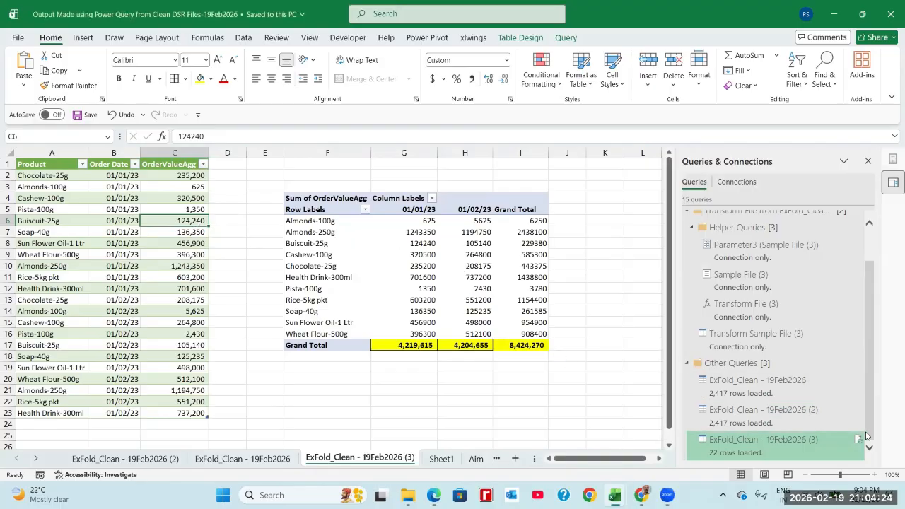
{"action": "left_click_drag", "start_coordinate": [872, 439], "coordinate": [826, 455]}
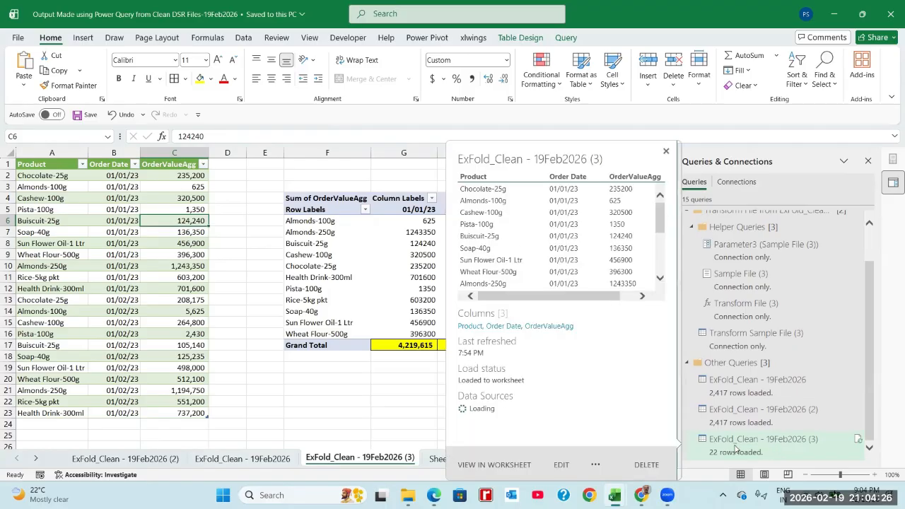
{"action": "left_click", "coordinate": [814, 445]}
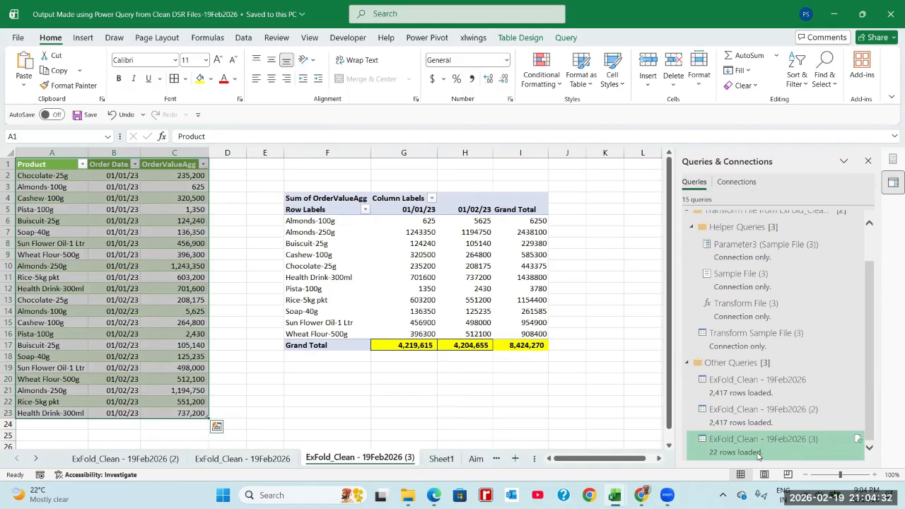
{"action": "left_click", "coordinate": [749, 386]}
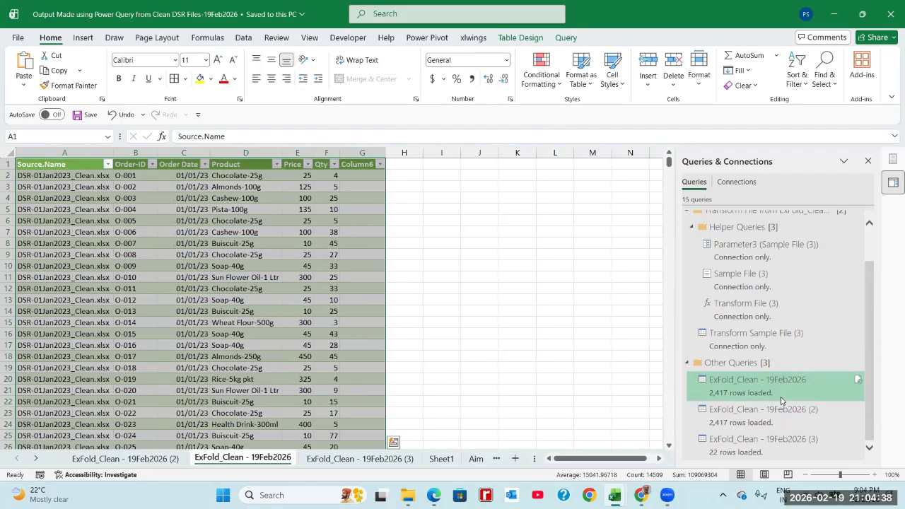
{"action": "left_click", "coordinate": [746, 422]}
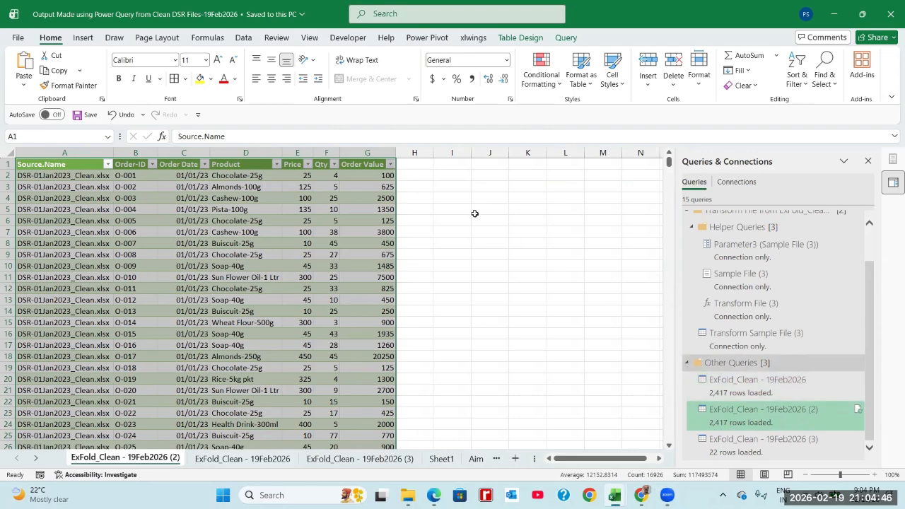
{"action": "left_click", "coordinate": [700, 453]}
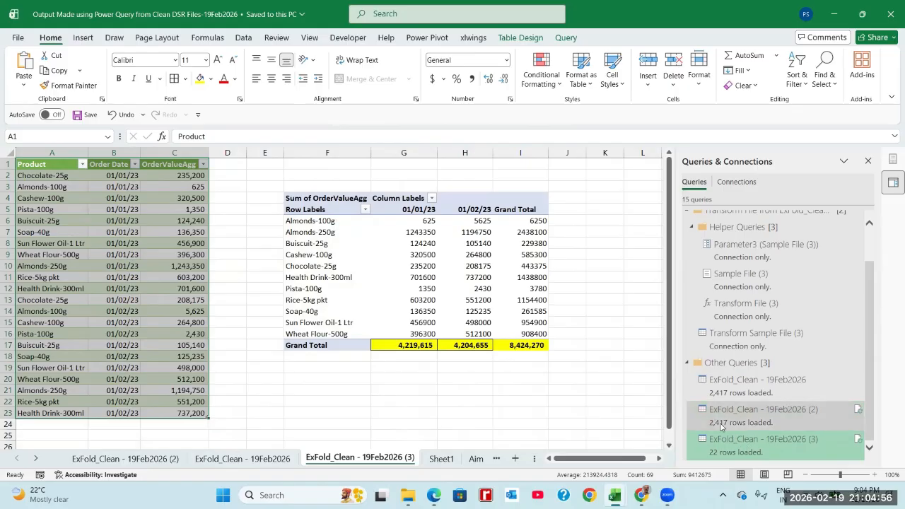
{"action": "mouse_move", "coordinate": [760, 426]}
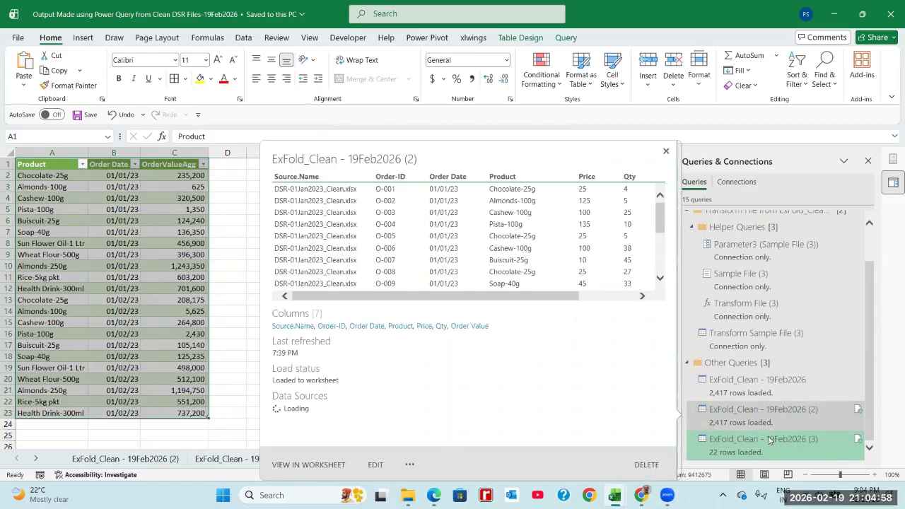
{"action": "mouse_move", "coordinate": [768, 451]}
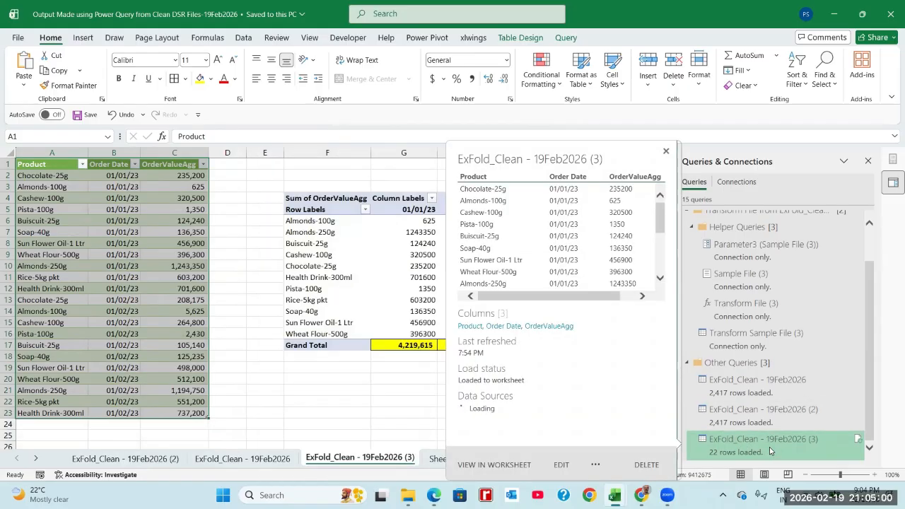
Step: Examine the grouped table beside the PivotTable, checking the product rows and the amounts for 01 January 2023
{"action": "left_click", "coordinate": [135, 221]}
{"action": "left_click_drag", "start_coordinate": [60, 167], "coordinate": [204, 403]}
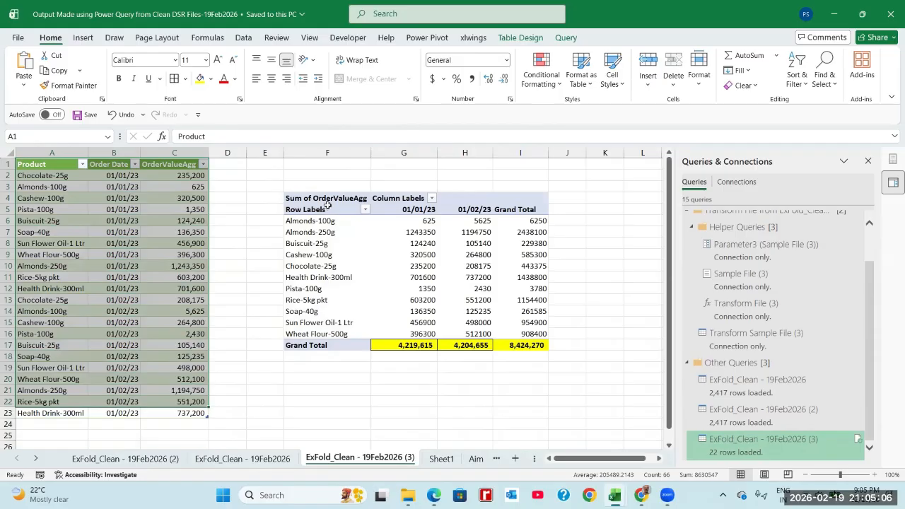
{"action": "left_click_drag", "start_coordinate": [326, 207], "coordinate": [533, 345]}
{"action": "left_click", "coordinate": [175, 209]}
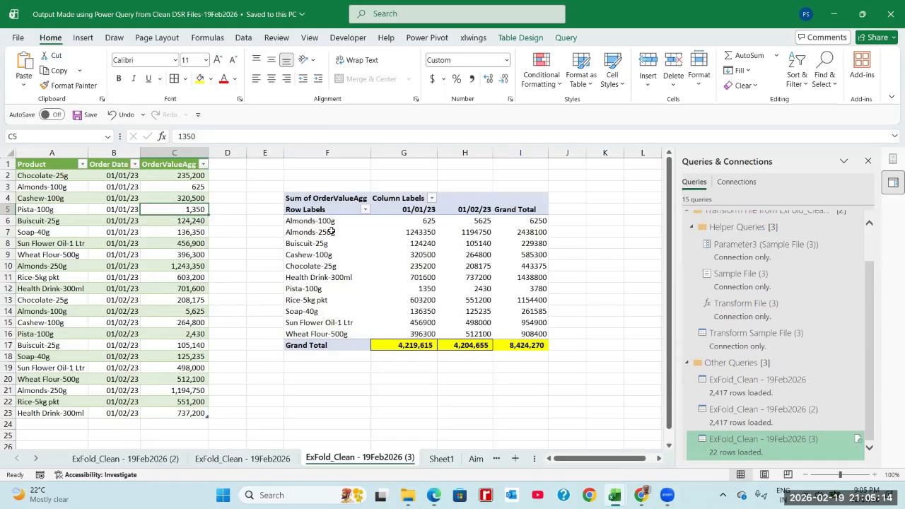
{"action": "left_click_drag", "start_coordinate": [329, 221], "coordinate": [524, 341]}
{"action": "left_click", "coordinate": [380, 235]}
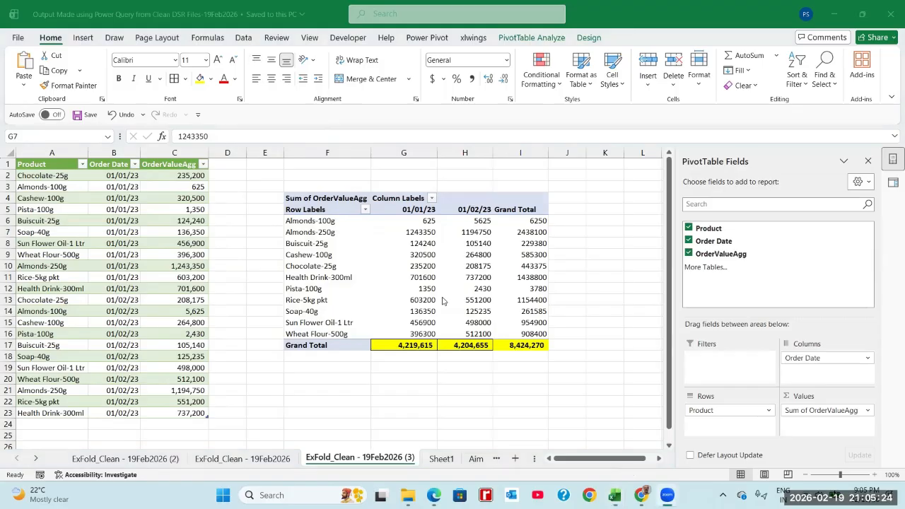
{"action": "key", "text": "Down"}
{"action": "key", "text": "Down"}
{"action": "key", "text": "Down"}
{"action": "key", "text": "Down"}
{"action": "key", "text": "Down"}
Step: Switch to the TRN window in File Explorer and open the Wealth folder on New Volume (E:)
{"action": "mouse_move", "coordinate": [408, 495]}
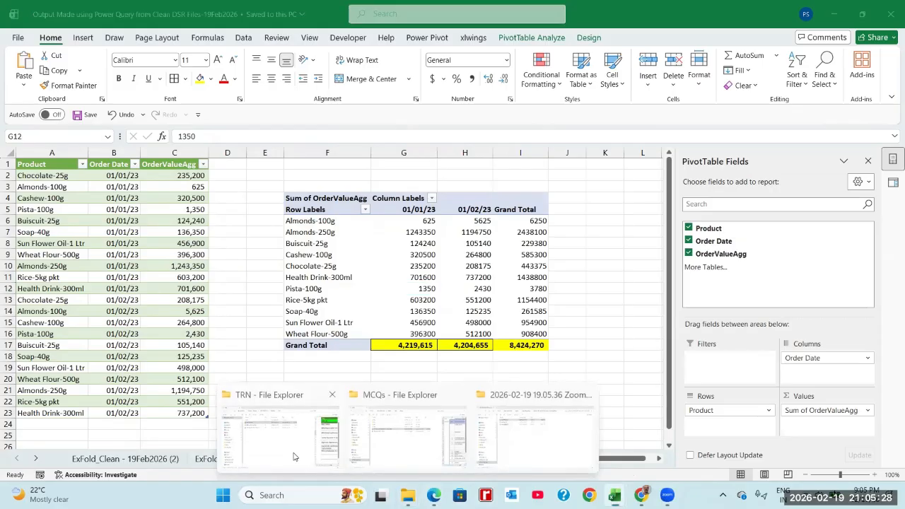
{"action": "left_click", "coordinate": [294, 455]}
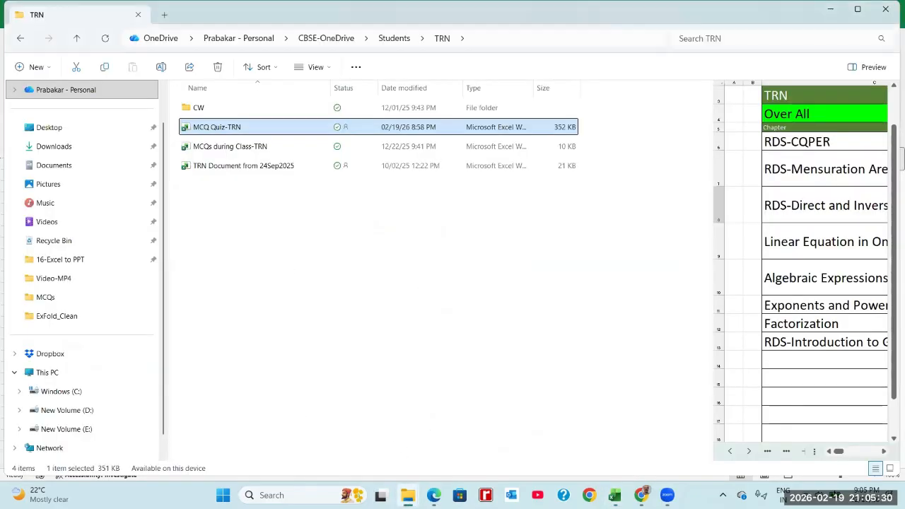
{"action": "mouse_move", "coordinate": [412, 488]}
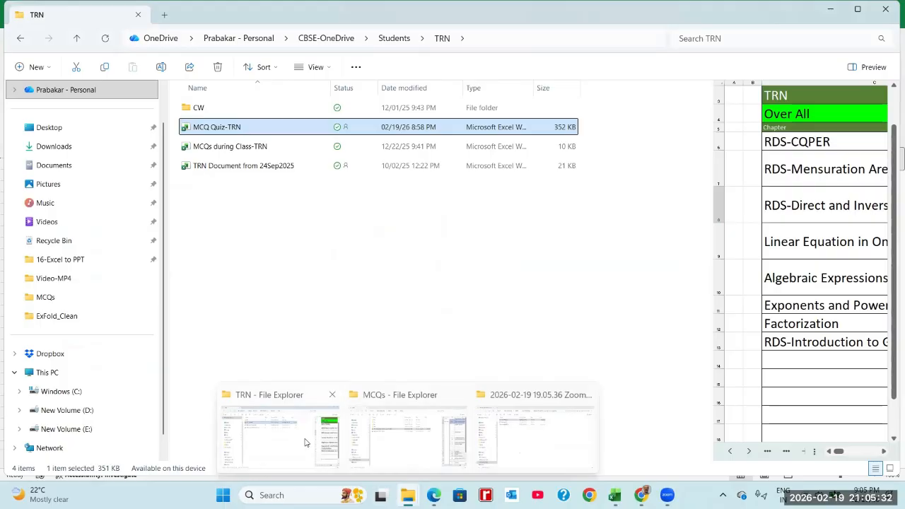
{"action": "left_click", "coordinate": [71, 429]}
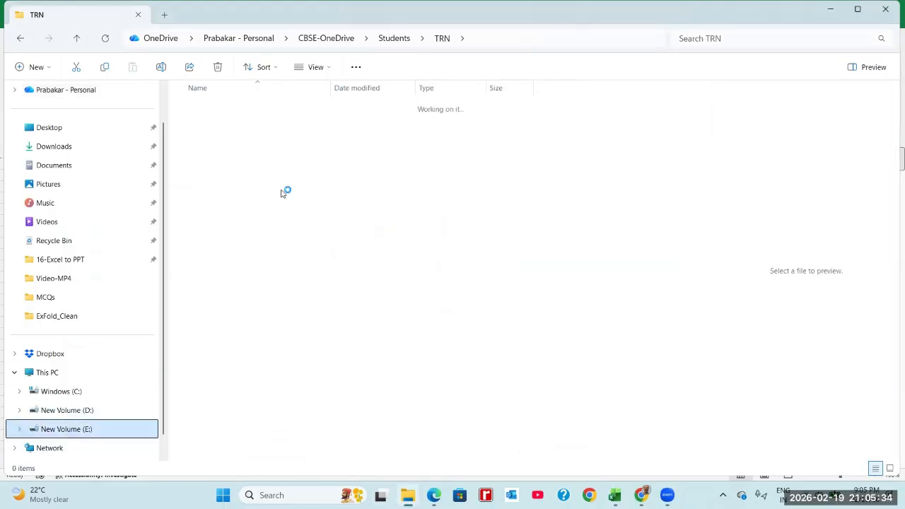
{"action": "left_click", "coordinate": [204, 245]}
{"action": "double_click", "coordinate": [204, 245]}
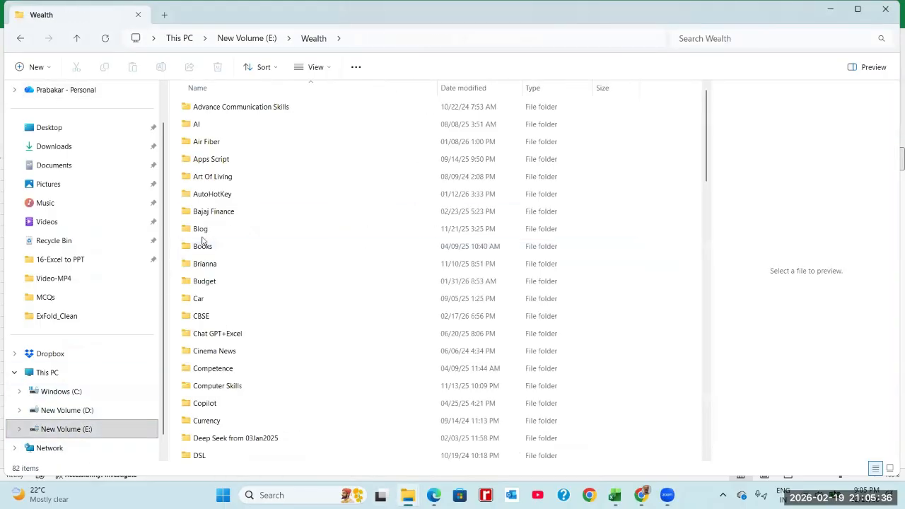
Step: Find the MS Office Coaching folder within Wealth and open it
{"action": "left_click", "coordinate": [201, 233]}
{"action": "key", "text": "m"}
{"action": "key", "text": "m"}
{"action": "key", "text": "m"}
{"action": "key", "text": "m"}
{"action": "key", "text": "m"}
{"action": "key", "text": "m"}
{"action": "key", "text": "m"}
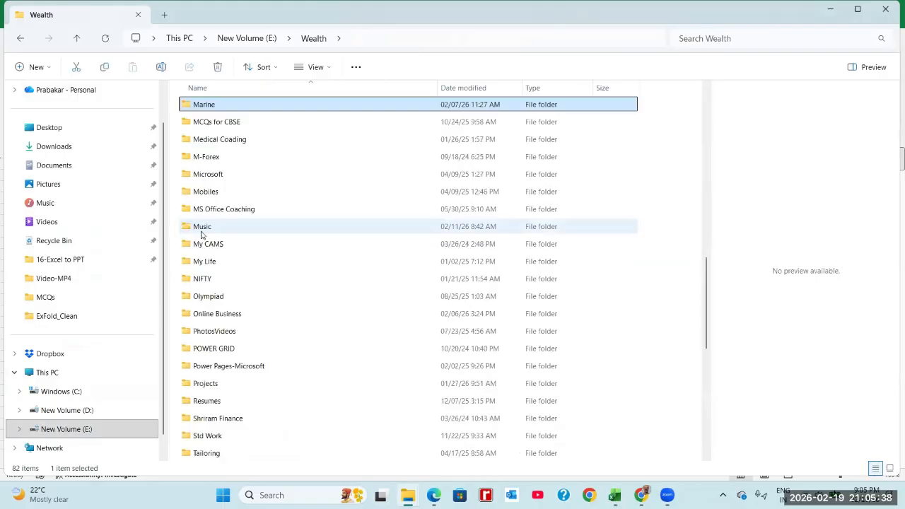
{"action": "key", "text": "Return"}
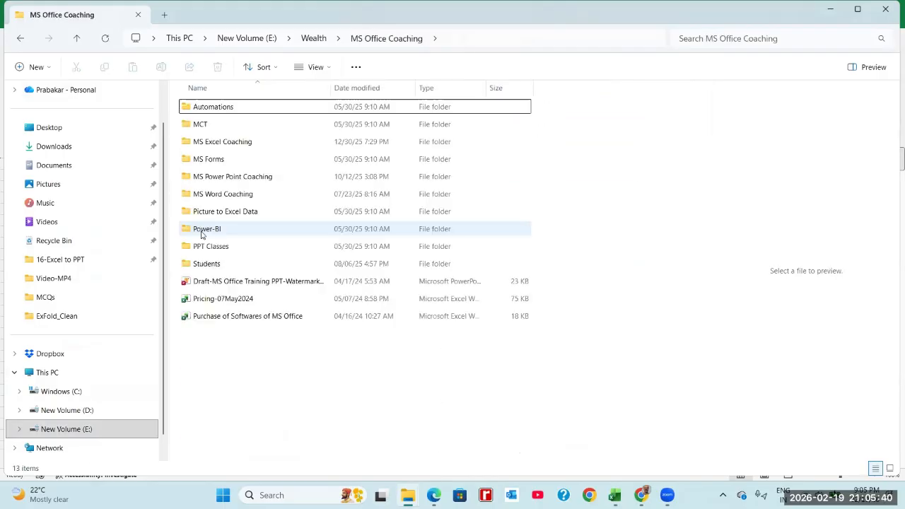
Step: Open the MS Excel Coaching folder and the Power Query folder inside it
{"action": "key", "text": "m"}
{"action": "key", "text": "m"}
{"action": "key", "text": "Return"}
{"action": "key", "text": "p"}
{"action": "key", "text": "p"}
{"action": "key", "text": "p"}
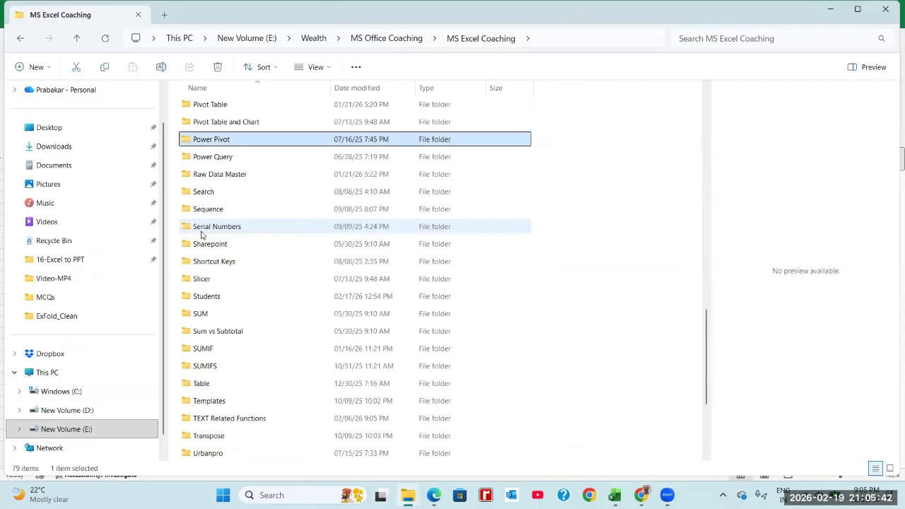
{"action": "key", "text": "p"}
{"action": "key", "text": "Return"}
Step: Find the FMCG folder within Power Query and open it
{"action": "key", "text": "Down"}
{"action": "key", "text": "Down"}
{"action": "key", "text": "Down"}
{"action": "key", "text": "Down"}
{"action": "key", "text": "Down"}
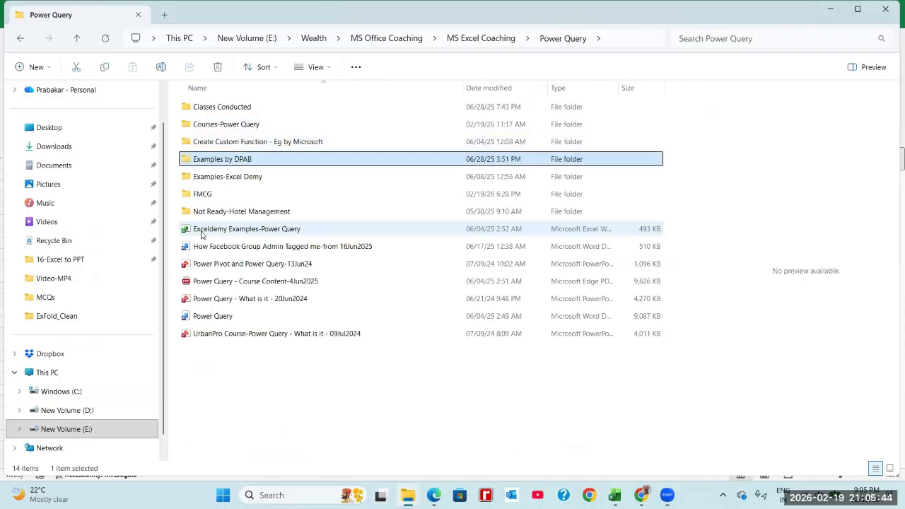
{"action": "key", "text": "Return"}
Step: Open the ExFold_Clean folder and its ExFold_Clean - 19Feb2026 subfolder to show the source files
{"action": "key", "text": "Down"}
{"action": "key", "text": "Down"}
{"action": "key", "text": "Down"}
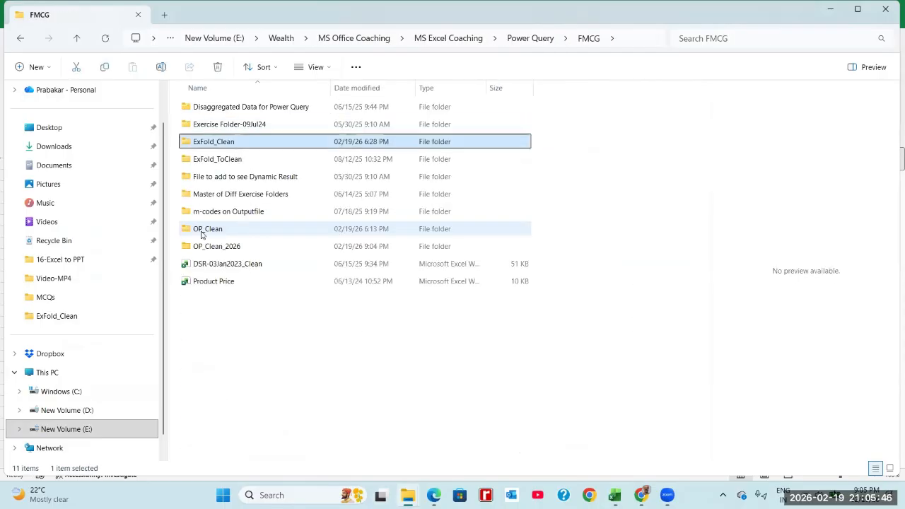
{"action": "key", "text": "Return"}
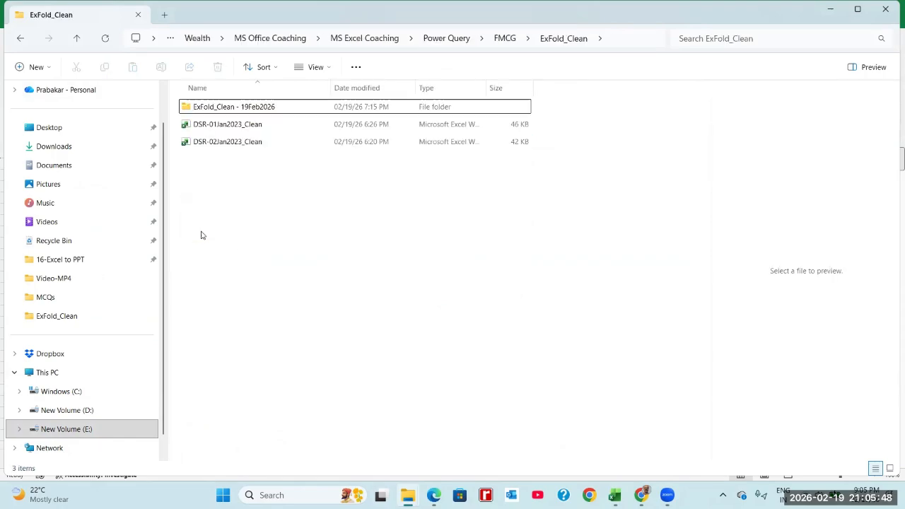
{"action": "left_click", "coordinate": [230, 109]}
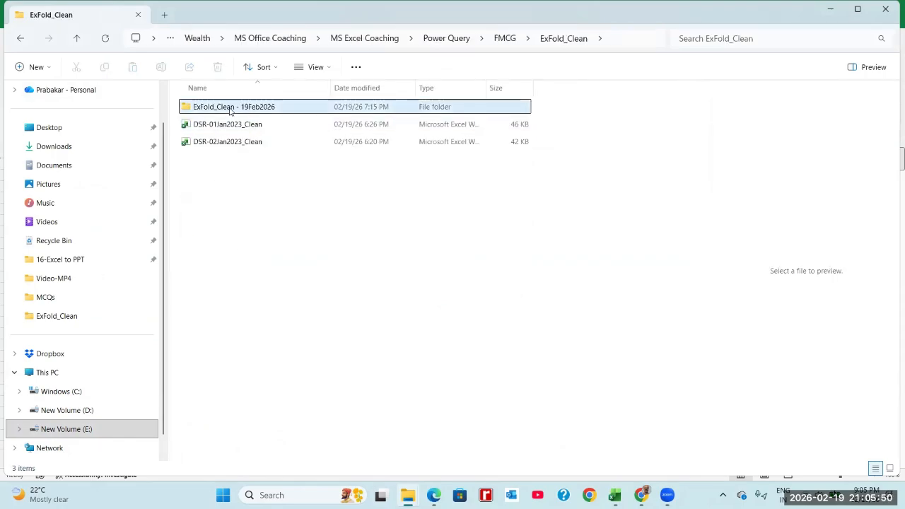
{"action": "double_click", "coordinate": [233, 107]}
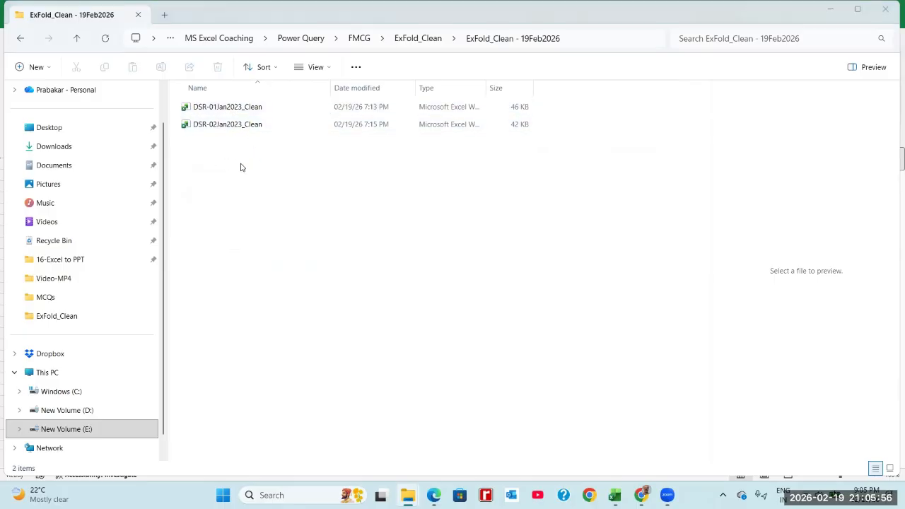
Step: Switch to the Excel output workbook and examine the last rows of the combined table on the ExFold_Clean - 19Feb2026 sheet
{"action": "key", "text": "alt+Tab"}
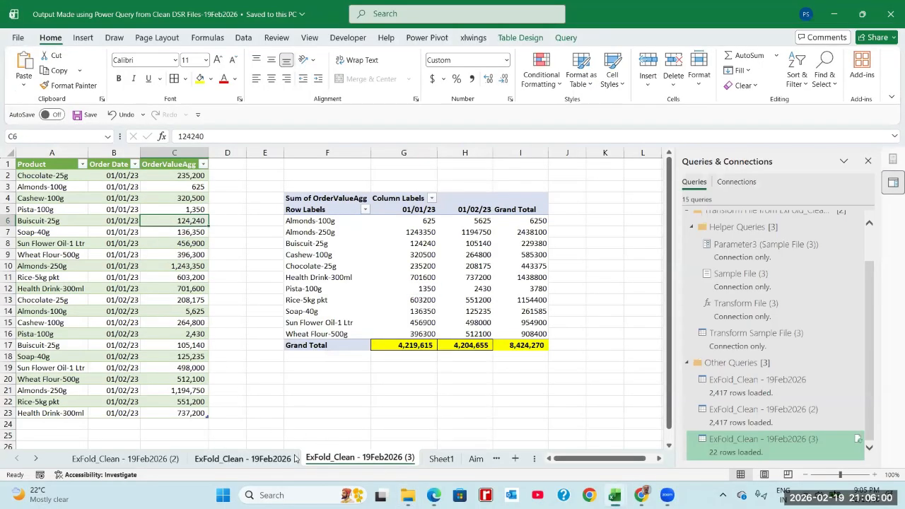
{"action": "left_click", "coordinate": [240, 458]}
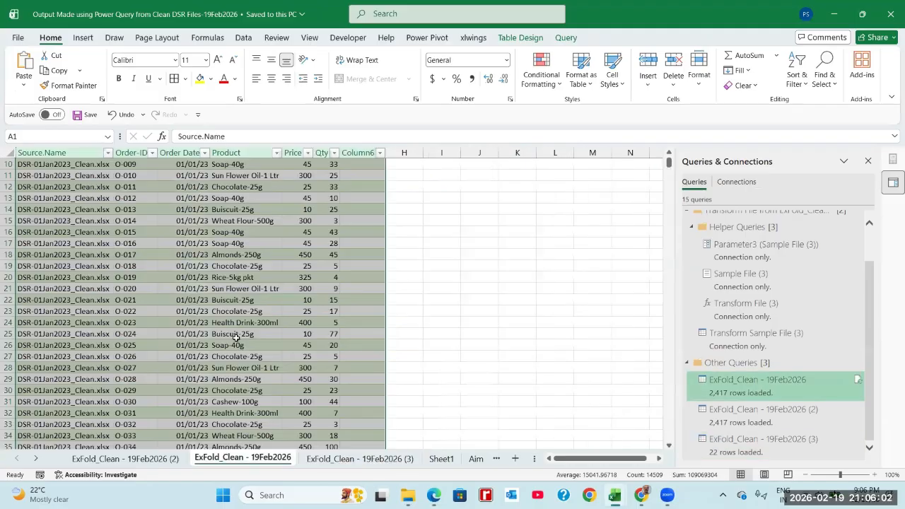
{"action": "key", "text": "ctrl+Down"}
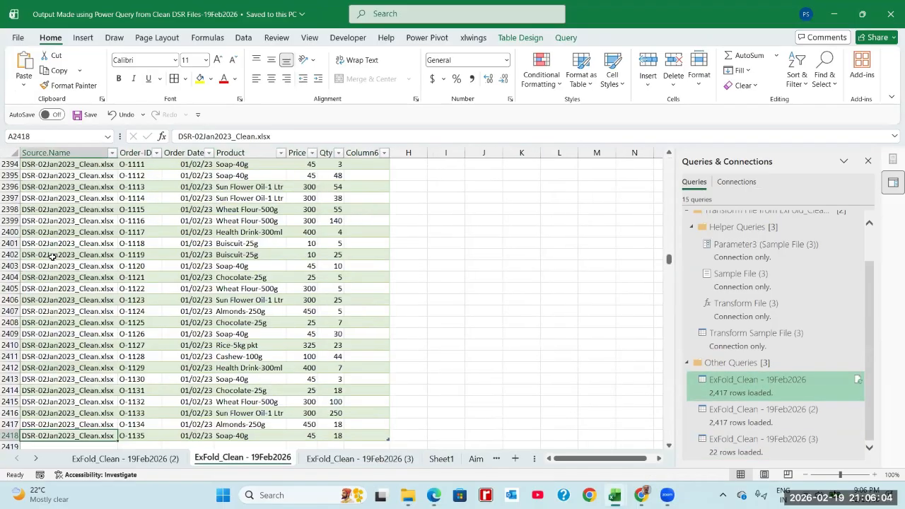
{"action": "scroll", "coordinate": [78, 387], "scroll_direction": "down", "scroll_amount": 1}
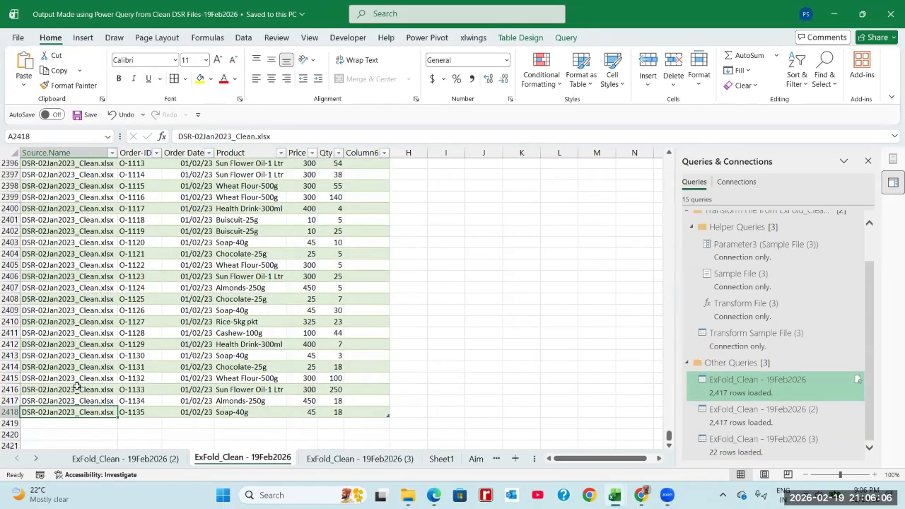
{"action": "scroll", "coordinate": [212, 392], "scroll_direction": "down", "scroll_amount": 1}
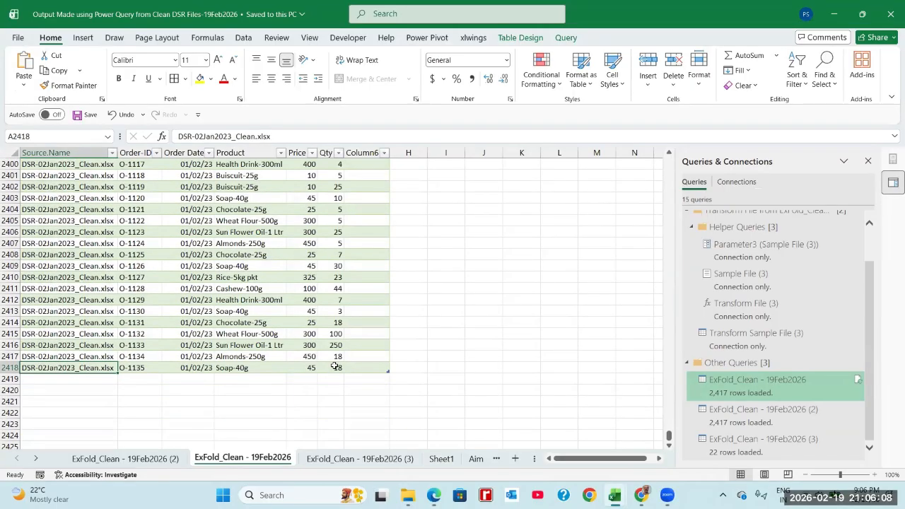
{"action": "left_click", "coordinate": [332, 365]}
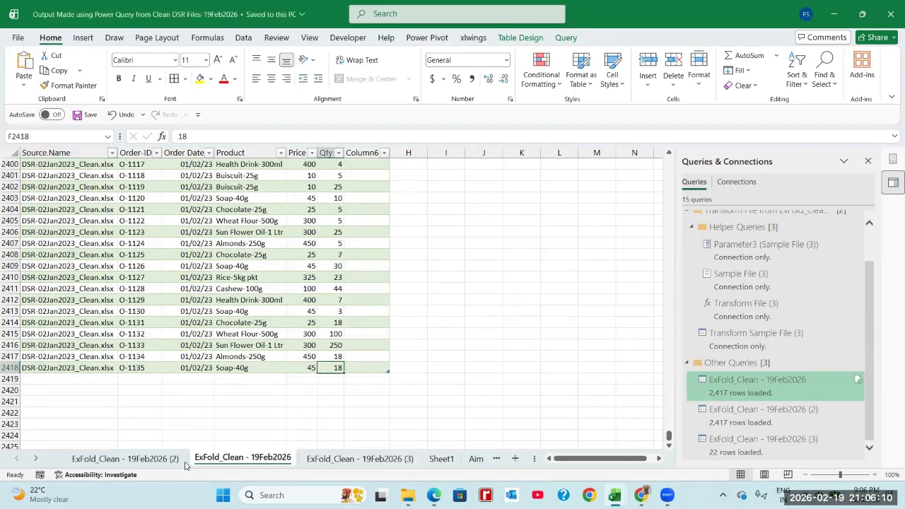
Step: Examine the end of the table on the ExFold_Clean - 19Feb2026 (2) sheet and select its whole Order Value column
{"action": "left_click", "coordinate": [126, 458]}
{"action": "left_click", "coordinate": [57, 356]}
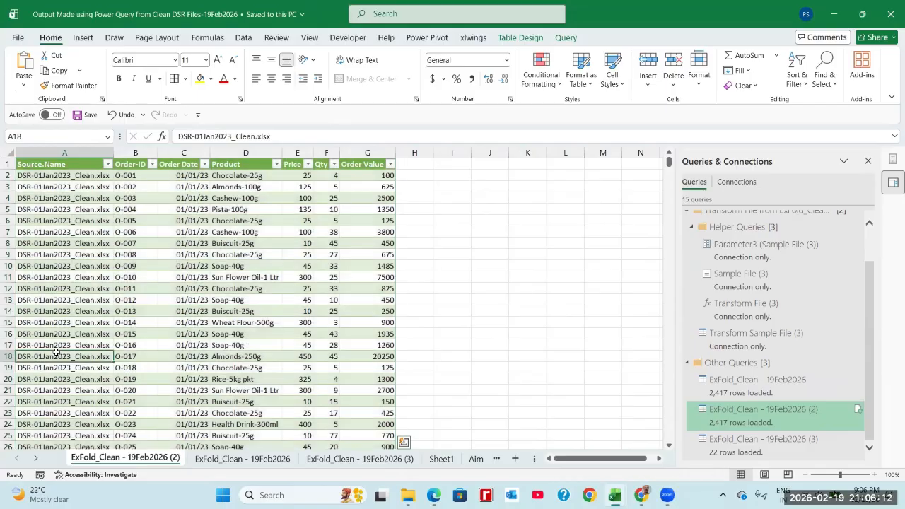
{"action": "key", "text": "ctrl+Down"}
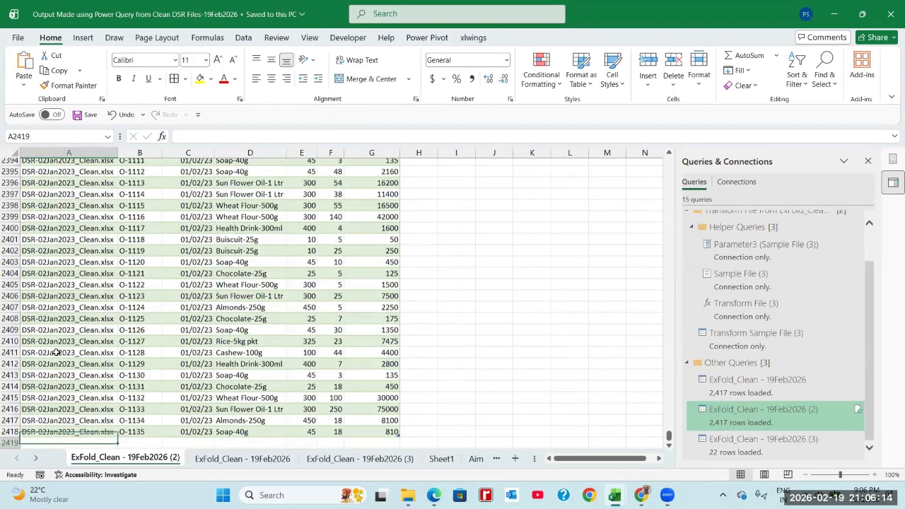
{"action": "key", "text": "Down"}
{"action": "key", "text": "Down"}
{"action": "key", "text": "Down"}
{"action": "key", "text": "Down"}
{"action": "scroll", "coordinate": [55, 352], "scroll_direction": "down", "scroll_amount": 1}
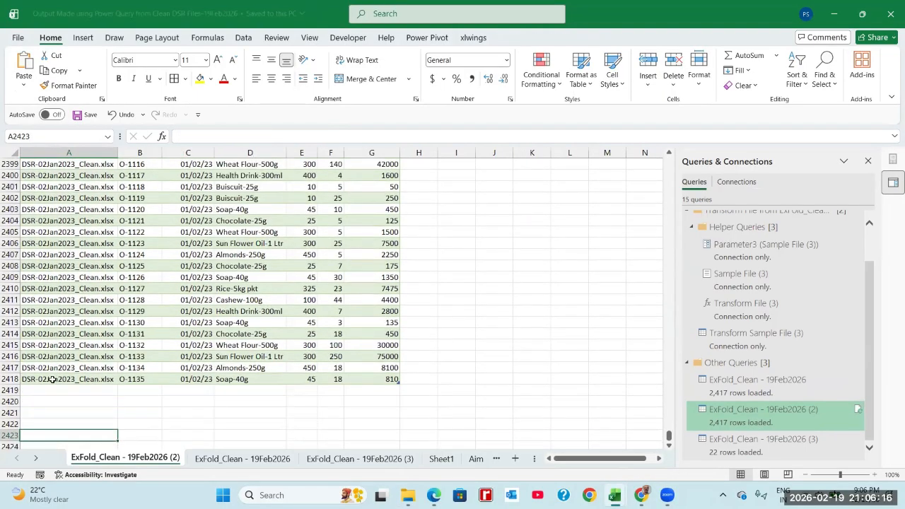
{"action": "left_click", "coordinate": [54, 379]}
{"action": "left_click", "coordinate": [391, 380]}
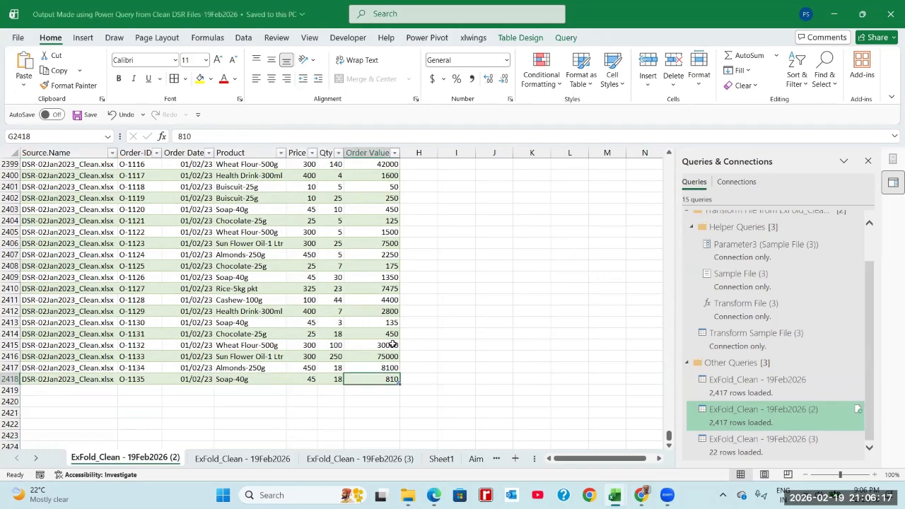
{"action": "left_click", "coordinate": [379, 152]}
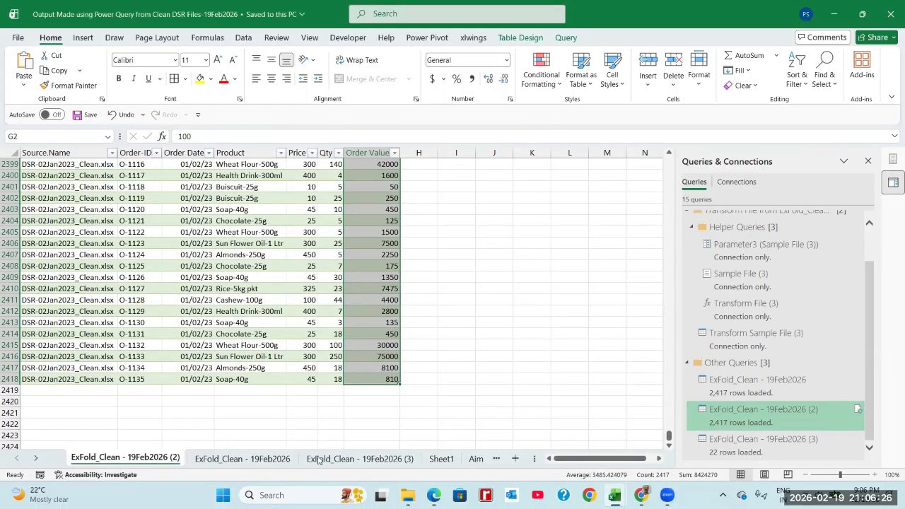
Step: Review the grouped product, date and amount rows on the ExFold_Clean - 19Feb2026 (3) sheet, along with the PivotTable summarising them
{"action": "left_click", "coordinate": [357, 460]}
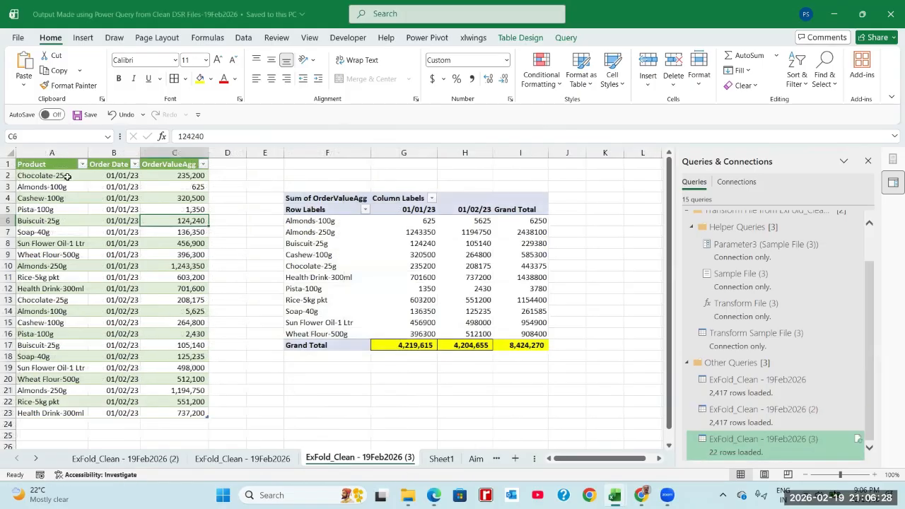
{"action": "left_click_drag", "start_coordinate": [54, 164], "coordinate": [184, 407]}
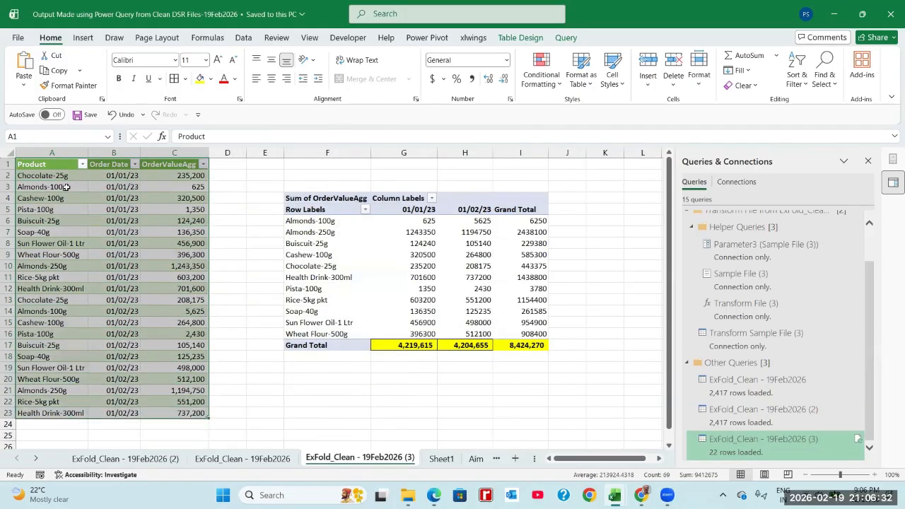
{"action": "left_click", "coordinate": [66, 186]}
{"action": "left_click", "coordinate": [97, 177]}
{"action": "left_click", "coordinate": [170, 187]}
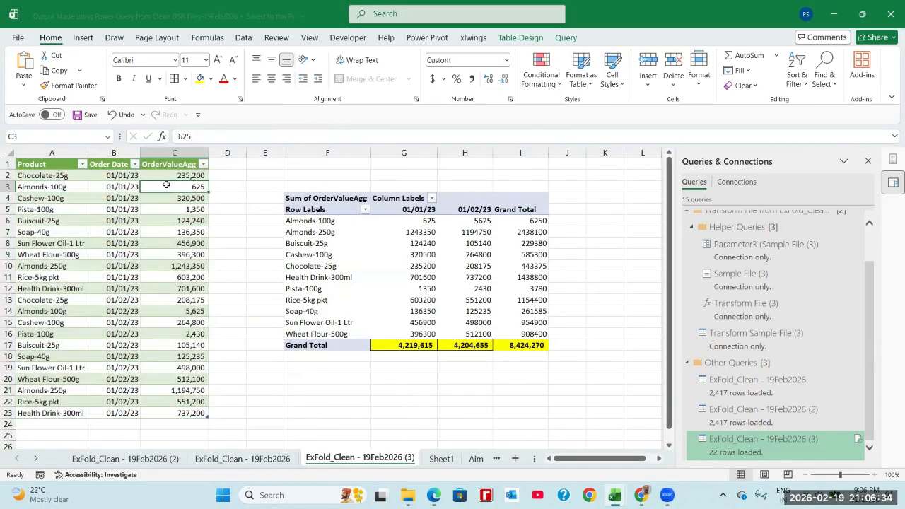
{"action": "left_click_drag", "start_coordinate": [66, 175], "coordinate": [191, 408]}
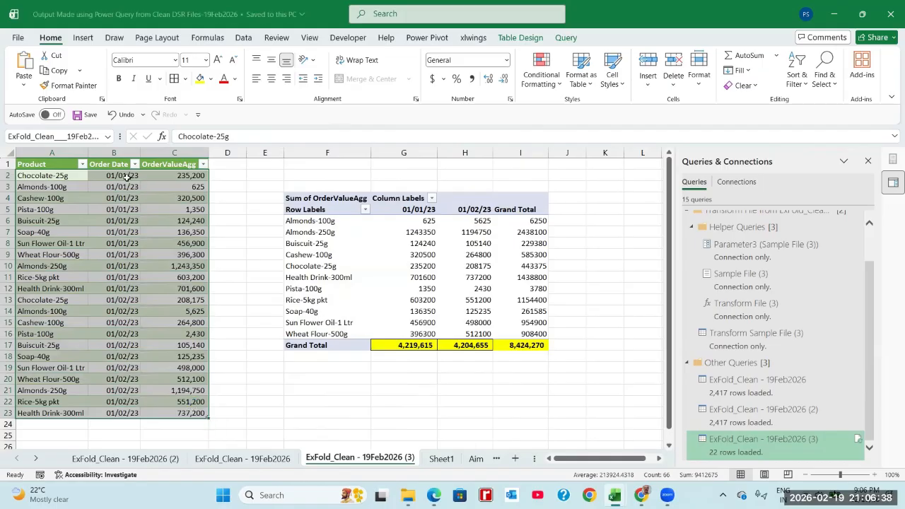
{"action": "left_click", "coordinate": [99, 177]}
{"action": "left_click", "coordinate": [66, 176]}
{"action": "left_click_drag", "start_coordinate": [66, 175], "coordinate": [185, 408]}
{"action": "left_click", "coordinate": [191, 209]}
{"action": "left_click_drag", "start_coordinate": [315, 223], "coordinate": [508, 345]}
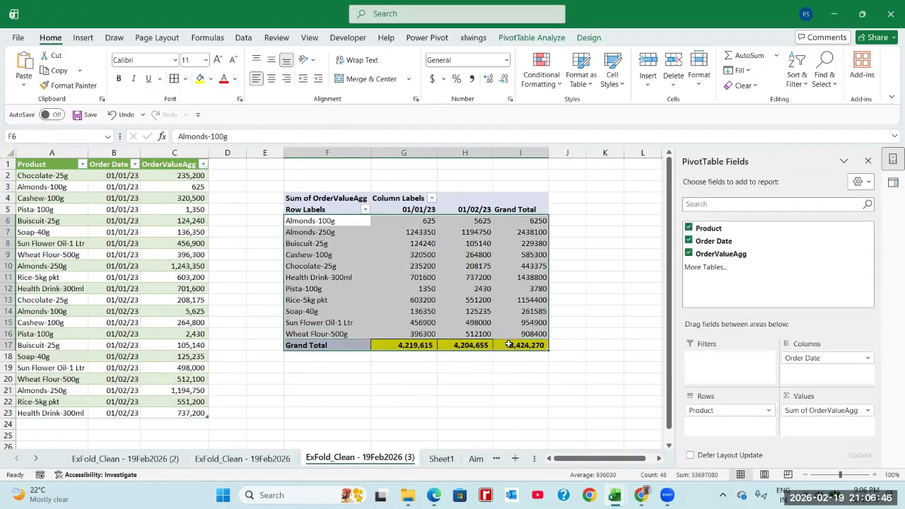
Step: Look again at the ExFold_Clean - 19Feb2026 source folder in File Explorer, and return to the workbook's sheet (3)
{"action": "key", "text": "alt+Tab"}
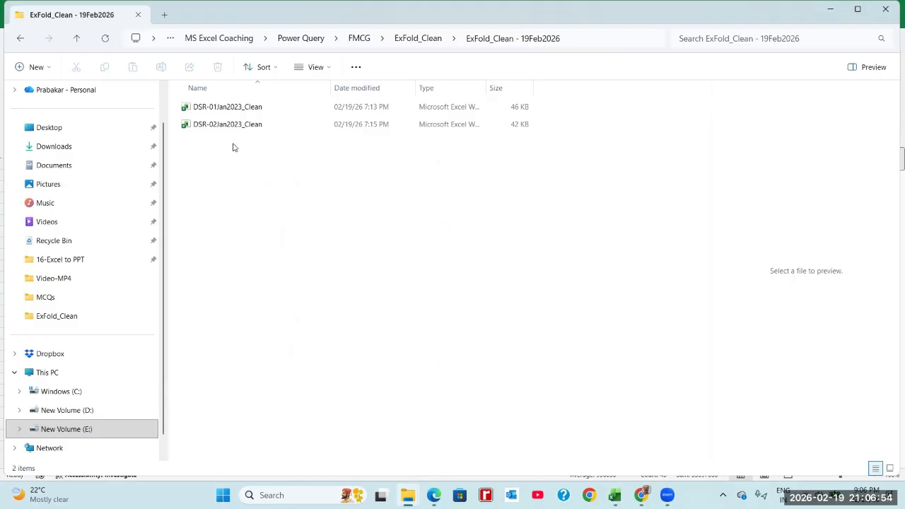
{"action": "key", "text": "alt+Tab"}
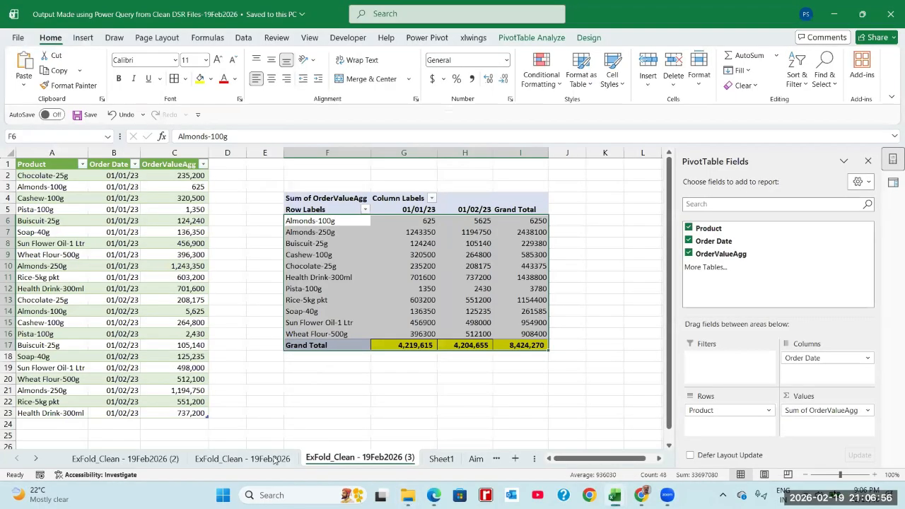
{"action": "key", "text": "ctrl+Page_Up"}
{"action": "left_click", "coordinate": [330, 459]}
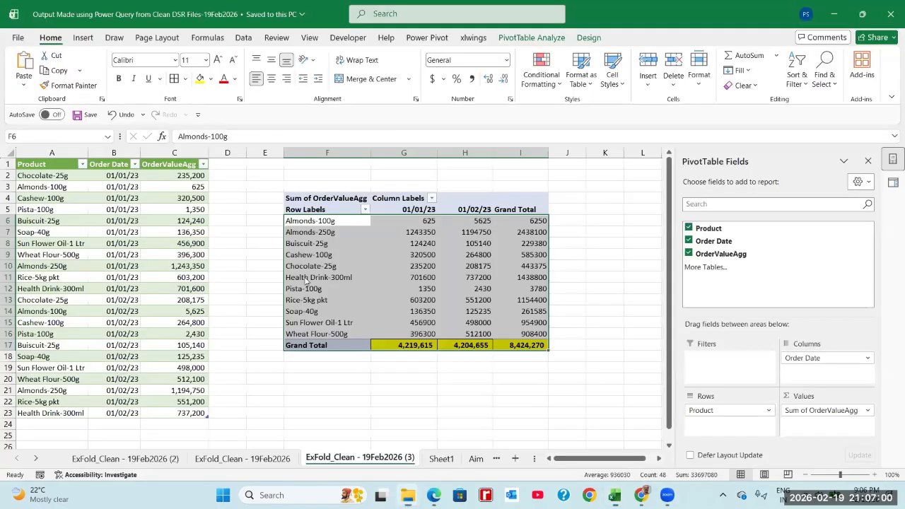
Step: Switch to the MCQs window in File Explorer and go up to the Wealth folder
{"action": "key", "text": "alt+Tab"}
{"action": "key", "text": "alt+Tab"}
{"action": "key", "text": "alt+Tab"}
{"action": "key", "text": "alt+Tab"}
{"action": "key", "text": "alt+Tab"}
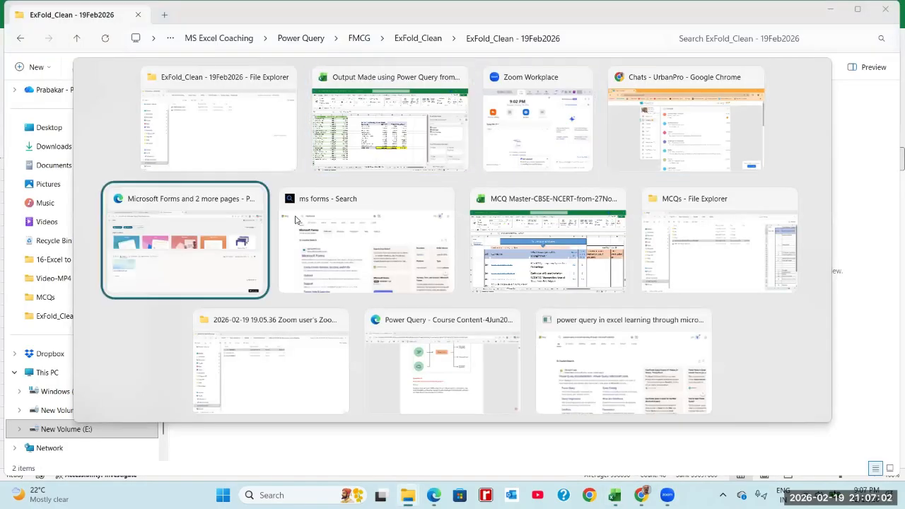
{"action": "key", "text": "alt+Tab"}
{"action": "key", "text": "alt+Tab"}
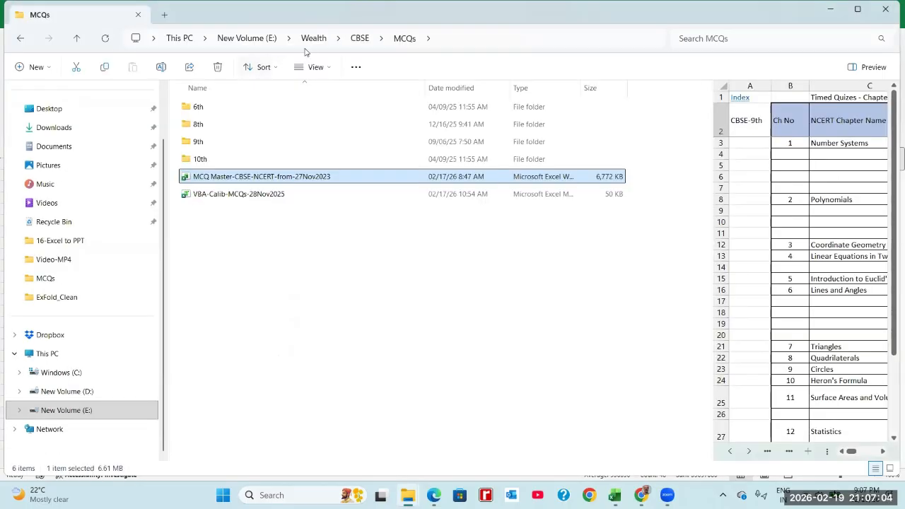
{"action": "left_click", "coordinate": [318, 40]}
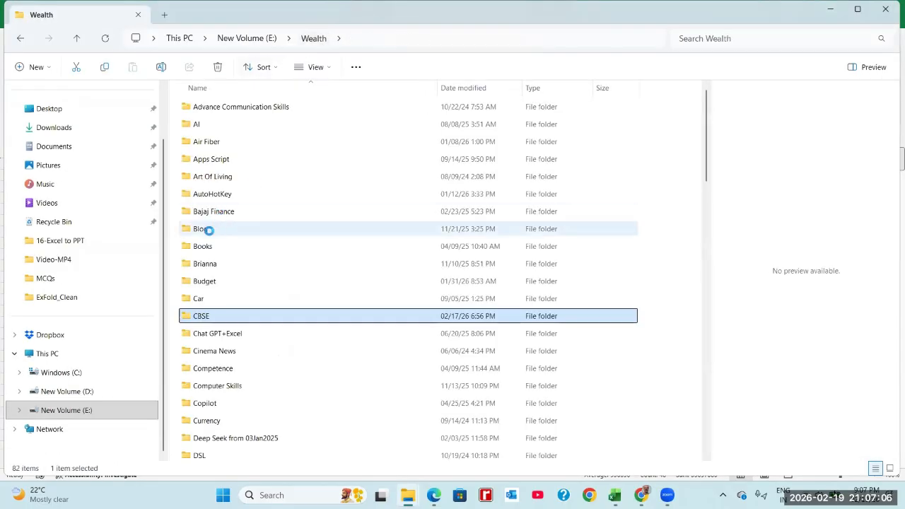
Step: Find the MS Office Coaching folder within Wealth and open it
{"action": "left_click", "coordinate": [206, 280]}
{"action": "type", "text": "mc"}
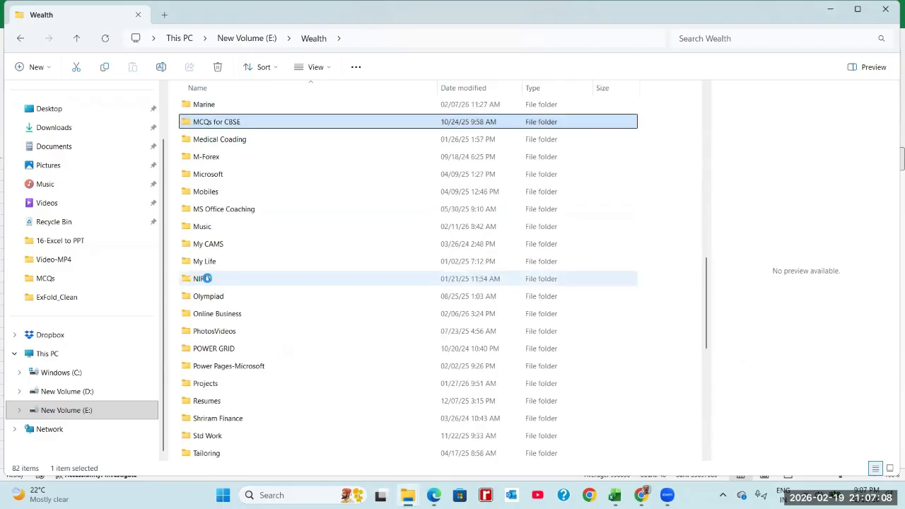
{"action": "key", "text": "Down"}
{"action": "key", "text": "Down"}
{"action": "key", "text": "Down"}
{"action": "key", "text": "Down"}
{"action": "key", "text": "Down"}
{"action": "key", "text": "Return"}
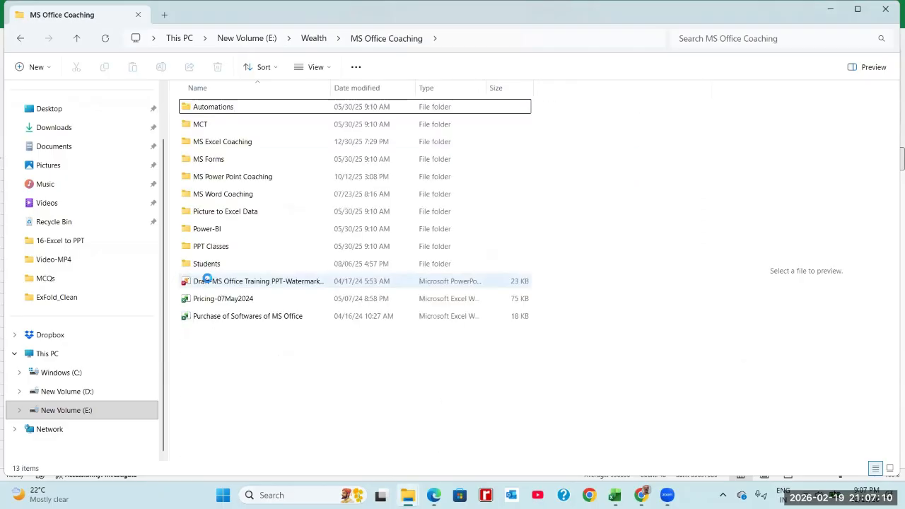
Step: Open MS Excel Coaching and its Power Query subfolder in this second window
{"action": "key", "text": "Down"}
{"action": "key", "text": "Down"}
{"action": "key", "text": "Return"}
{"action": "type", "text": "po"}
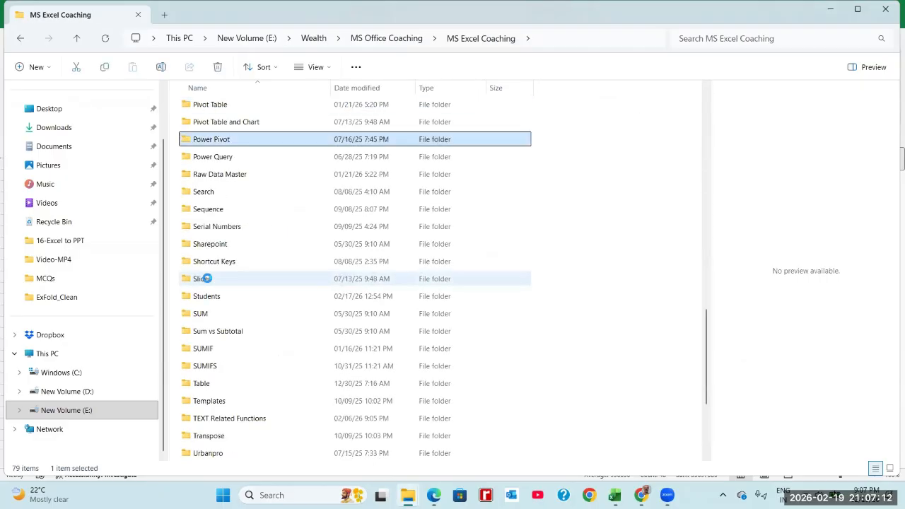
{"action": "key", "text": "Down"}
{"action": "key", "text": "Return"}
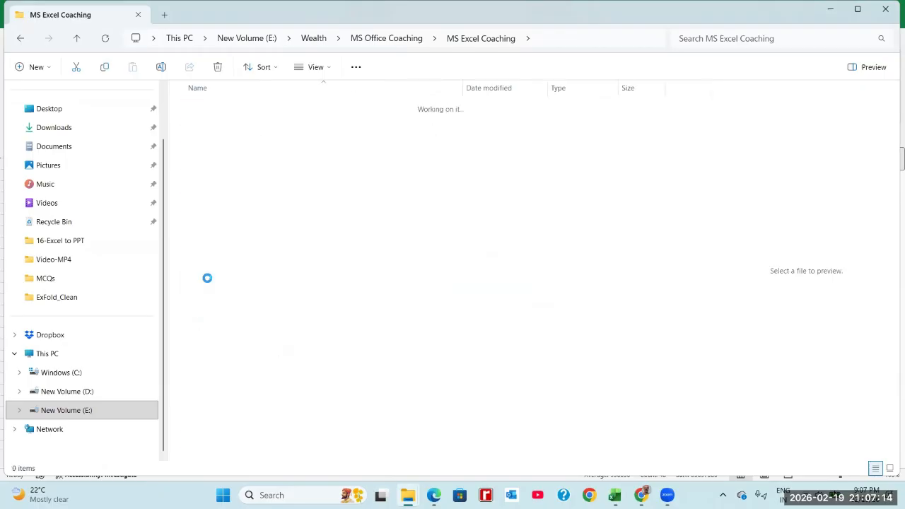
Step: Open the FMCG folder, look inside ExFold_Clean and return to FMCG
{"action": "key", "text": "f"}
{"action": "key", "text": "Return"}
{"action": "key", "text": "Down"}
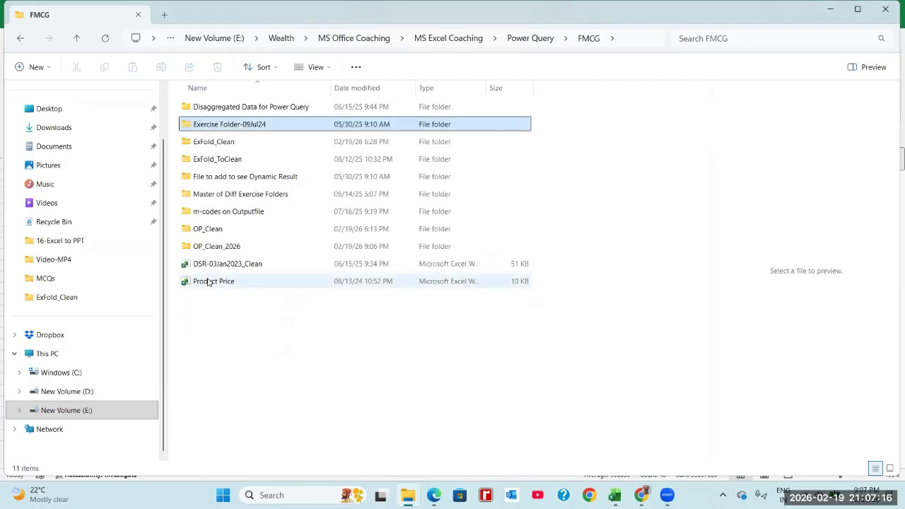
{"action": "key", "text": "Down"}
{"action": "key", "text": "Return"}
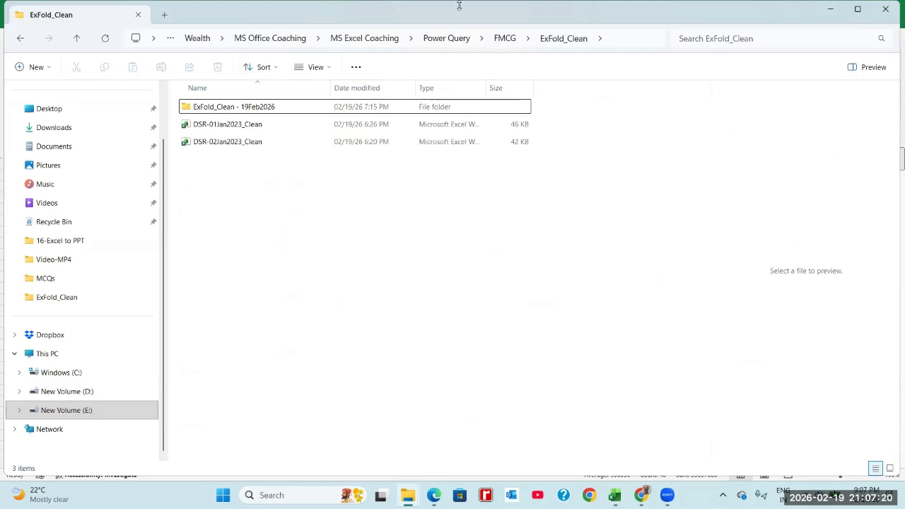
{"action": "left_click", "coordinate": [505, 40]}
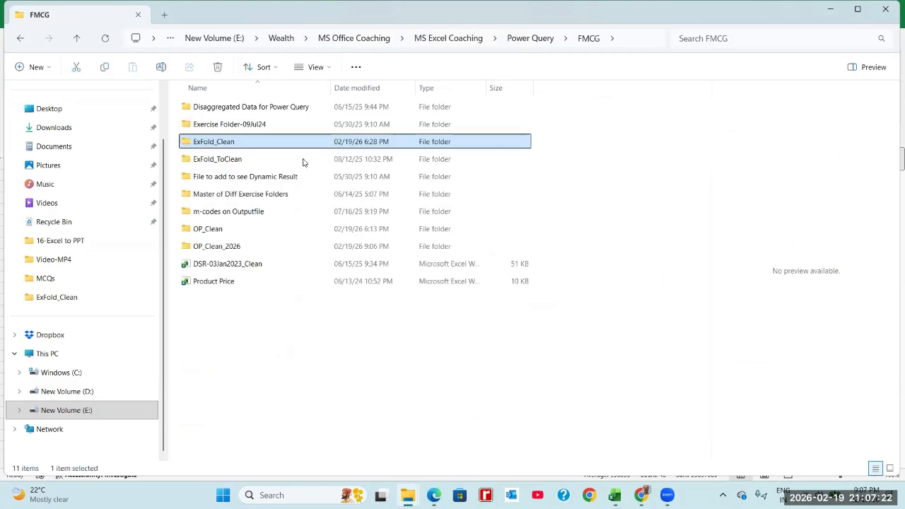
Step: Copy DSR-03Jan2023 from 2-Exercise Folder-7Days inside Master of Diff Exercise Folders into the ExFold_Clean - 19Feb2026 folder
{"action": "double_click", "coordinate": [239, 195]}
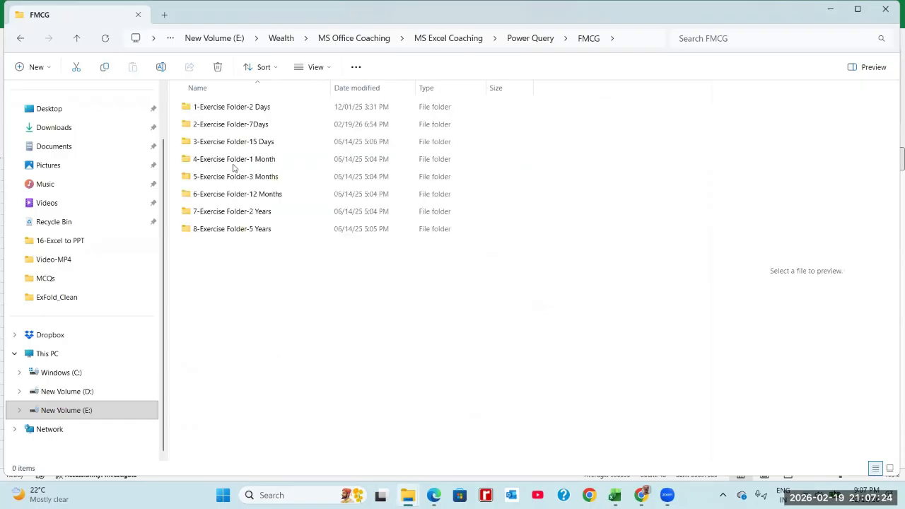
{"action": "double_click", "coordinate": [235, 124]}
{"action": "left_click", "coordinate": [227, 143]}
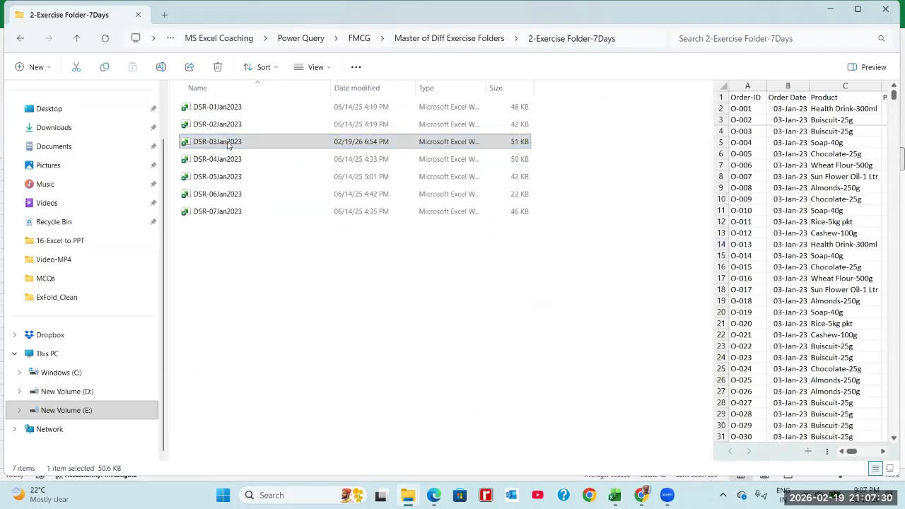
{"action": "right_click", "coordinate": [227, 144]}
{"action": "left_click", "coordinate": [282, 127]}
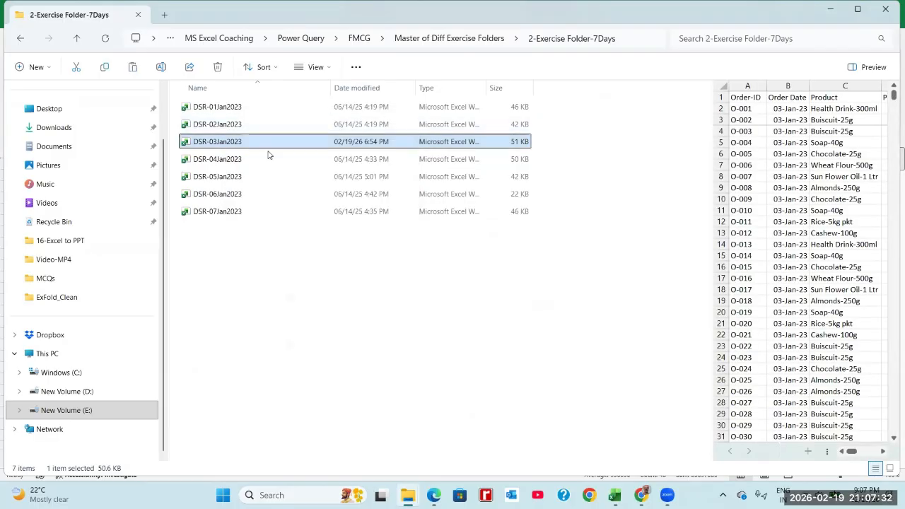
{"action": "key", "text": "alt+Tab"}
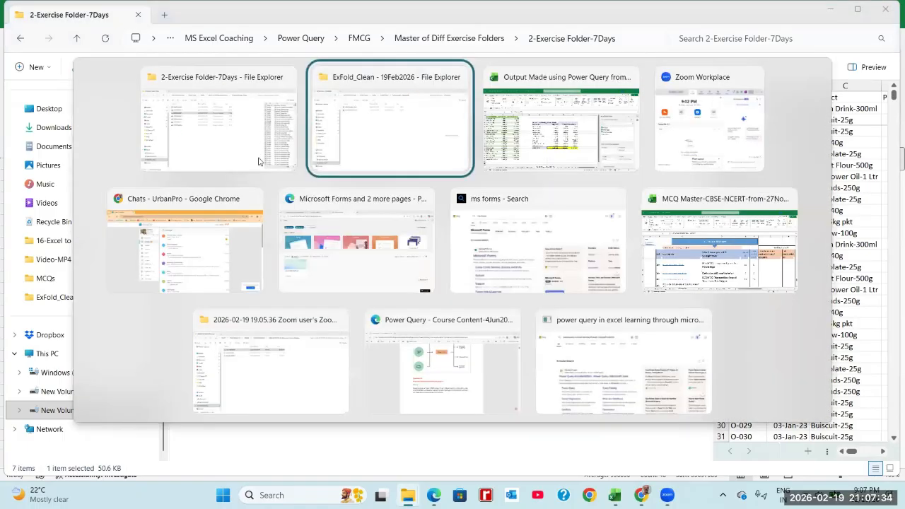
{"action": "key", "text": "ctrl+v"}
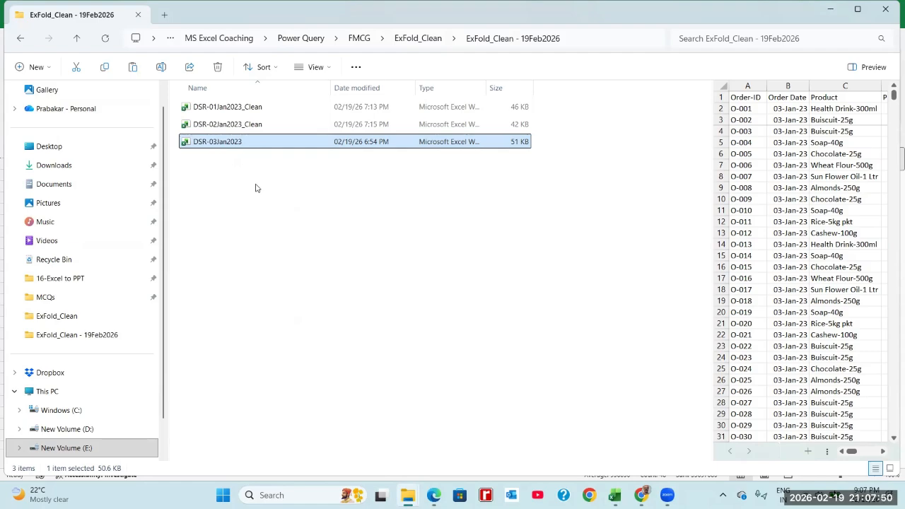
Step: Switch to the Excel output workbook, reopen the Queries & Connections list and select the ExFold_Clean - 19Feb2026 (3) query
{"action": "key", "text": "alt+Tab"}
{"action": "key", "text": "alt+Tab"}
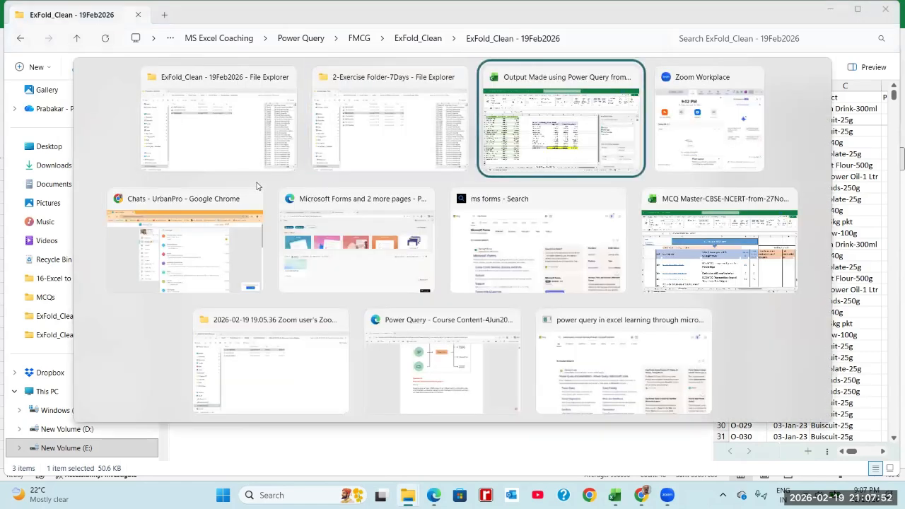
{"action": "left_click", "coordinate": [192, 213]}
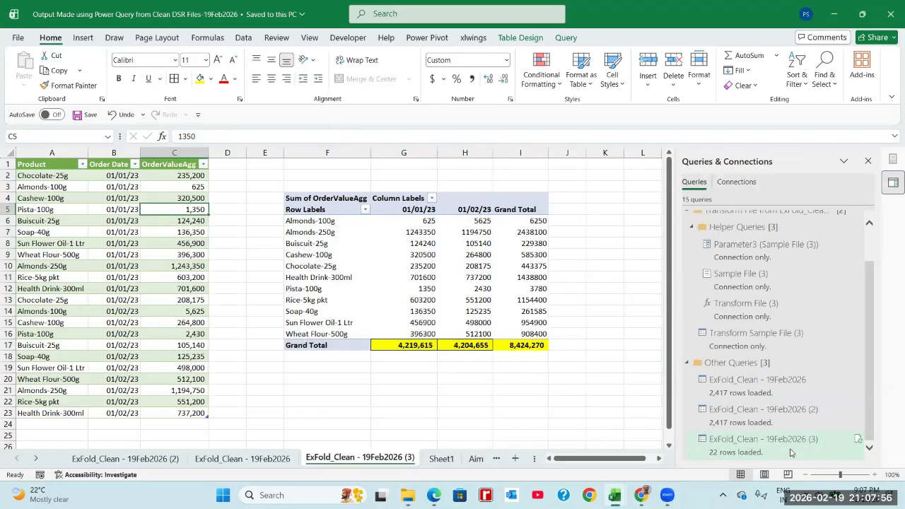
{"action": "left_click", "coordinate": [790, 453]}
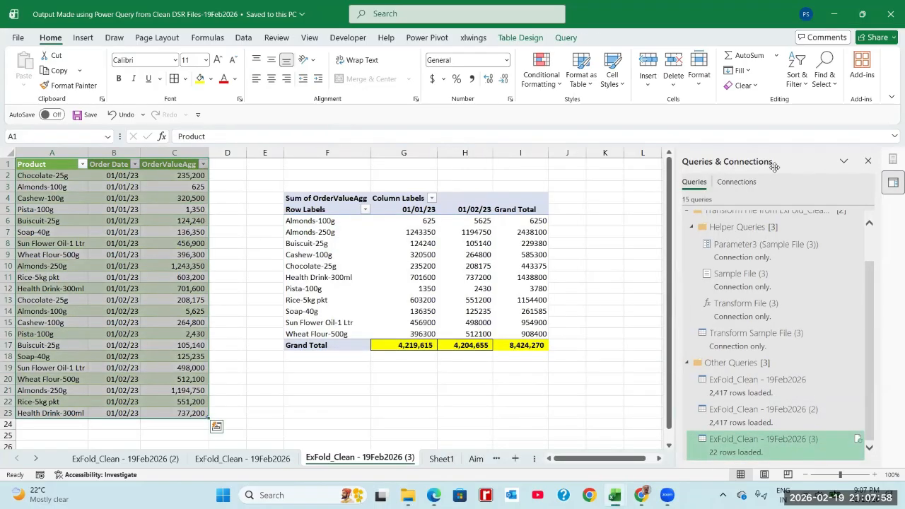
{"action": "left_click", "coordinate": [868, 162]}
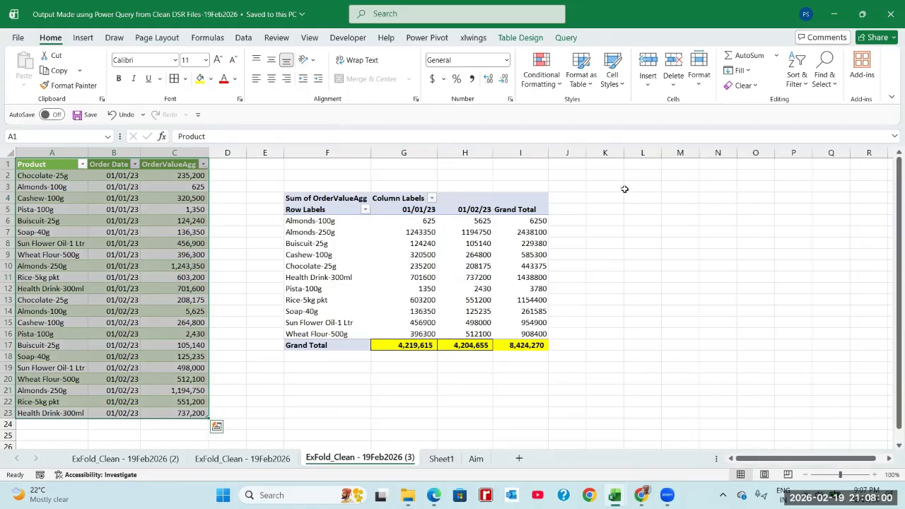
{"action": "left_click", "coordinate": [243, 38]}
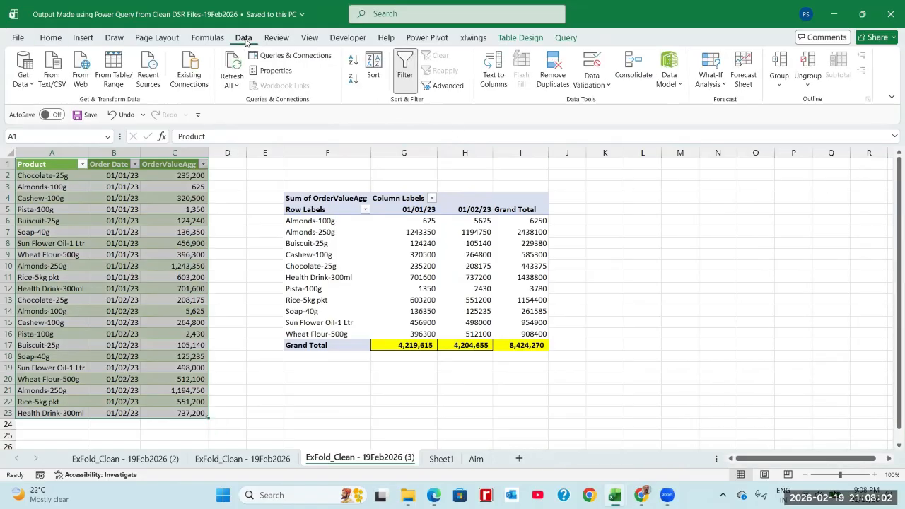
{"action": "left_click", "coordinate": [274, 57]}
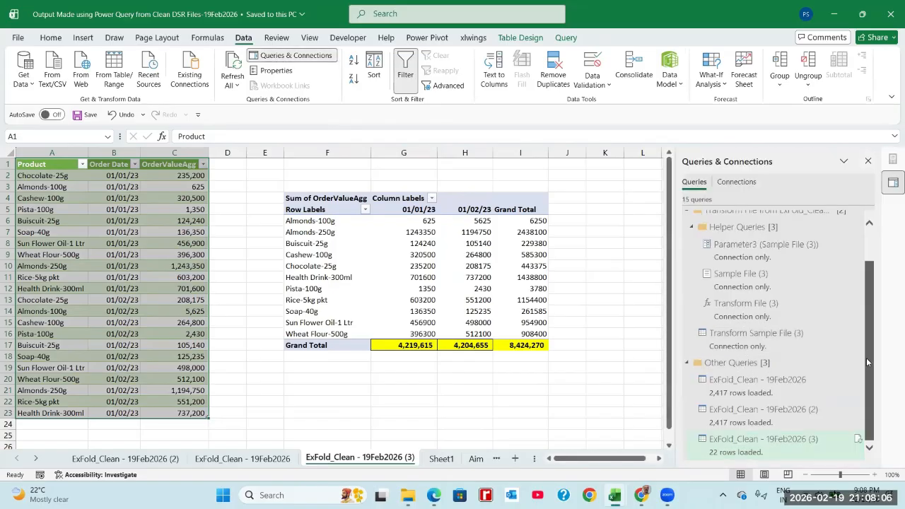
{"action": "left_click", "coordinate": [812, 445]}
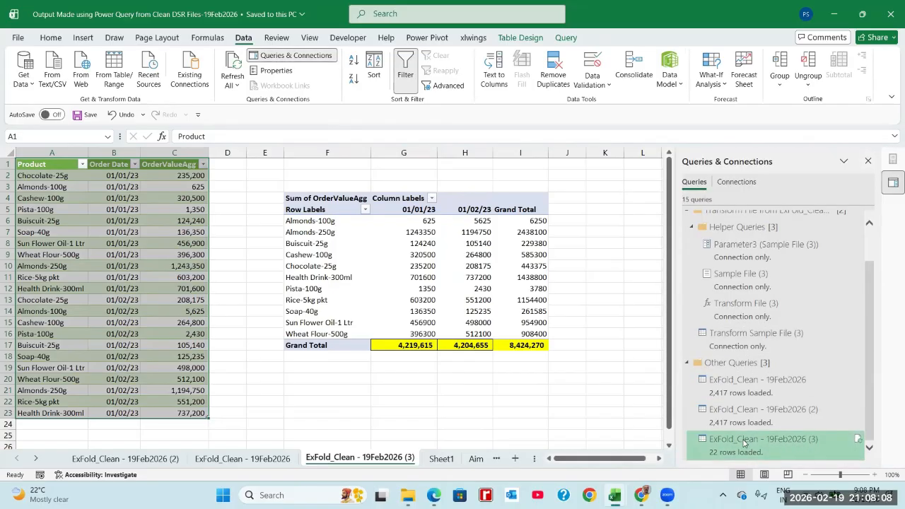
Step: Review the grouped table's full range and its Order Date column down to the last row
{"action": "left_click", "coordinate": [163, 258]}
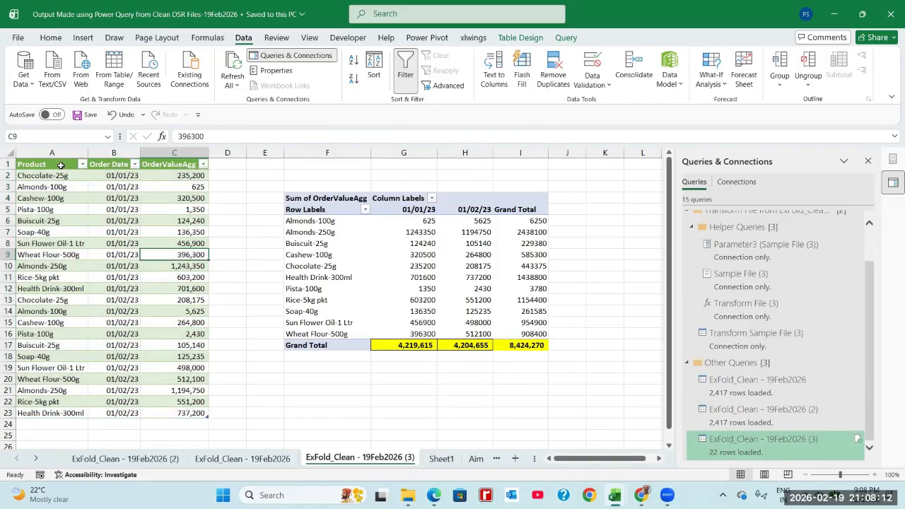
{"action": "left_click_drag", "start_coordinate": [62, 166], "coordinate": [197, 412]}
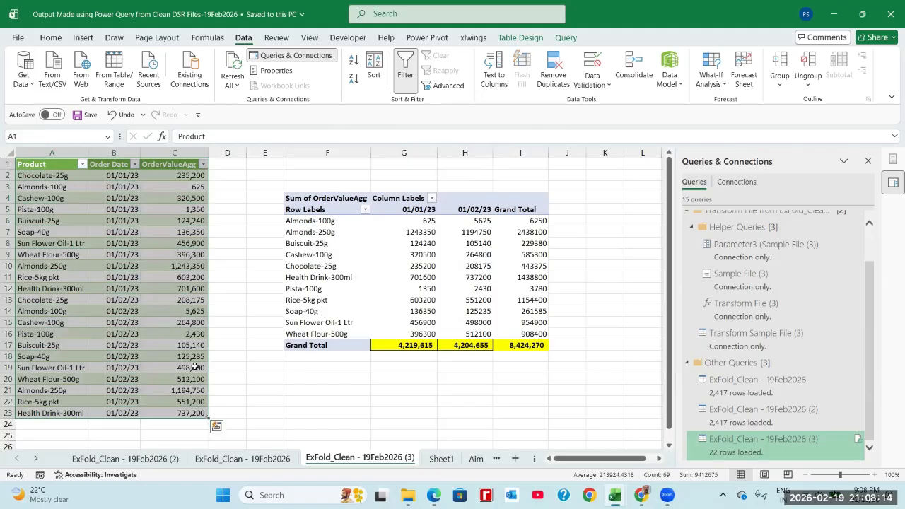
{"action": "left_click_drag", "start_coordinate": [115, 178], "coordinate": [122, 417]}
{"action": "left_click", "coordinate": [118, 424]}
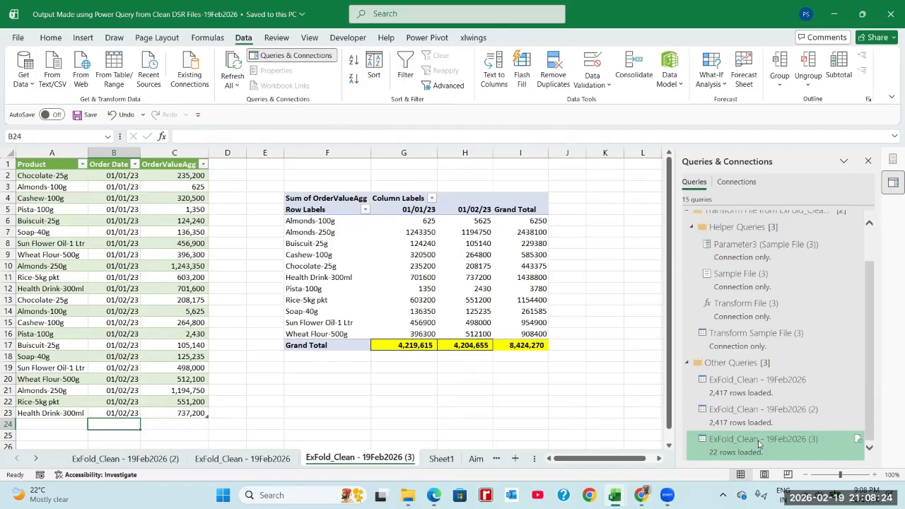
Step: Refresh only the ExFold_Clean - 19Feb2026 (3) query and inspect the 01/03/23 rows at the end of the grouped table
{"action": "mouse_move", "coordinate": [843, 452]}
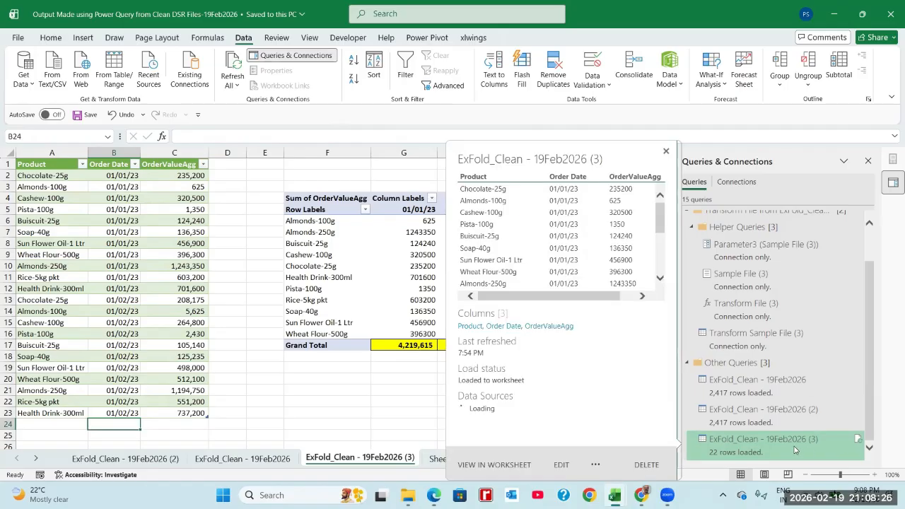
{"action": "left_click", "coordinate": [857, 439]}
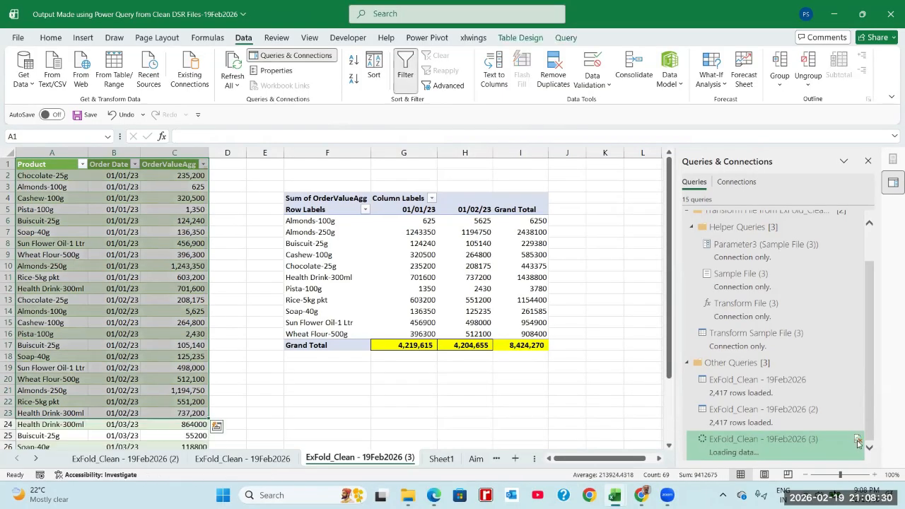
{"action": "scroll", "coordinate": [180, 263], "scroll_direction": "down", "scroll_amount": 3}
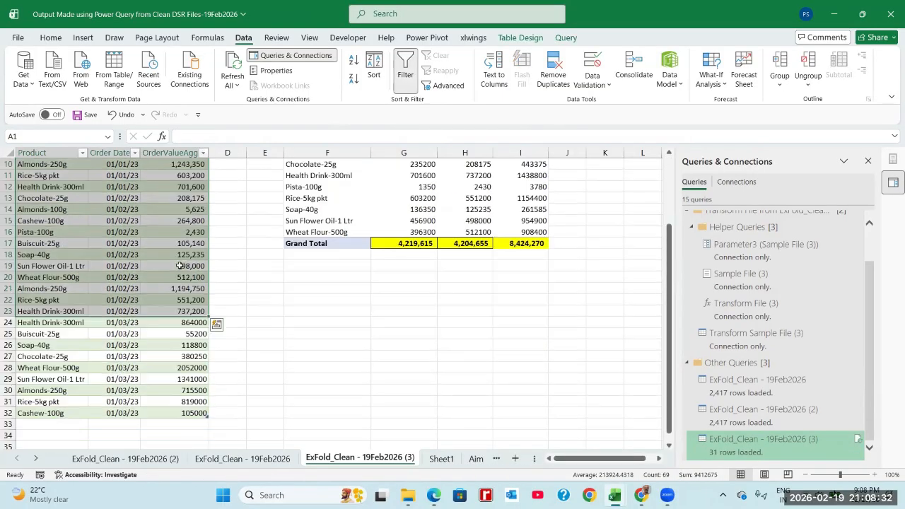
{"action": "left_click", "coordinate": [173, 323]}
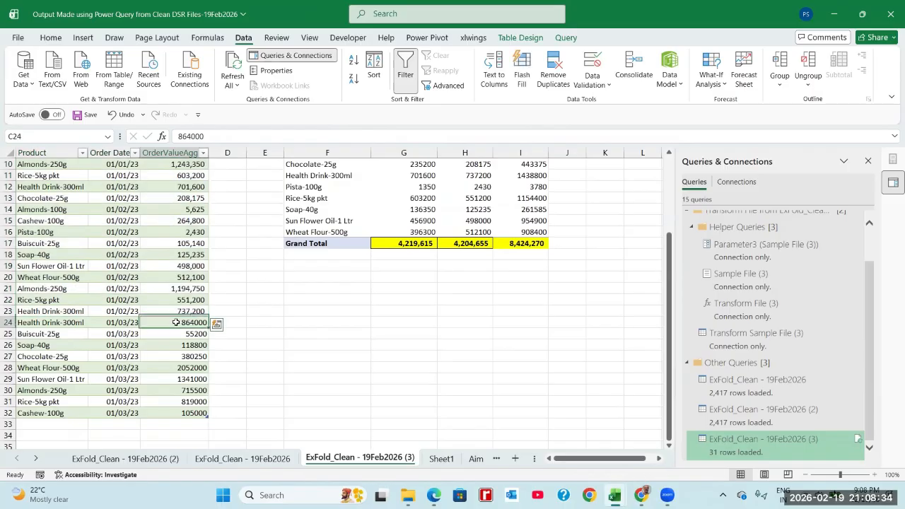
{"action": "left_click_drag", "start_coordinate": [128, 323], "coordinate": [130, 410]}
{"action": "left_click", "coordinate": [181, 337]}
{"action": "scroll", "coordinate": [186, 330], "scroll_direction": "up", "scroll_amount": 3}
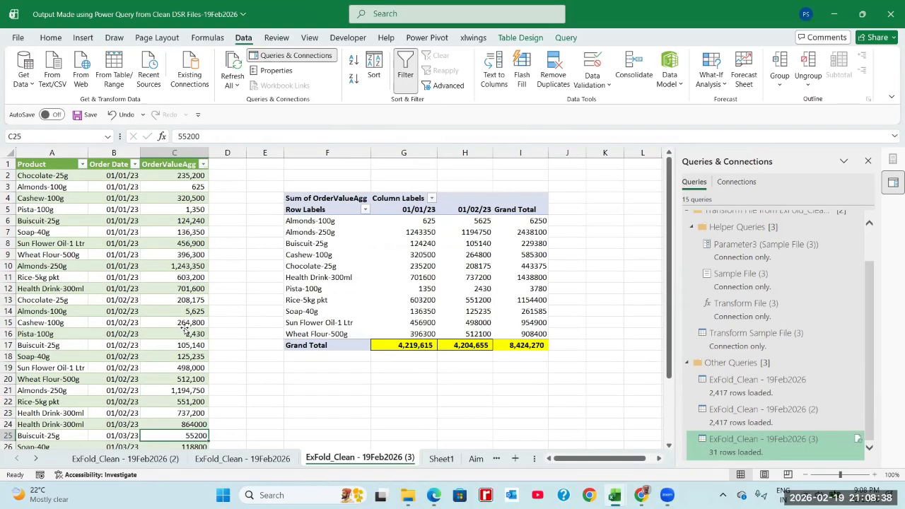
Step: Take a screen snip of the whole PivotTable and paste it as a picture just below the PivotTable
{"action": "left_click", "coordinate": [530, 288]}
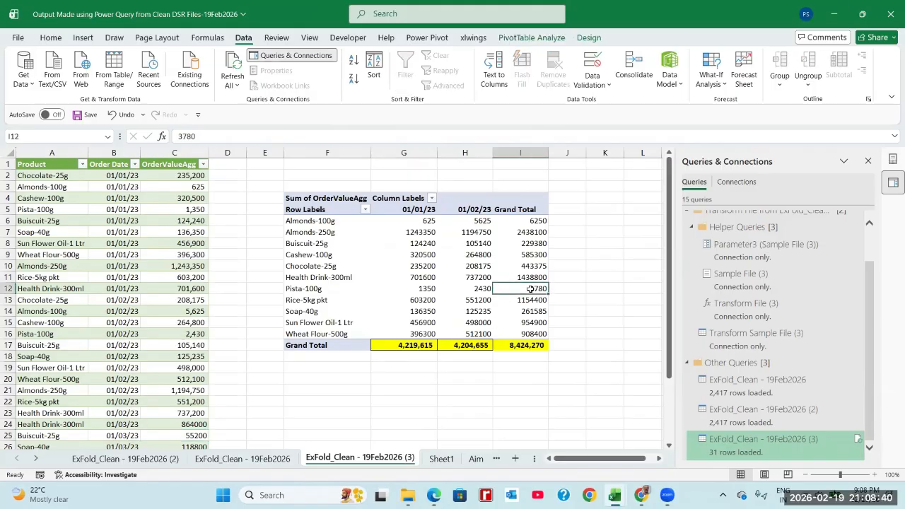
{"action": "scroll", "coordinate": [509, 300], "scroll_direction": "down", "scroll_amount": 1}
{"action": "scroll", "coordinate": [509, 300], "scroll_direction": "up", "scroll_amount": 1}
{"action": "key", "text": "super+shift+s"}
{"action": "left_click_drag", "start_coordinate": [280, 186], "coordinate": [522, 333]}
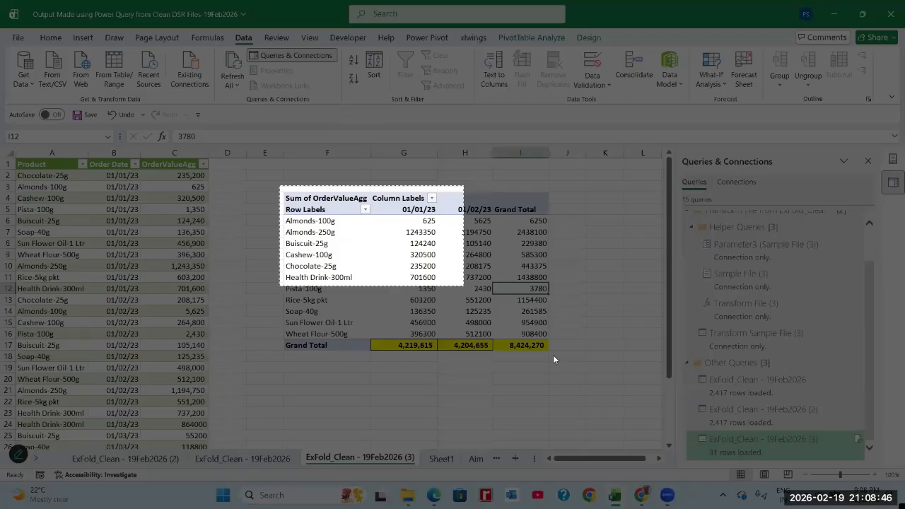
{"action": "left_click_drag", "start_coordinate": [553, 359], "coordinate": [555, 356]}
{"action": "left_click", "coordinate": [364, 362]}
{"action": "key", "text": "ctrl+v"}
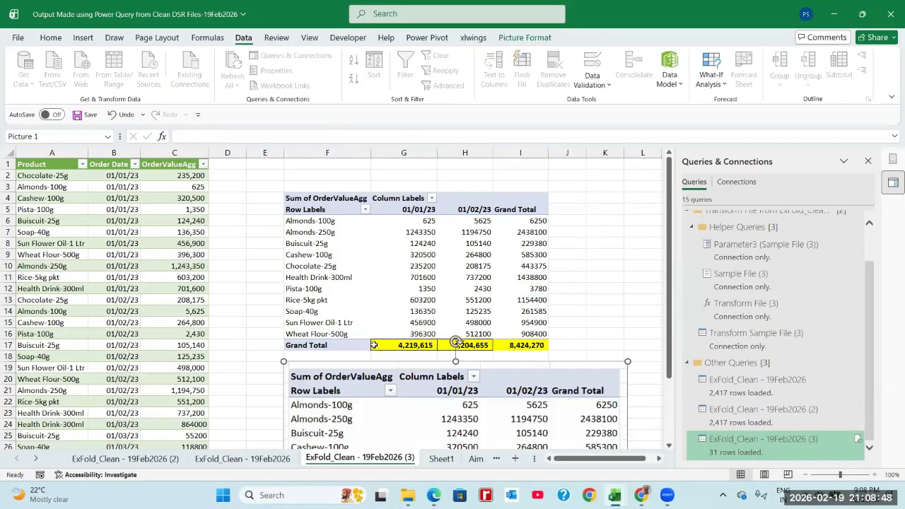
{"action": "scroll", "coordinate": [381, 342], "scroll_direction": "down", "scroll_amount": 4}
Step: Apply the double black frame style to the pasted PivotTable picture and change its border colour to red
{"action": "left_click", "coordinate": [518, 38]}
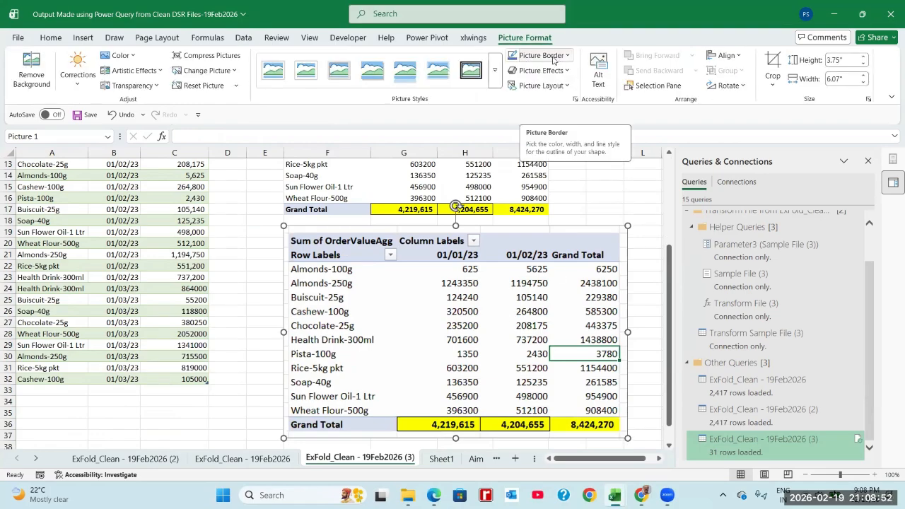
{"action": "left_click", "coordinate": [566, 56]}
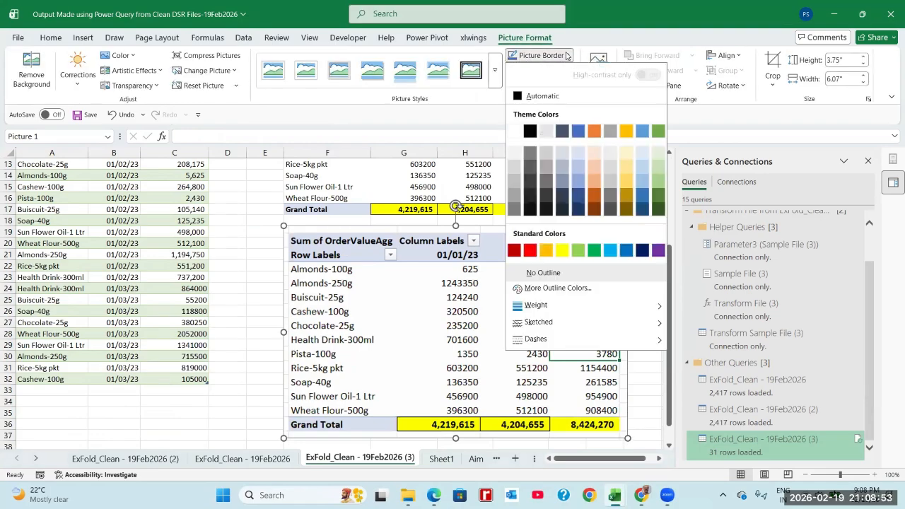
{"action": "left_click", "coordinate": [517, 59]}
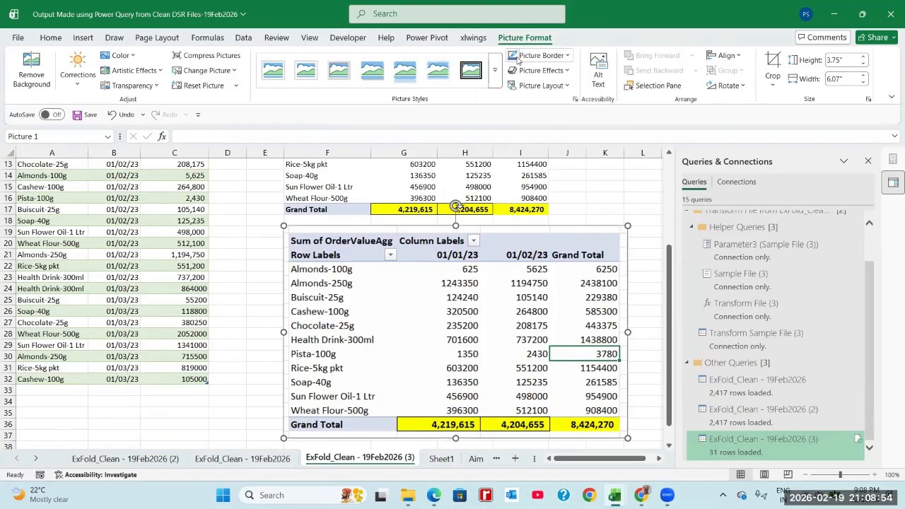
{"action": "left_click", "coordinate": [471, 70]}
{"action": "left_click", "coordinate": [567, 56]}
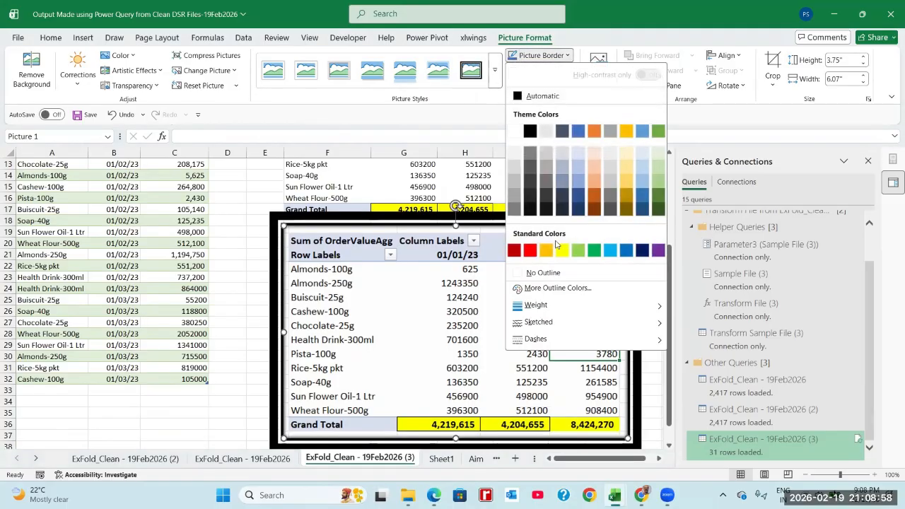
{"action": "left_click", "coordinate": [531, 251]}
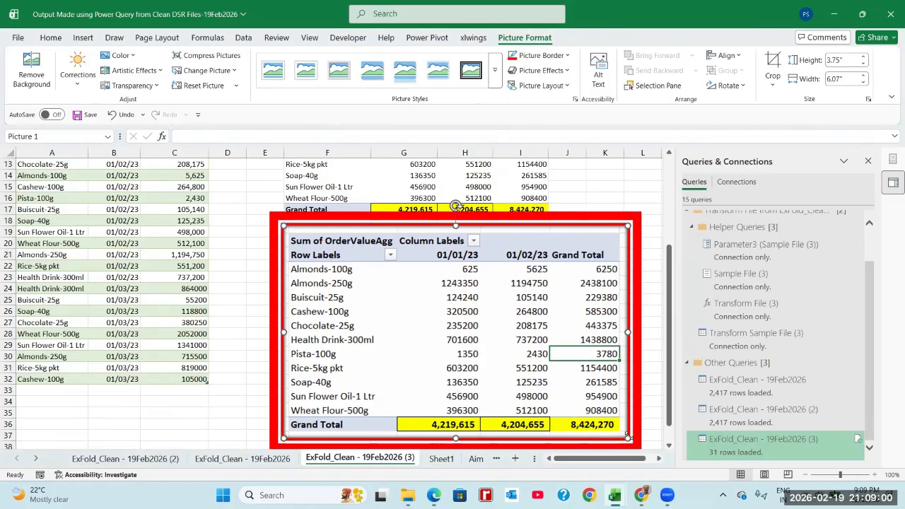
Step: Shrink the framed picture to about 2.95" by 4.78", place it clear of the PivotTable's grand total row, and save the workbook
{"action": "left_click_drag", "start_coordinate": [625, 435], "coordinate": [553, 375]}
{"action": "left_click_drag", "start_coordinate": [502, 287], "coordinate": [481, 316]}
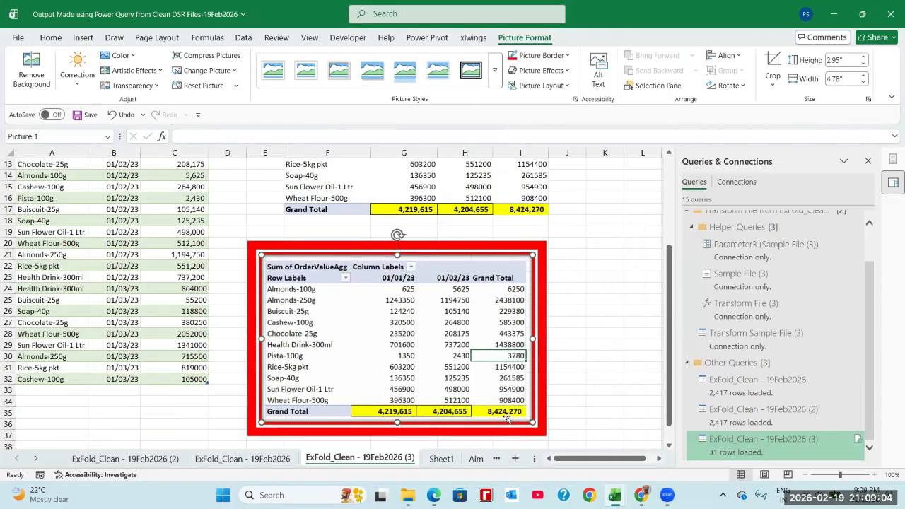
{"action": "left_click", "coordinate": [605, 368]}
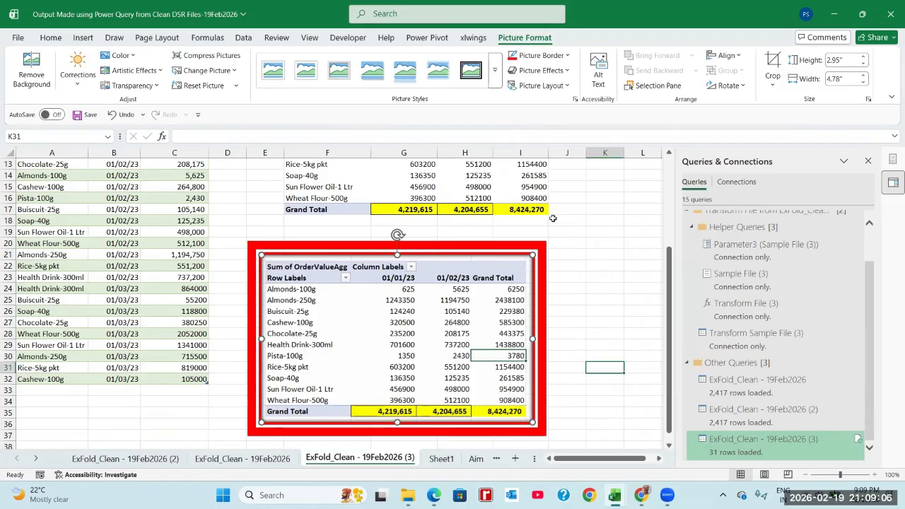
{"action": "key", "text": "ctrl+s"}
Step: Refresh all queries together with the PivotTable and select the overall grand total in J17
{"action": "scroll", "coordinate": [404, 246], "scroll_direction": "up", "scroll_amount": 4}
{"action": "left_click", "coordinate": [404, 245]}
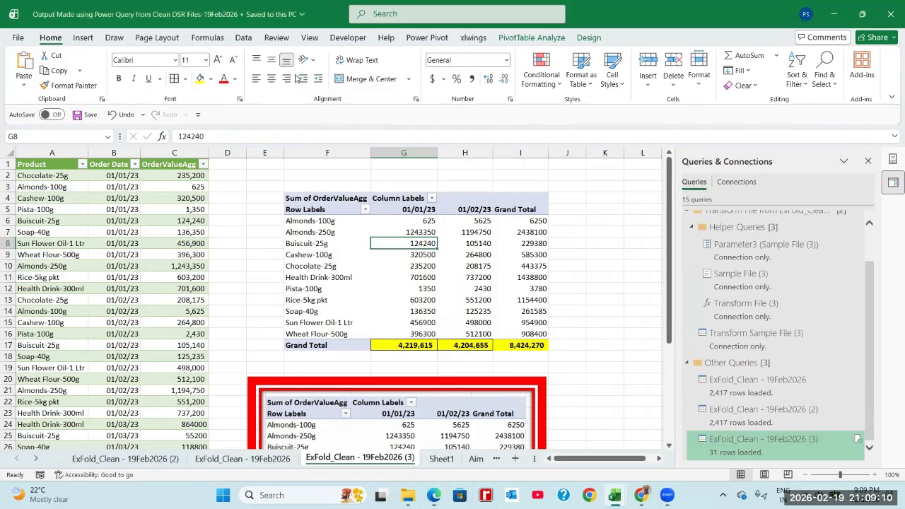
{"action": "left_click", "coordinate": [243, 38]}
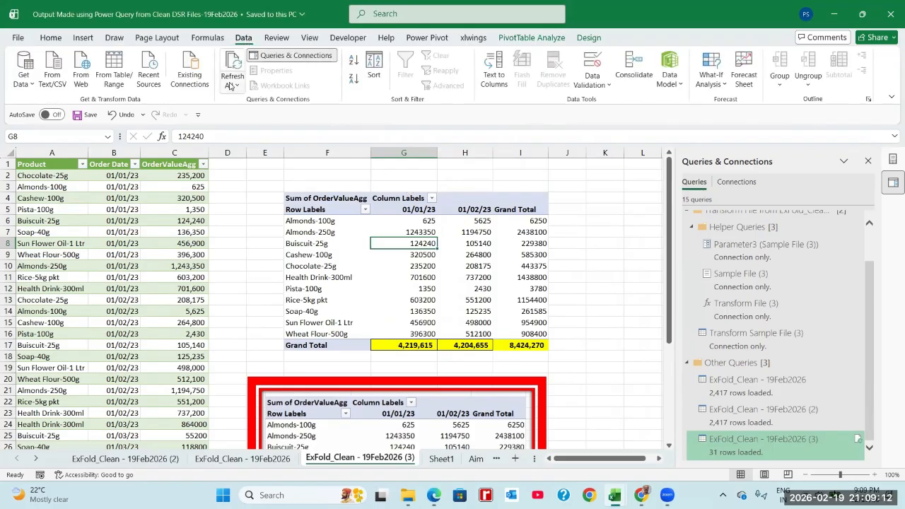
{"action": "left_click", "coordinate": [229, 79]}
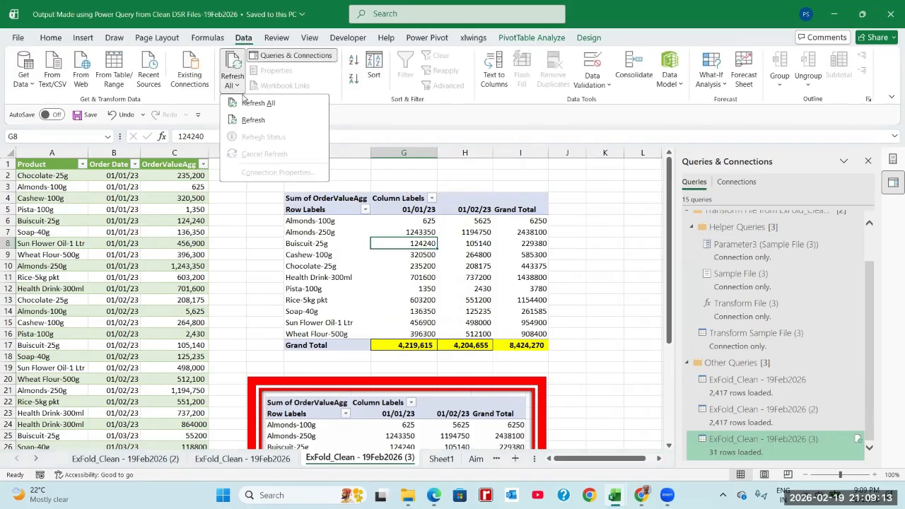
{"action": "left_click", "coordinate": [249, 103]}
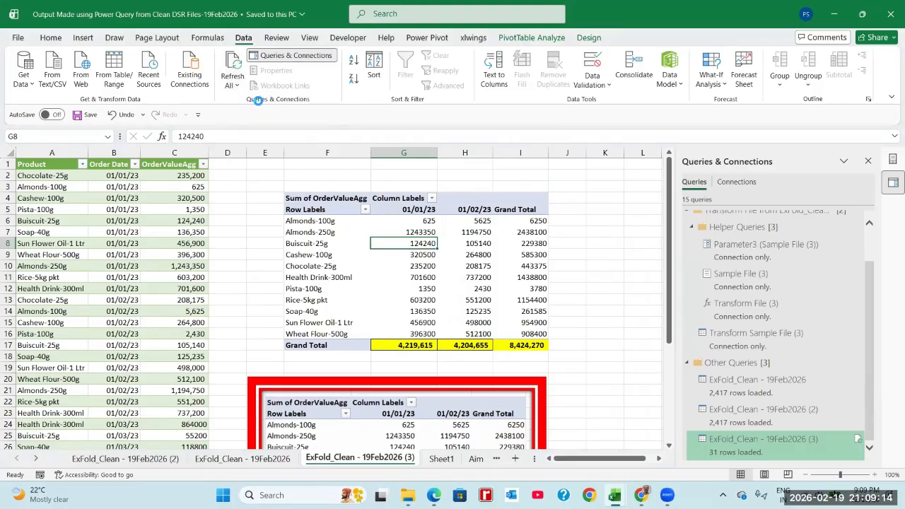
{"action": "left_click", "coordinate": [569, 344]}
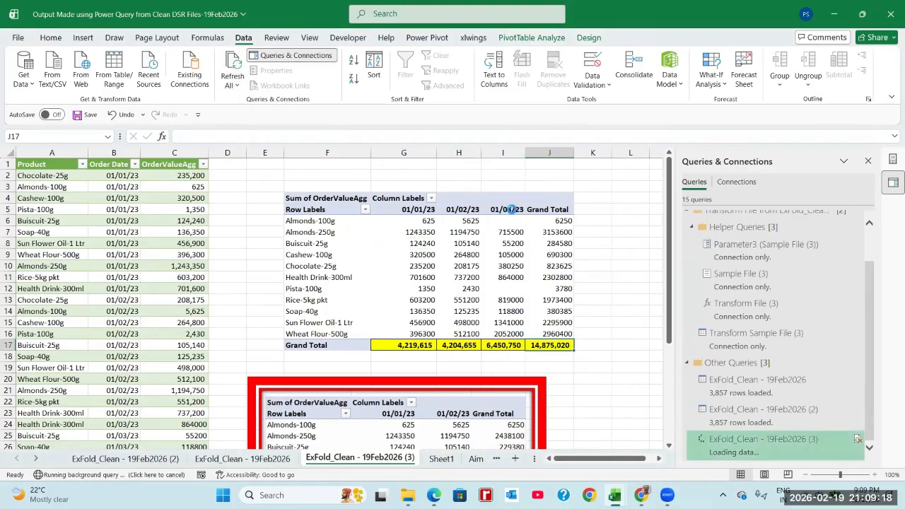
Step: Inspect the PivotTable's 01/03/23 column, the Grand Total column and the overall grand total in J17
{"action": "left_click_drag", "start_coordinate": [508, 209], "coordinate": [509, 344]}
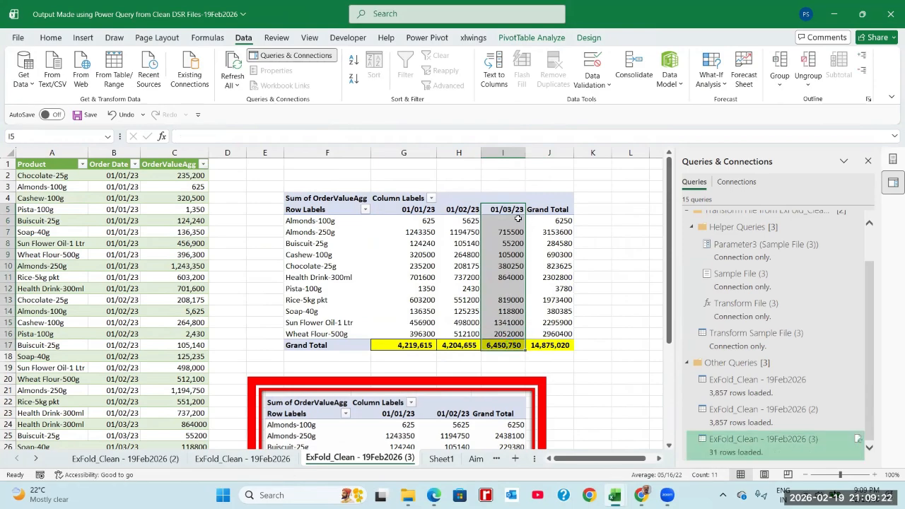
{"action": "left_click", "coordinate": [543, 210]}
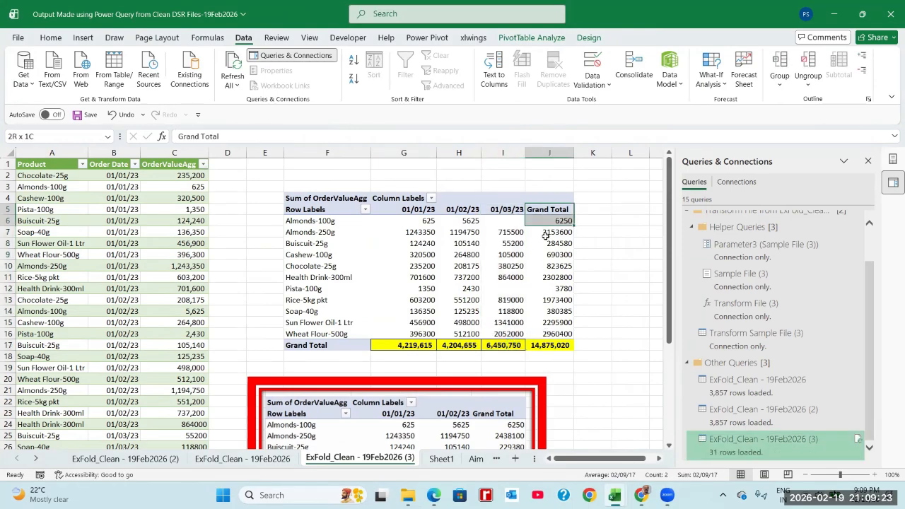
{"action": "left_click", "coordinate": [548, 344]}
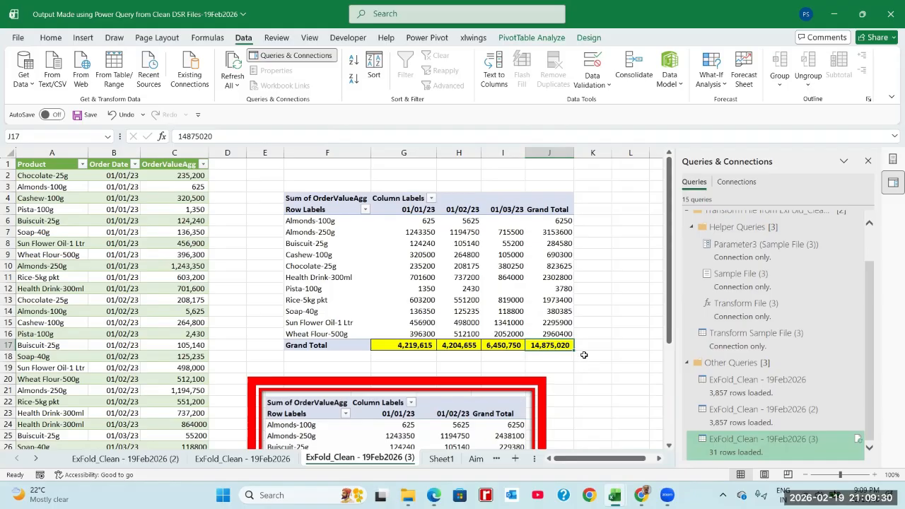
Step: Take a screen snip of the whole refreshed PivotTable, then shrink the red-framed picture and move it a few rows down
{"action": "key", "text": "super+shift+s"}
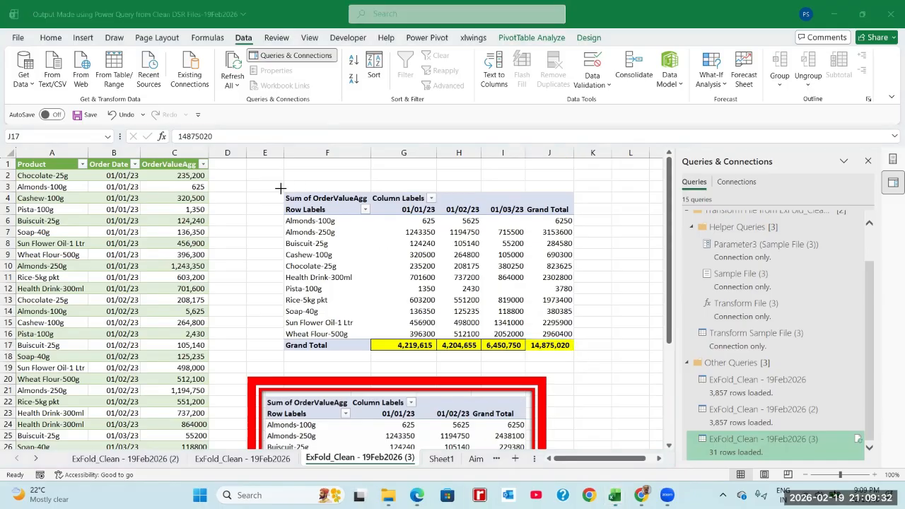
{"action": "left_click_drag", "start_coordinate": [282, 188], "coordinate": [576, 350]}
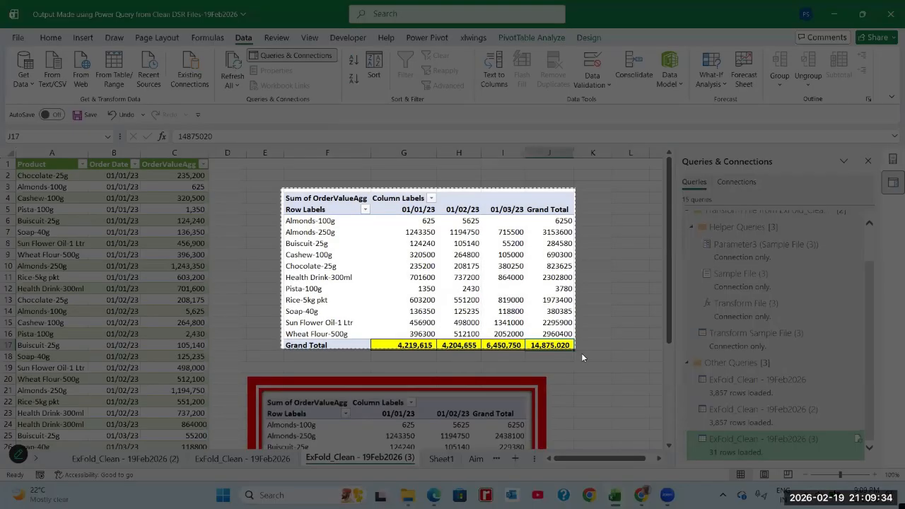
{"action": "scroll", "coordinate": [582, 342], "scroll_direction": "down", "scroll_amount": 6}
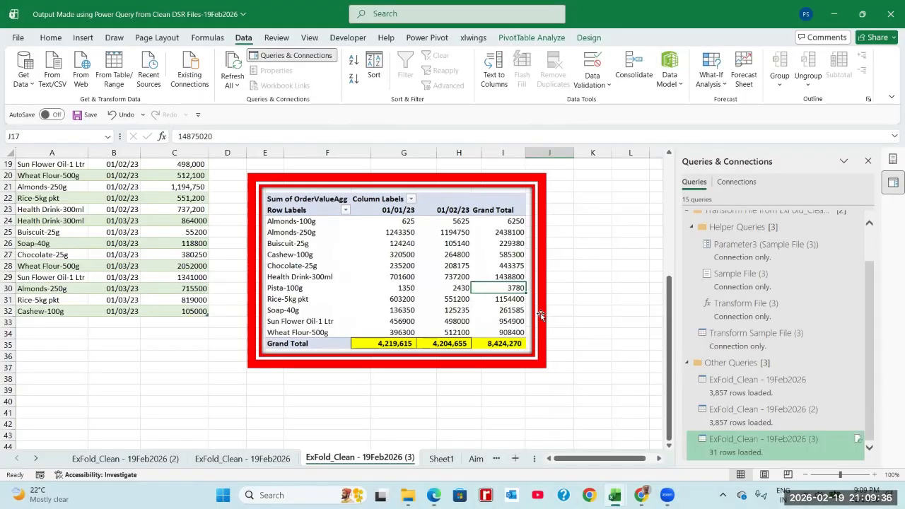
{"action": "left_click", "coordinate": [539, 313]}
{"action": "left_click_drag", "start_coordinate": [537, 357], "coordinate": [468, 316]}
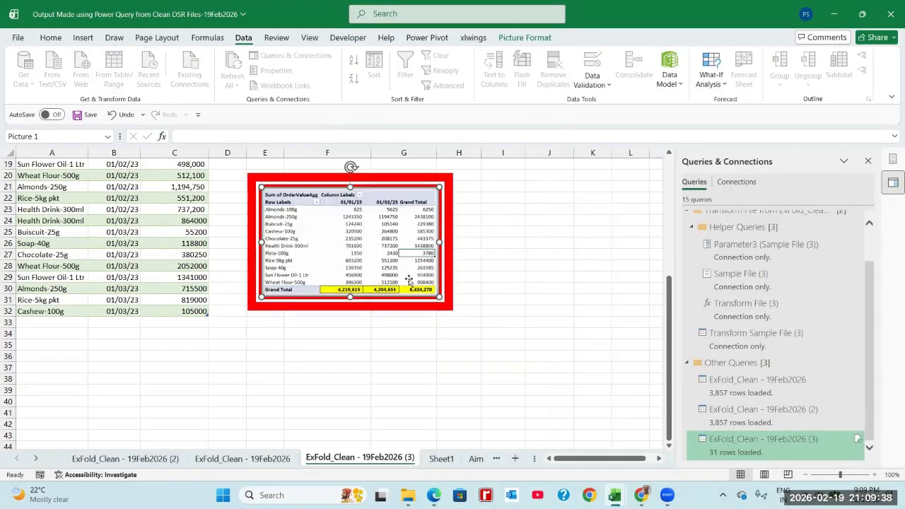
{"action": "left_click_drag", "start_coordinate": [439, 265], "coordinate": [416, 340]}
Step: Paste the new PivotTable snip beside the red-framed picture and shrink it to about 2.36" by 4.3"
{"action": "left_click", "coordinate": [521, 253]}
{"action": "key", "text": "ctrl+v"}
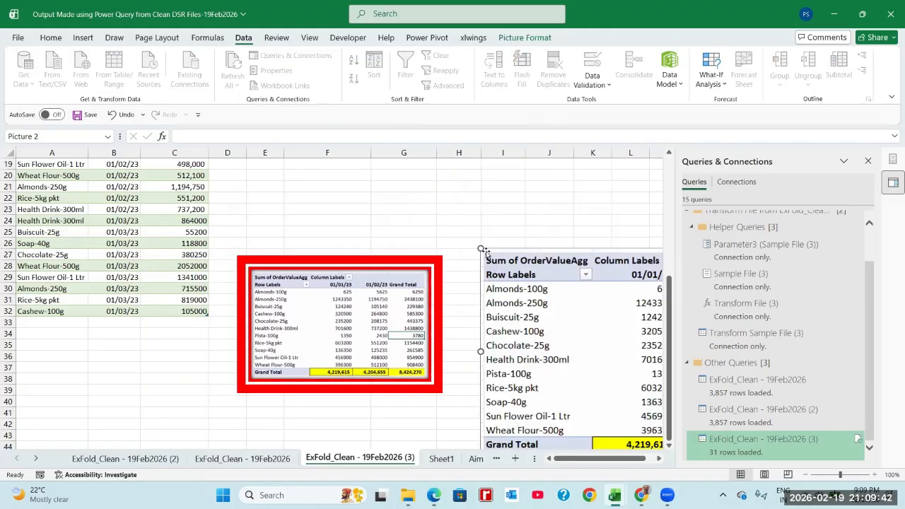
{"action": "left_click_drag", "start_coordinate": [481, 249], "coordinate": [445, 292]}
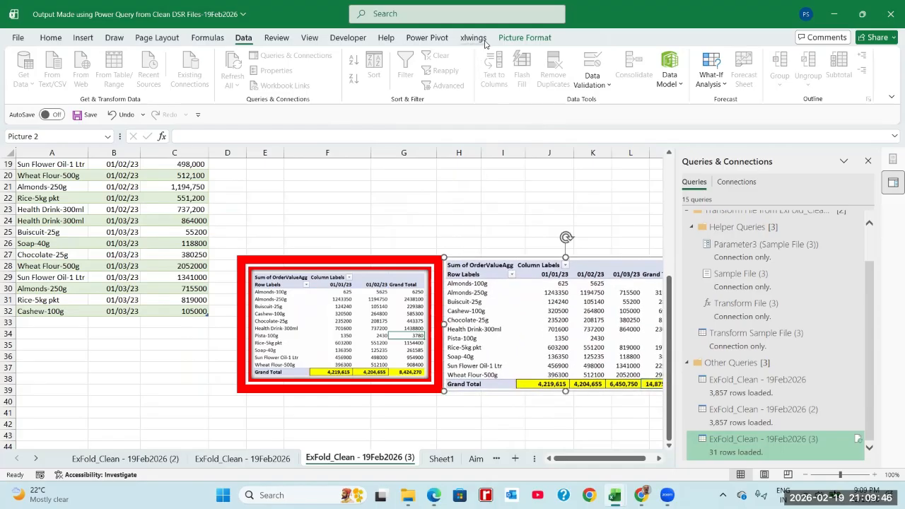
Step: Apply the double black frame style with a light green border to the new picture and move it diagonally above the red-framed one
{"action": "left_click", "coordinate": [506, 40]}
{"action": "left_click", "coordinate": [470, 70]}
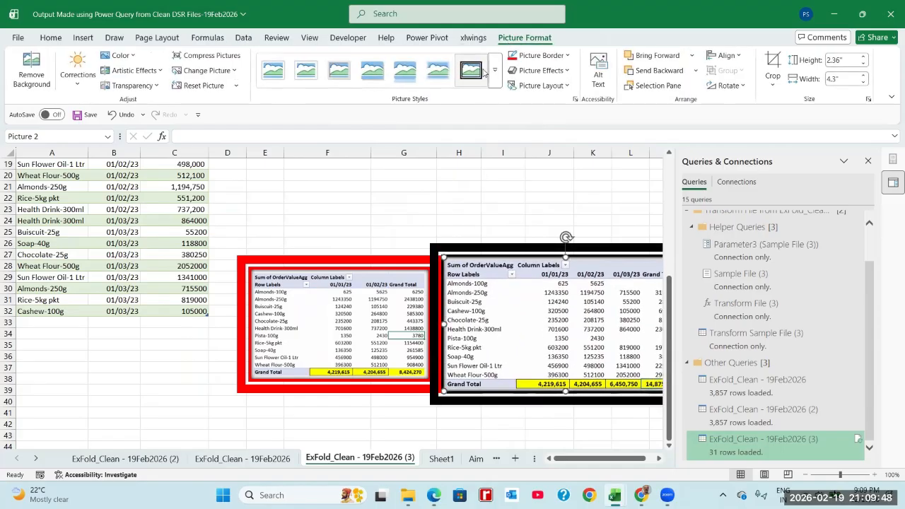
{"action": "left_click", "coordinate": [567, 56]}
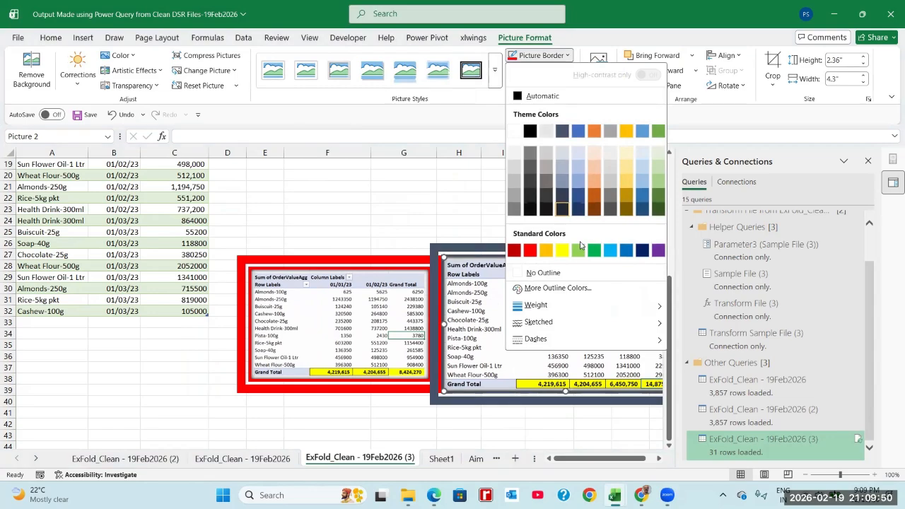
{"action": "left_click", "coordinate": [593, 417]}
{"action": "left_click_drag", "start_coordinate": [468, 269], "coordinate": [417, 186]}
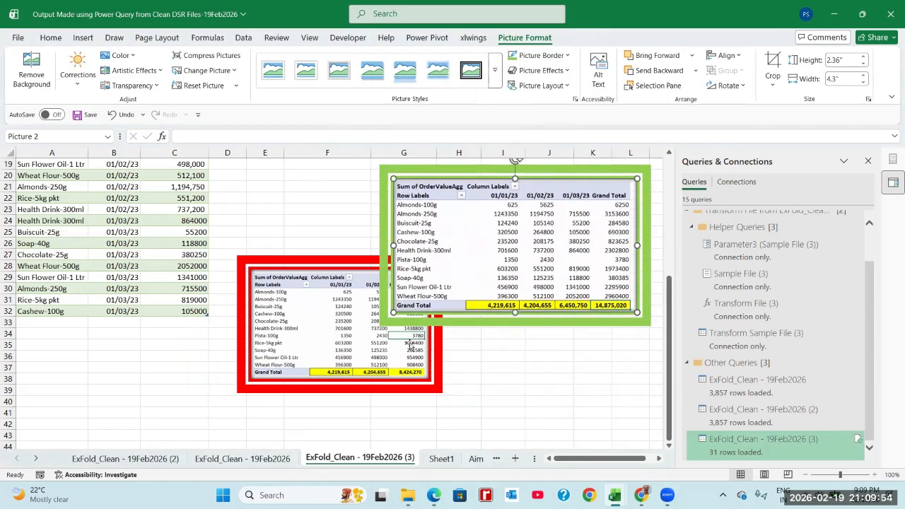
Step: Enlarge the red-framed picture to nearly match the green-framed one and save the workbook
{"action": "left_click", "coordinate": [409, 369]}
{"action": "left_click_drag", "start_coordinate": [433, 382], "coordinate": [485, 411]}
{"action": "left_click", "coordinate": [548, 401]}
{"action": "key", "text": "ctrl+s"}
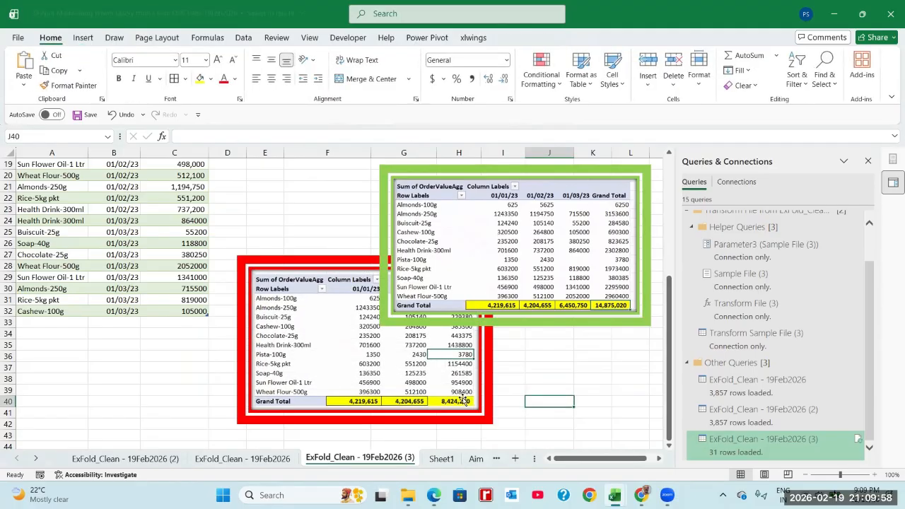
Step: Compare the green-framed picture with the product rows and totals of the live PivotTable, and save the workbook
{"action": "left_click", "coordinate": [610, 313]}
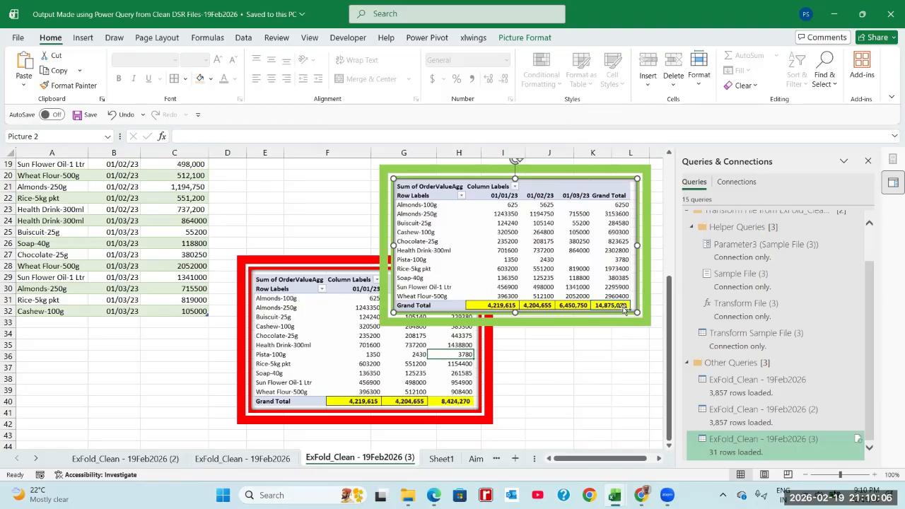
{"action": "scroll", "coordinate": [542, 265], "scroll_direction": "up", "scroll_amount": 4}
{"action": "left_click", "coordinate": [447, 252]}
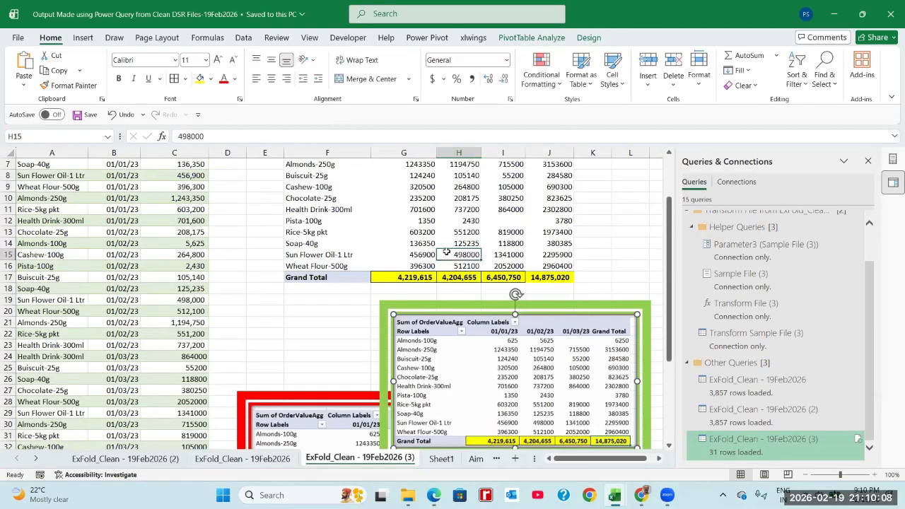
{"action": "scroll", "coordinate": [367, 221], "scroll_direction": "up", "scroll_amount": 2}
{"action": "left_click", "coordinate": [329, 222]}
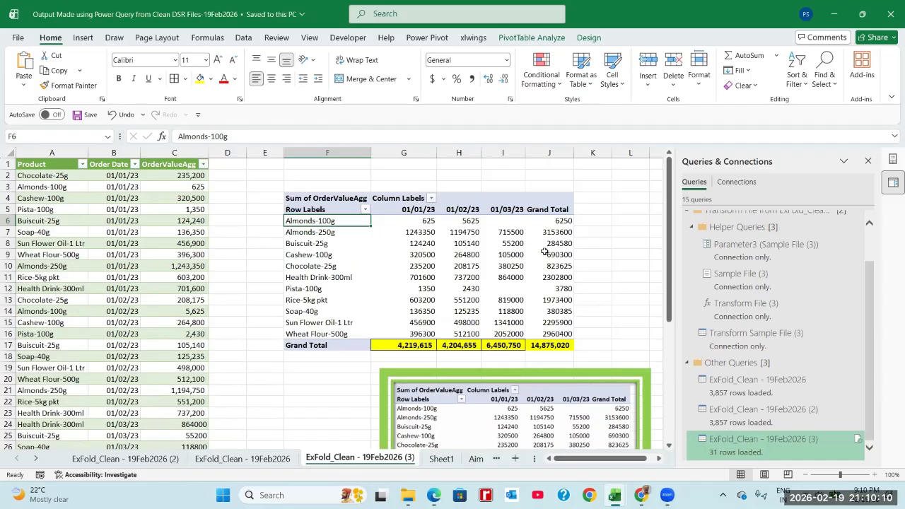
{"action": "left_click", "coordinate": [550, 221]}
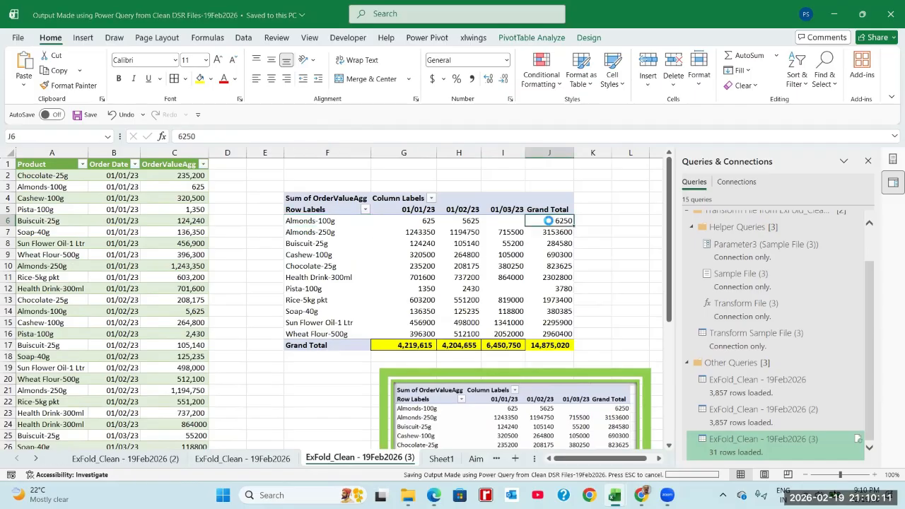
{"action": "left_click", "coordinate": [244, 38]}
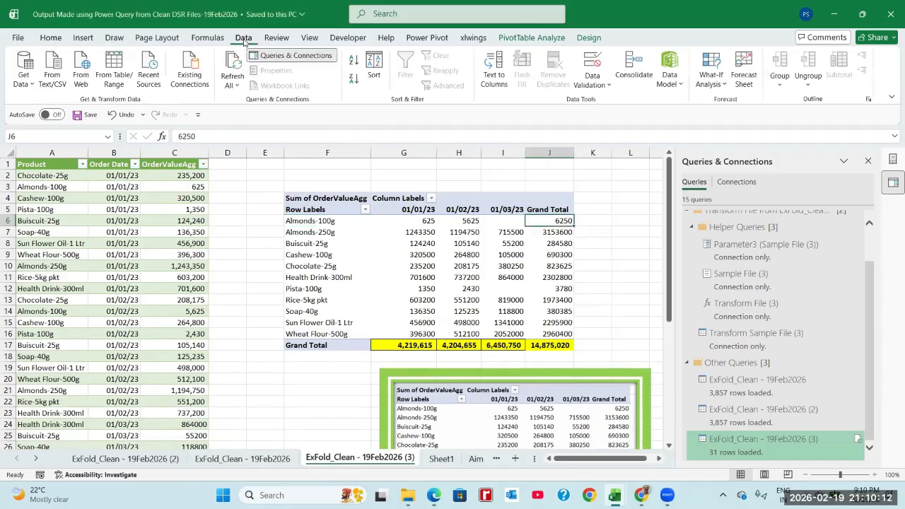
{"action": "left_click", "coordinate": [335, 165]}
{"action": "left_click", "coordinate": [548, 243]}
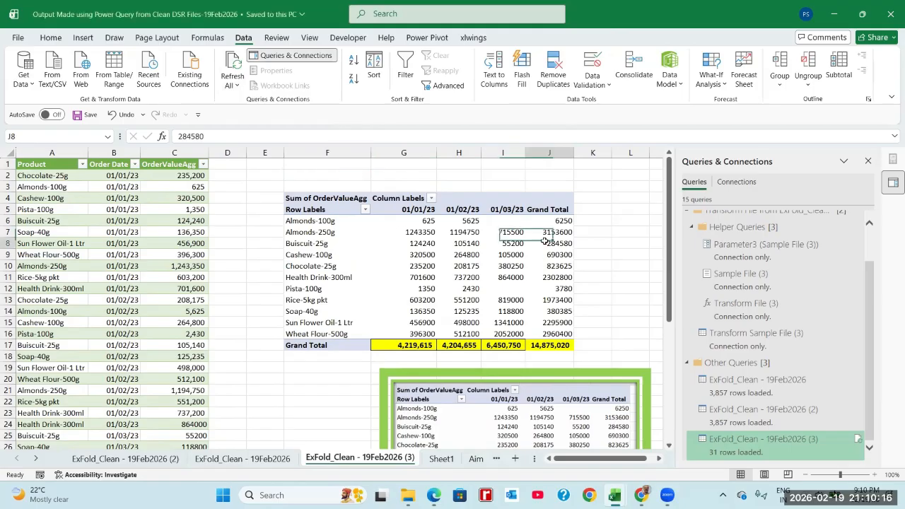
{"action": "key", "text": "ctrl+s"}
Step: On the ExFold_Clean - 19Feb2026 sheet, review the appended DSR-03Jan2023.xlsx rows down to the end of the table
{"action": "left_click", "coordinate": [170, 231]}
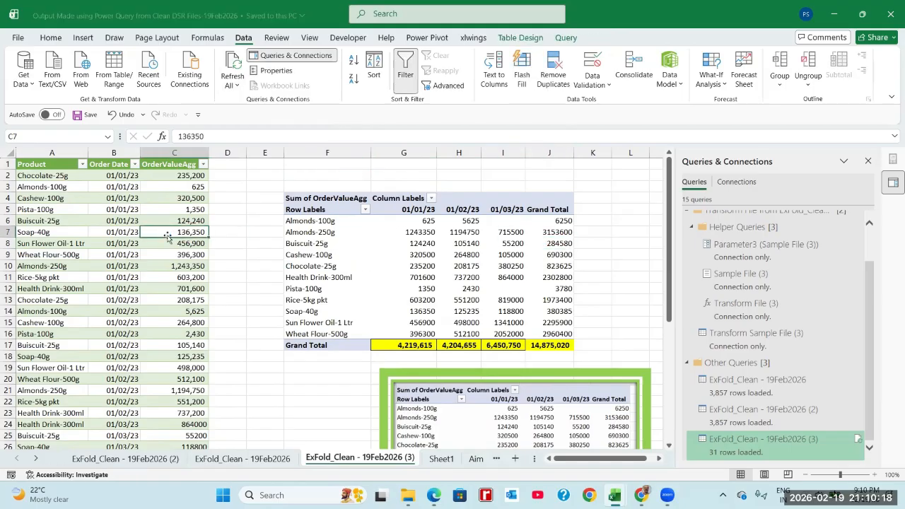
{"action": "left_click", "coordinate": [243, 458]}
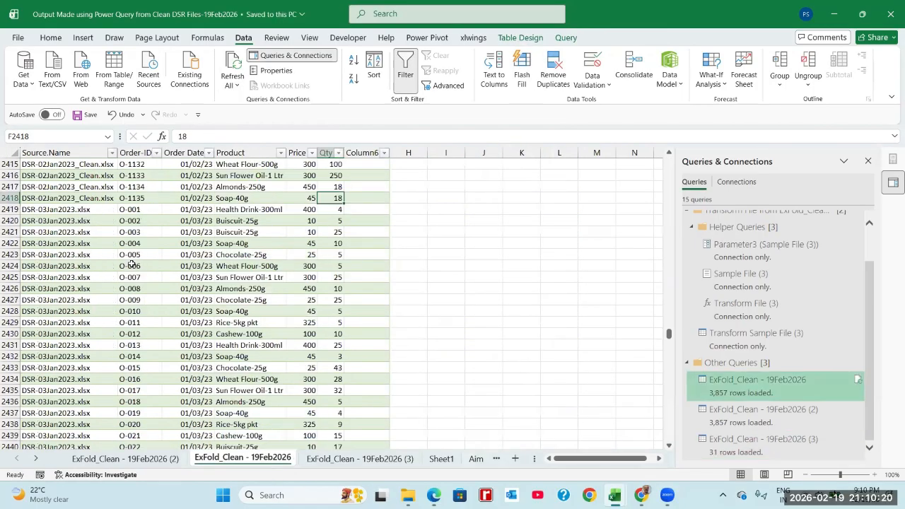
{"action": "scroll", "coordinate": [130, 265], "scroll_direction": "down", "scroll_amount": 20}
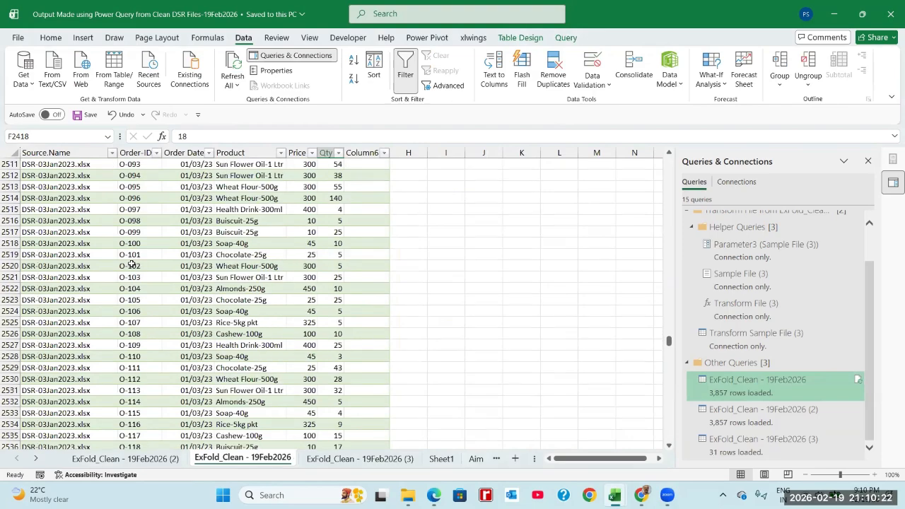
{"action": "scroll", "coordinate": [131, 265], "scroll_direction": "down", "scroll_amount": 20}
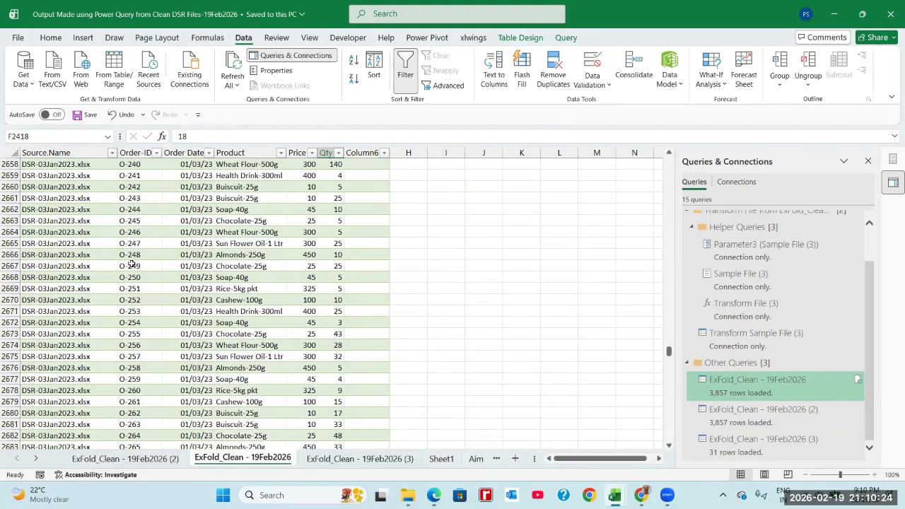
{"action": "left_click", "coordinate": [62, 290]}
{"action": "key", "text": "ctrl+Down"}
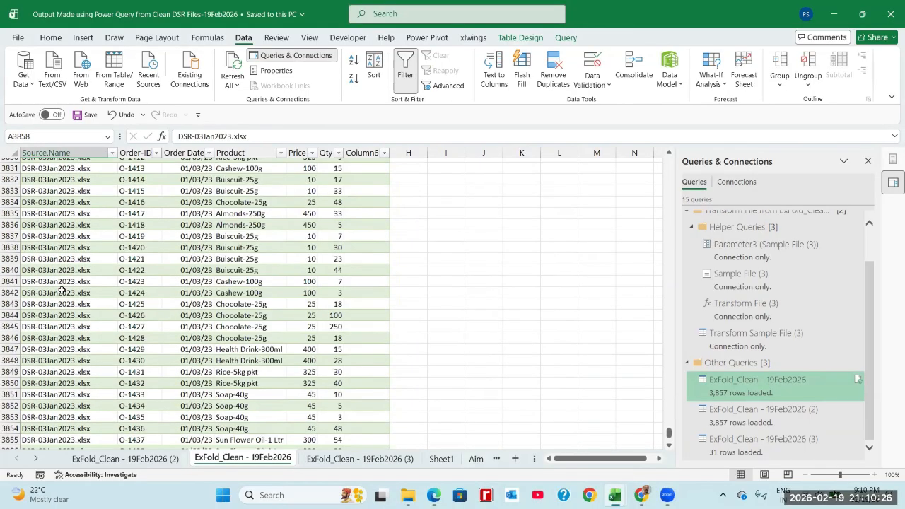
Step: On the ExFold_Clean - 19Feb2026 (2) sheet, check the DSR-03Jan2023.xlsx rows and their order values through the table's last row
{"action": "left_click", "coordinate": [150, 459]}
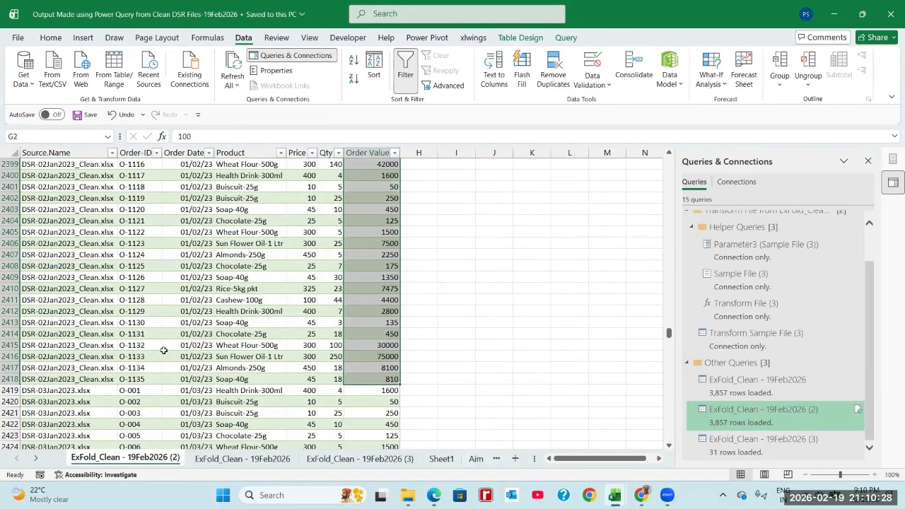
{"action": "left_click", "coordinate": [90, 330]}
{"action": "key", "text": "ctrl+Down"}
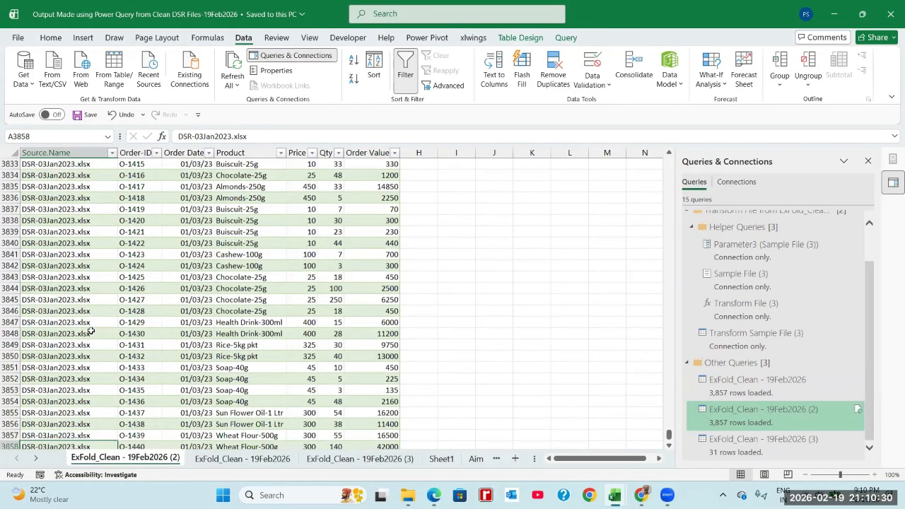
{"action": "key", "text": "Down"}
{"action": "key", "text": "Down"}
{"action": "key", "text": "Down"}
{"action": "key", "text": "Down"}
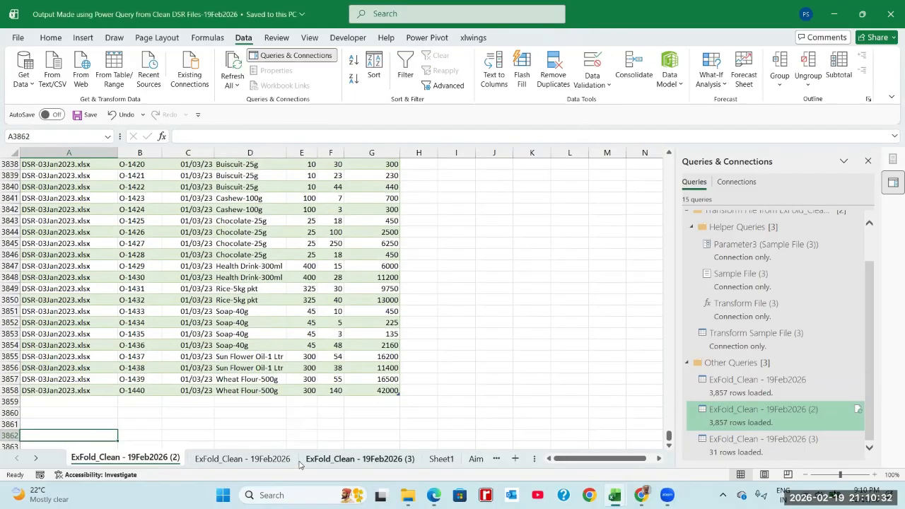
Step: Back on the ExFold_Clean - 19Feb2026 sheet, select all Source.Name data and compare its count with the queries' loaded rows
{"action": "left_click", "coordinate": [272, 461]}
{"action": "left_click", "coordinate": [90, 356]}
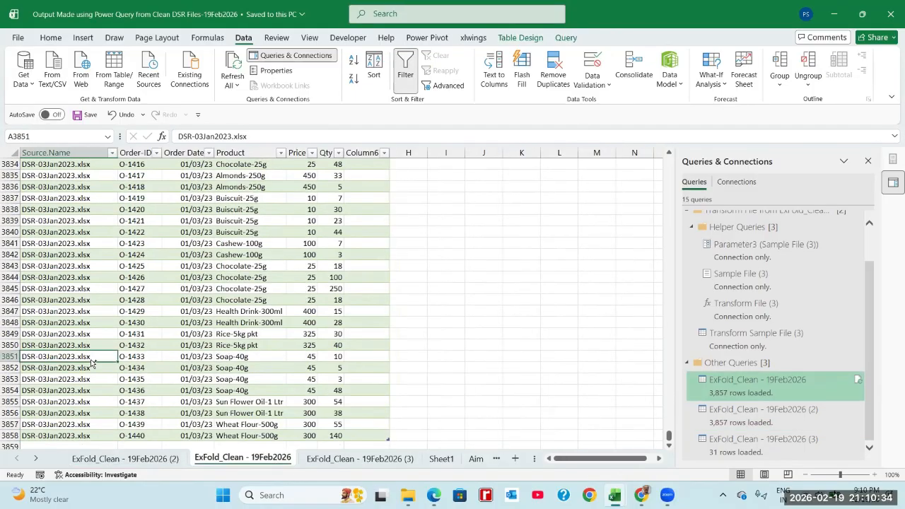
{"action": "left_click", "coordinate": [70, 333]}
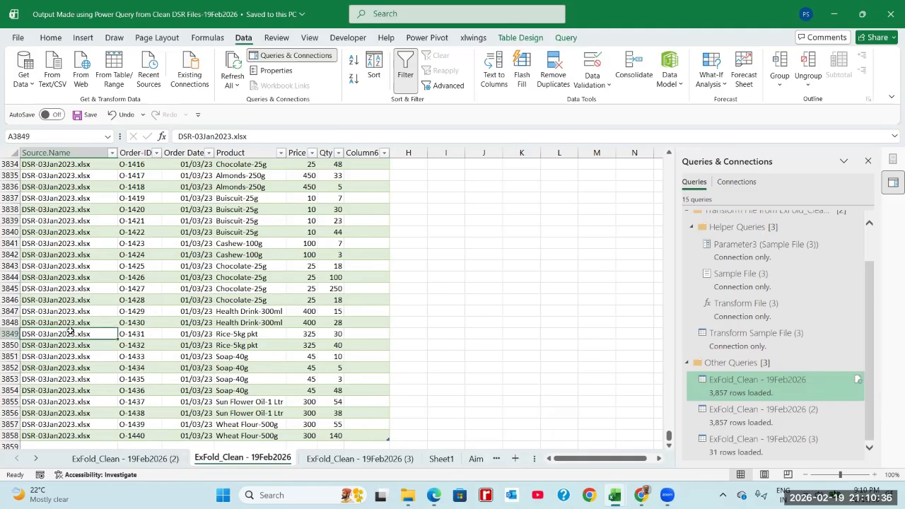
{"action": "scroll", "coordinate": [71, 333], "scroll_direction": "down", "scroll_amount": 7}
{"action": "scroll", "coordinate": [71, 330], "scroll_direction": "up", "scroll_amount": 3}
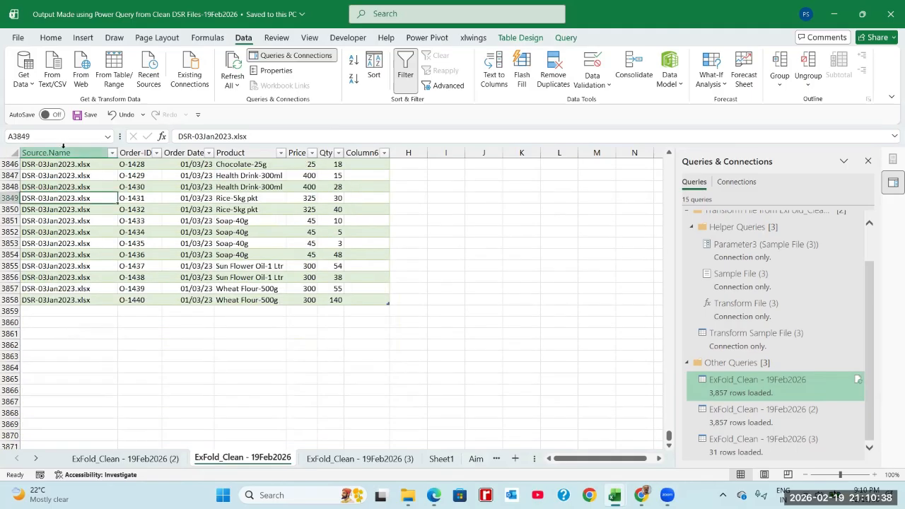
{"action": "left_click", "coordinate": [63, 146]}
{"action": "mouse_move", "coordinate": [723, 448]}
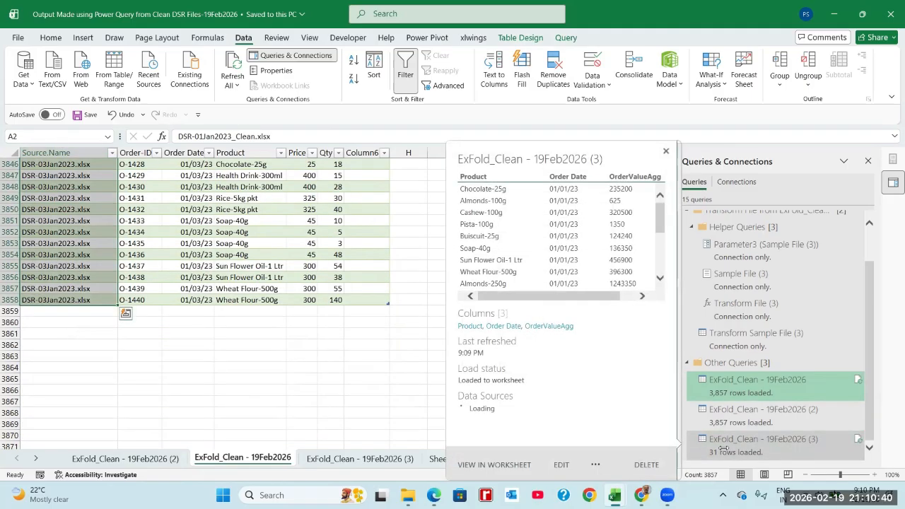
{"action": "mouse_move", "coordinate": [732, 394]}
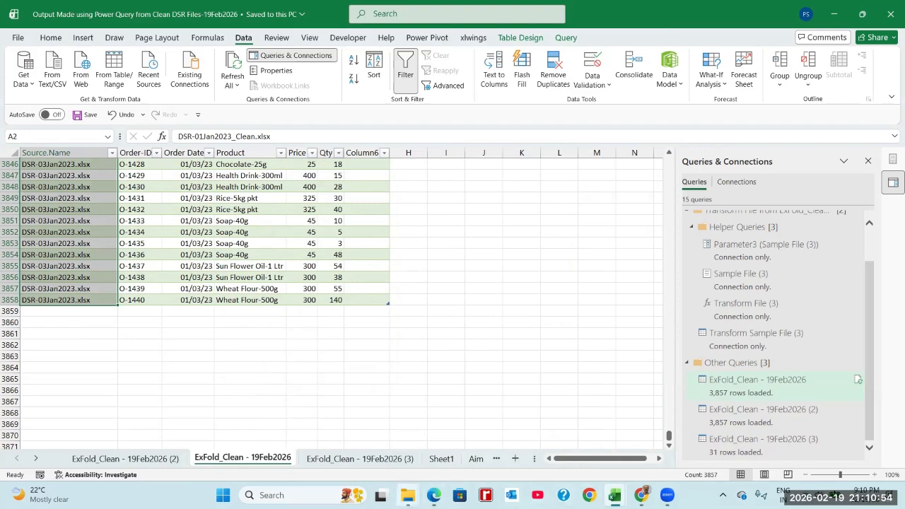
Step: Switch to File Explorer, check the files in the ExFold_Clean - 19Feb2026 folder, and bring up the 2-Exercise Folder-7Days folder
{"action": "mouse_move", "coordinate": [408, 494]}
{"action": "left_click", "coordinate": [317, 450]}
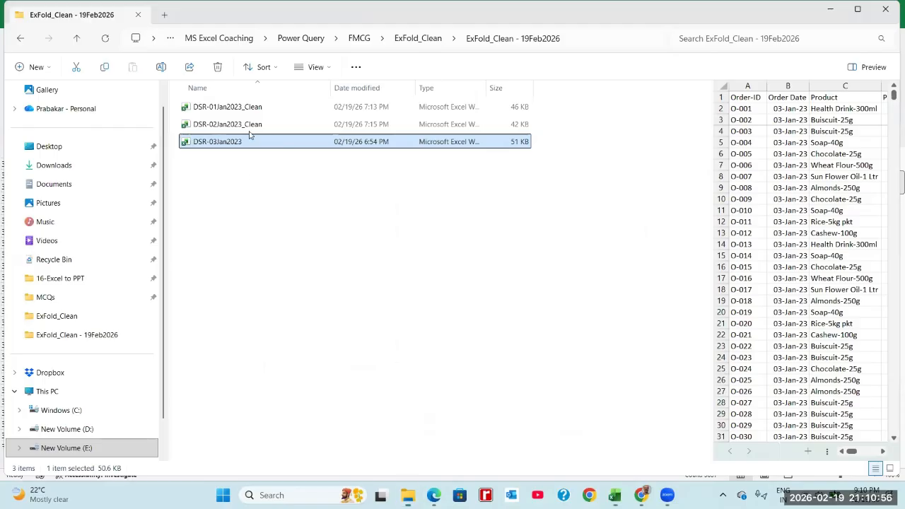
{"action": "left_click", "coordinate": [222, 163]}
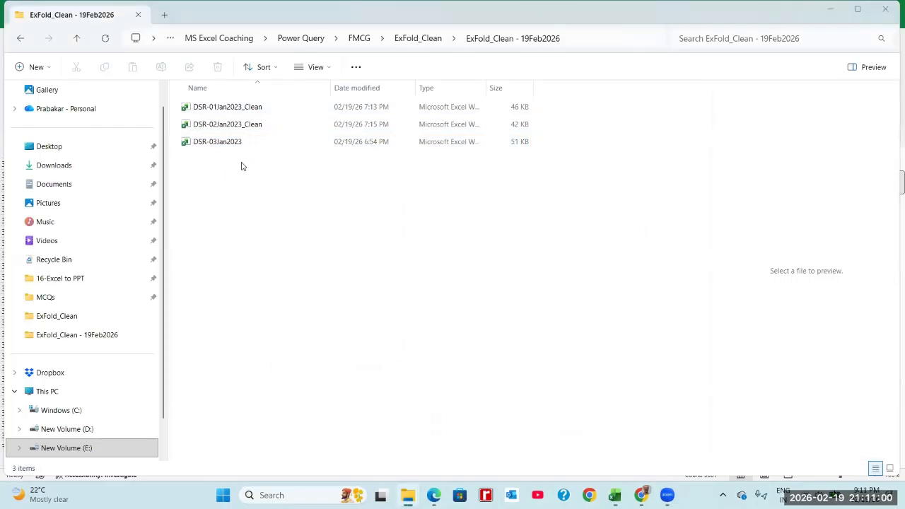
{"action": "key", "text": "alt+Tab"}
{"action": "key", "text": "alt+Tab"}
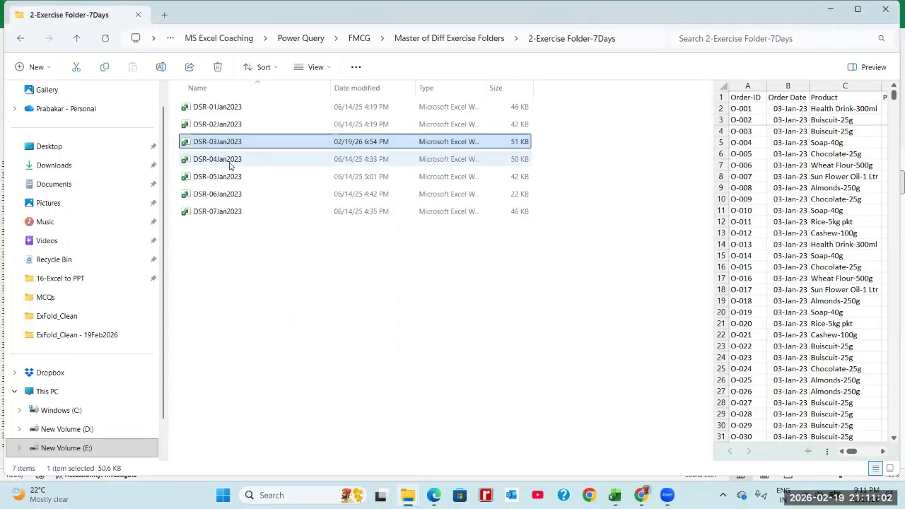
Step: Copy DSR-04Jan2023, DSR-05Jan2023, DSR-06Jan2023 and DSR-07Jan2023 from 2-Exercise Folder-7Days into the ExFold_Clean - 19Feb2026 folder
{"action": "left_click", "coordinate": [229, 165]}
{"action": "left_click", "coordinate": [230, 177], "text": "ctrl"}
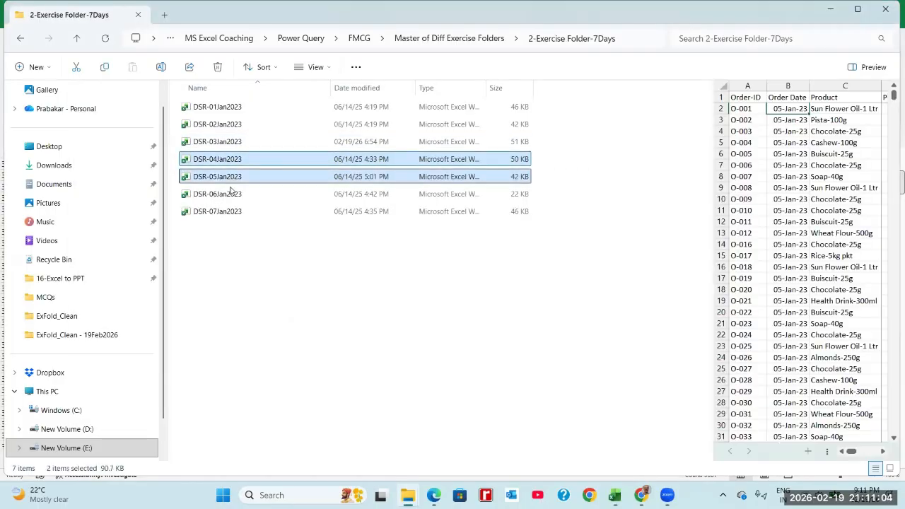
{"action": "left_click", "coordinate": [231, 194], "text": "ctrl"}
{"action": "left_click", "coordinate": [236, 211], "text": "ctrl"}
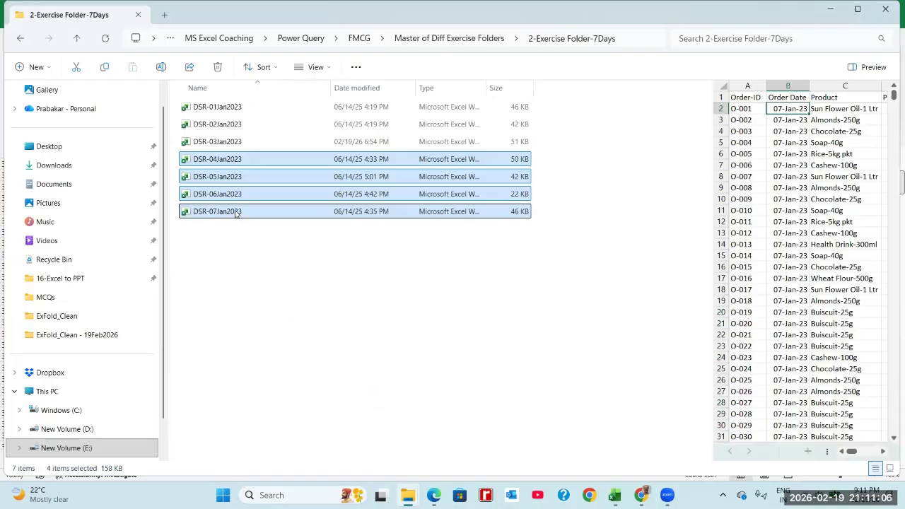
{"action": "key", "text": "alt+Tab"}
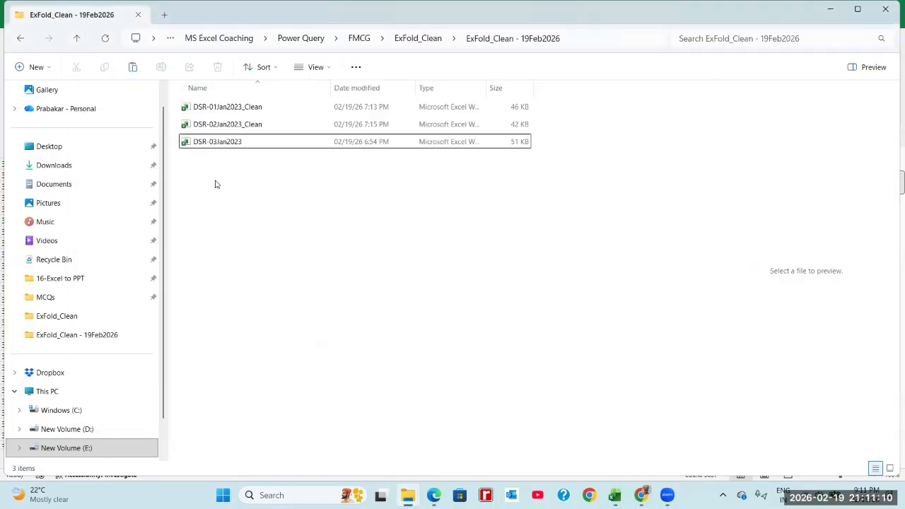
{"action": "key", "text": "ctrl+v"}
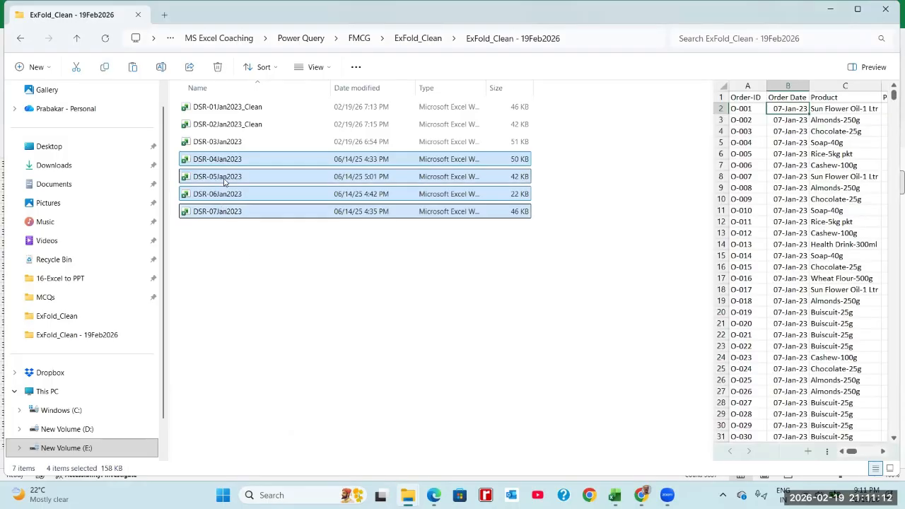
{"action": "left_click", "coordinate": [272, 286]}
Step: Switch back to the Excel output workbook and refresh the ExFold_Clean - 19Feb2026 (3) query on its own sheet
{"action": "key", "text": "alt+Tab"}
{"action": "key", "text": "alt+Tab"}
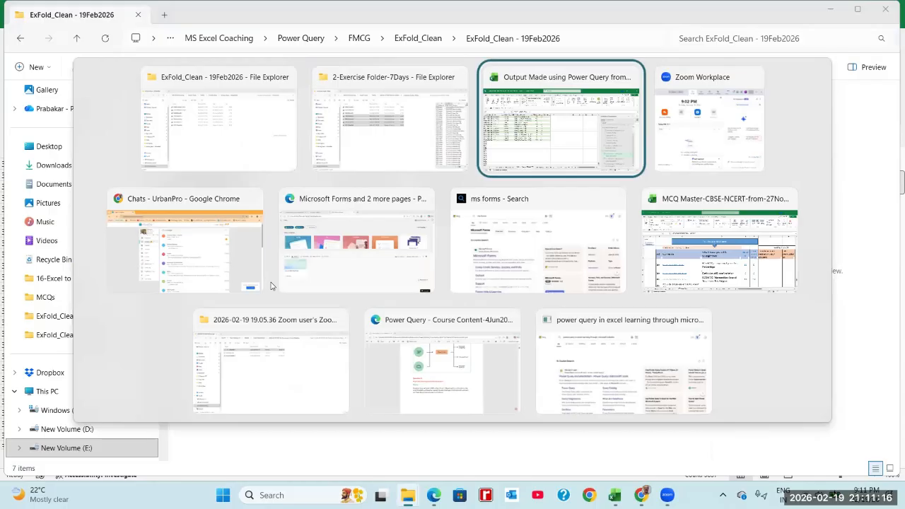
{"action": "left_click", "coordinate": [226, 274]}
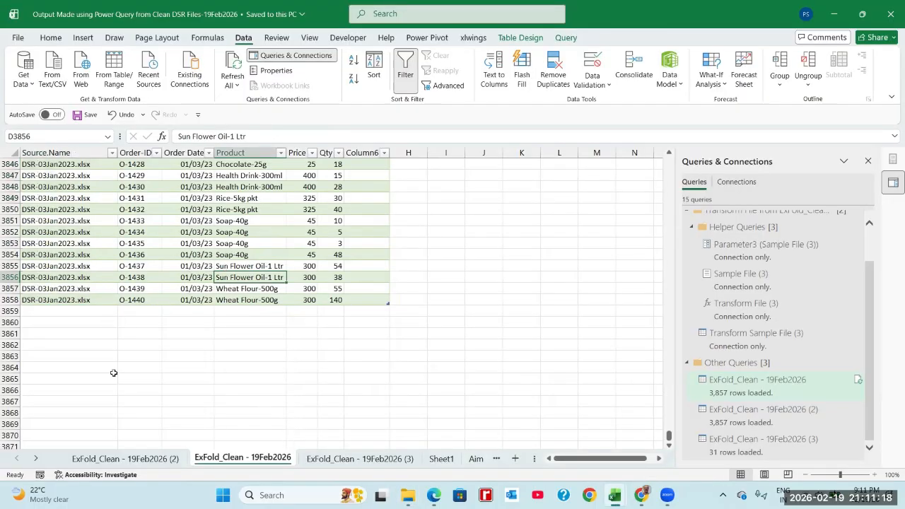
{"action": "left_click", "coordinate": [125, 458]}
{"action": "left_click", "coordinate": [325, 458]}
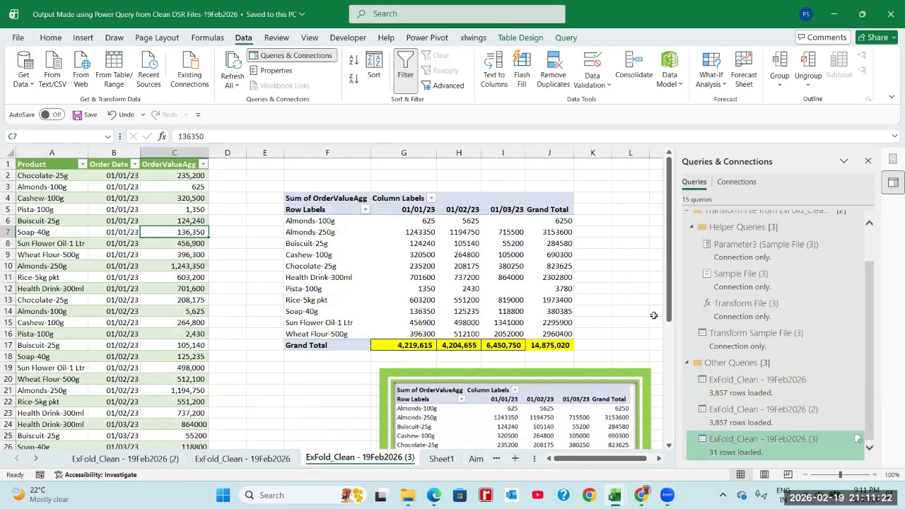
{"action": "left_click", "coordinate": [784, 445]}
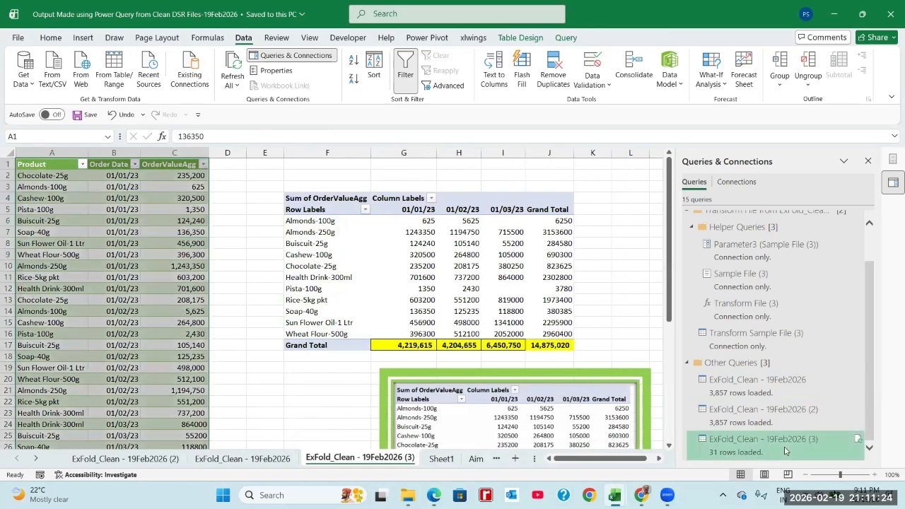
{"action": "left_click", "coordinate": [856, 439]}
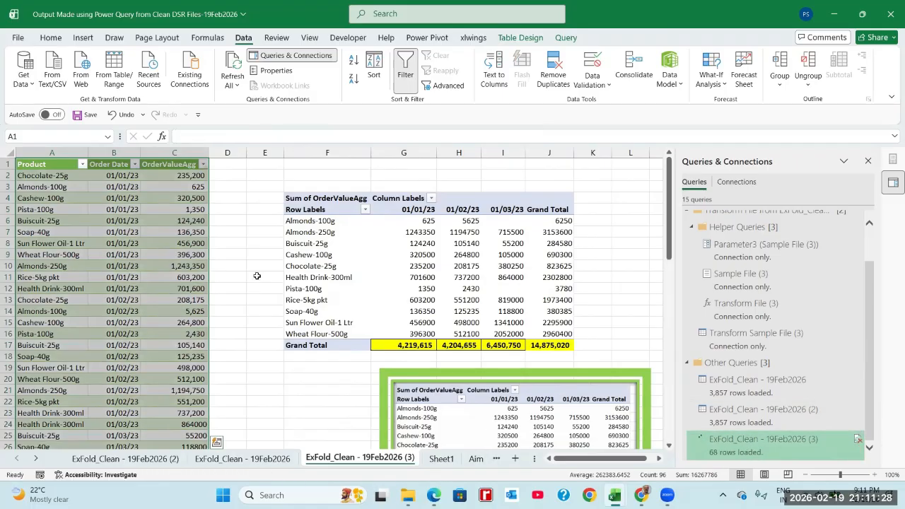
Step: Review the refreshed Product, Order Date and OrderValueAgg table down to its last rows
{"action": "left_click", "coordinate": [178, 246]}
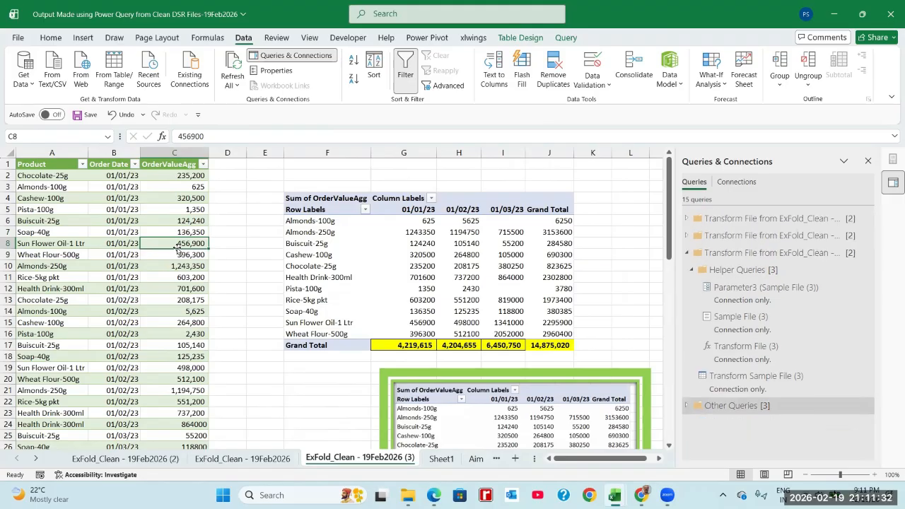
{"action": "left_click", "coordinate": [127, 219]}
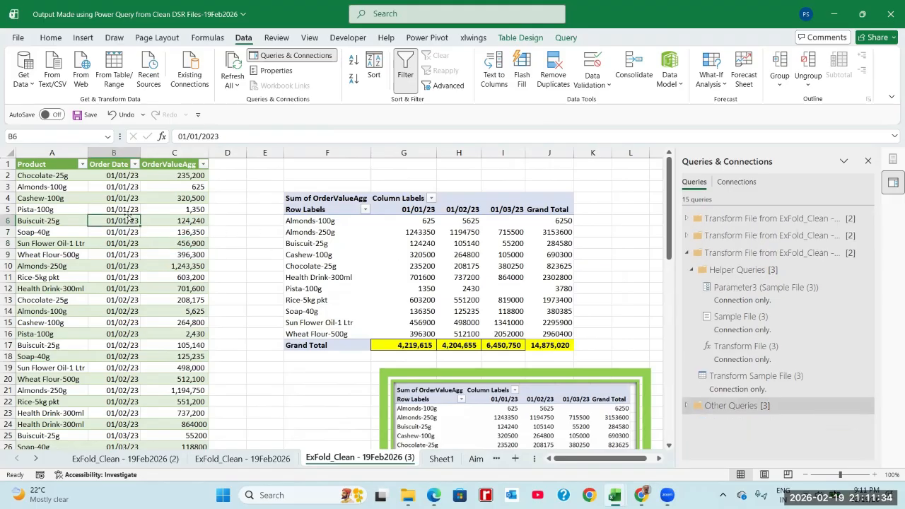
{"action": "key", "text": "Down"}
{"action": "key", "text": "Down"}
{"action": "key", "text": "Down"}
{"action": "key", "text": "Down"}
{"action": "key", "text": "Down"}
{"action": "key", "text": "Down"}
{"action": "key", "text": "Down"}
{"action": "key", "text": "Down"}
{"action": "key", "text": "Down"}
{"action": "key", "text": "Down"}
{"action": "key", "text": "Down"}
{"action": "key", "text": "Down"}
{"action": "key", "text": "Down"}
{"action": "key", "text": "Down"}
{"action": "key", "text": "Down"}
{"action": "key", "text": "Down"}
{"action": "key", "text": "Down"}
{"action": "key", "text": "Down"}
{"action": "key", "text": "Down"}
{"action": "key", "text": "Down"}
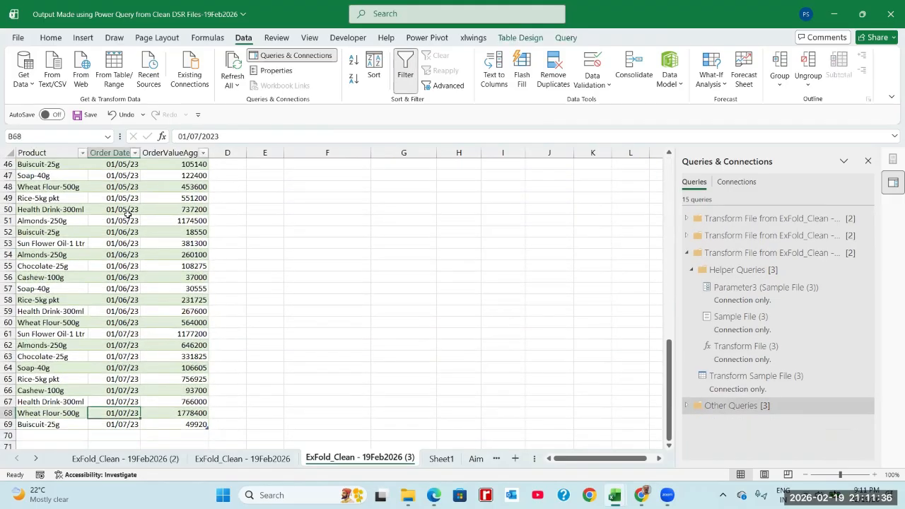
Step: Check which days the Order Date filter list offers without applying a filter, and save the workbook
{"action": "left_click", "coordinate": [135, 152]}
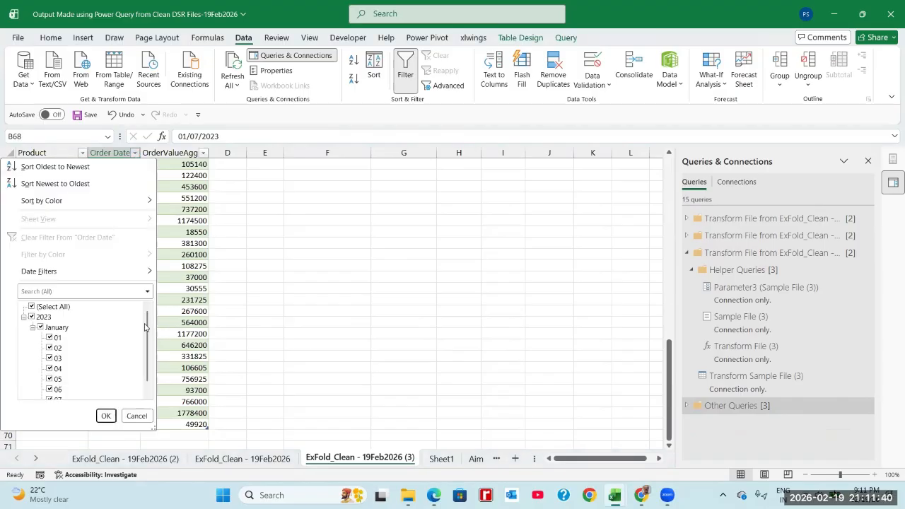
{"action": "left_click_drag", "start_coordinate": [145, 322], "coordinate": [148, 326]}
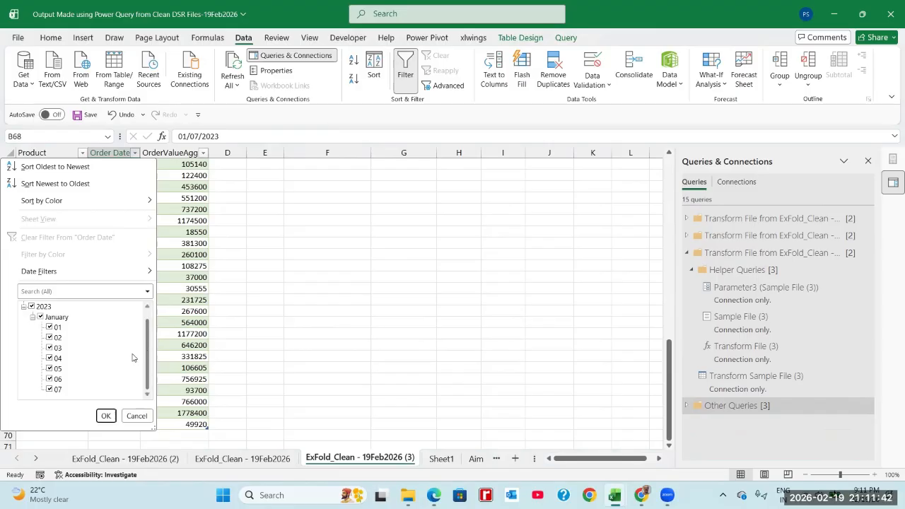
{"action": "left_click", "coordinate": [137, 416]}
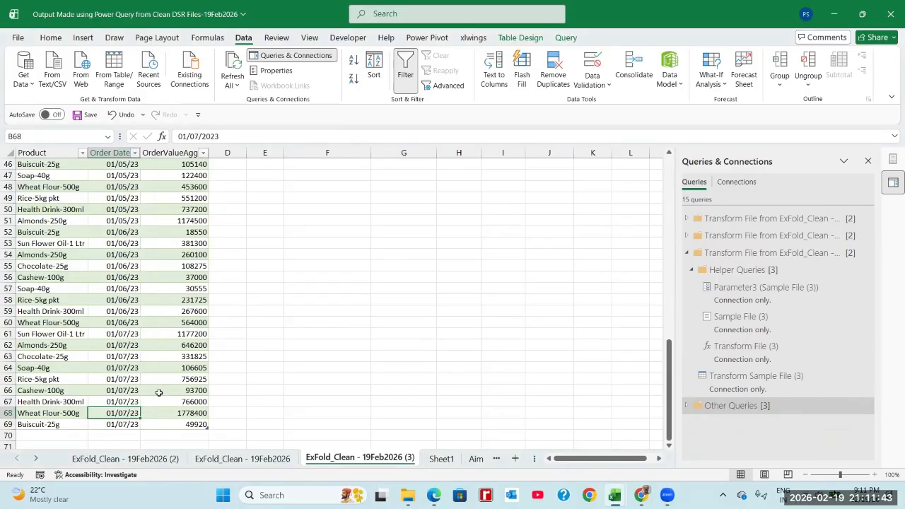
{"action": "left_click", "coordinate": [174, 310]}
{"action": "key", "text": "ctrl+s"}
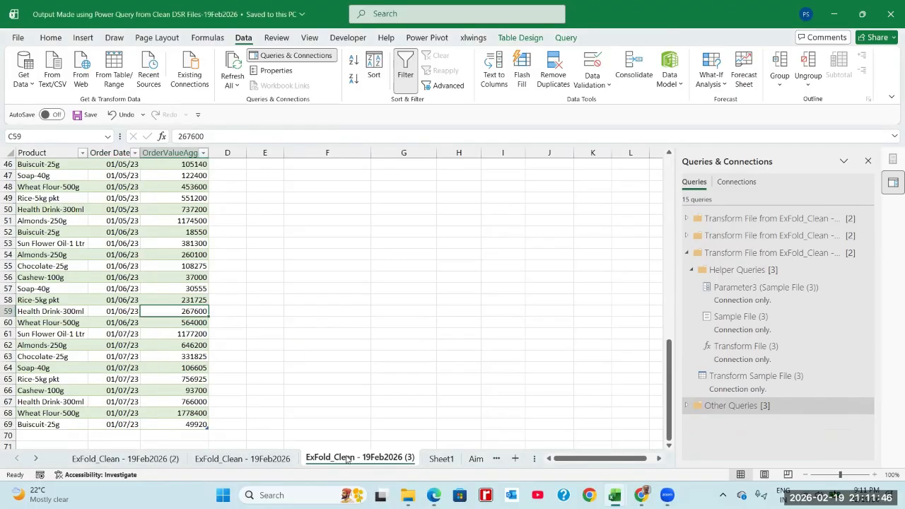
Step: Refresh all queries and the OrderValueAgg PivotTable, and bring all its date columns through Grand Total into view
{"action": "scroll", "coordinate": [256, 279], "scroll_direction": "up", "scroll_amount": 13}
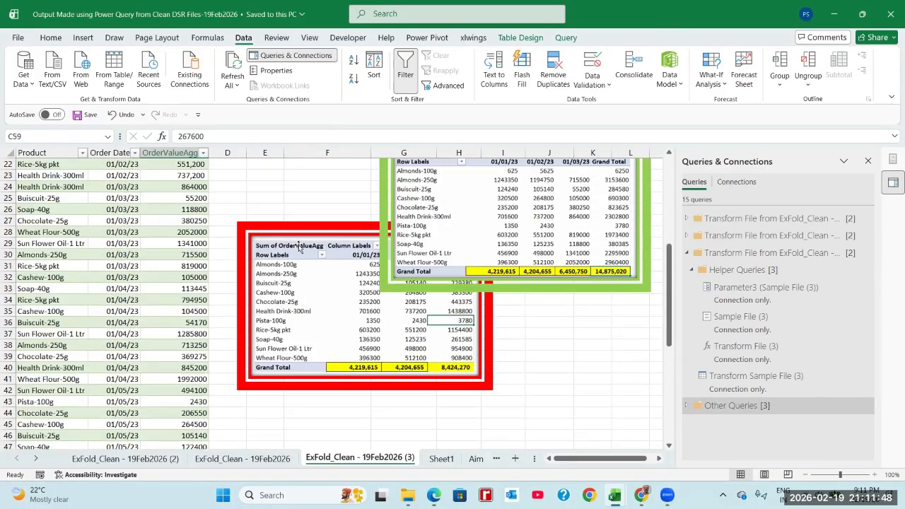
{"action": "left_click", "coordinate": [385, 212]}
{"action": "scroll", "coordinate": [387, 226], "scroll_direction": "up", "scroll_amount": 2}
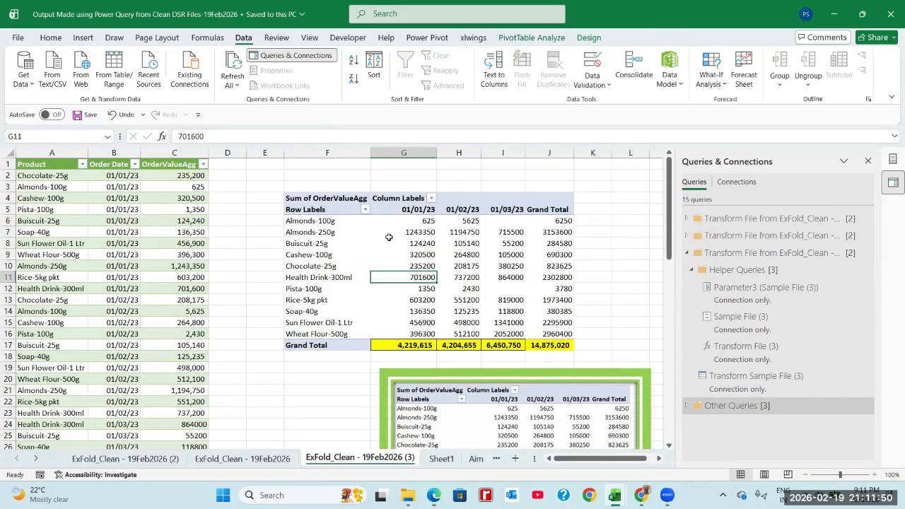
{"action": "left_click", "coordinate": [390, 233]}
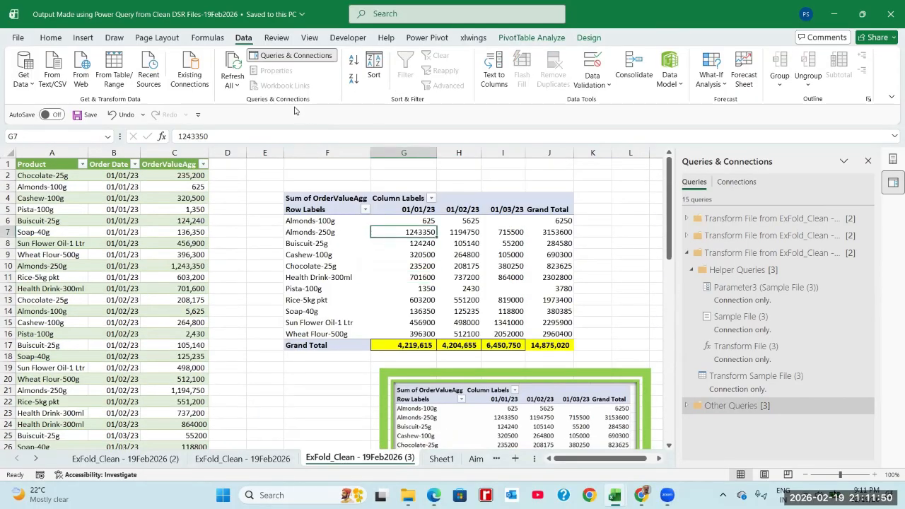
{"action": "left_click", "coordinate": [232, 84]}
{"action": "left_click", "coordinate": [249, 101]}
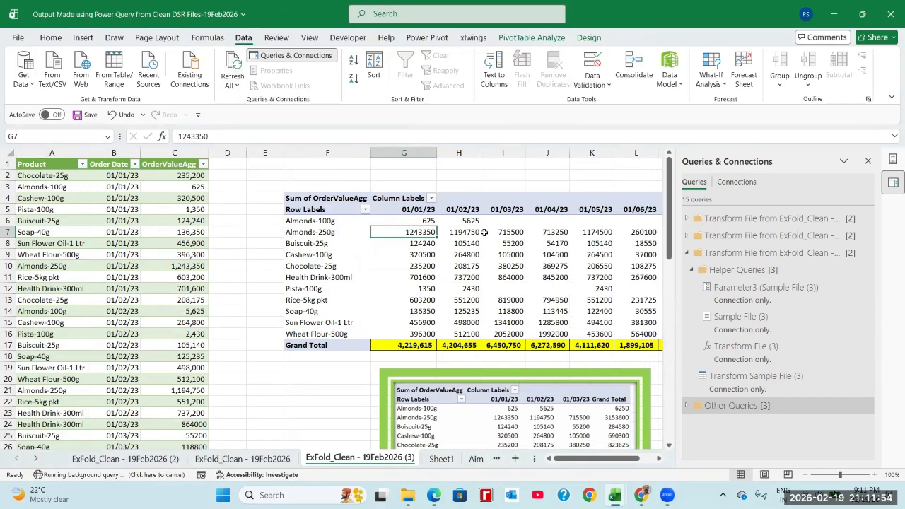
{"action": "left_click_drag", "start_coordinate": [580, 460], "coordinate": [600, 462]}
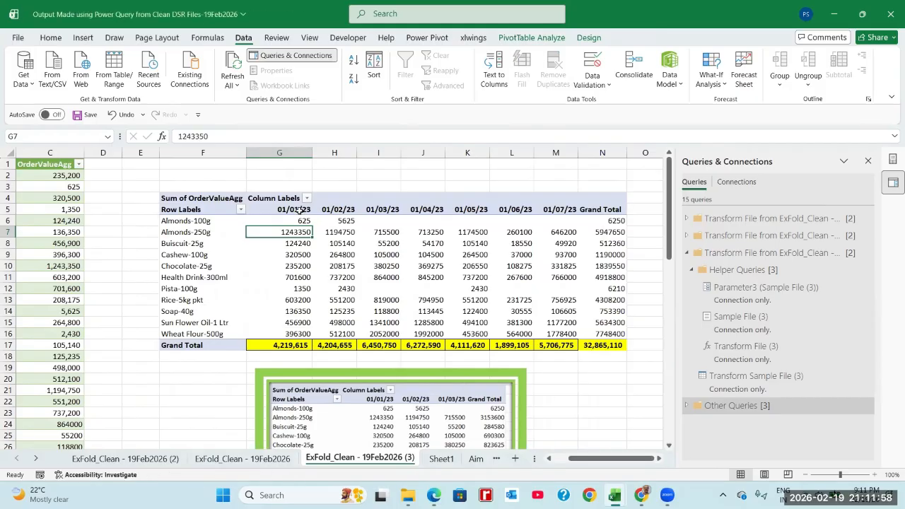
Step: Give the PivotTable's row labels and 01/01/23 and 01/02/23 columns, totals included, cell borders and red text, and save the workbook
{"action": "left_click_drag", "start_coordinate": [297, 210], "coordinate": [302, 333]}
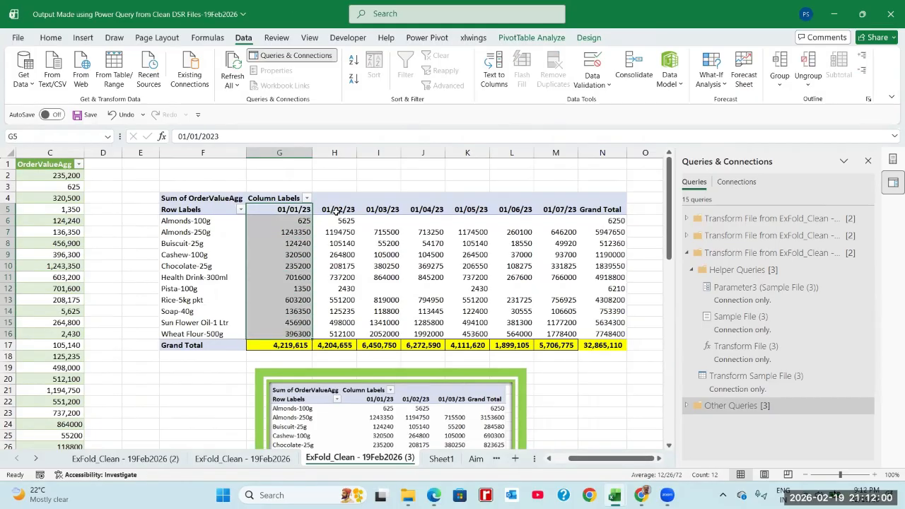
{"action": "left_click_drag", "start_coordinate": [337, 210], "coordinate": [220, 340]}
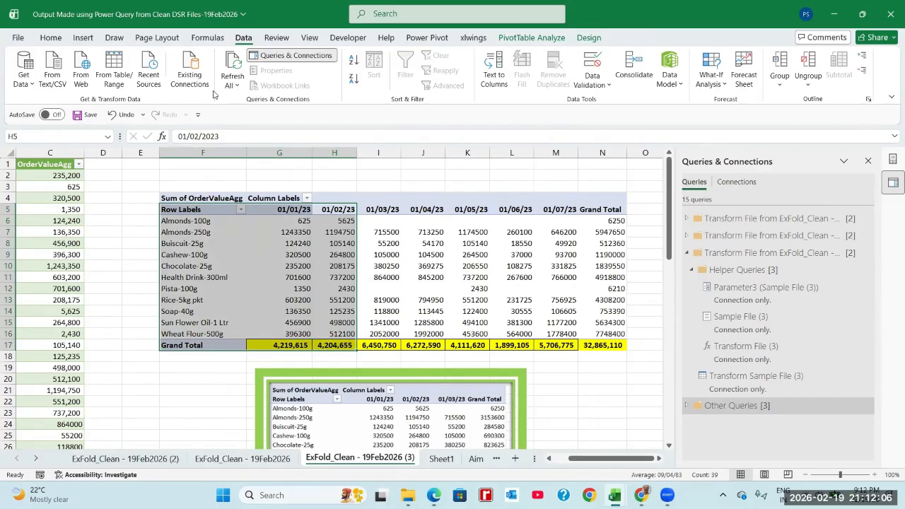
{"action": "left_click", "coordinate": [52, 39]}
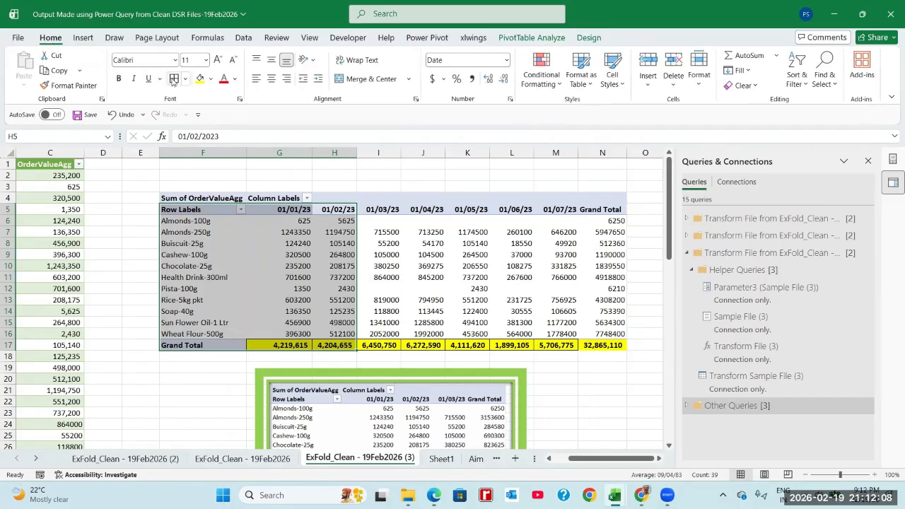
{"action": "left_click", "coordinate": [223, 79]}
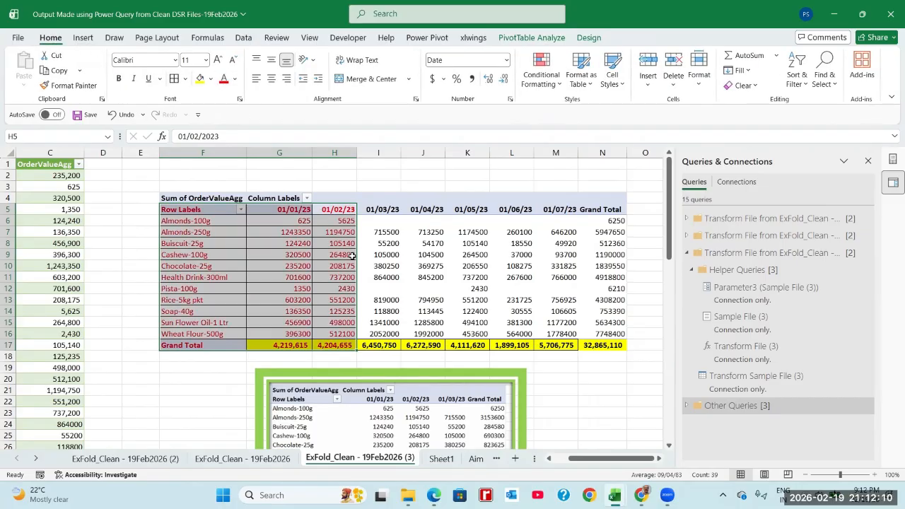
{"action": "left_click", "coordinate": [334, 221]}
{"action": "key", "text": "ctrl+s"}
Step: Color the text of the PivotTable's 01/03/23 column green, from the date heading through its total
{"action": "left_click", "coordinate": [383, 219]}
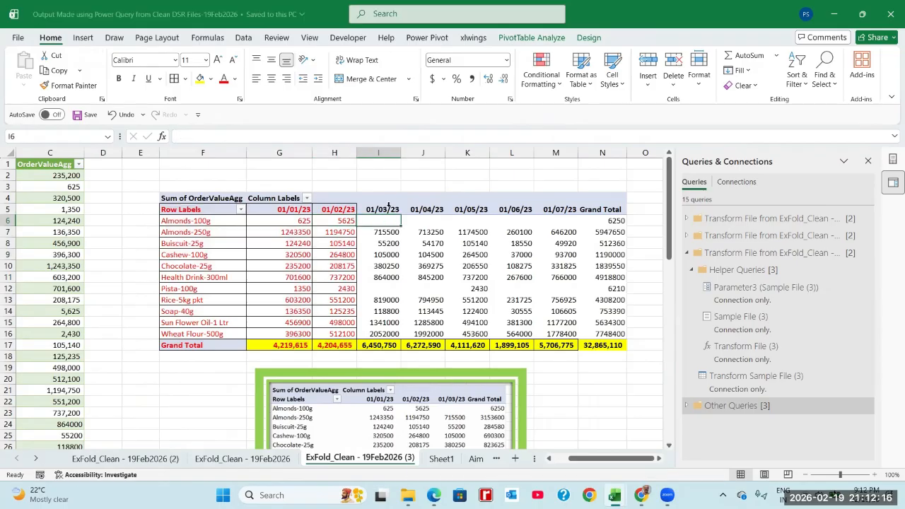
{"action": "key", "text": "Up"}
{"action": "key", "text": "shift+Down"}
{"action": "key", "text": "shift+Down"}
{"action": "key", "text": "shift+Down"}
{"action": "key", "text": "shift+Down"}
{"action": "key", "text": "shift+Down"}
{"action": "key", "text": "shift+Down"}
{"action": "key", "text": "shift+Down"}
{"action": "key", "text": "shift+Down"}
{"action": "key", "text": "shift+Down"}
{"action": "key", "text": "shift+Down"}
{"action": "key", "text": "shift+Down"}
{"action": "key", "text": "shift+Down"}
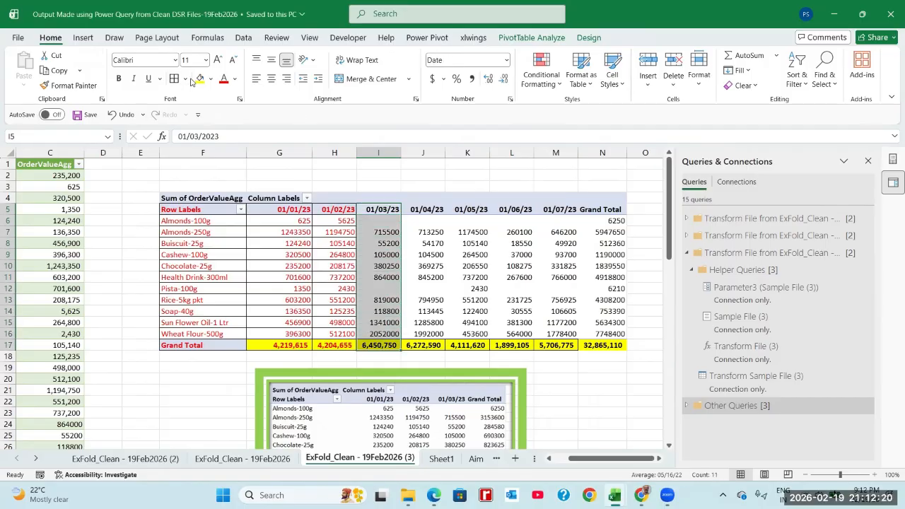
{"action": "left_click", "coordinate": [235, 79]}
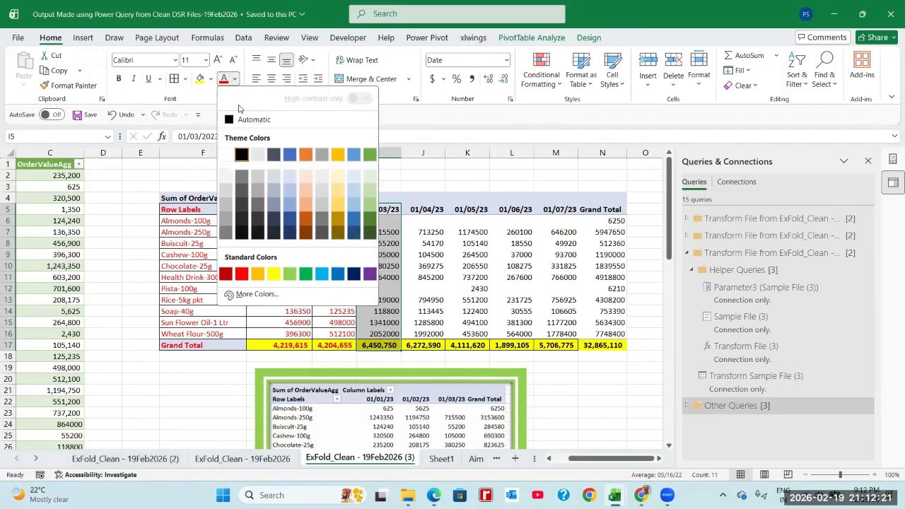
{"action": "left_click", "coordinate": [304, 272]}
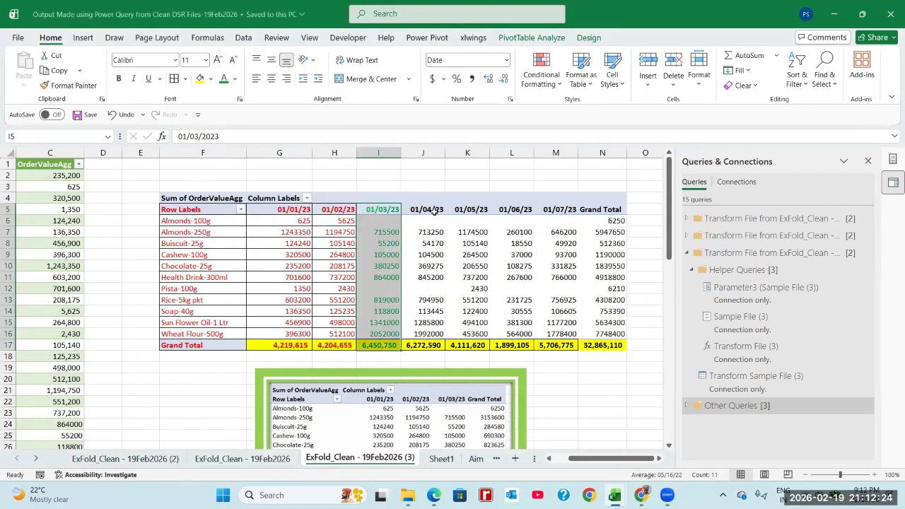
{"action": "key", "text": "Right"}
{"action": "left_click", "coordinate": [61, 212]}
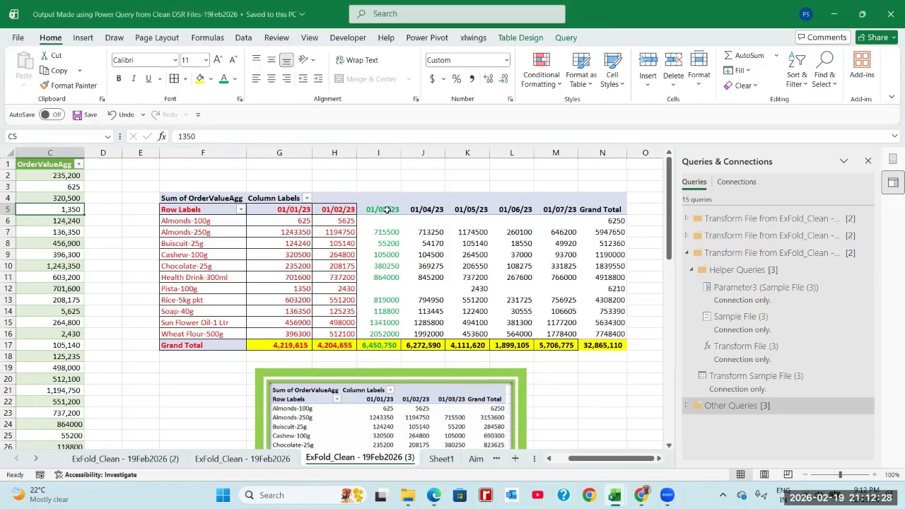
Step: Add cell borders to the PivotTable's 01/03/23 column, from the date heading through its total
{"action": "left_click_drag", "start_coordinate": [382, 210], "coordinate": [390, 346]}
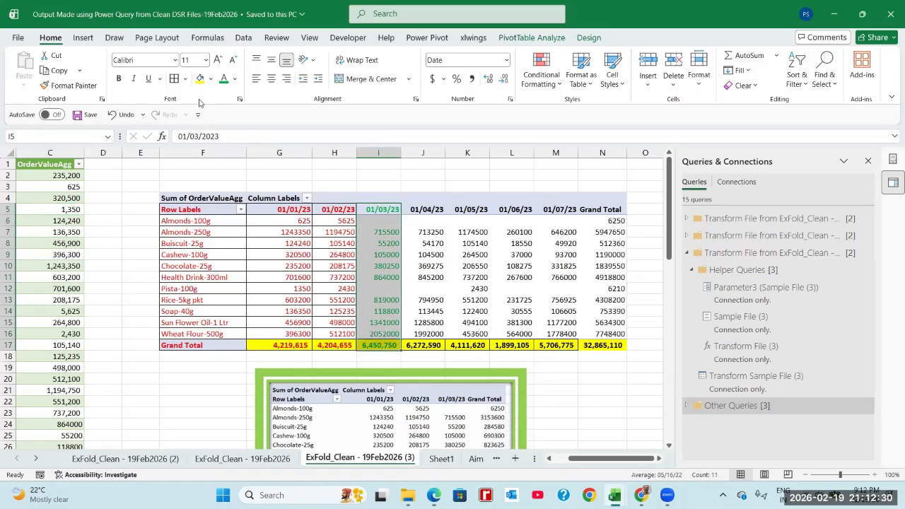
{"action": "left_click", "coordinate": [180, 82]}
{"action": "left_click", "coordinate": [244, 38]}
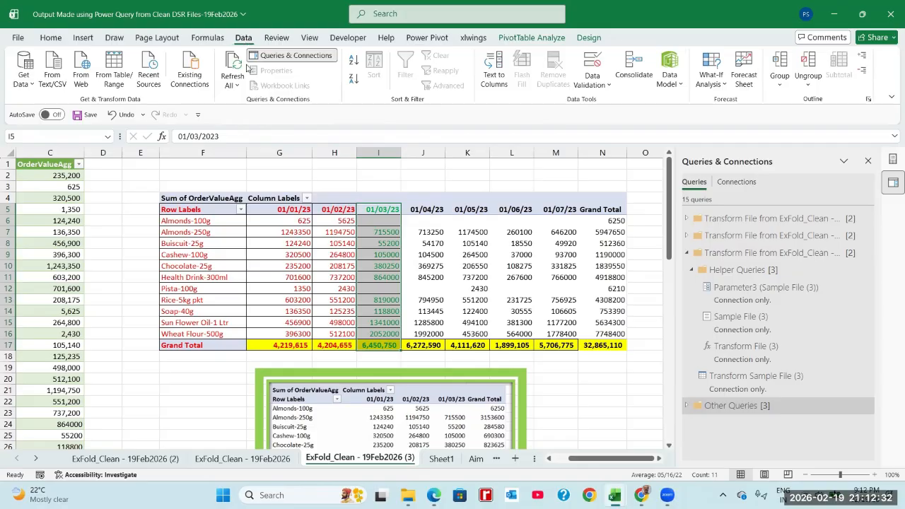
{"action": "left_click", "coordinate": [423, 242]}
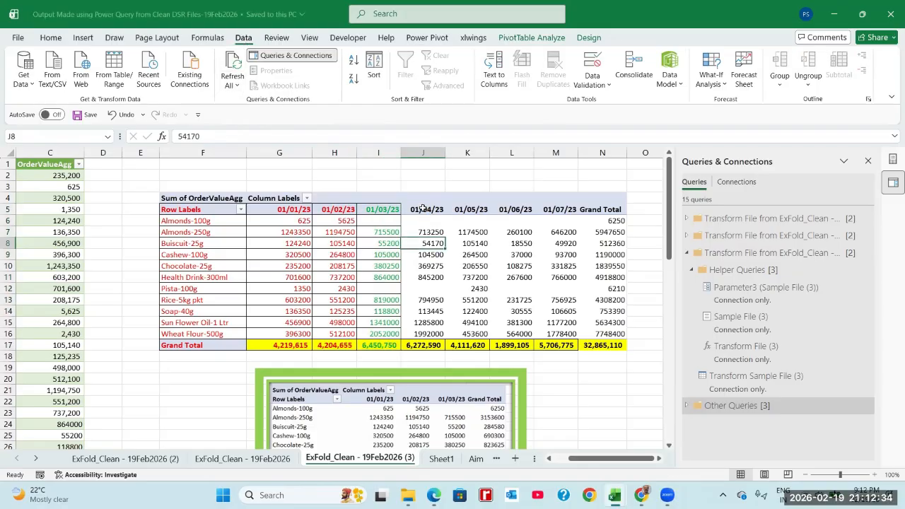
Step: Give the PivotTable's 01/04/23 to 01/07/23 columns, from date headings through totals, cell borders and the lightest theme green fill
{"action": "left_click_drag", "start_coordinate": [421, 211], "coordinate": [556, 340]}
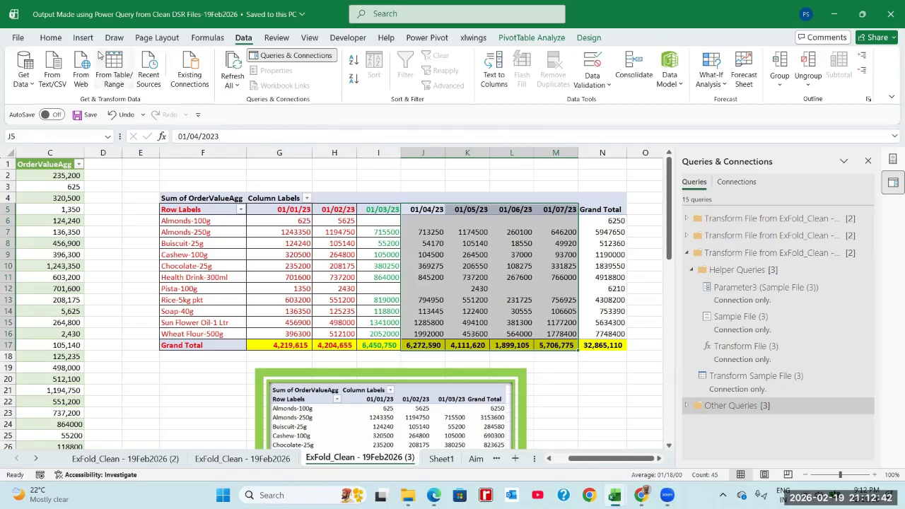
{"action": "left_click", "coordinate": [63, 40]}
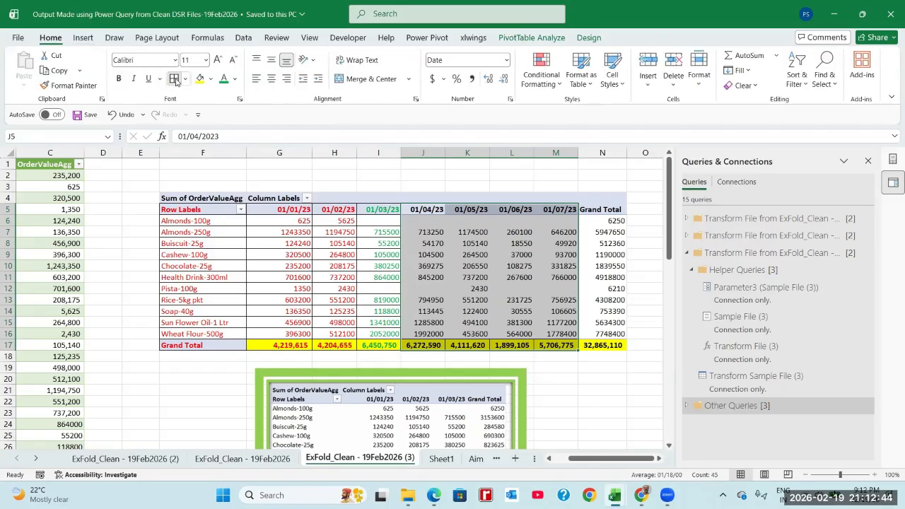
{"action": "left_click", "coordinate": [210, 78]}
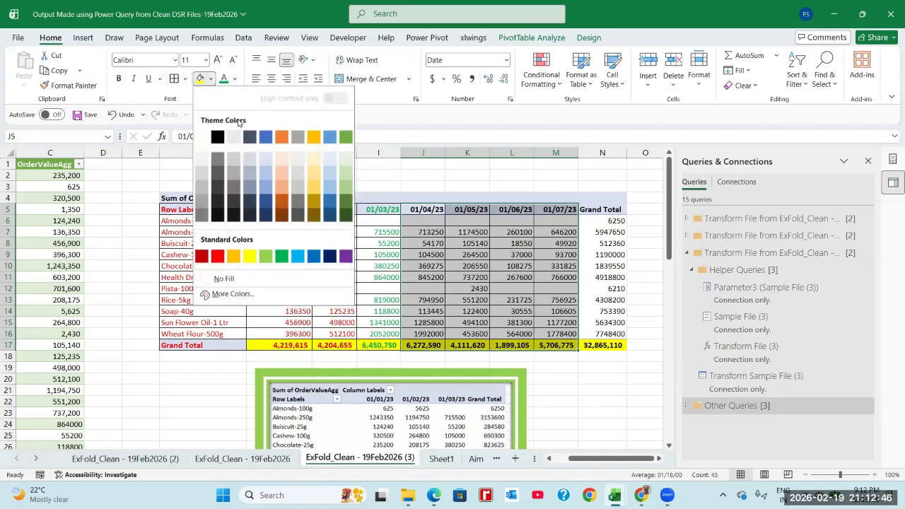
{"action": "left_click", "coordinate": [346, 159]}
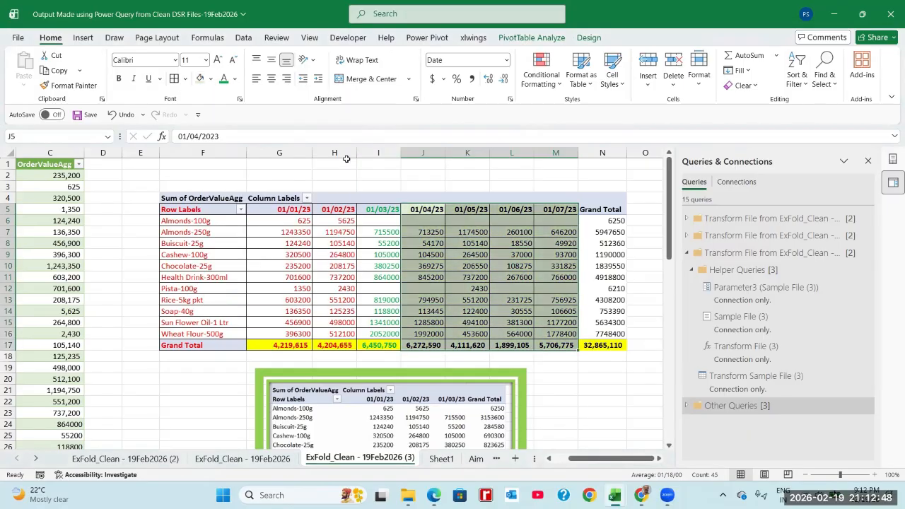
Step: Make the text of the PivotTable's 01/04/23 to 01/07/23 columns green and bold, and save the workbook
{"action": "left_click", "coordinate": [224, 79]}
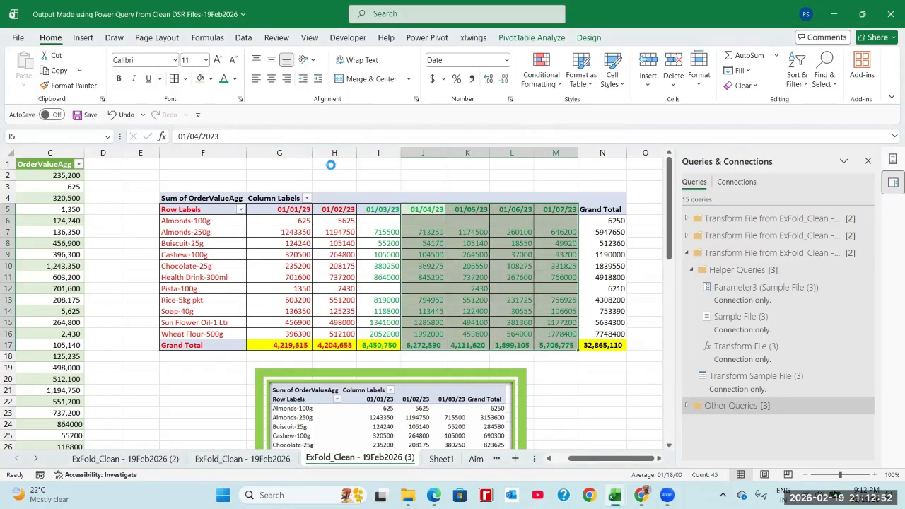
{"action": "key", "text": "ctrl+b"}
{"action": "left_click", "coordinate": [555, 232]}
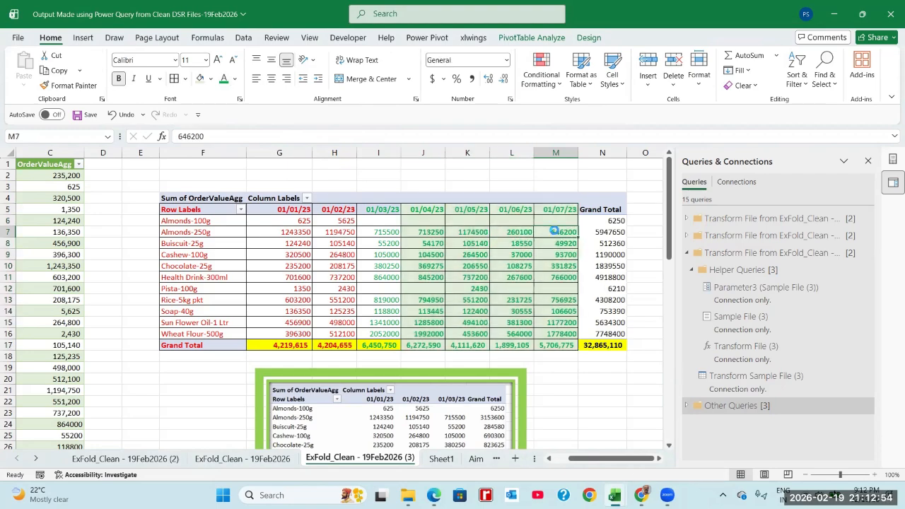
{"action": "key", "text": "ctrl+s"}
Step: Examine the PivotTable's 01/04/23 to 01/07/23 columns and the product values in its Grand Total column
{"action": "left_click", "coordinate": [598, 234]}
{"action": "left_click_drag", "start_coordinate": [422, 209], "coordinate": [558, 357]}
{"action": "left_click", "coordinate": [599, 336]}
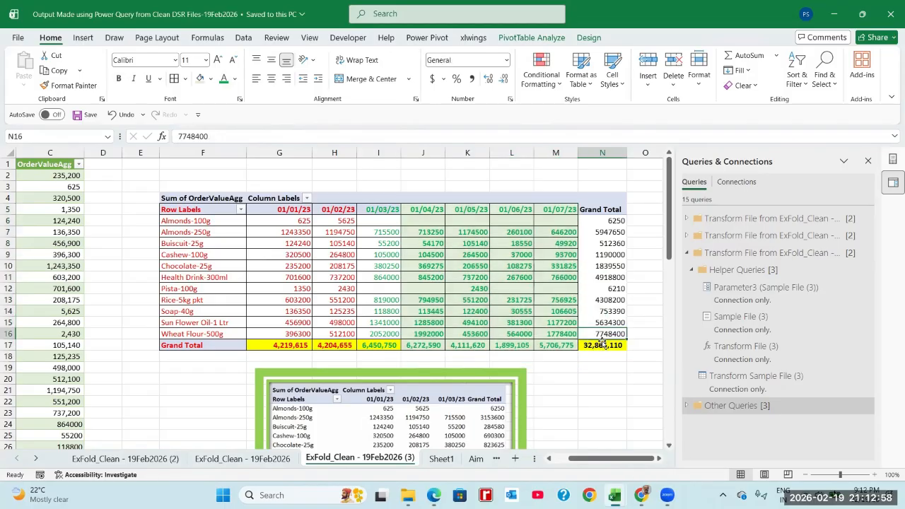
{"action": "scroll", "coordinate": [603, 339], "scroll_direction": "down", "scroll_amount": 1}
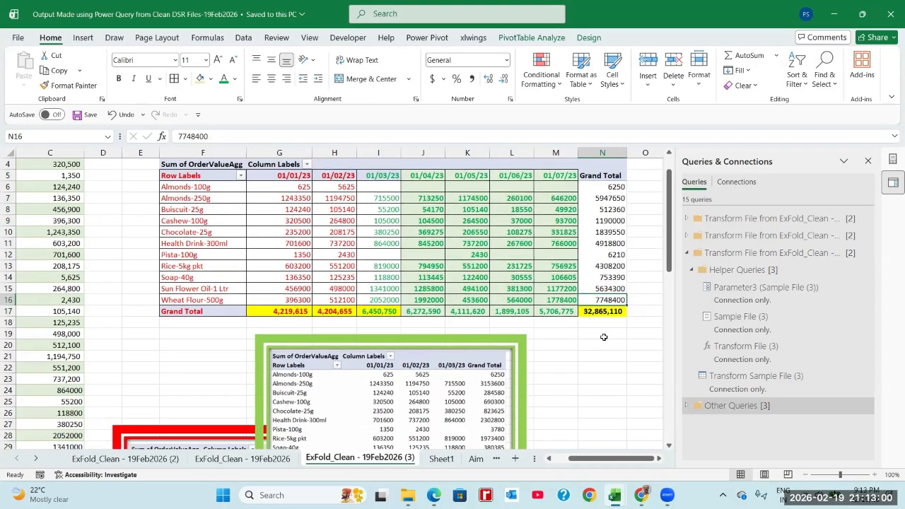
{"action": "scroll", "coordinate": [604, 337], "scroll_direction": "up", "scroll_amount": 1}
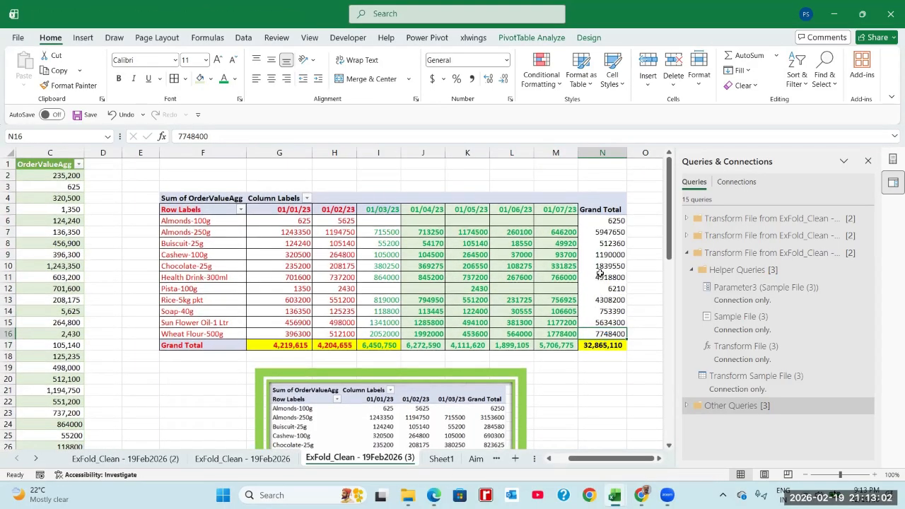
{"action": "mouse_move", "coordinate": [588, 263]}
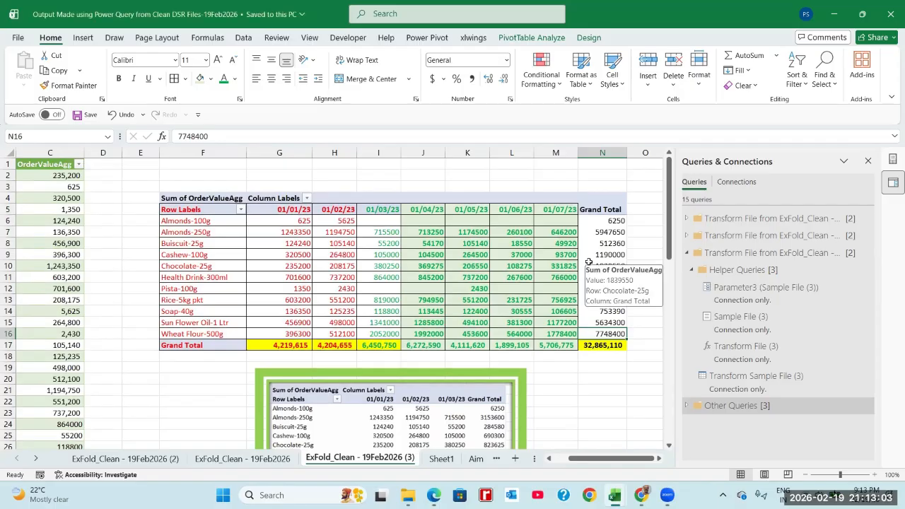
{"action": "left_click", "coordinate": [603, 222]}
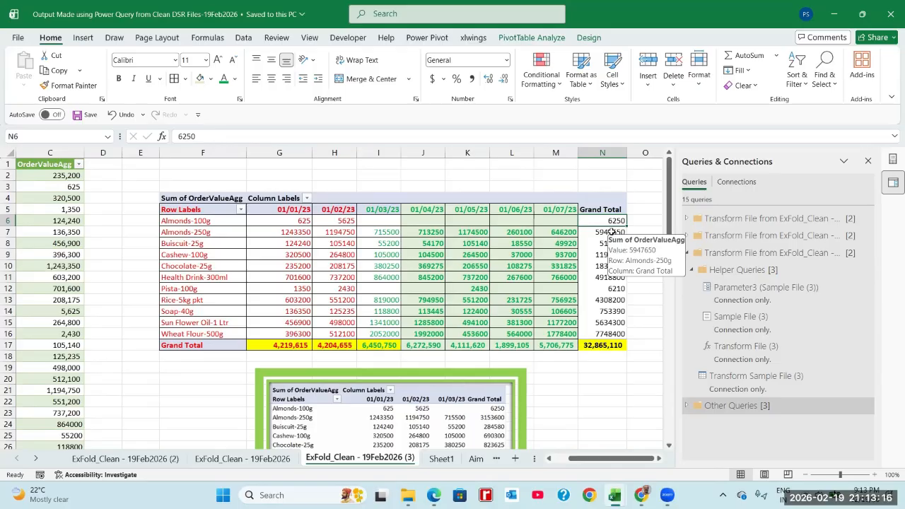
{"action": "left_click", "coordinate": [591, 232]}
{"action": "left_click", "coordinate": [590, 221]}
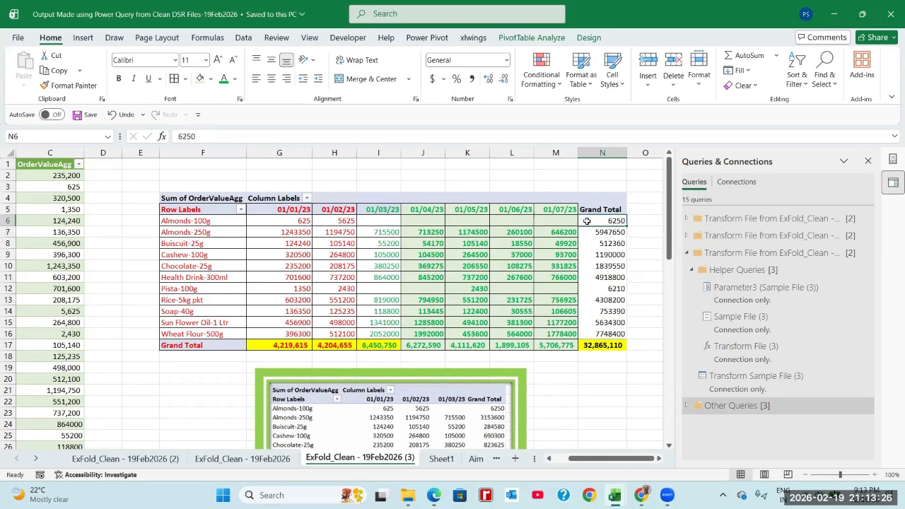
Step: Format all PivotTable values, including the Grand Total row and column, with thousands separators and no decimal places
{"action": "left_click_drag", "start_coordinate": [309, 222], "coordinate": [599, 345]}
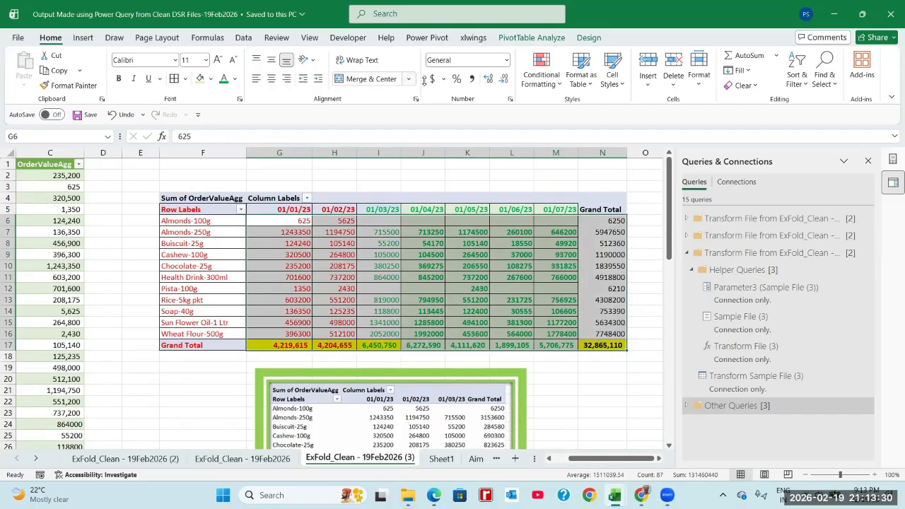
{"action": "left_click", "coordinate": [471, 78]}
{"action": "left_click", "coordinate": [505, 78]}
{"action": "left_click", "coordinate": [506, 78]}
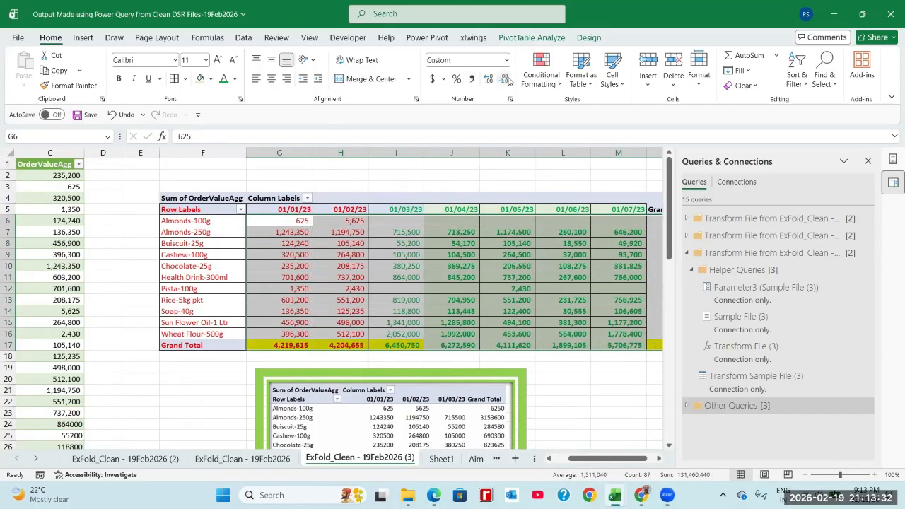